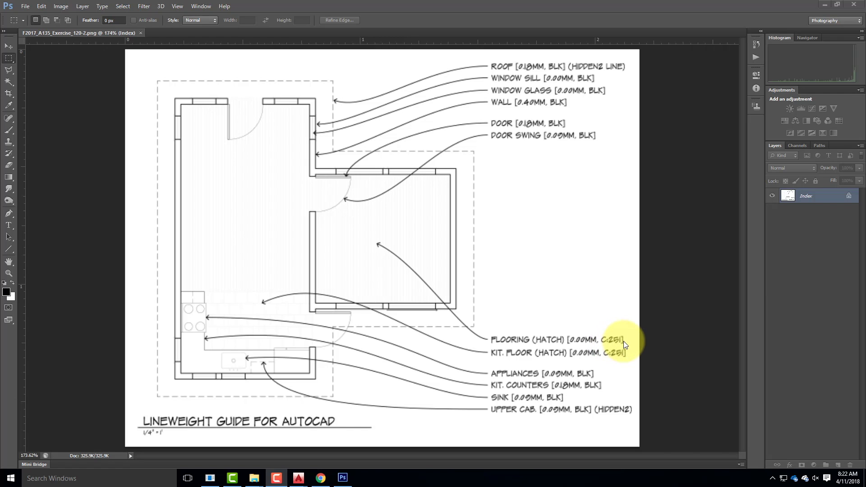
Switch from the lineweight guide image to the A105 - Floor Plan.dwg drawing in AutoCAD.
left_click(826, 5)
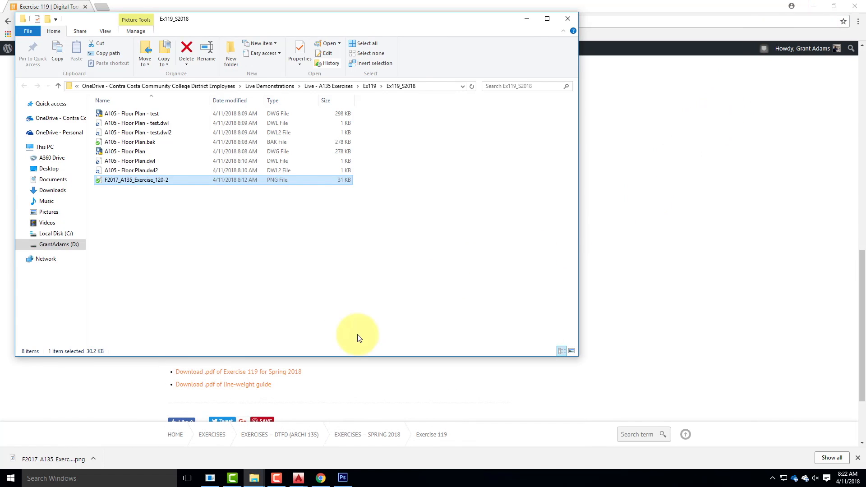
left_click(299, 478)
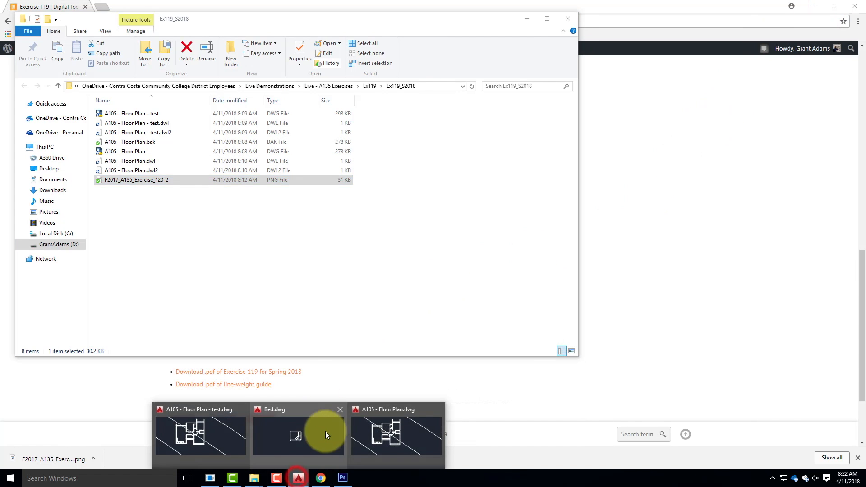
left_click(397, 437)
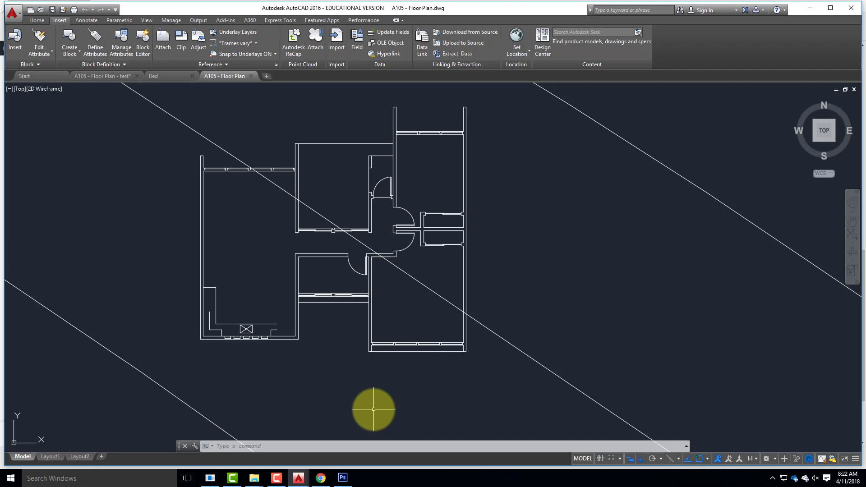
Check the drawing's existing layers and examine the floor plan together with the surrounding topography lines.
left_click(40, 20)
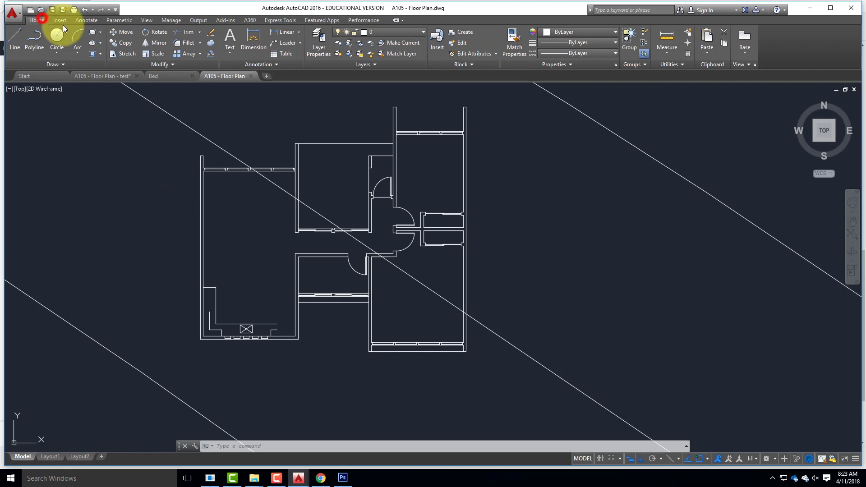
left_click(377, 33)
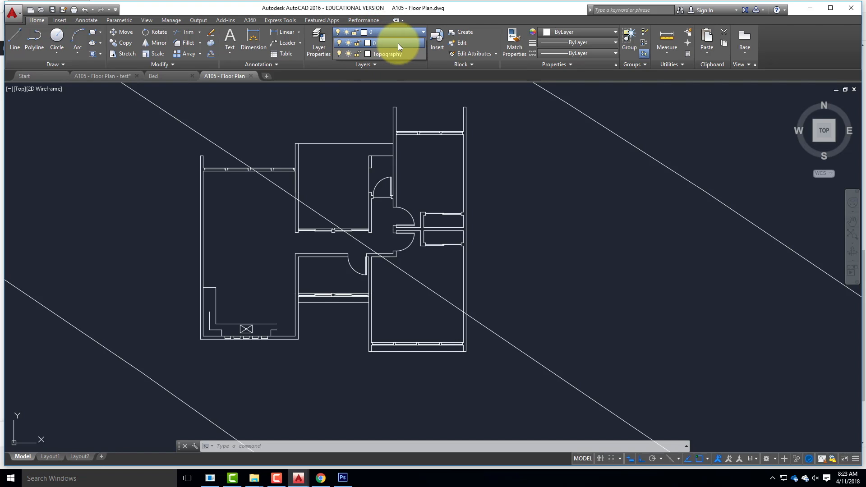
left_click(552, 151)
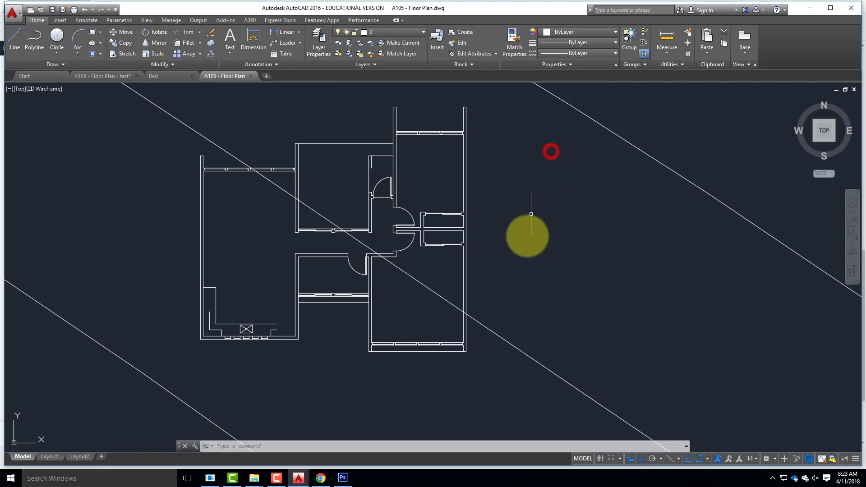
scroll(519, 255, "down", 12)
scroll(513, 267, "up", 7)
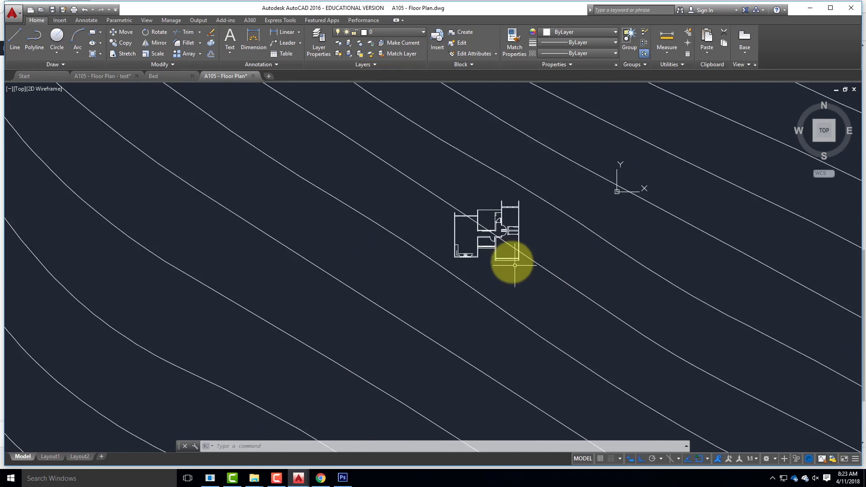
scroll(470, 251, "down", 5)
scroll(407, 271, "down", 2)
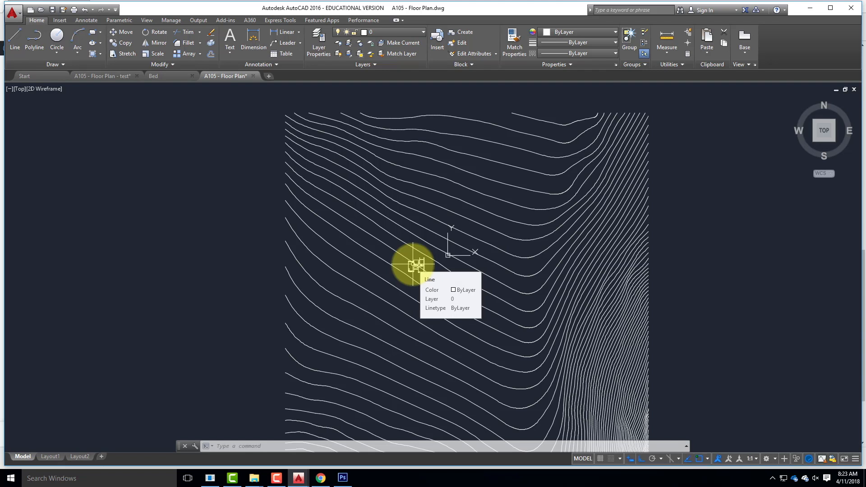
scroll(411, 226, "up", 10)
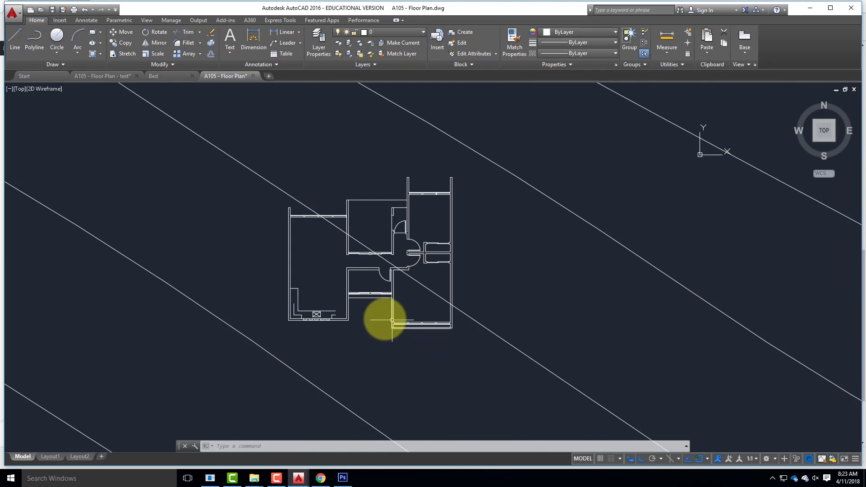
scroll(392, 320, "up", 2)
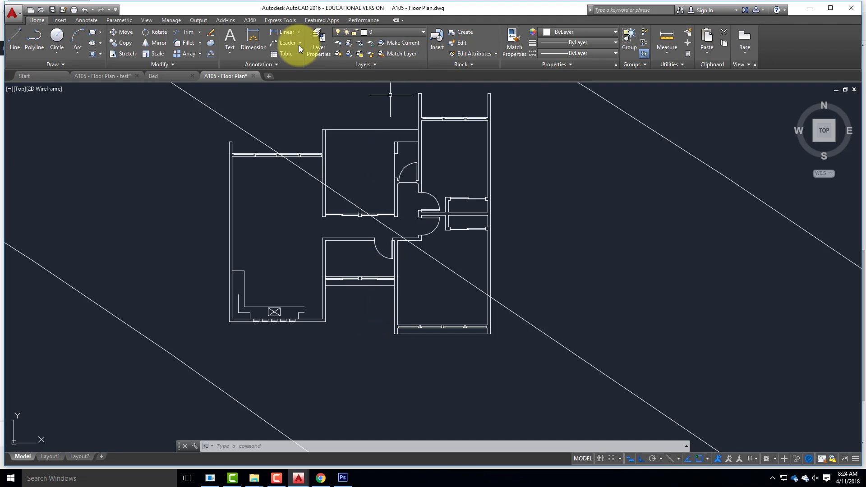
Open the Layer Properties Manager and turn off its auto-hide so it stays expanded.
left_click(322, 47)
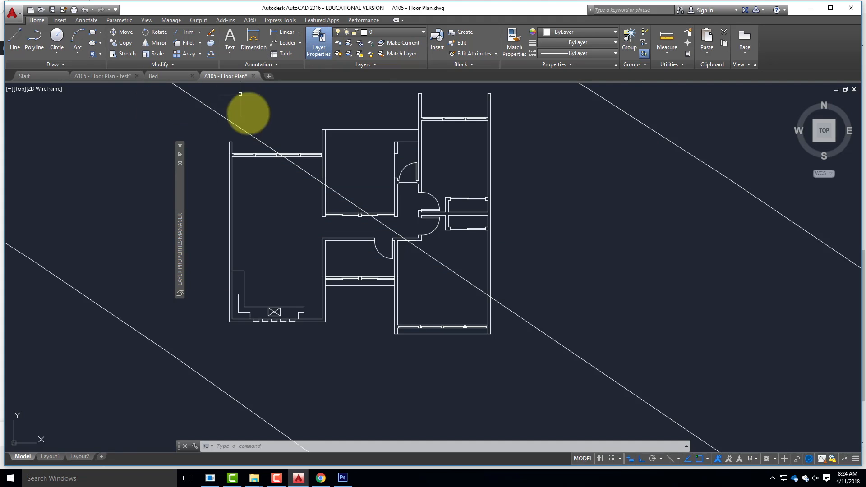
left_click(178, 154)
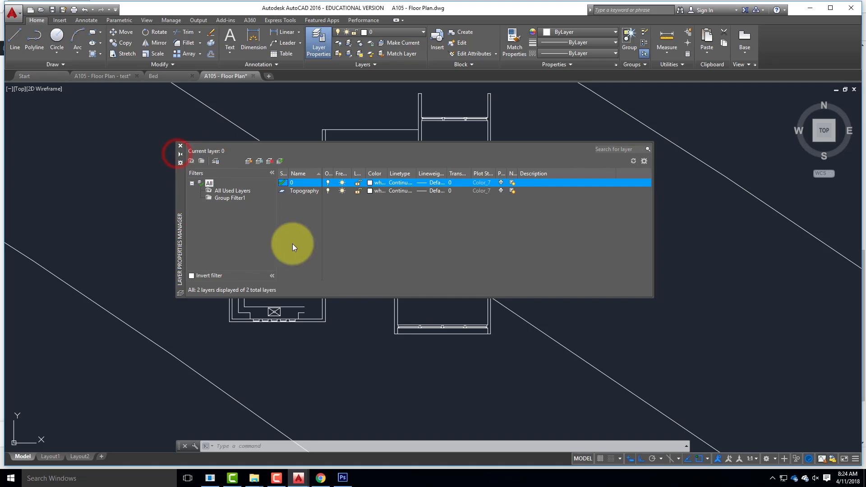
left_click(180, 154)
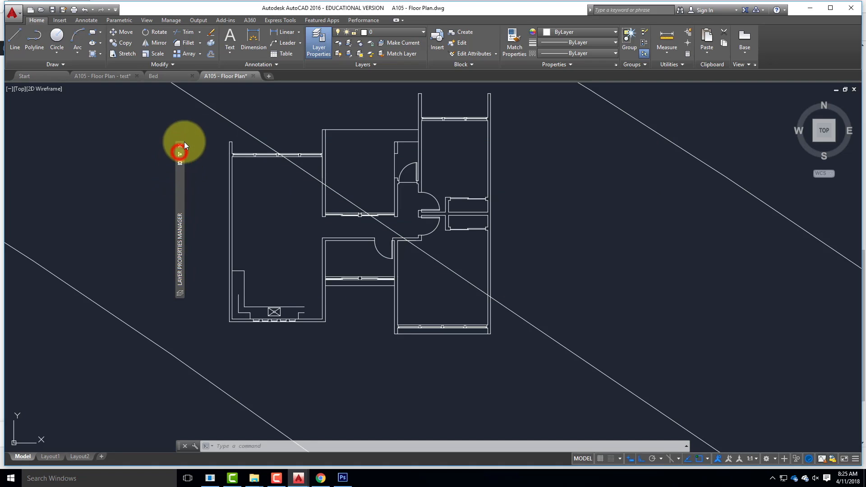
mouse_move(176, 291)
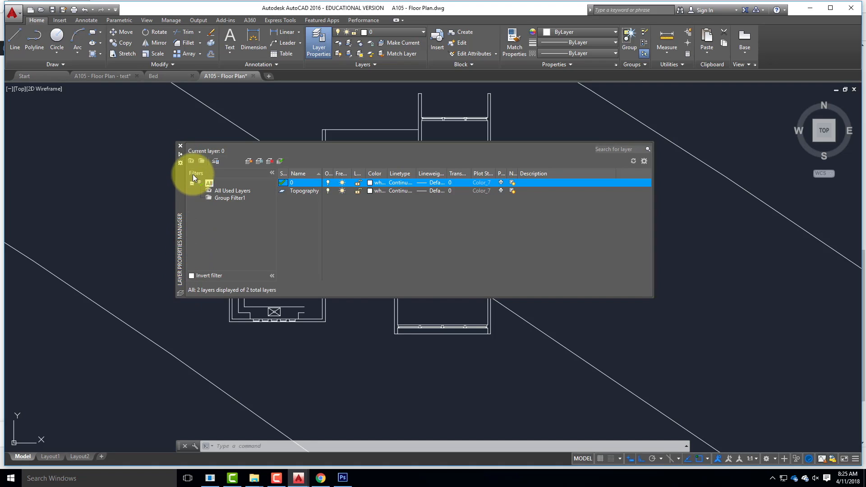
left_click(180, 156)
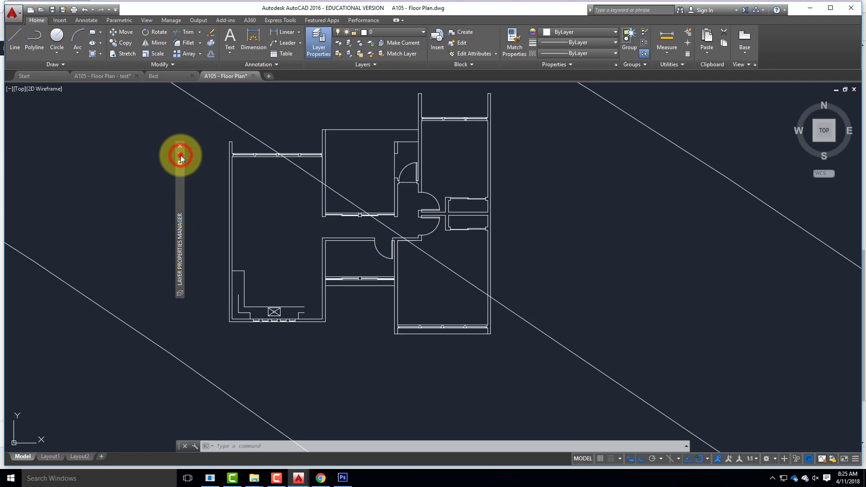
mouse_move(180, 155)
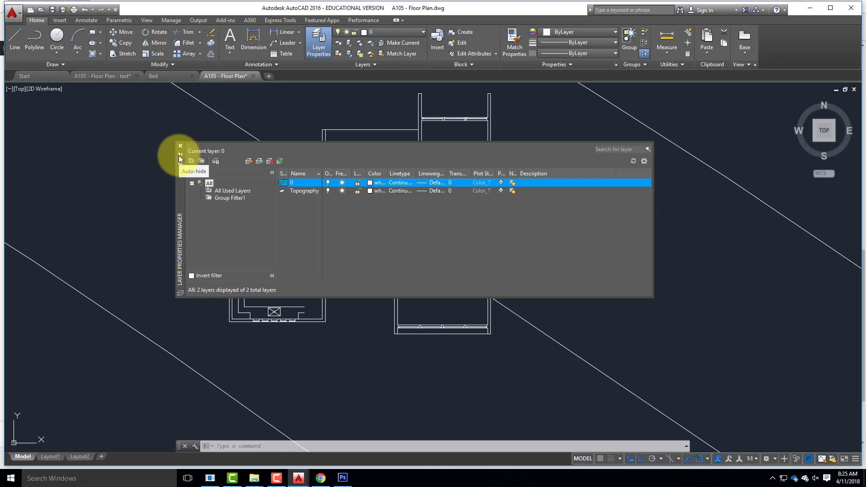
left_click(179, 155)
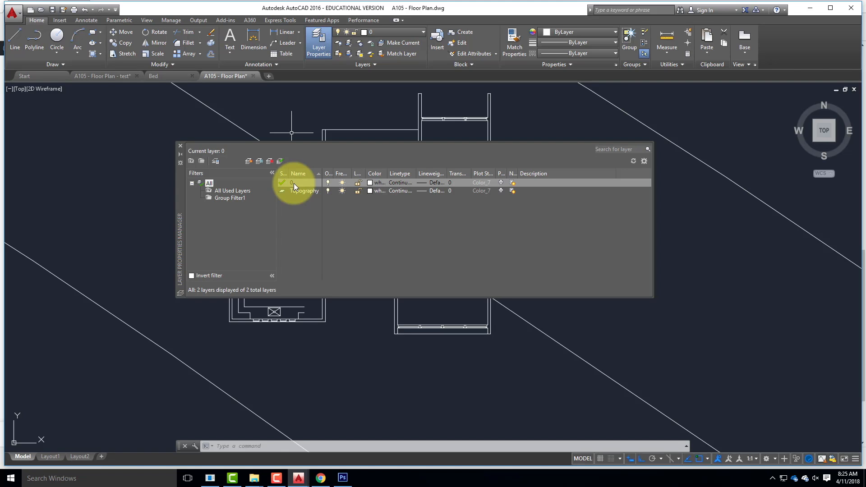
Create a new layer named A-Wall.
left_click(251, 161)
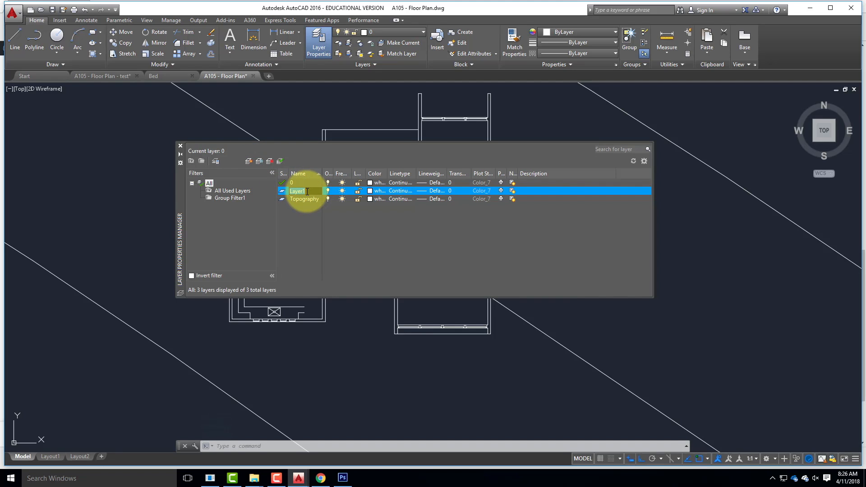
type("A")
type("-Wall")
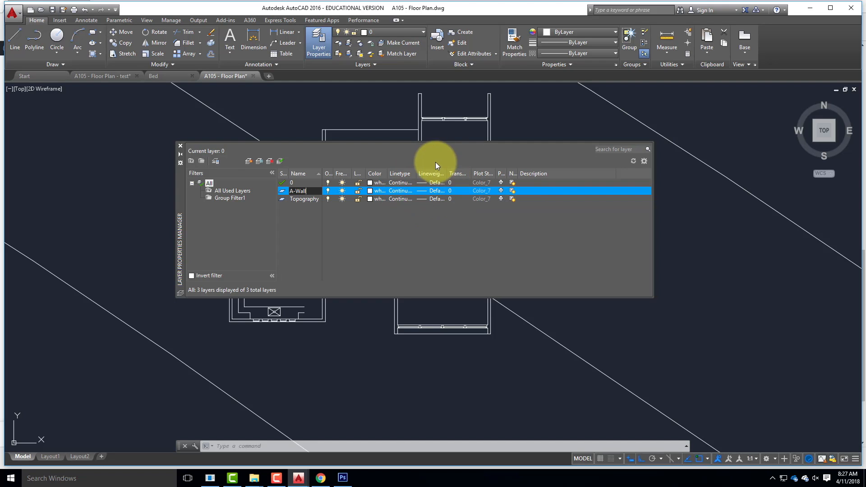
Set the A-Wall layer's lineweight to 0.40 mm.
left_click(436, 192)
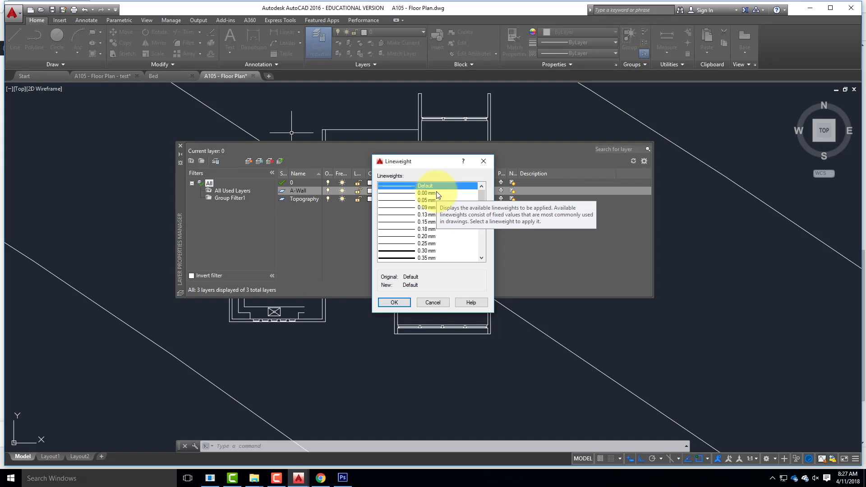
scroll(429, 222, "down", 1)
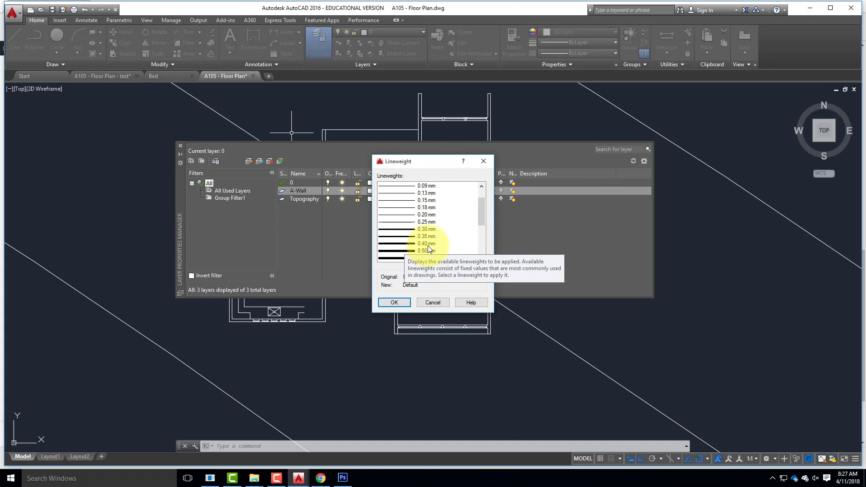
left_click(428, 244)
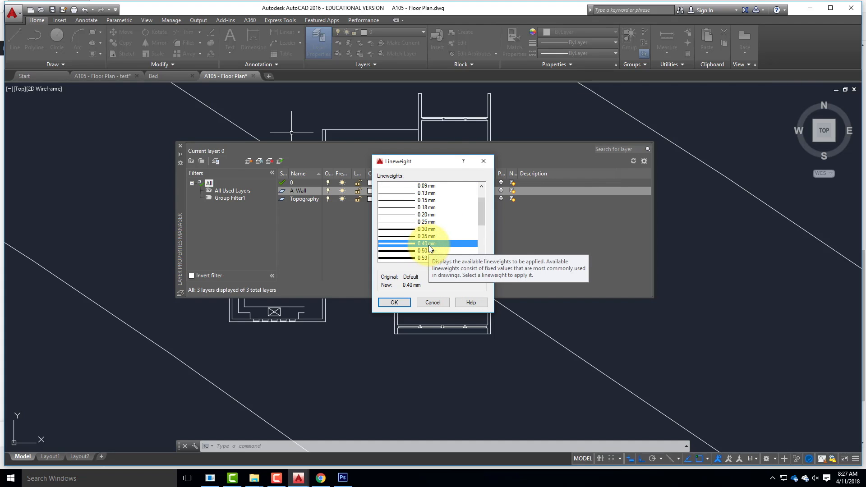
left_click(391, 302)
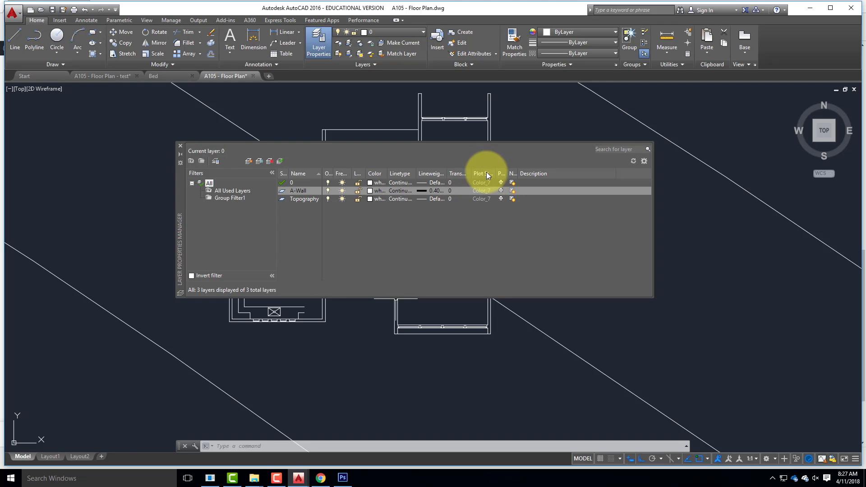
Widen the Plot Style column enough to read its full heading and close the Layer Properties Manager.
left_click_drag(499, 172, 527, 172)
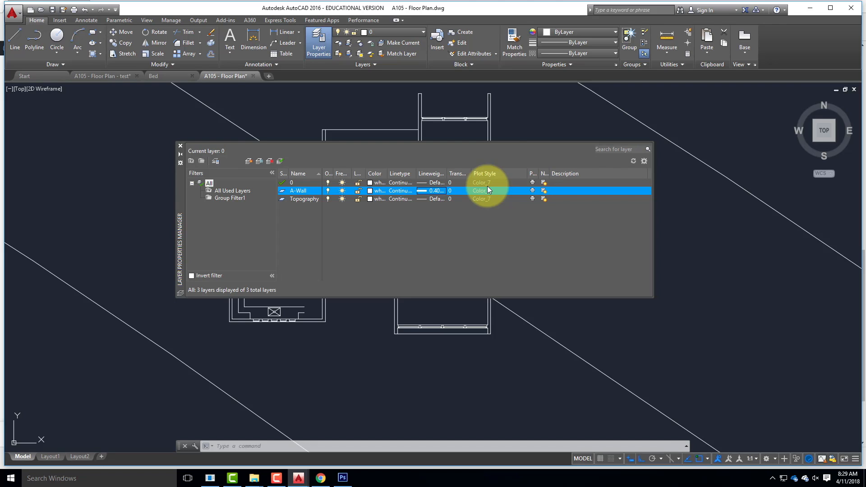
left_click_drag(527, 172, 506, 172)
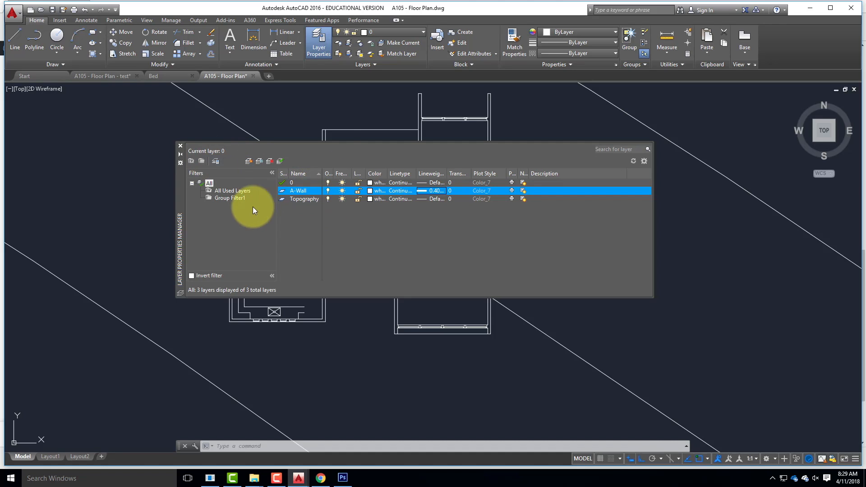
left_click(179, 146)
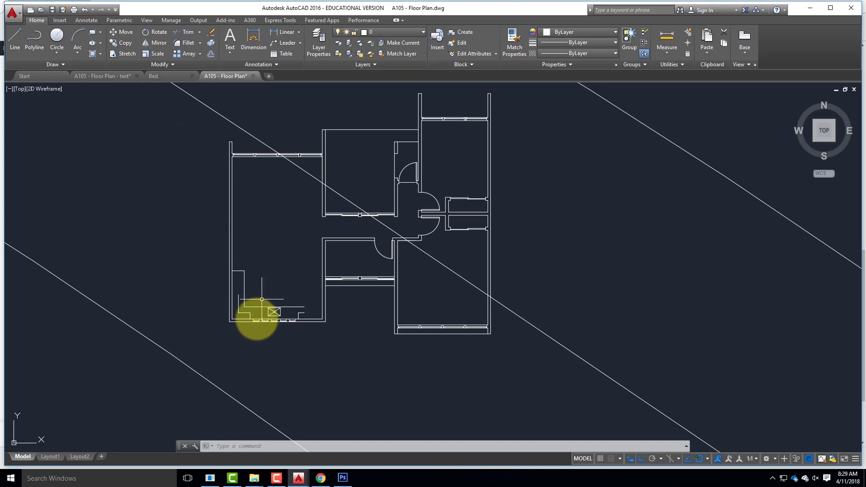
Select the wall lines meeting at the upper-left corner of the large left room, including both lines along its window wall.
left_click(212, 138)
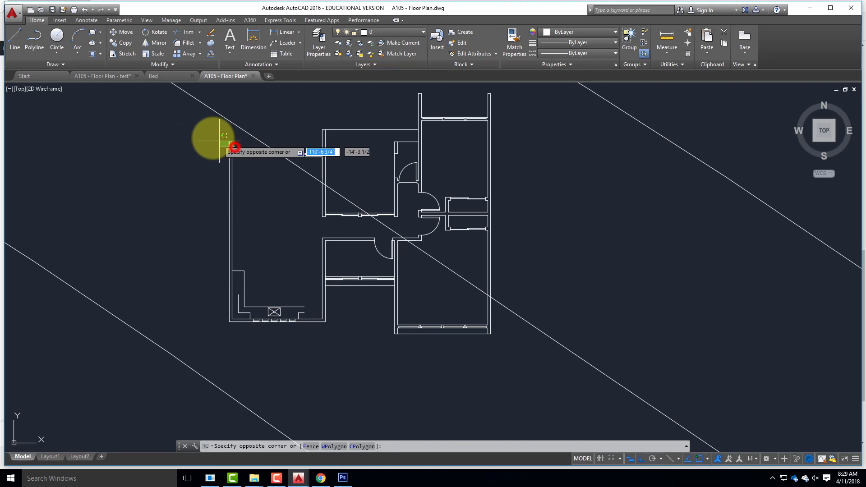
scroll(236, 153, "up", 10)
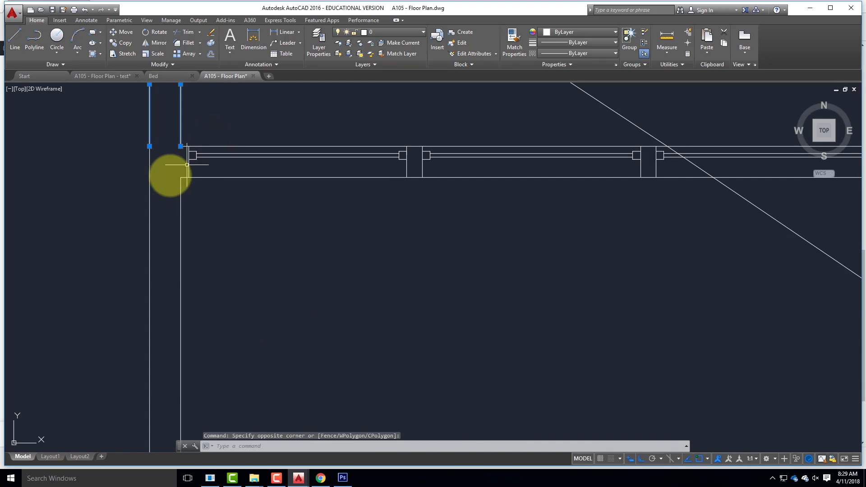
left_click(184, 188)
left_click(130, 127)
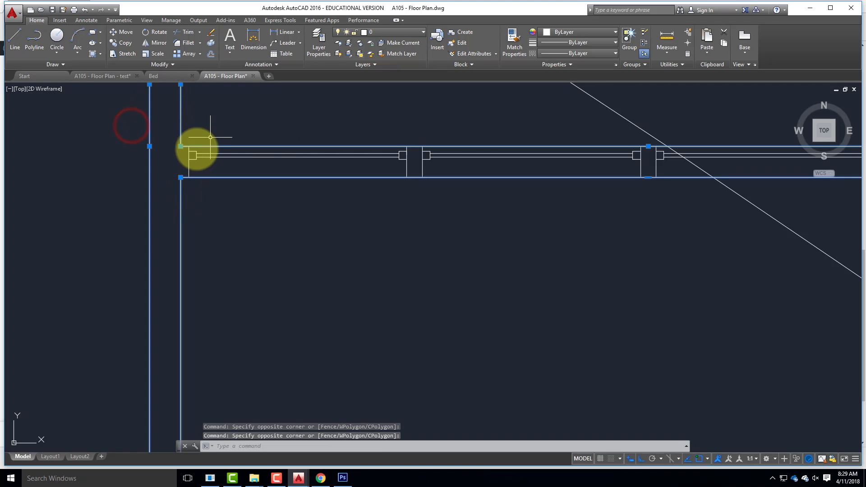
Add the kitchen's lower exterior wall lines and the adjoining right-hand wall lines to the selection.
scroll(235, 137, "down", 4)
scroll(316, 189, "down", 4)
scroll(322, 322, "up", 2)
scroll(322, 321, "up", 5)
left_click(293, 286)
left_click(267, 267)
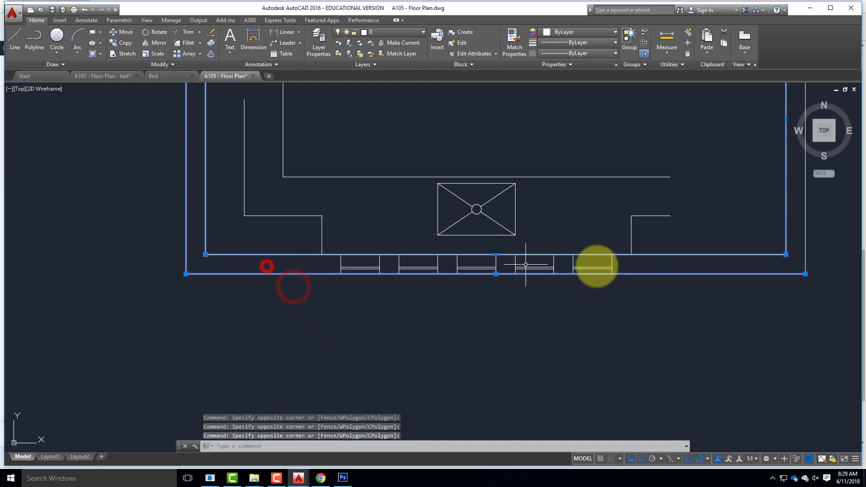
left_click(817, 291)
left_click(781, 239)
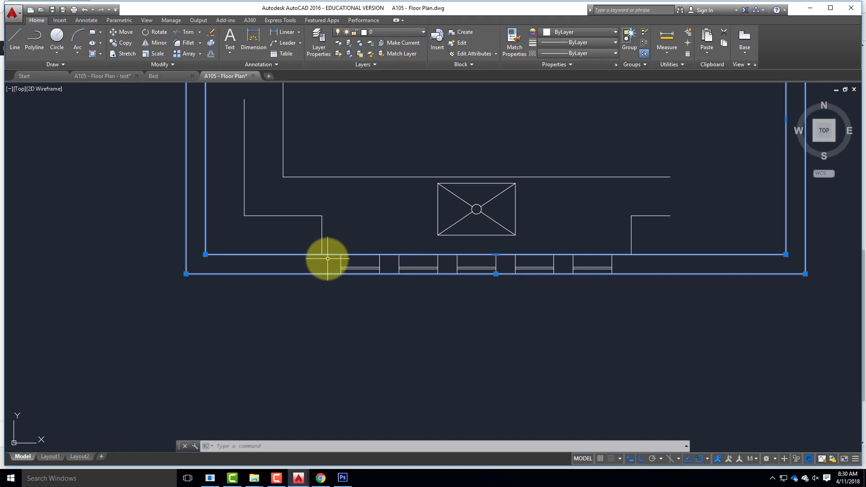
Add the vertical jamb lines of the five small kitchen windows to the selection.
left_click(379, 259)
left_click(340, 260)
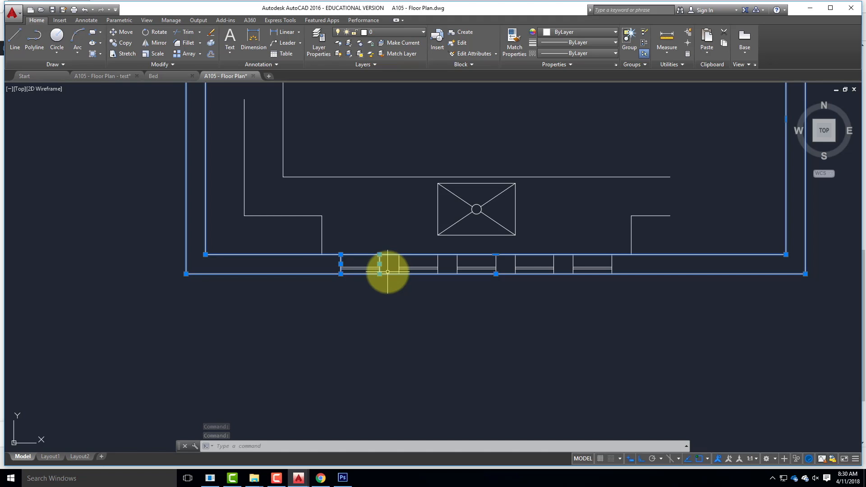
left_click(632, 261)
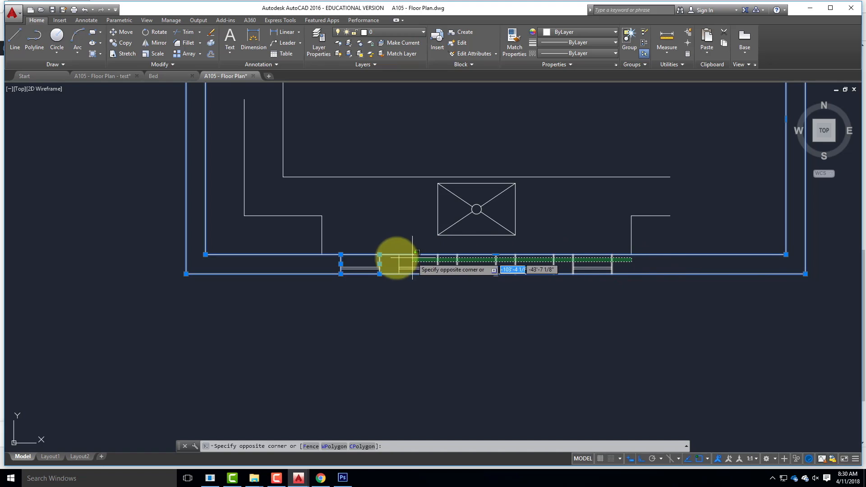
left_click(393, 258)
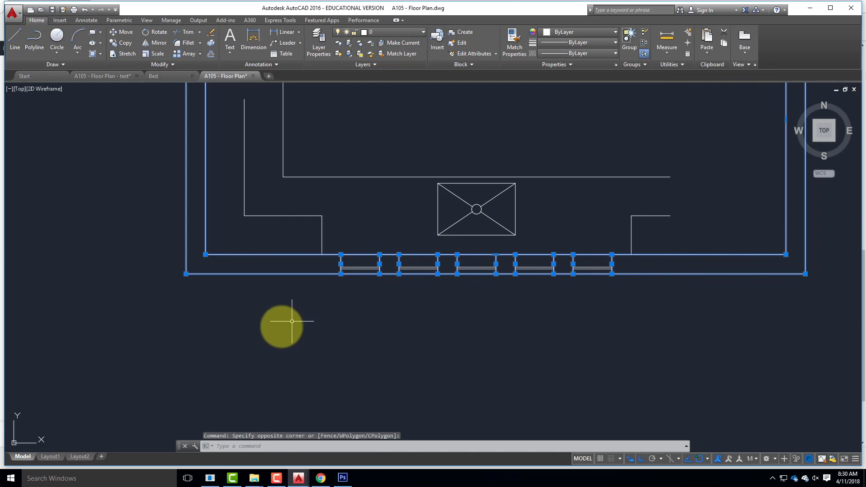
Add the window-wall lines of the small room right of the kitchen, including the pier between its windows, to the selection.
scroll(284, 325, "down", 6)
scroll(451, 231, "up", 7)
left_click(353, 303)
scroll(541, 295, "up", 4)
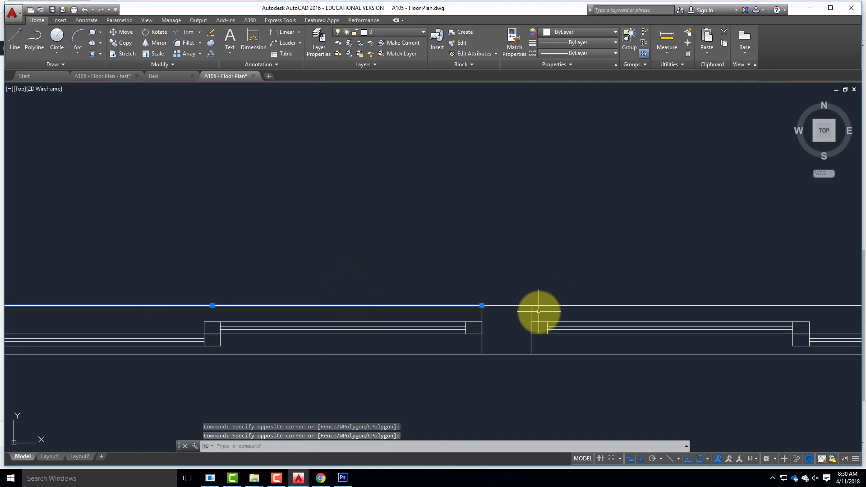
left_click(540, 312)
left_click(451, 285)
left_click(558, 370)
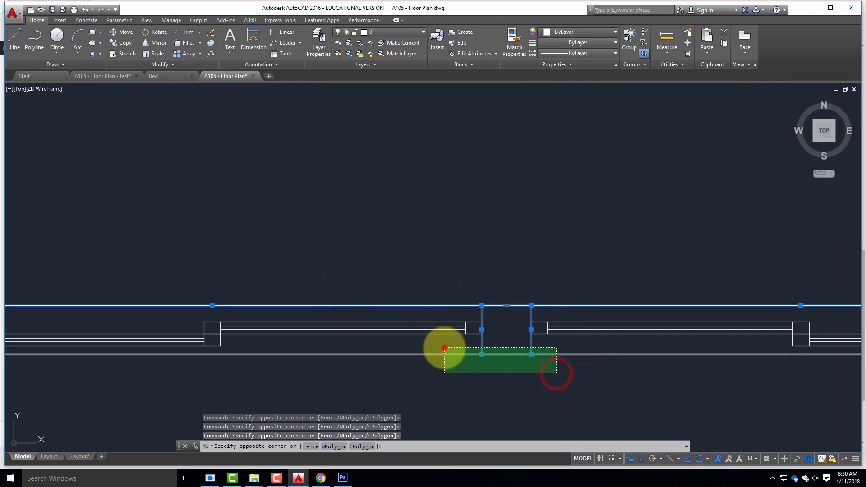
left_click(443, 348)
Add the small room's right-hand wall lines and the wall lines on both sides of its door to the selection.
scroll(303, 261, "down", 4)
scroll(303, 261, "down", 3)
left_click(520, 171)
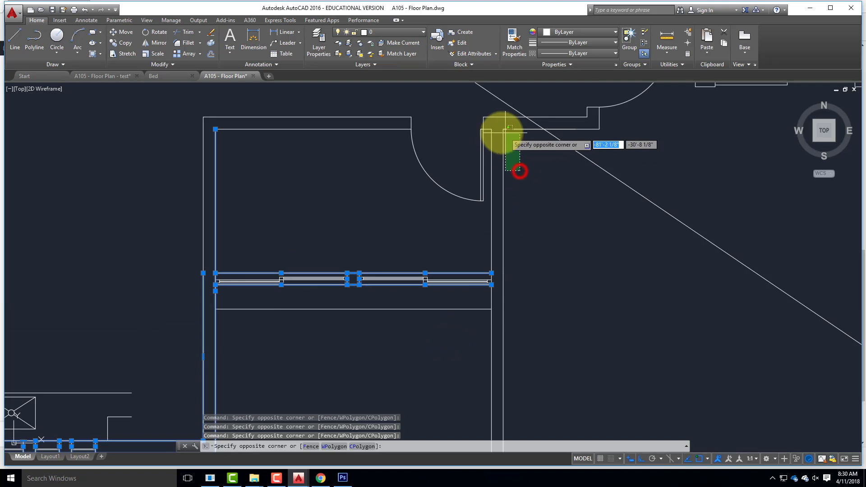
left_click(491, 124)
left_click(477, 114)
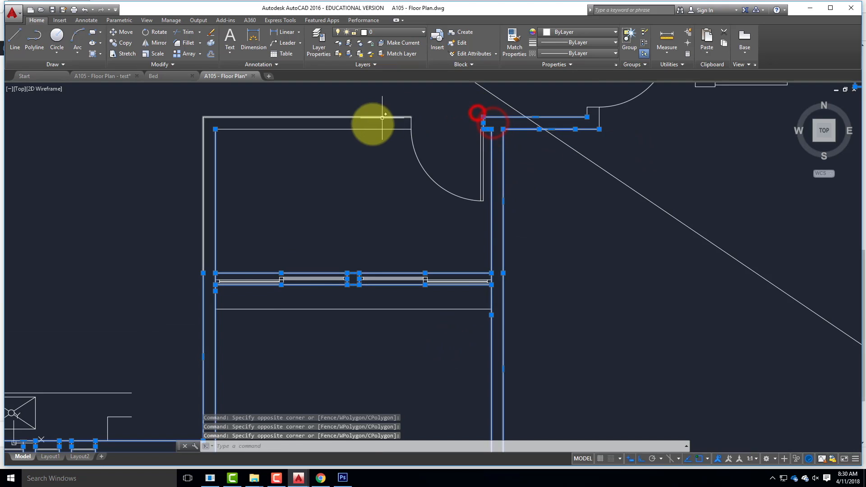
left_click(307, 106)
left_click(429, 119)
left_click(391, 115)
Add the stepped wall-end lines at the jamb of the lower bedroom's door to the selection.
scroll(487, 120, "up", 8)
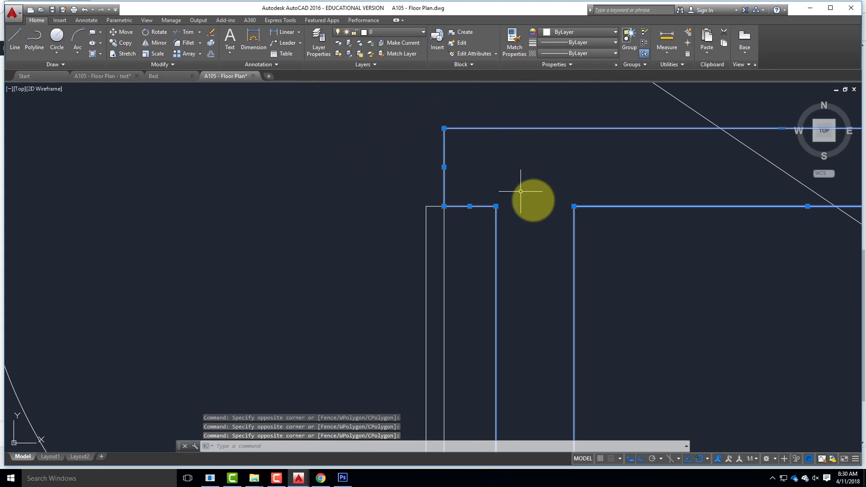
scroll(531, 199, "down", 4)
scroll(441, 179, "down", 8)
scroll(358, 207, "up", 8)
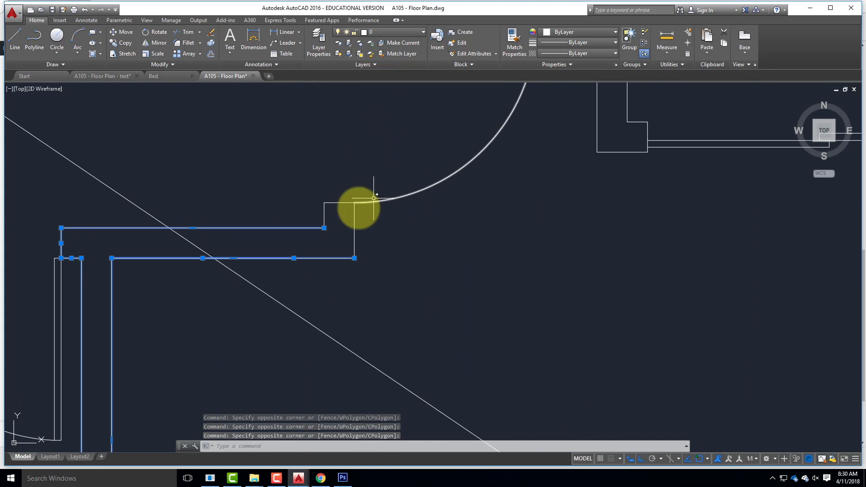
left_click(383, 238)
left_click(332, 202)
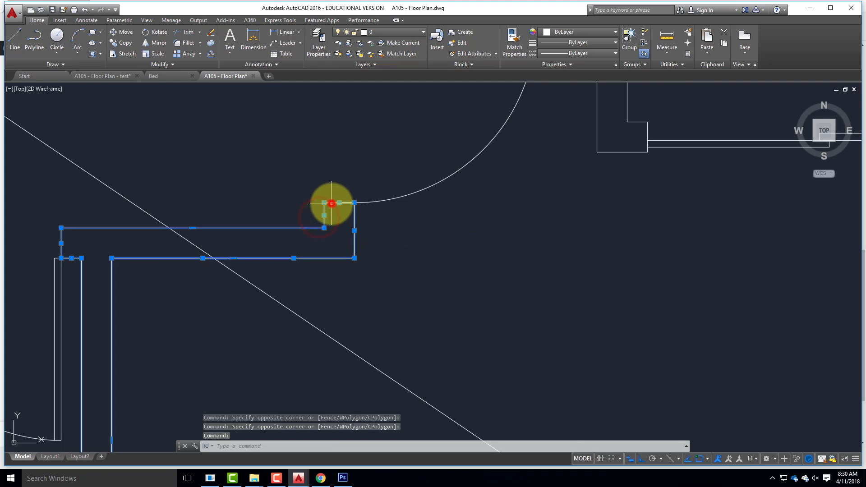
Add the partition lines between the two bedroom closets and the lower closet's left return to the selection.
scroll(295, 242, "down", 4)
scroll(296, 242, "down", 3)
scroll(393, 208, "up", 3)
left_click(368, 244)
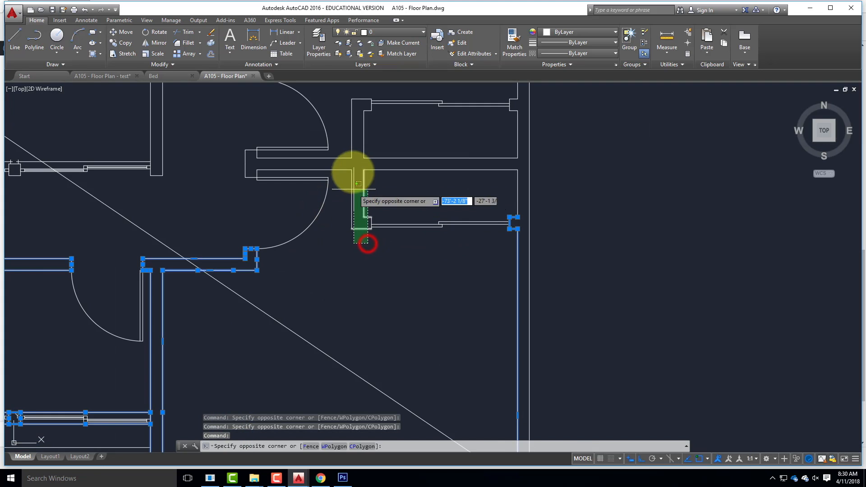
left_click(356, 142)
left_click(370, 208)
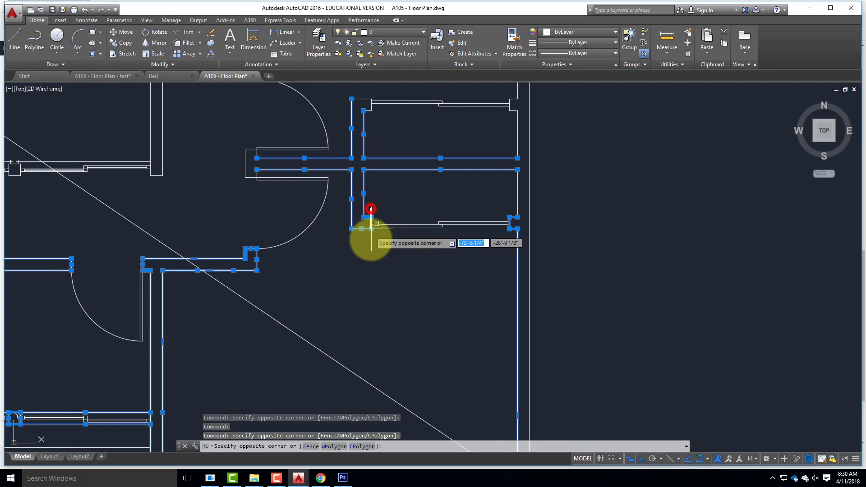
left_click(380, 245)
Add the wall lines and short returns along the right side of both closets to the selection.
left_click(503, 207)
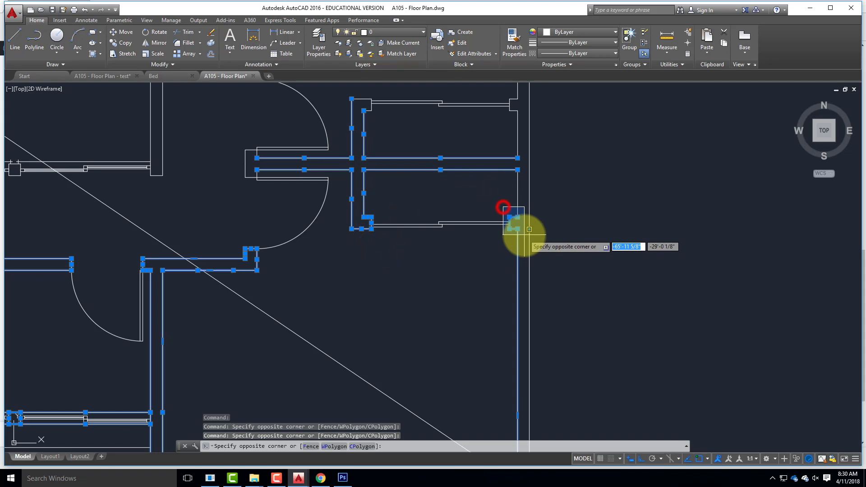
left_click(524, 235)
left_click(522, 192)
left_click(511, 180)
left_click(523, 154)
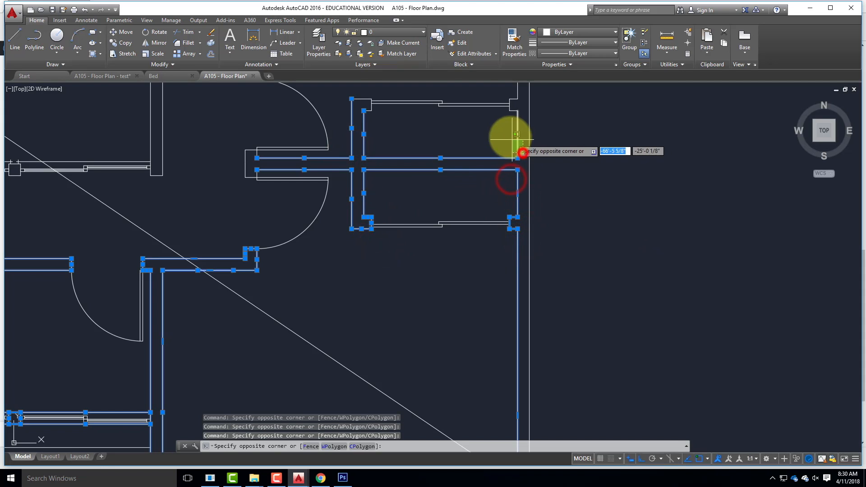
left_click(510, 136)
left_click(503, 91)
left_click(531, 123)
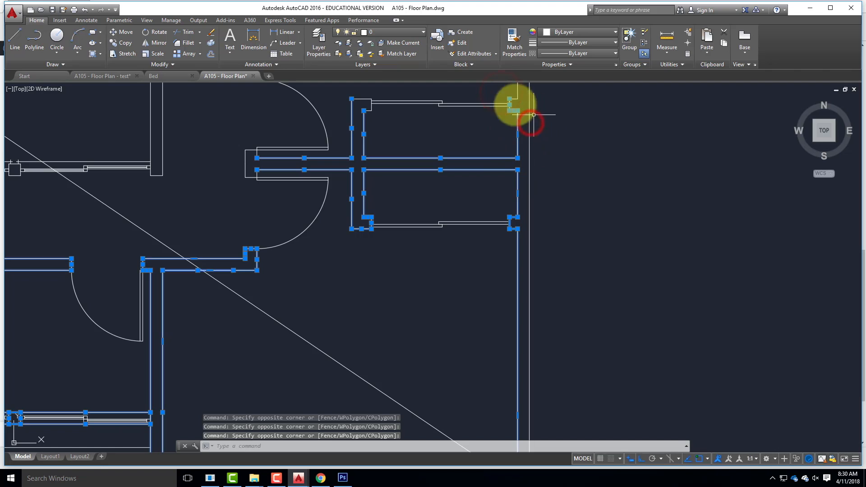
Add the upper bedroom's inner wall lines and the upper closet's left return to the selection.
scroll(505, 92, "up", 5)
left_click(548, 120)
left_click(535, 103)
scroll(561, 257, "down", 5)
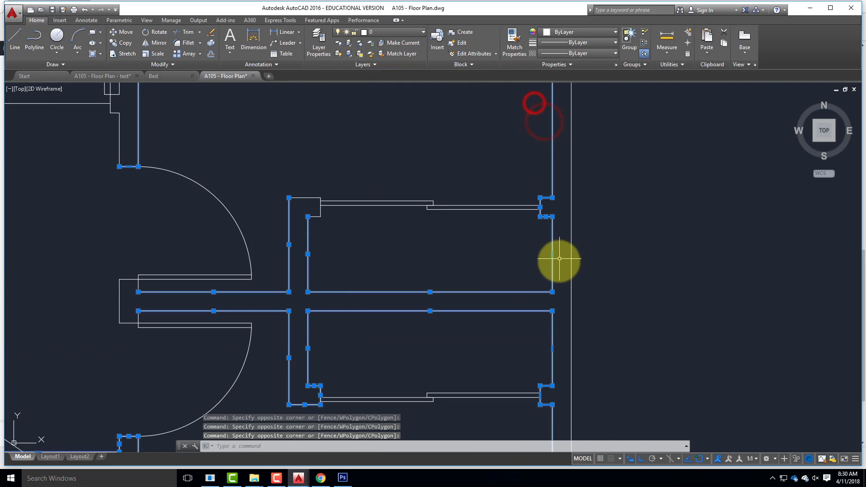
scroll(406, 221, "up", 2)
left_click(367, 214)
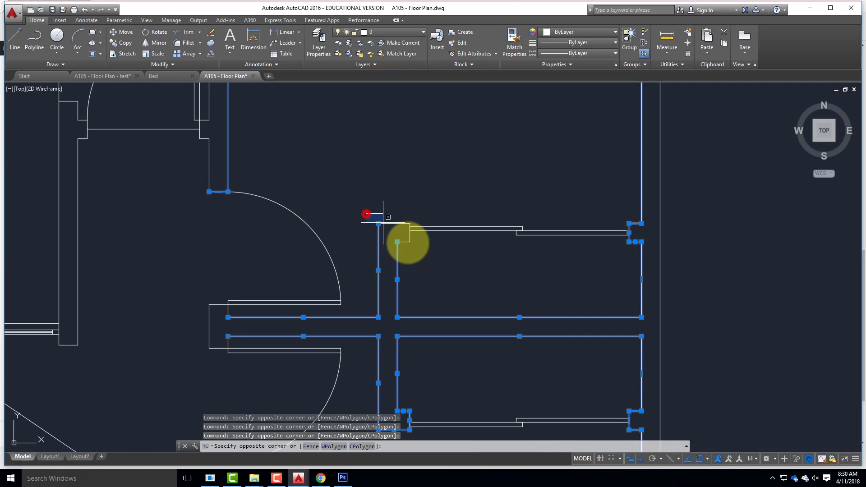
left_click(423, 255)
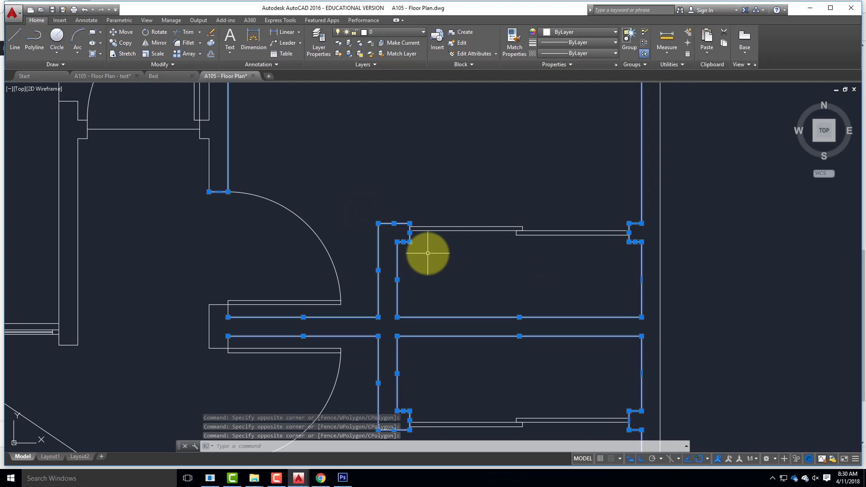
Add the lines of the lower bedroom's lower-right exterior corner, including the outer wall line and window jamb, to the selection.
scroll(577, 243, "down", 5)
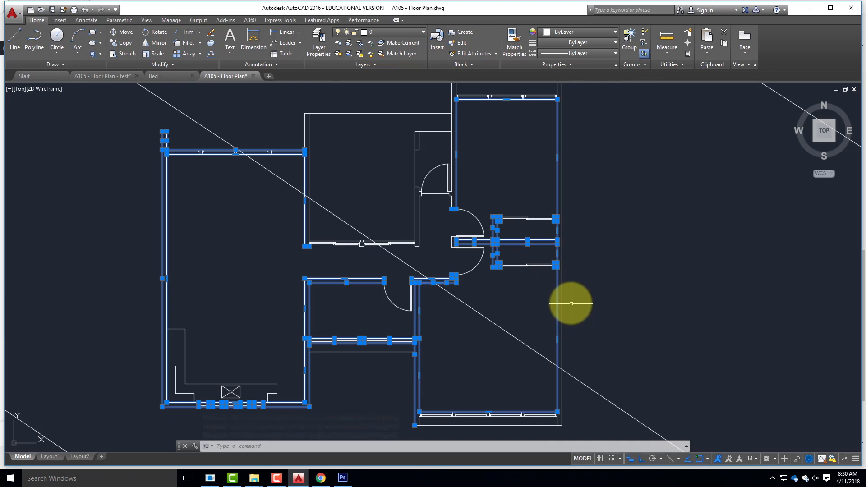
scroll(573, 430, "up", 4)
left_click(536, 417)
left_click(515, 399)
left_click(513, 396)
left_click(491, 377)
scroll(506, 352, "up", 3)
left_click(508, 361)
left_click(412, 316)
Add the outer line of the lower bedroom's window wall and its vertical window jamb lines to the selection.
scroll(557, 348, "down", 4)
left_click(436, 376)
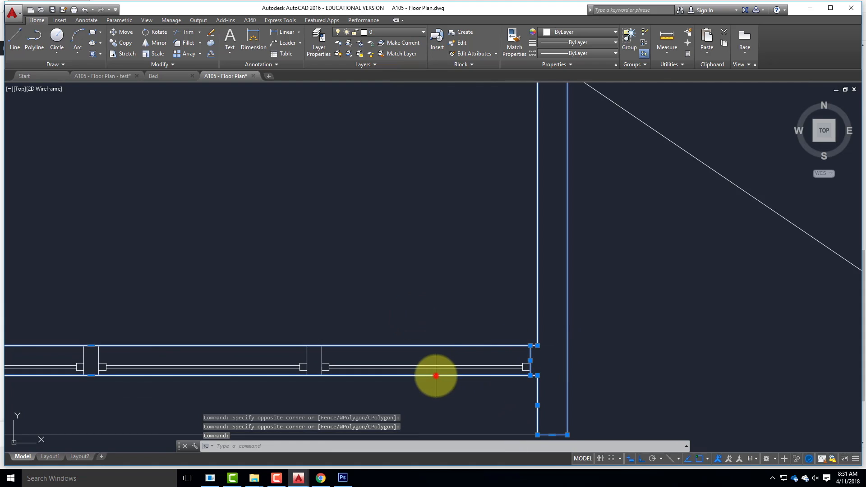
scroll(533, 377, "down", 4)
scroll(474, 375, "up", 5)
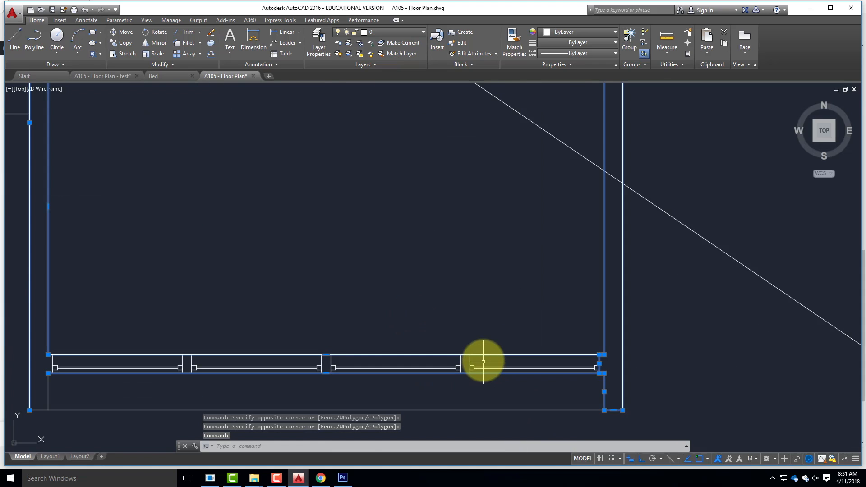
left_click(483, 362)
left_click(25, 318)
Add the short wall-end lines at the lower bedroom's lower-left exterior corner to the selection.
scroll(261, 269, "down", 3)
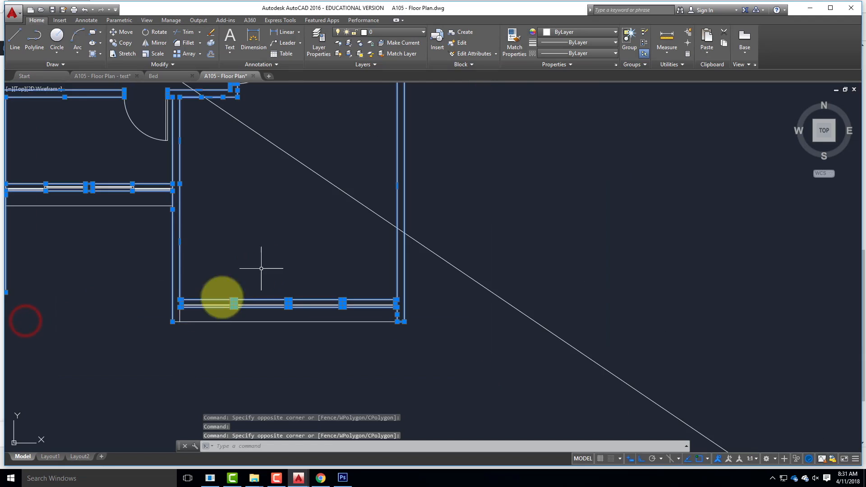
scroll(183, 321, "up", 6)
left_click(182, 310)
left_click(144, 293)
left_click(120, 290)
left_click(171, 341)
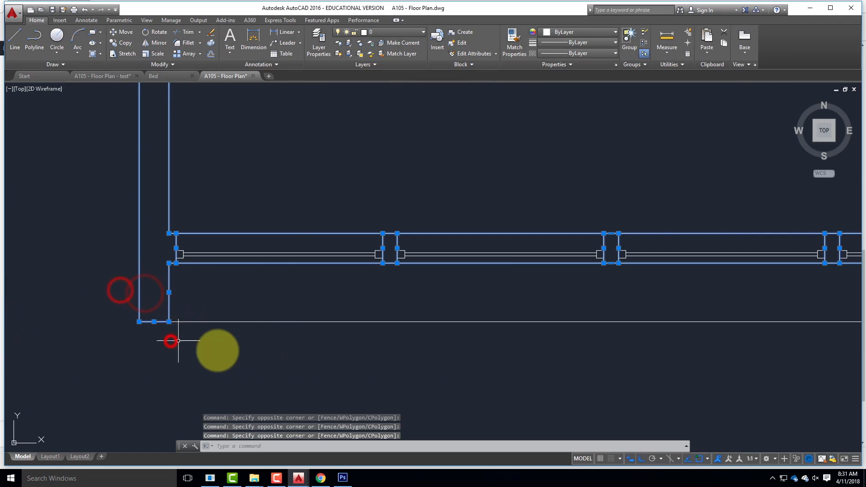
Add the upper bedroom's projecting wall ends and its window-wall and jamb lines to the selection.
scroll(309, 396, "down", 4)
scroll(337, 280, "up", 8)
left_click(346, 301)
left_click(261, 216)
left_click(598, 380)
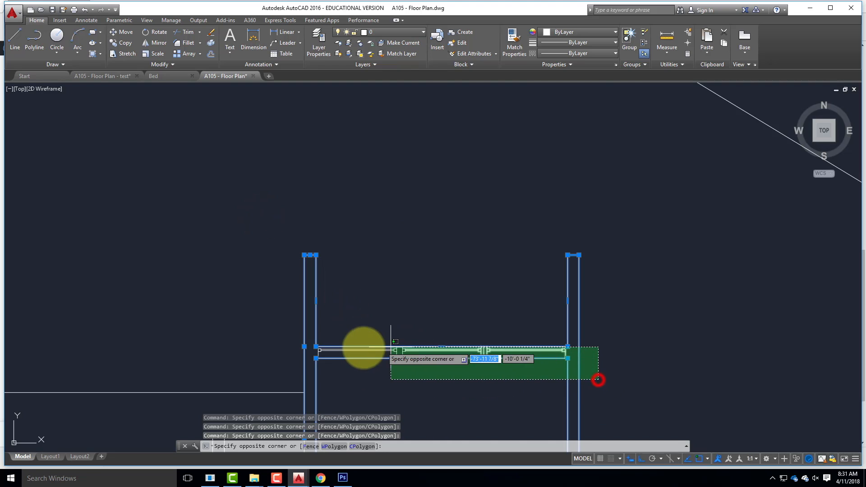
left_click(310, 354)
Add the short freestanding wall stub above the entry door to the selection.
scroll(632, 320, "down", 6)
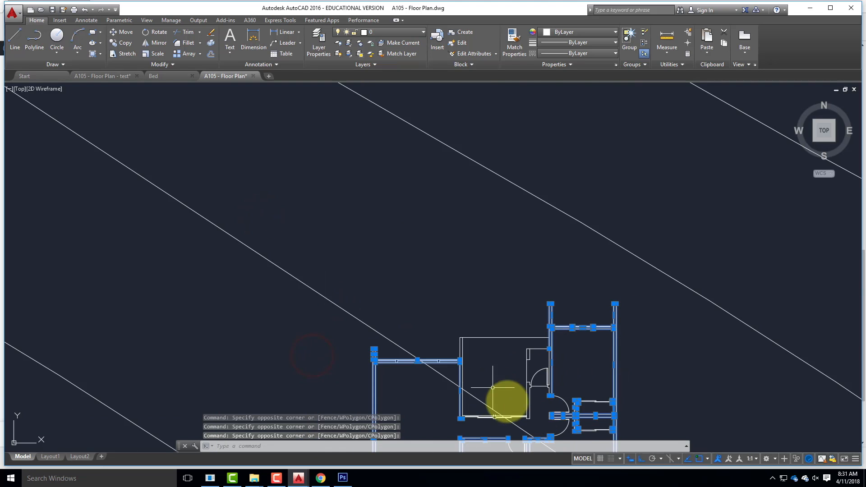
scroll(519, 376, "up", 4)
left_click(503, 301)
left_click(526, 353)
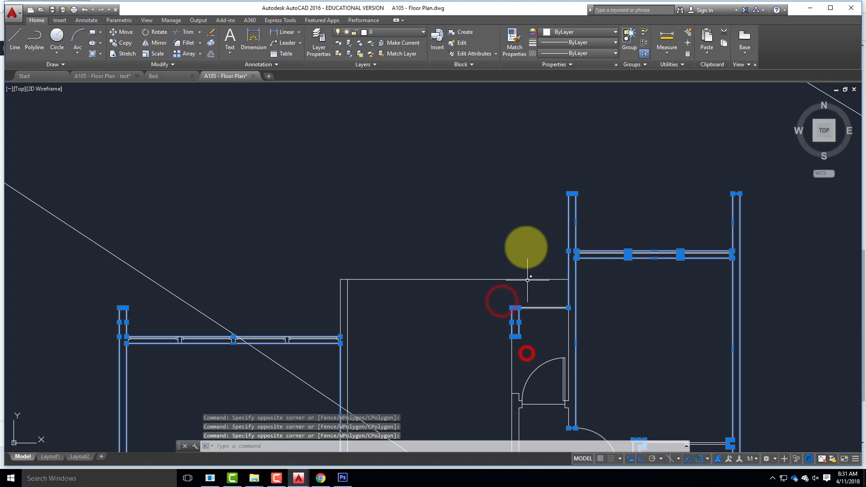
Add the wall lines and stepped jamb on the left side of the entry door to the selection.
scroll(519, 313, "down", 3)
scroll(530, 304, "up", 5)
left_click(524, 301)
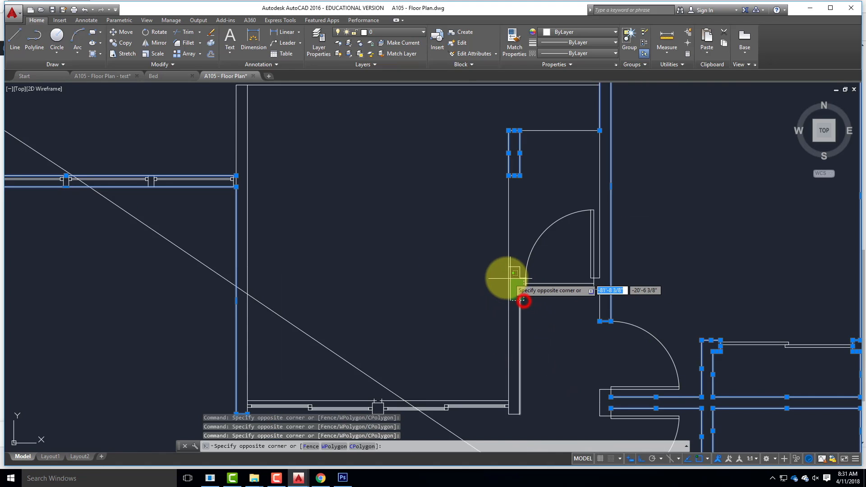
left_click(505, 275)
left_click(501, 261)
left_click(538, 274)
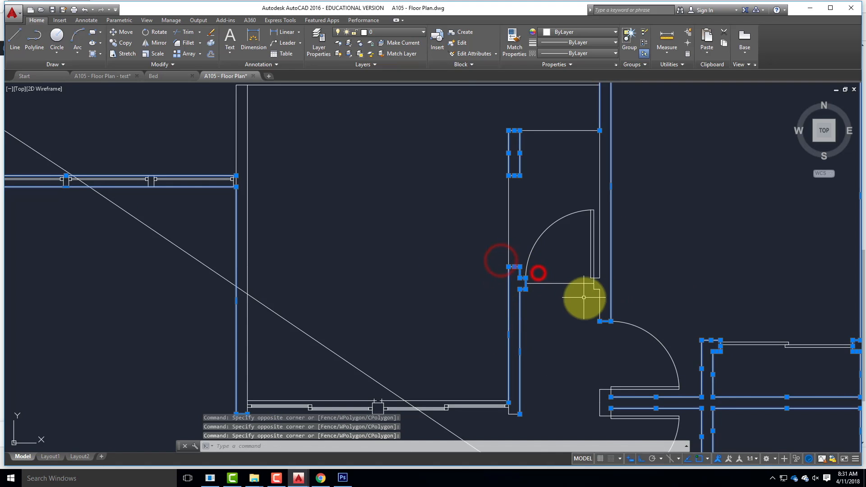
Add the stepped jamb lines on the right side of the entry door to the selection.
left_click(601, 295)
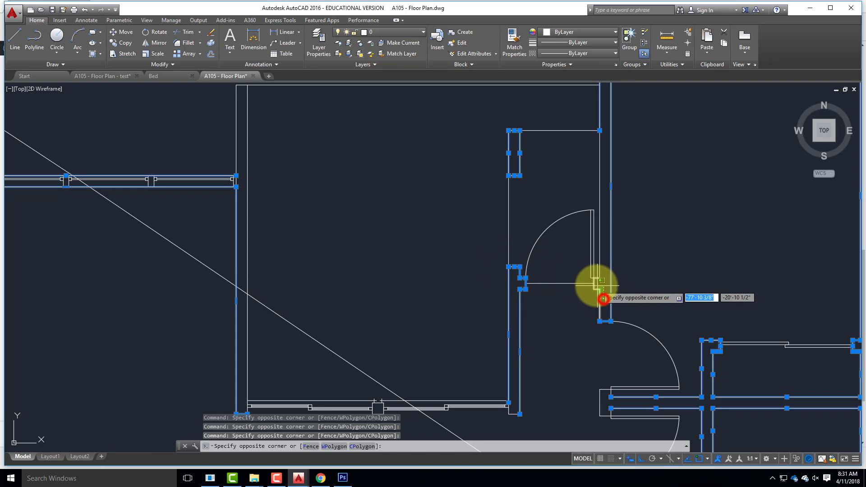
left_click(590, 287)
left_click(605, 283)
left_click(601, 273)
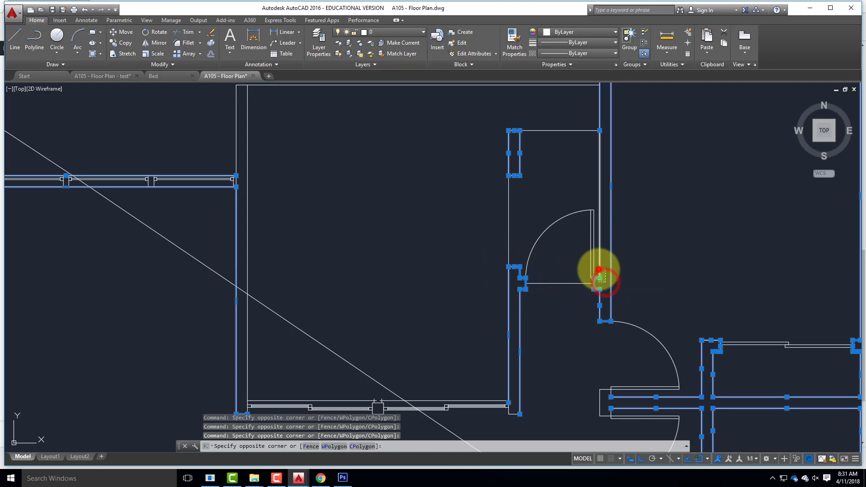
Add the lines of the wall end at the left end of the central sliding-window run to the selection.
scroll(571, 311, "down", 4)
scroll(450, 341, "up", 6)
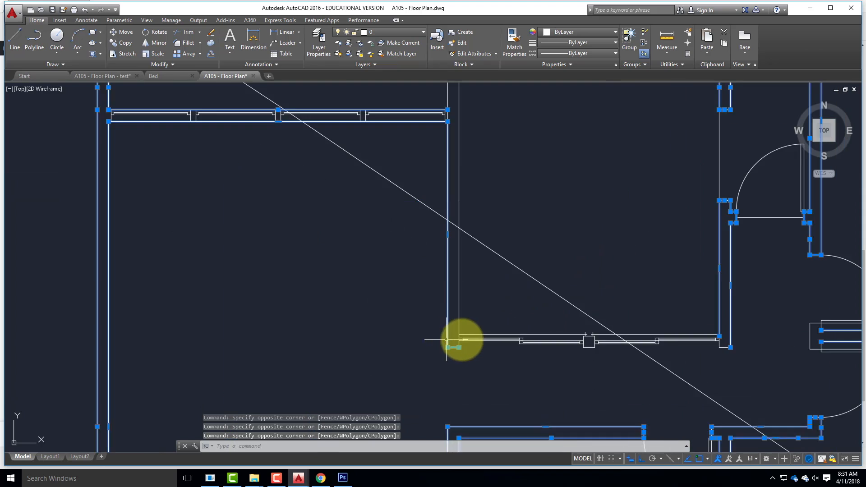
left_click(460, 364)
left_click(443, 306)
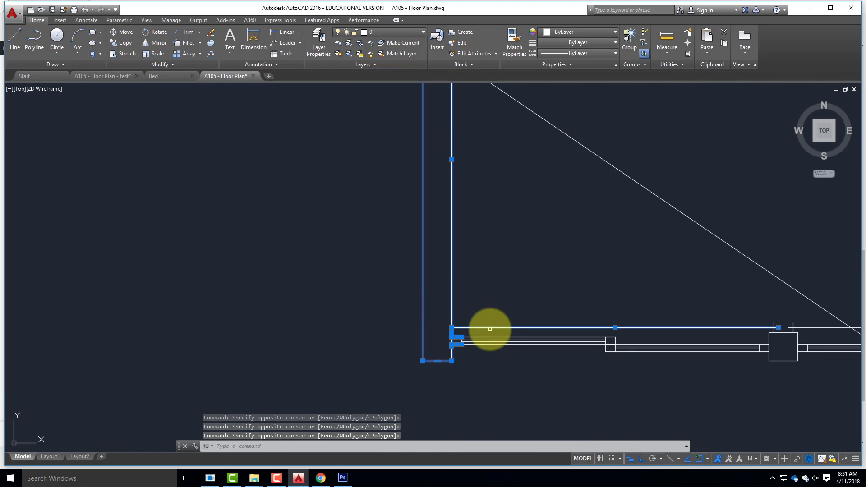
Remove the long horizontal line above the central sliding windows from the selection, keeping the short jamb lines.
left_click(497, 317, "shift")
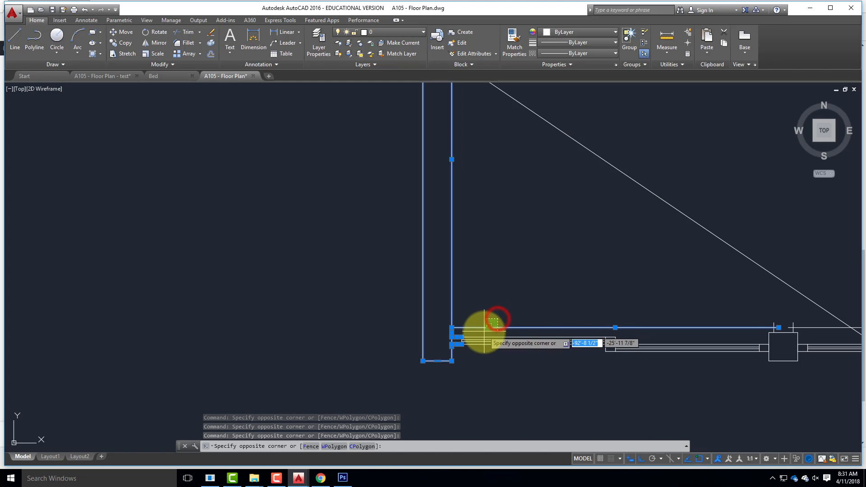
left_click(484, 332, "shift")
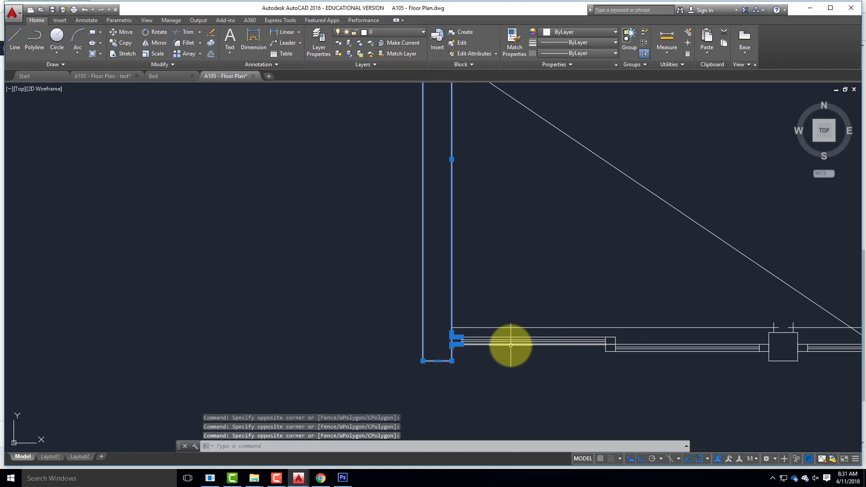
scroll(460, 337, "up", 8)
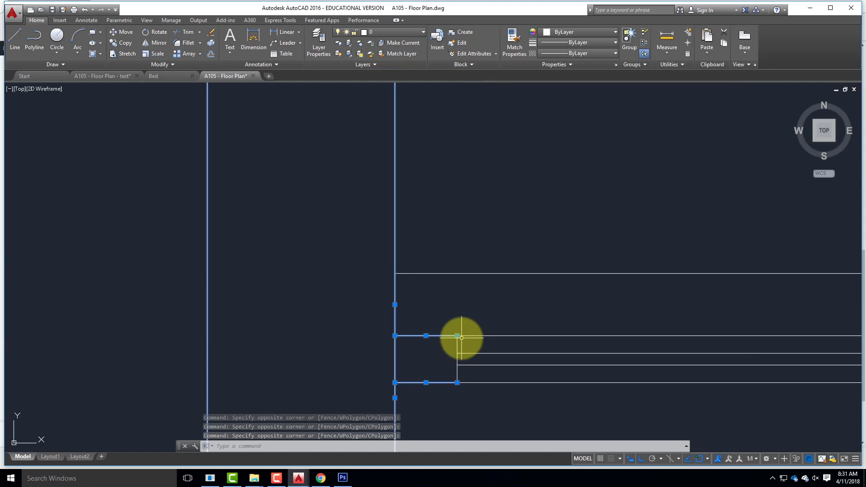
scroll(457, 336, "down", 8)
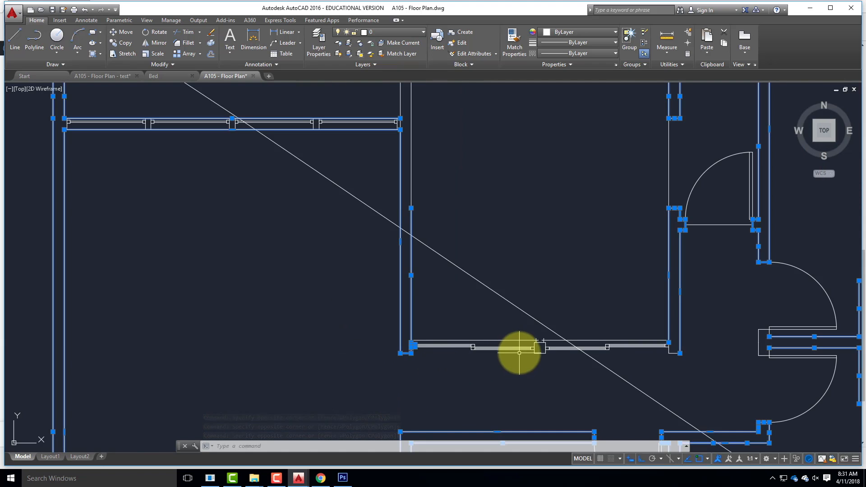
Add the square column in the middle of the central sliding-window run to the selection.
scroll(550, 332, "up", 8)
left_click(574, 296)
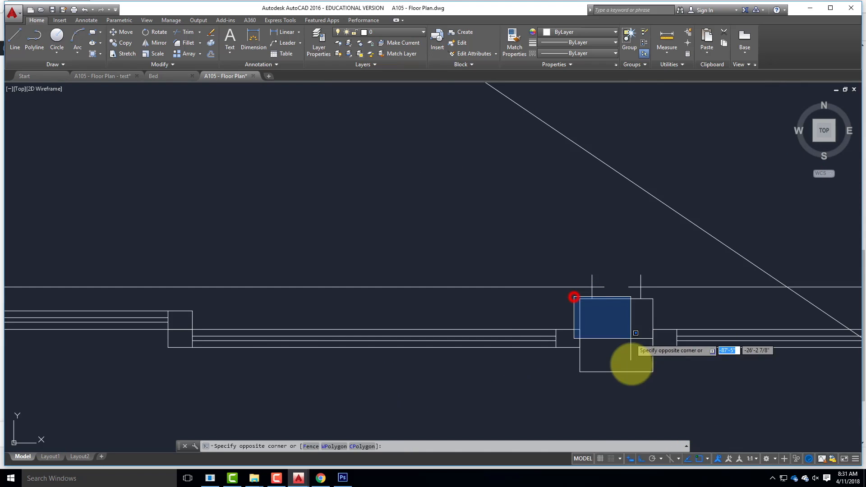
left_click(661, 396)
scroll(451, 352, "down", 6)
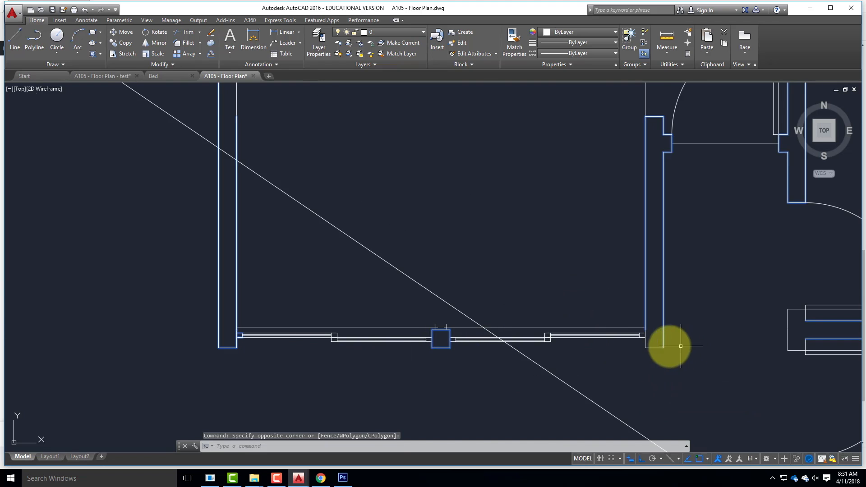
Add the lines of the wall end at the right end of the central sliding-window run to the selection.
scroll(615, 367, "up", 4)
left_click(615, 367)
scroll(676, 374, "down", 3)
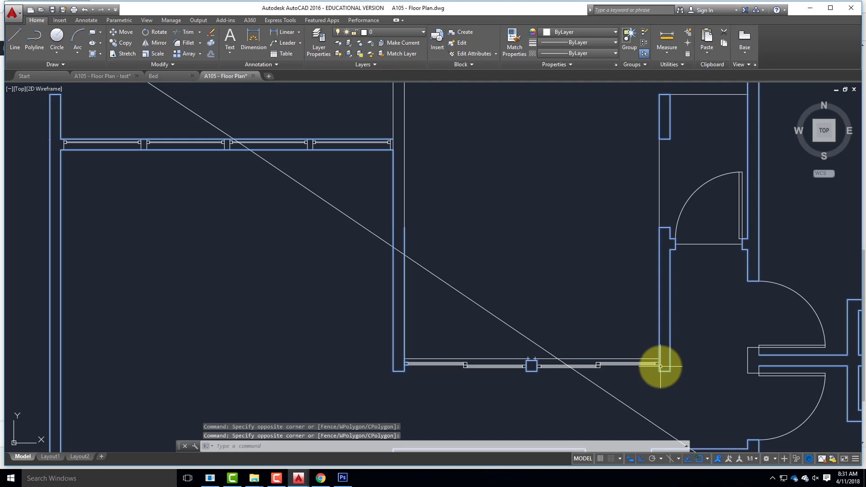
Add the window jamb and the projecting wall's lines at the right end of the upper-left four-pane window run to the selection.
scroll(673, 374, "down", 3)
scroll(573, 313, "down", 2)
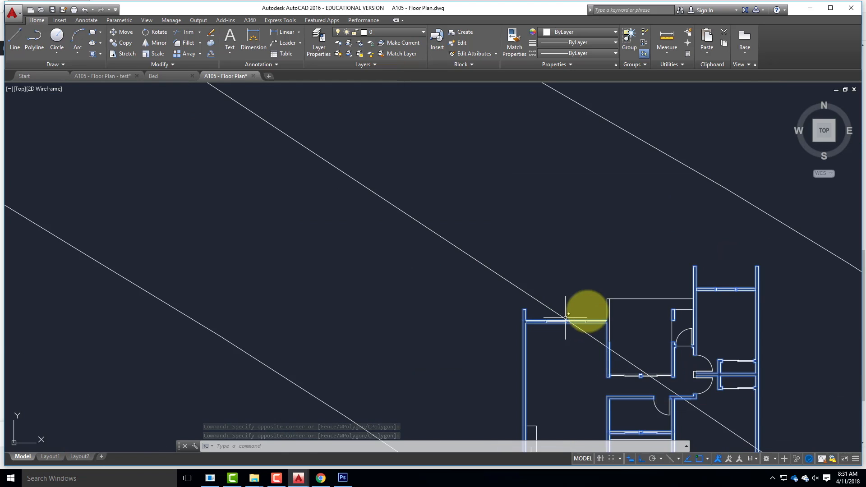
scroll(644, 329, "up", 5)
scroll(668, 356, "up", 3)
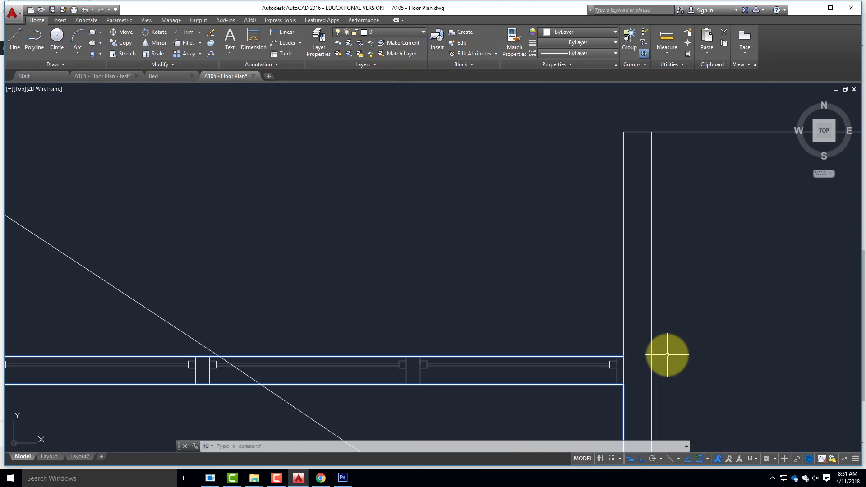
left_click(630, 382)
left_click(610, 376)
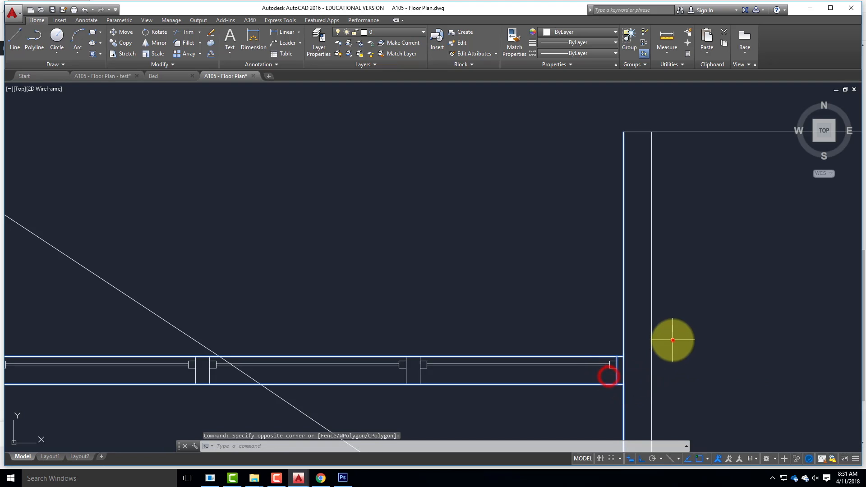
left_click(672, 341)
left_click(636, 287)
left_click(596, 114)
scroll(706, 193, "down", 2)
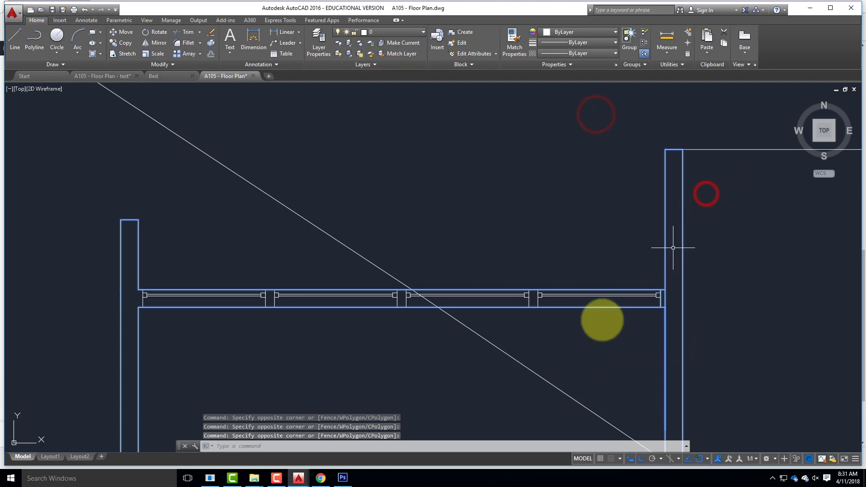
Add the mullion lines of the upper-left four-pane window run to the selection, leaving out the diagonal topography line.
left_click(655, 316)
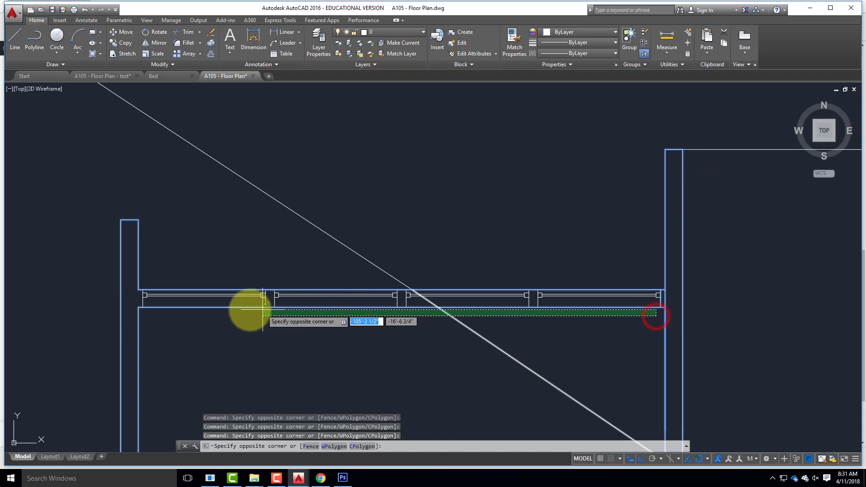
left_click(136, 302)
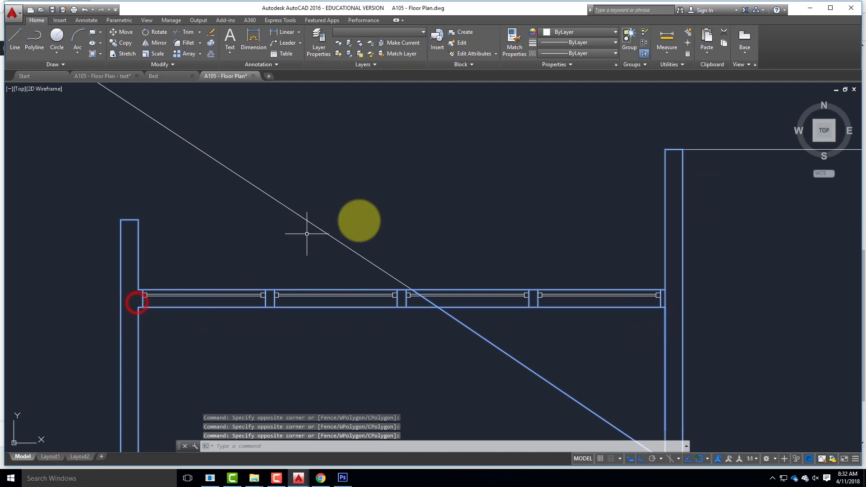
scroll(429, 214, "down", 4)
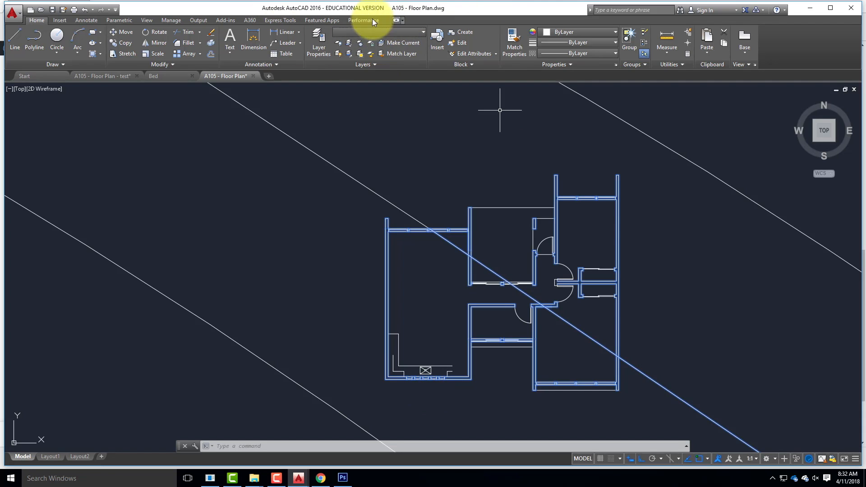
scroll(501, 304, "up", 4)
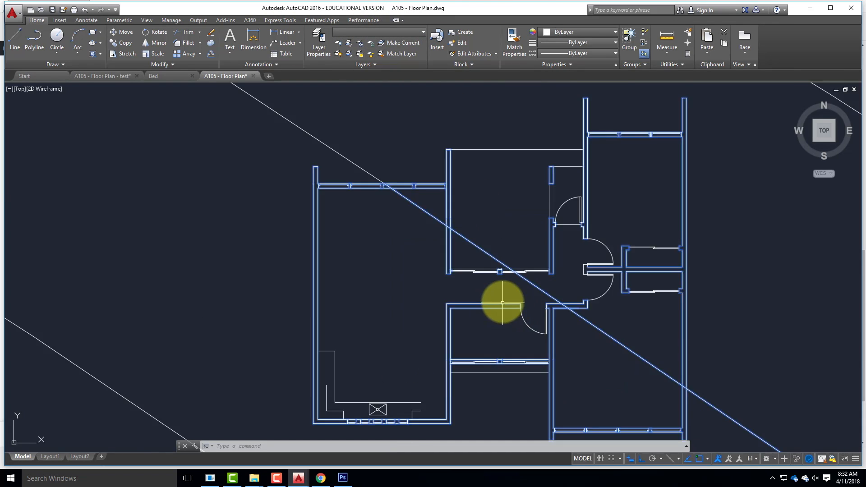
left_click(479, 236)
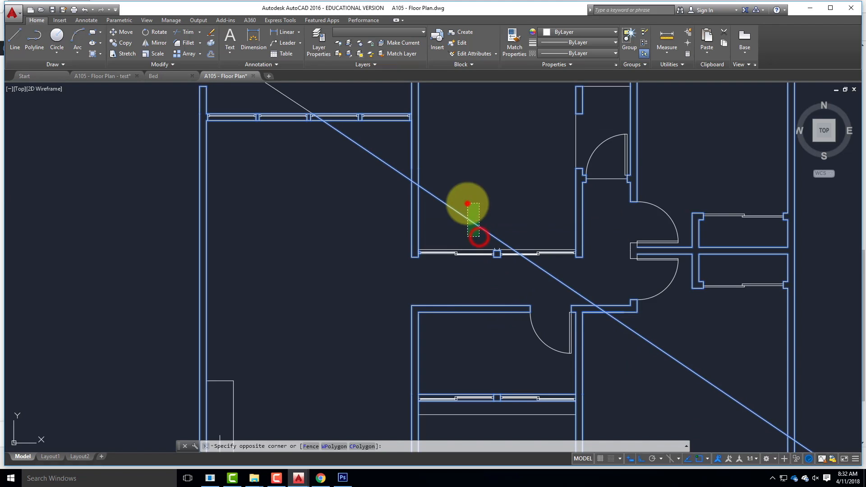
left_click(467, 203)
scroll(379, 239, "down", 5)
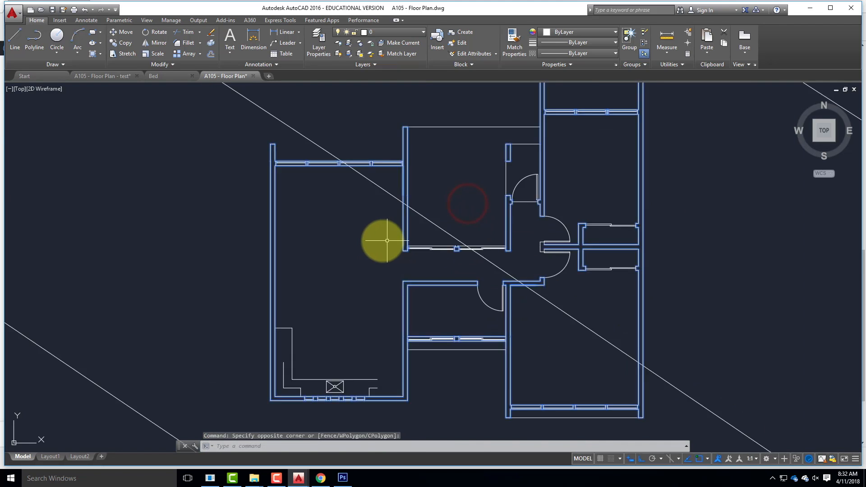
Assign all selected wall lines to the A-Wall layer and clear the selection.
left_click(391, 33)
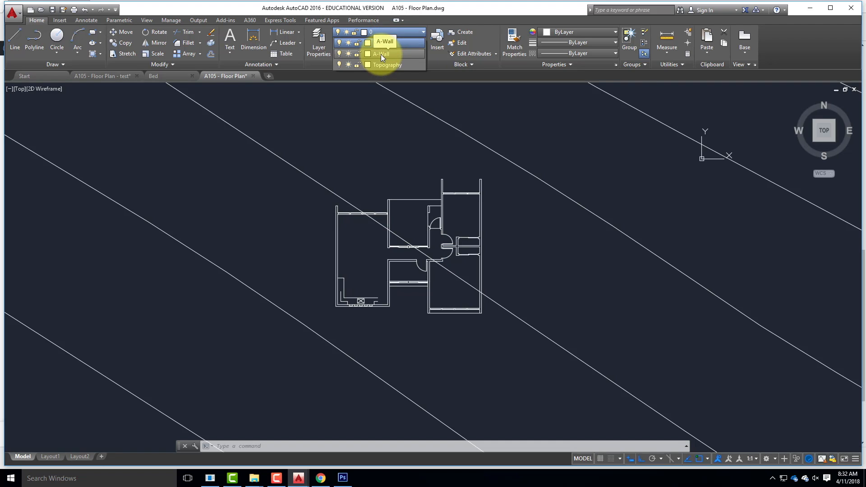
left_click(381, 54)
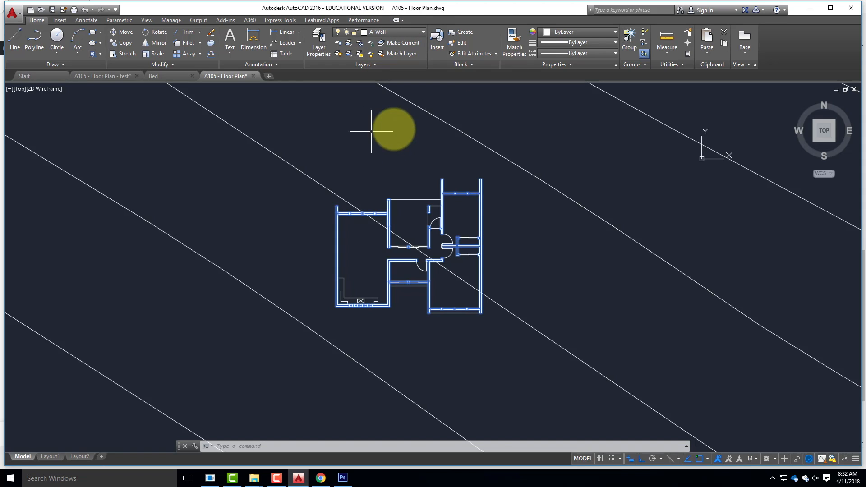
key("Escape")
Set the A-Wall layer's colour to red in the layer properties and close them.
left_click(312, 51)
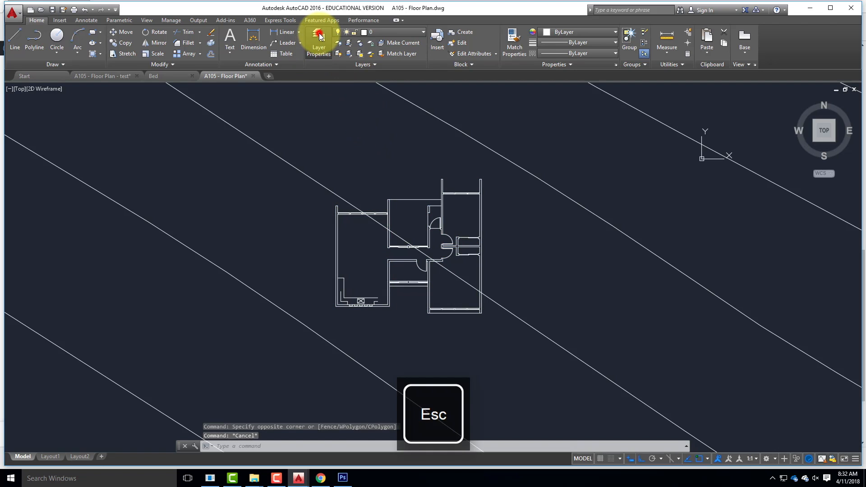
left_click(295, 191)
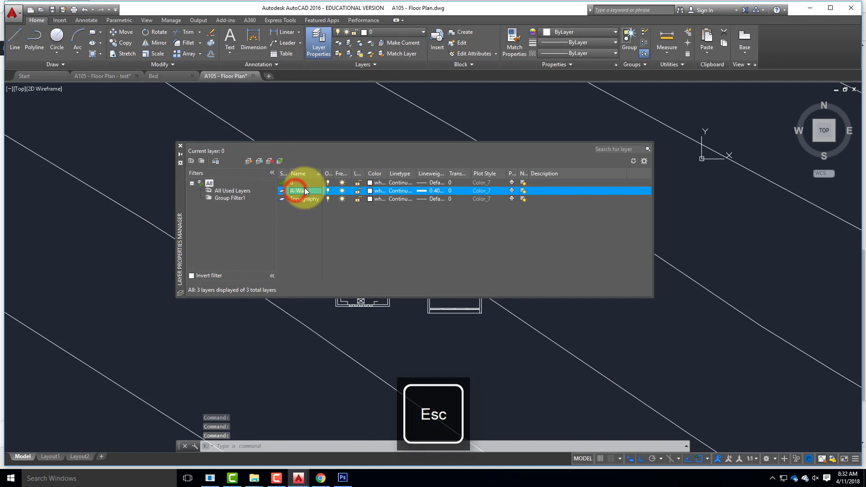
left_click(370, 191)
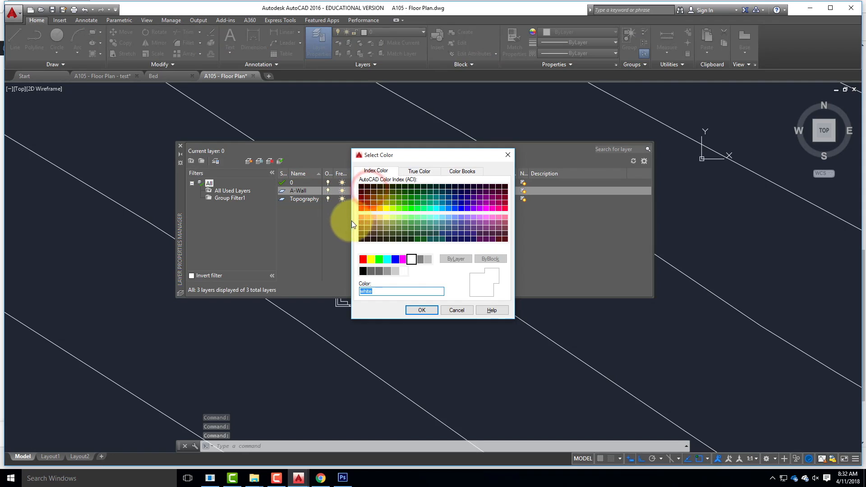
left_click(363, 260)
left_click(420, 311)
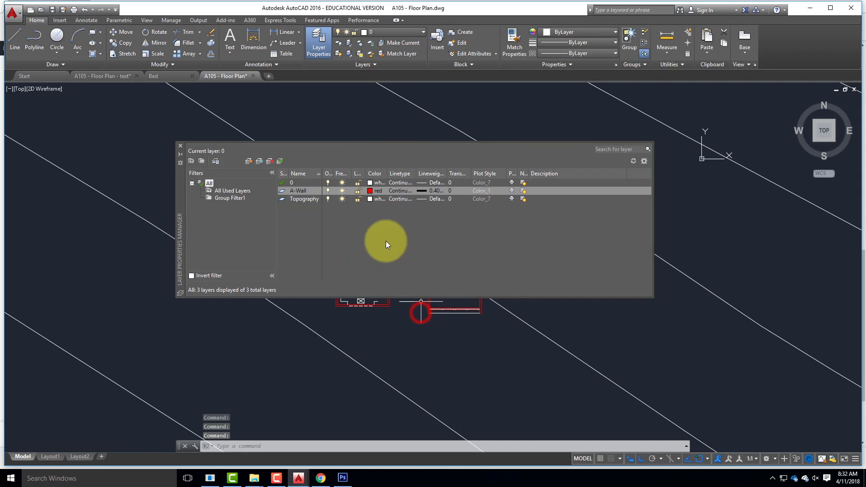
left_click(180, 146)
Examine the whole floor plan for wall lines that are not on the red A-Wall layer.
scroll(418, 225, "up", 5)
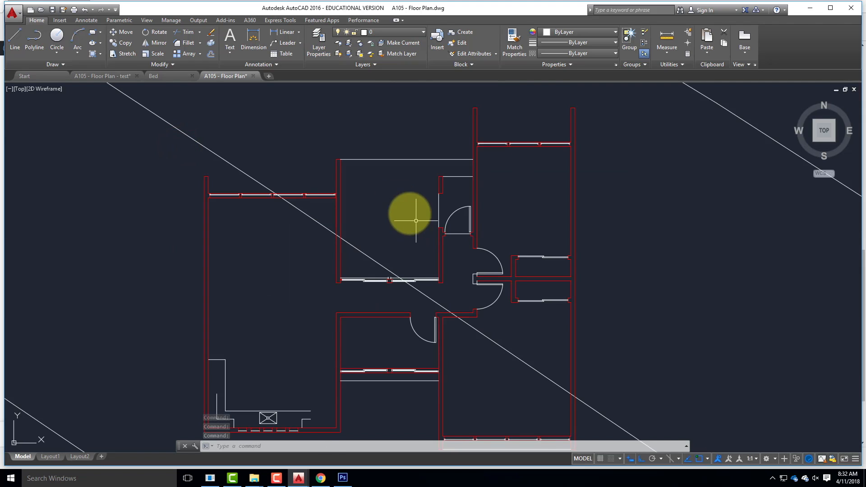
scroll(401, 189, "down", 2)
scroll(420, 254, "up", 4)
scroll(421, 254, "down", 3)
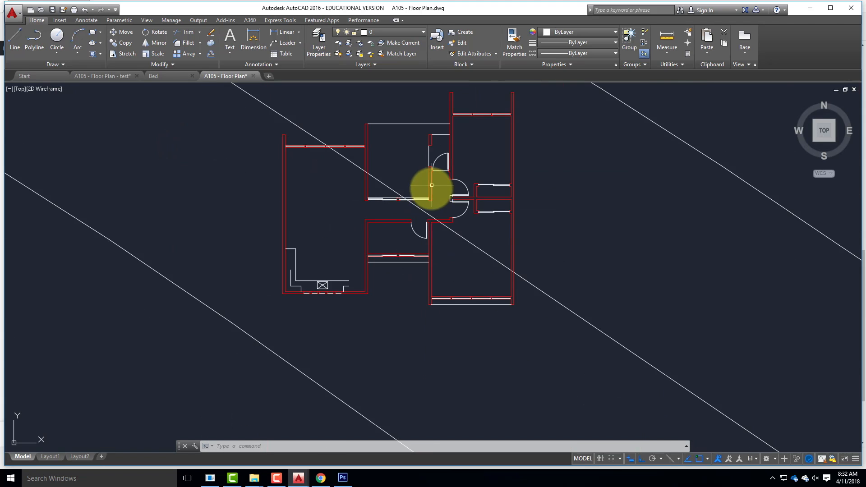
scroll(416, 303, "up", 3)
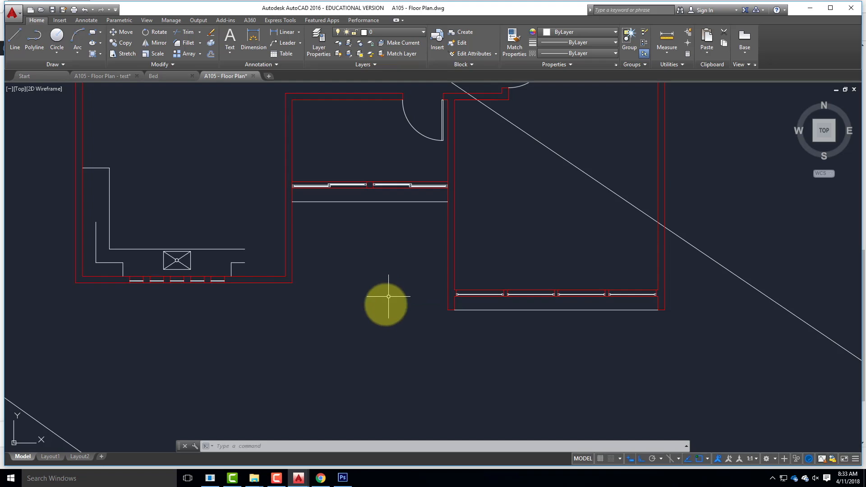
scroll(361, 355, "down", 2)
scroll(325, 359, "down", 3)
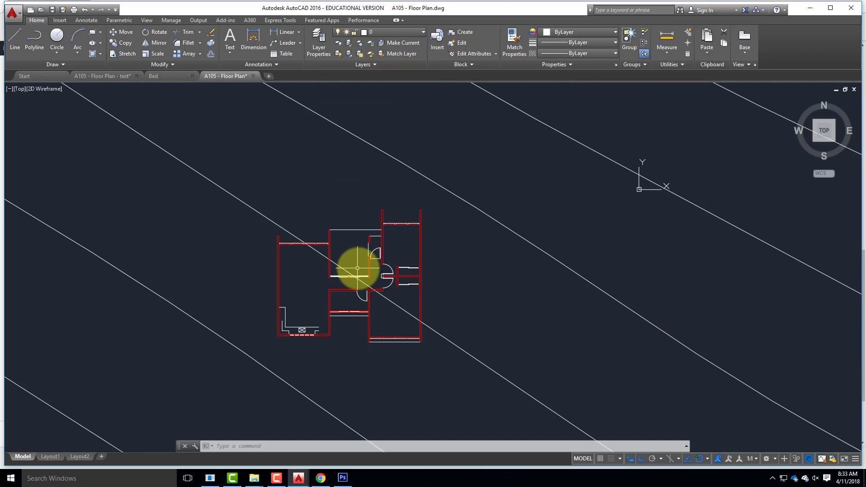
scroll(361, 267, "up", 5)
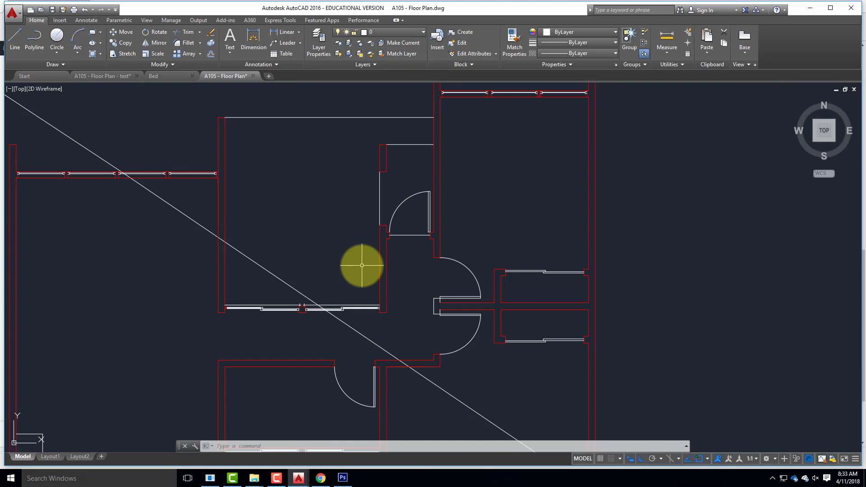
scroll(362, 265, "down", 3)
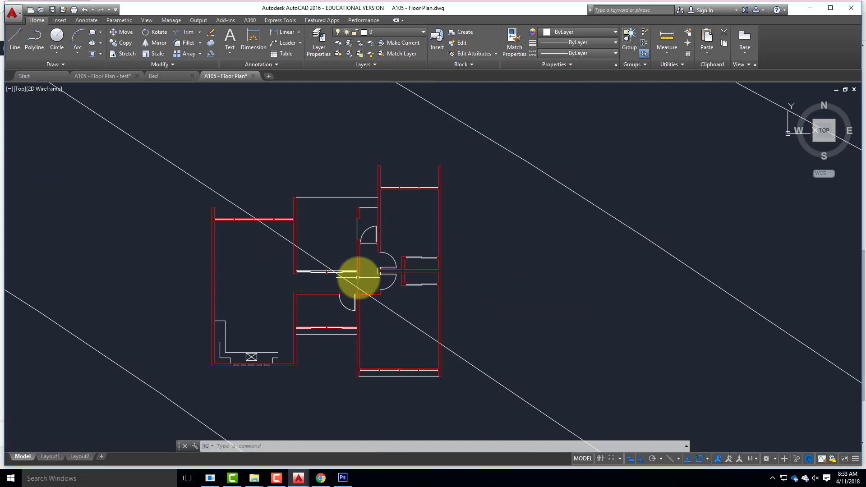
scroll(397, 319, "down", 2)
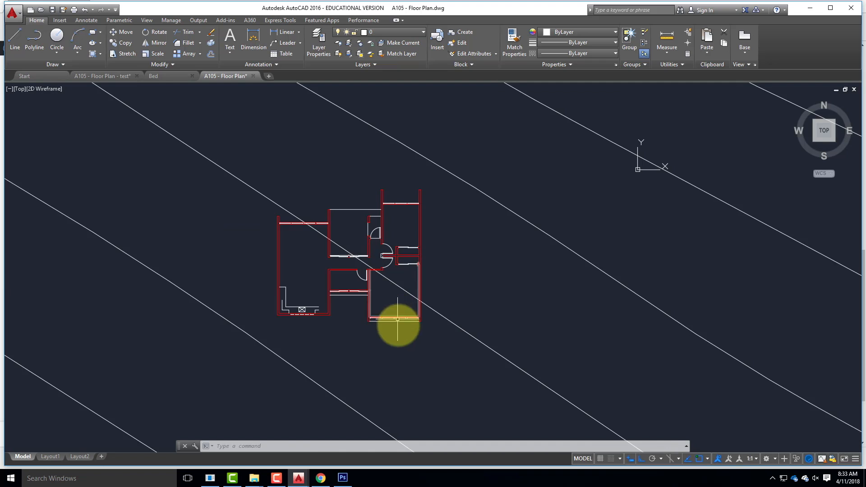
scroll(397, 322, "up", 2)
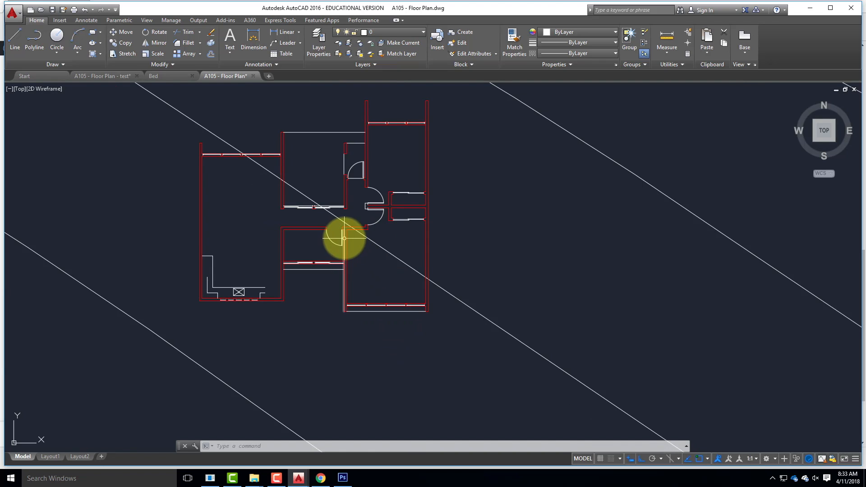
scroll(346, 238, "up", 2)
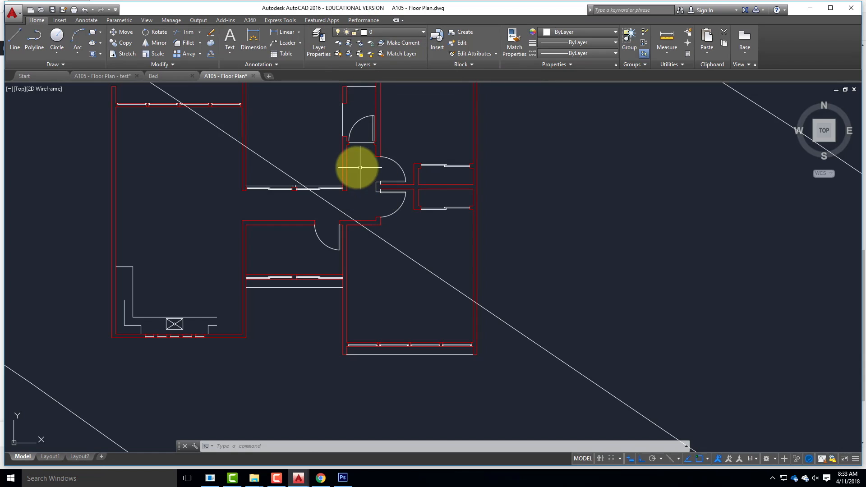
Add the LineWeight toggle to the status bar and turn on lineweight display in the drawing.
scroll(348, 156, "up", 5)
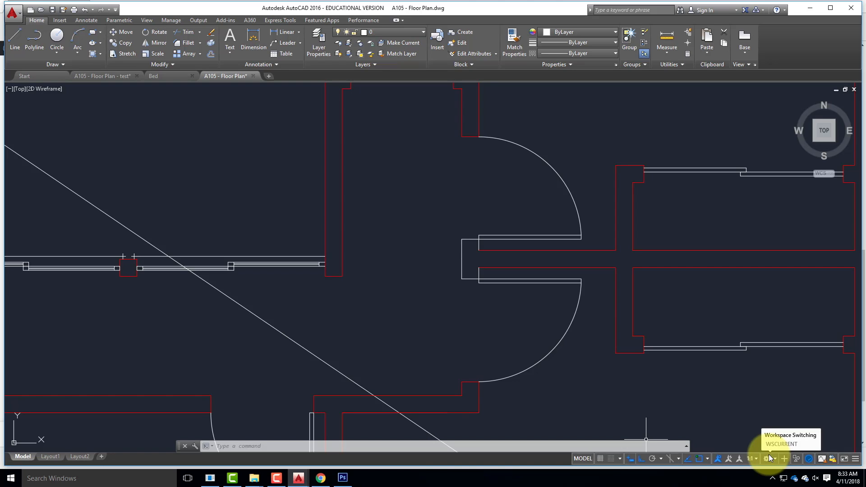
left_click(856, 459)
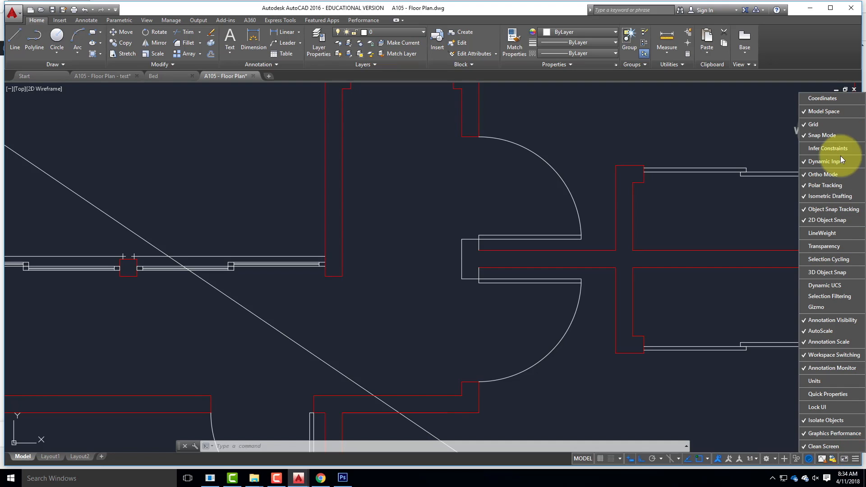
left_click(806, 236)
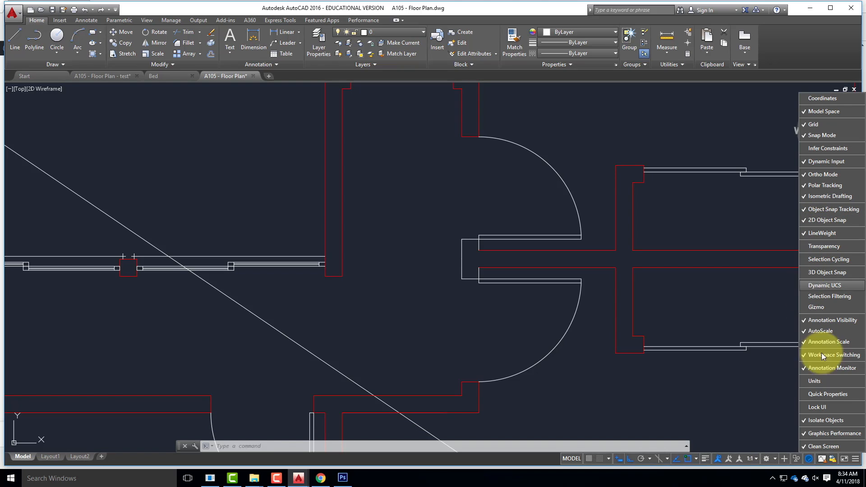
left_click(855, 459)
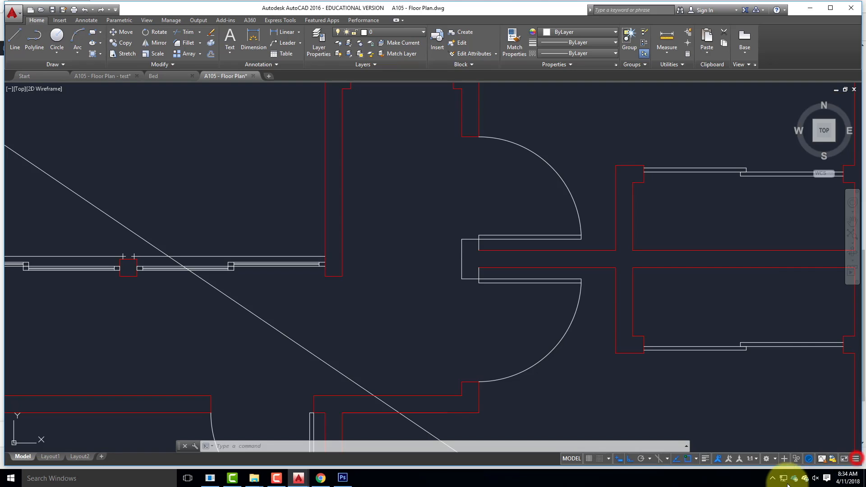
left_click(704, 459)
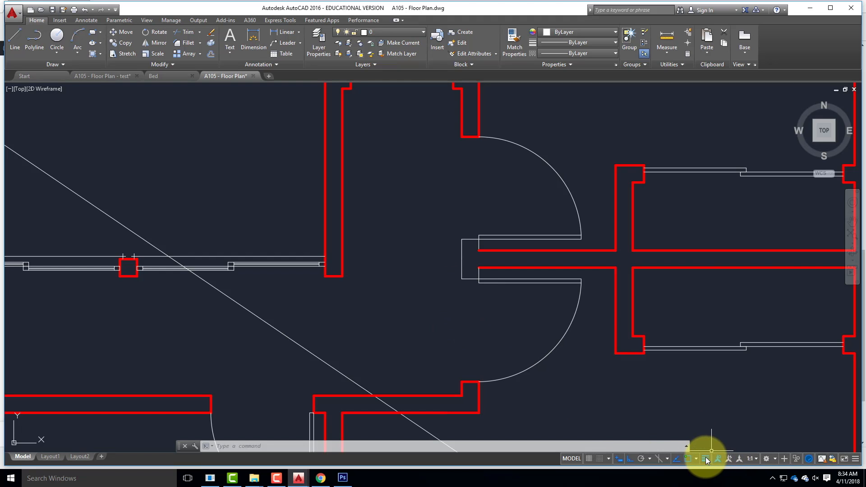
Raise the lineweight display scale slightly in the Lineweight Settings and apply it.
left_click(715, 448)
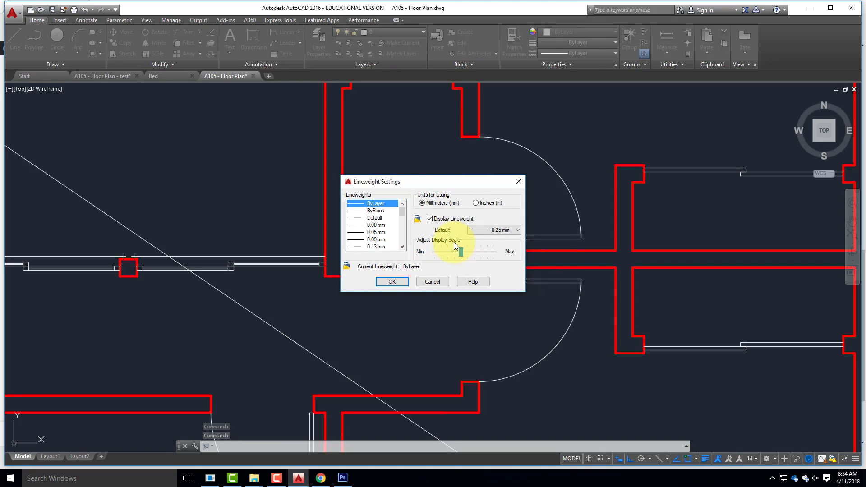
mouse_move(462, 253)
left_mouse_down()
mouse_move(497, 254)
mouse_move(449, 250)
mouse_move(468, 254)
left_mouse_up()
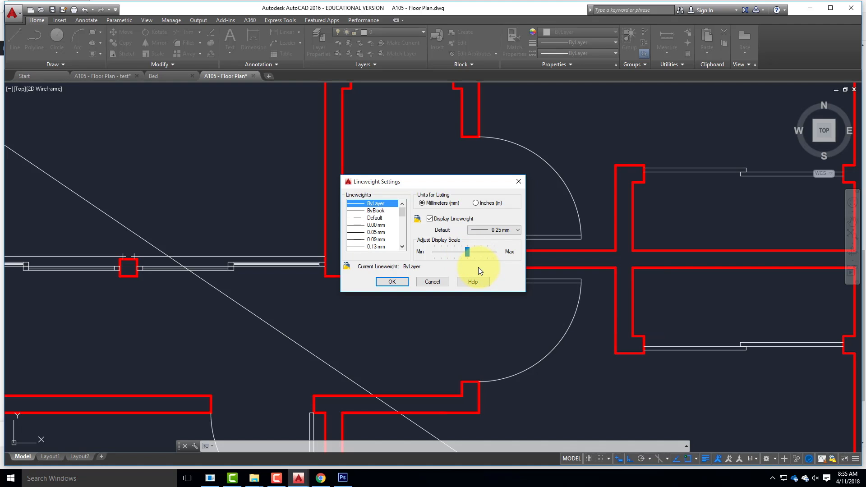
left_click(397, 282)
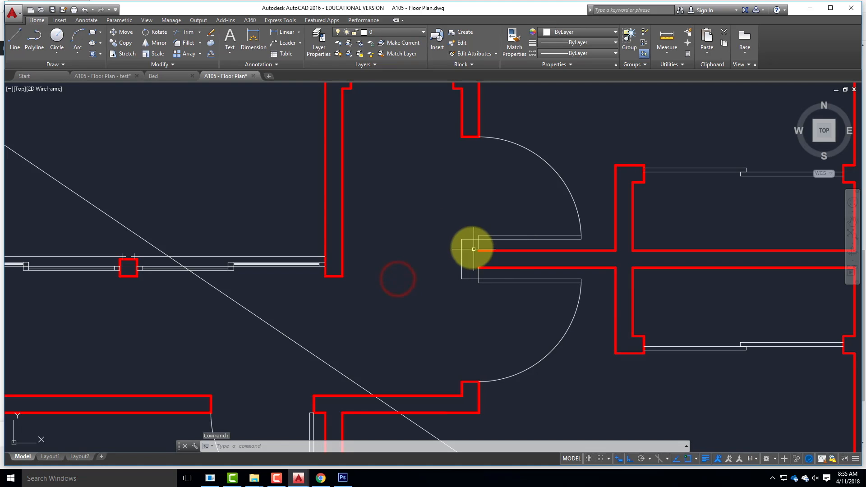
Move the leftover white wall-end lines between the two facing door swings onto the A-Wall layer.
left_click(452, 237)
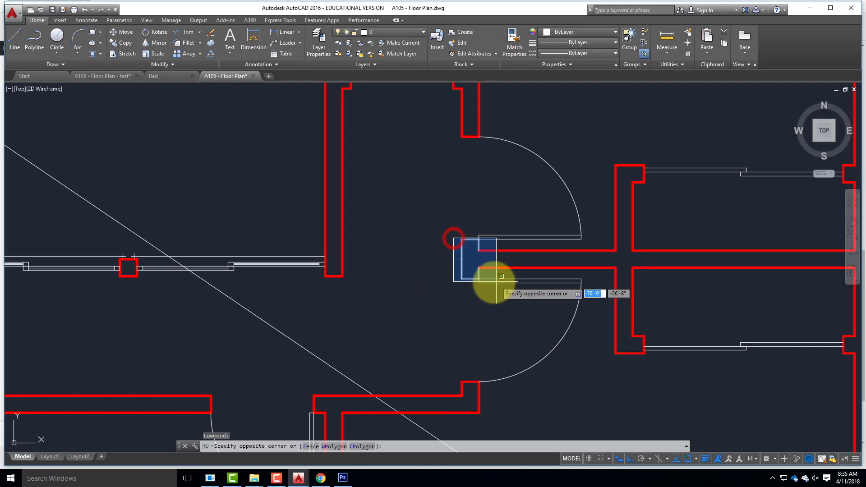
left_click(492, 283)
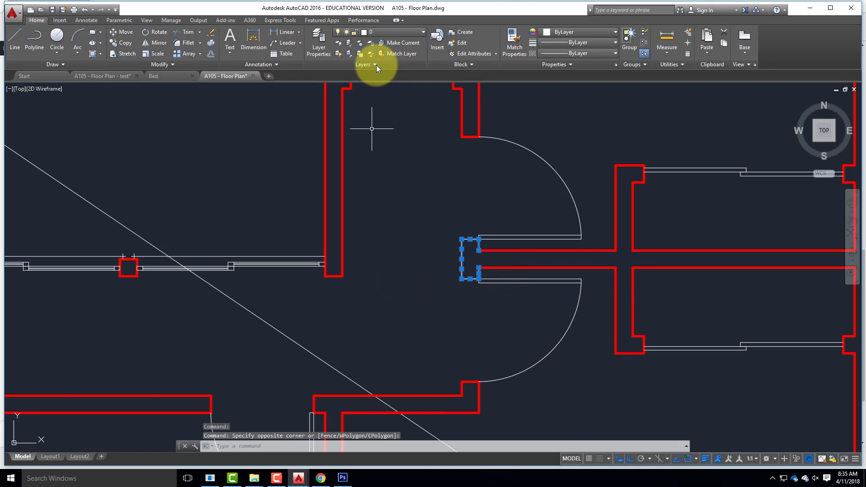
left_click(389, 34)
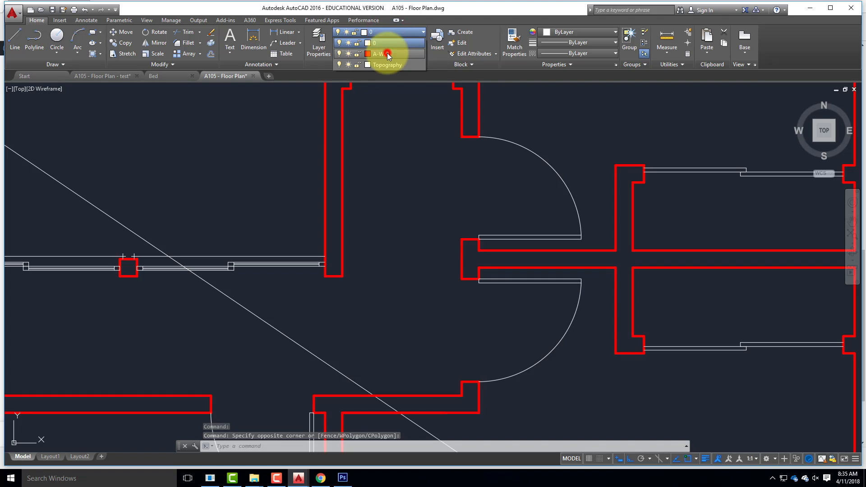
left_click(387, 52)
scroll(438, 218, "down", 4)
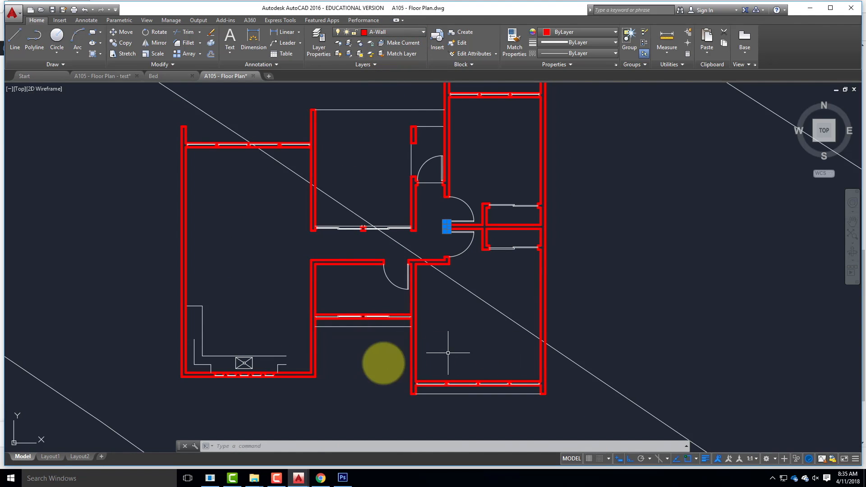
Set the A-Wall layer's colour to white (index colour 7) in the layer properties.
left_click(324, 38)
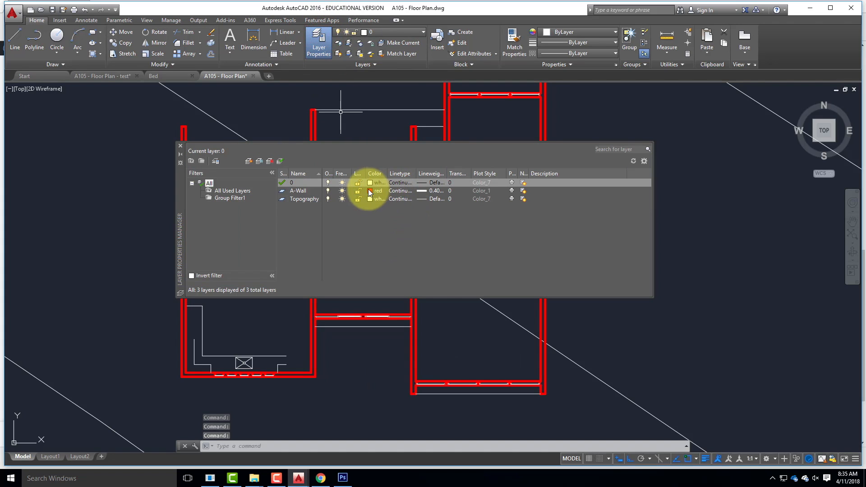
left_click(369, 192)
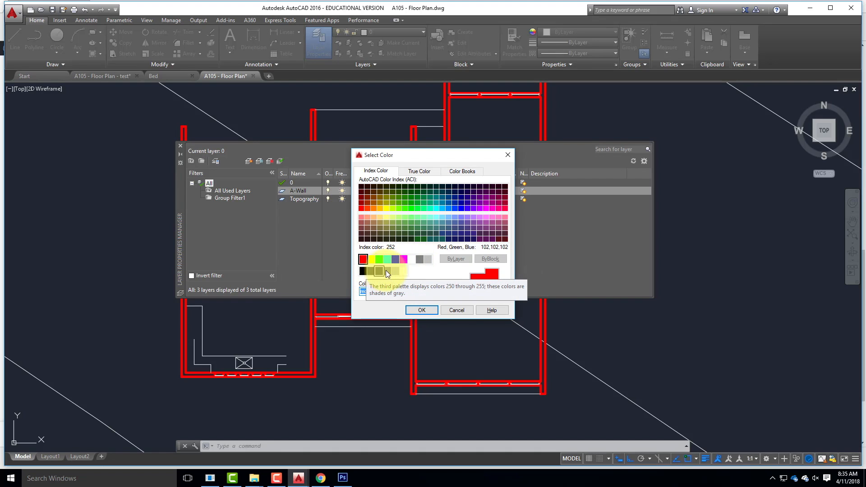
left_click(414, 261)
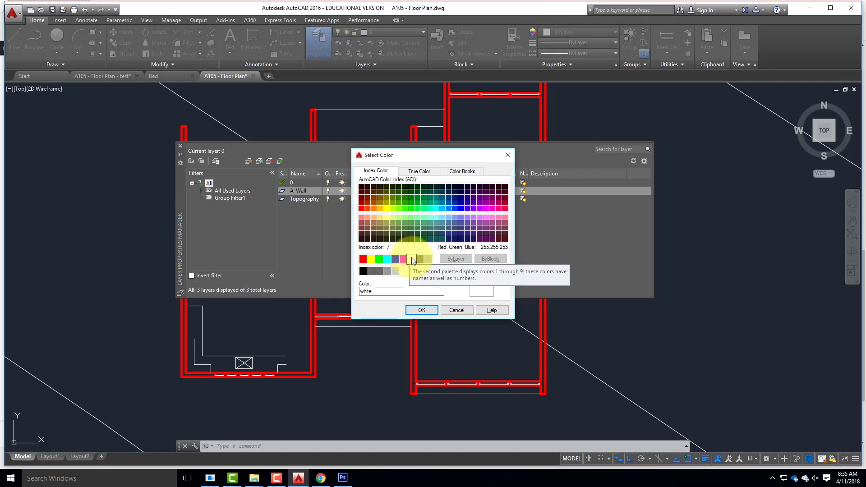
left_click(424, 308)
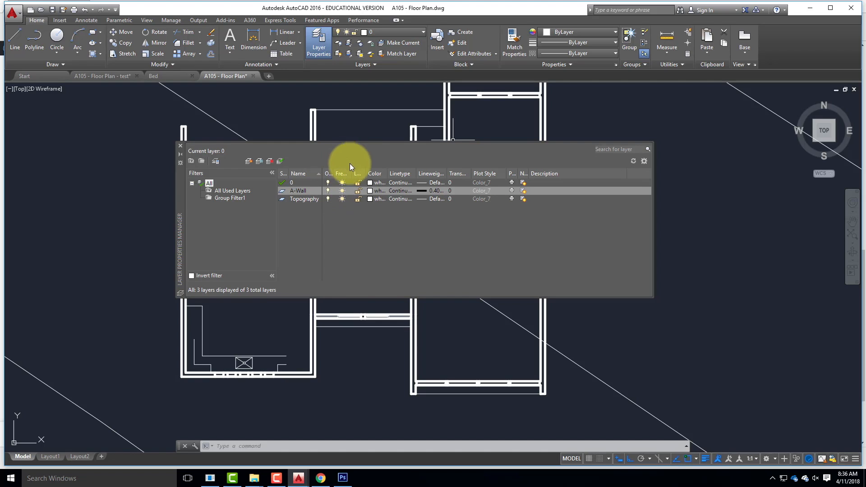
Freeze the A-Wall layer so its walls are hidden from the drawing.
left_click(342, 191)
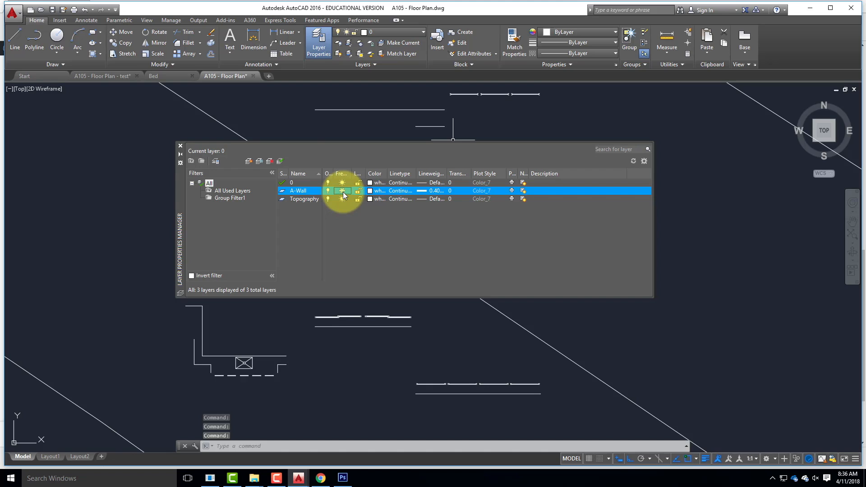
left_click(343, 191)
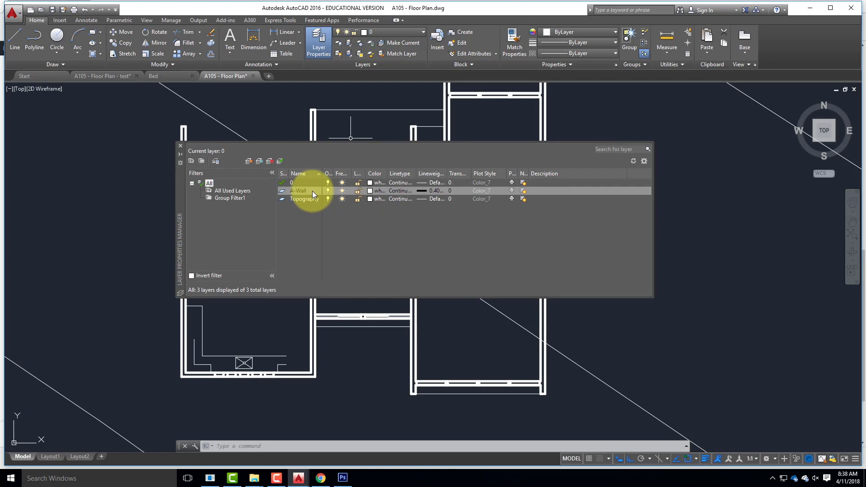
left_click(342, 191)
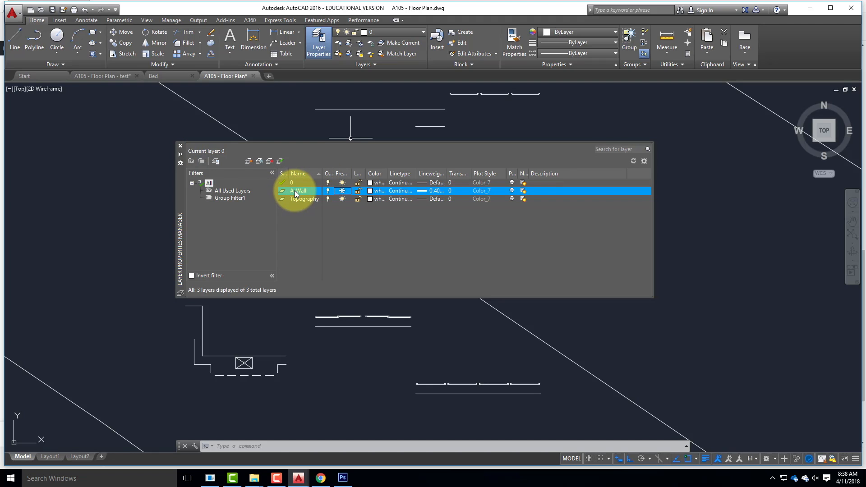
Create a layer named A-Window and thaw it.
left_click(248, 162)
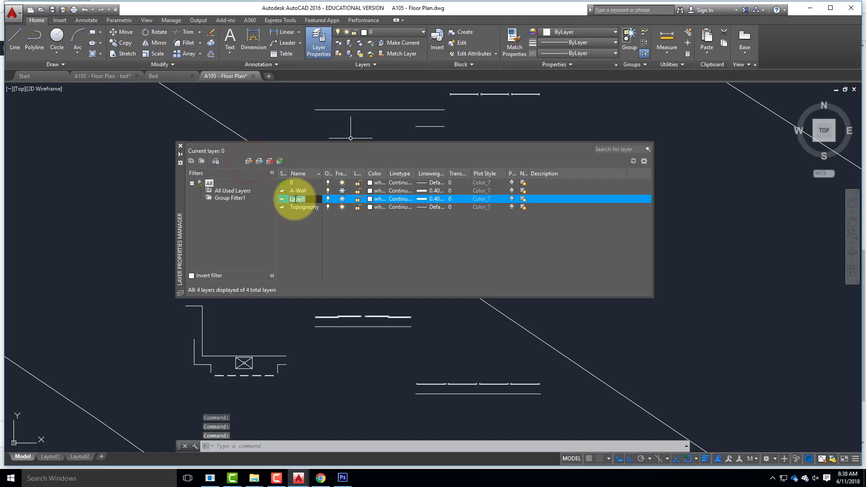
type("A-Window")
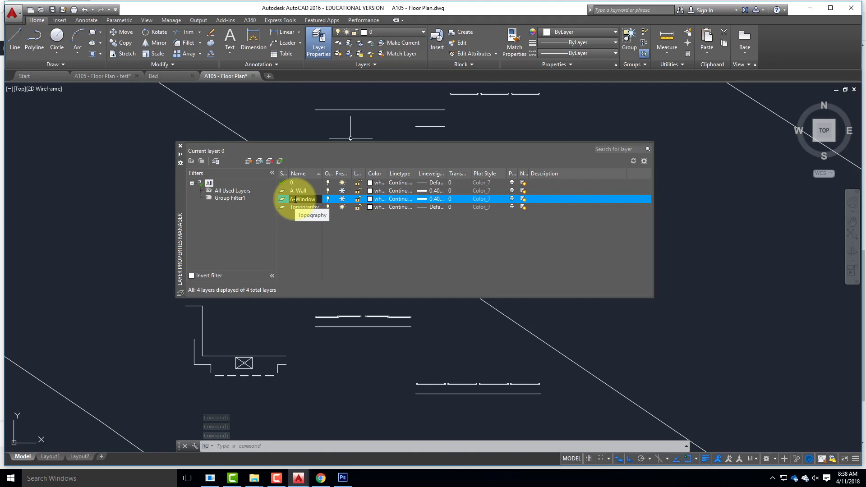
left_click(343, 198)
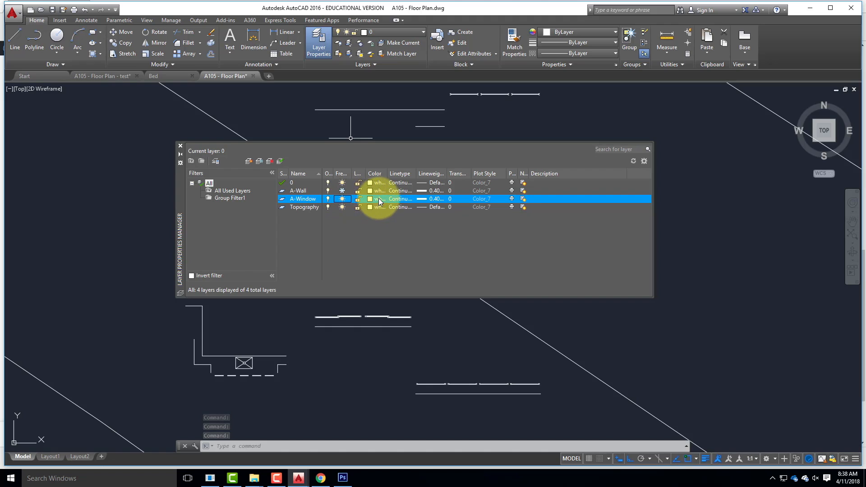
Set the A-Window layer's lineweight to 0.00 mm and close the layer properties.
left_click(435, 200)
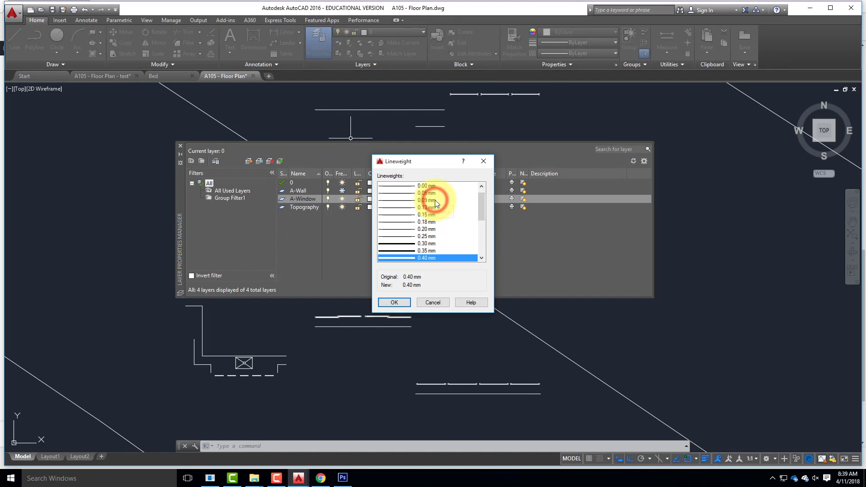
left_click(428, 185)
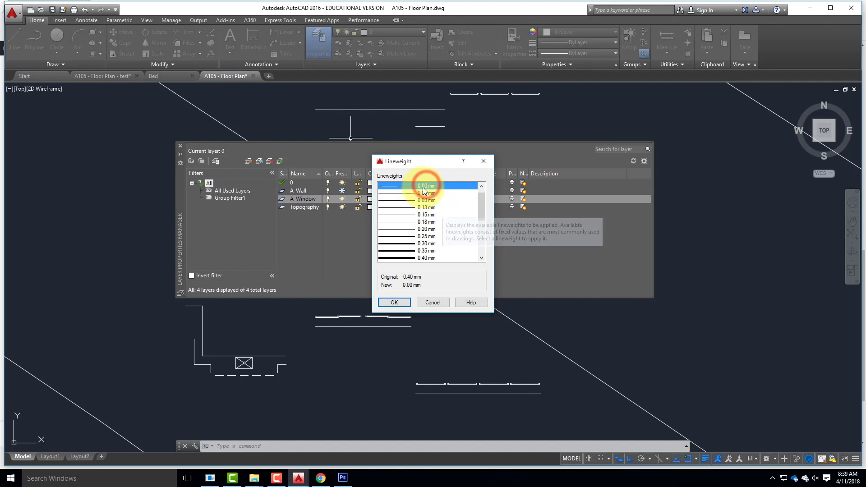
left_click(393, 303)
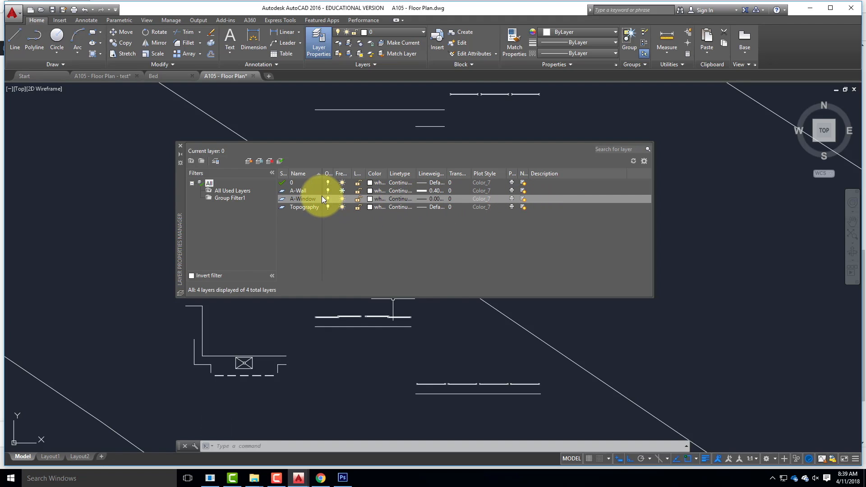
left_click(181, 145)
Select the row of four windows along the upper wall of the large left-hand room.
scroll(220, 143, "up", 4)
scroll(221, 143, "up", 2)
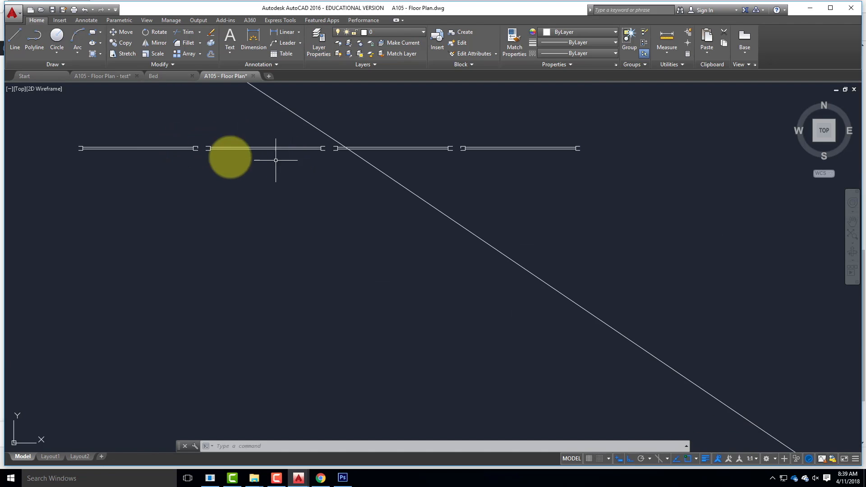
left_click(69, 138)
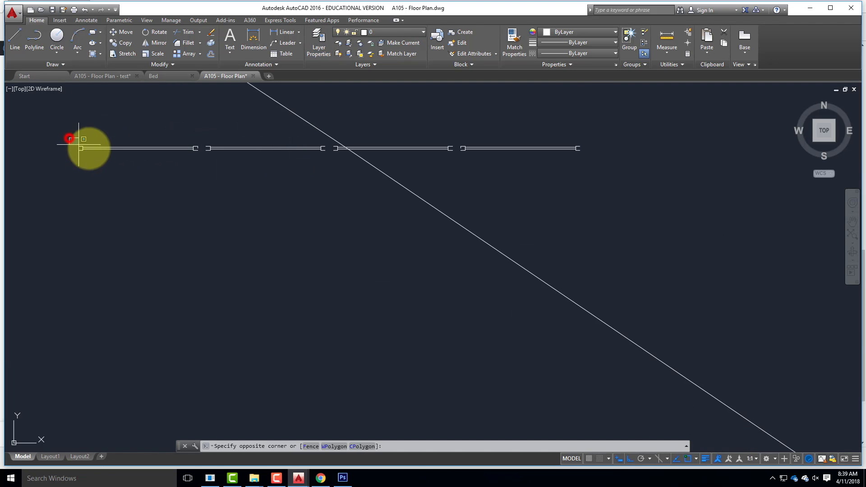
left_click(608, 161)
scroll(291, 123, "down", 4)
scroll(380, 222, "up", 5)
scroll(380, 222, "up", 4)
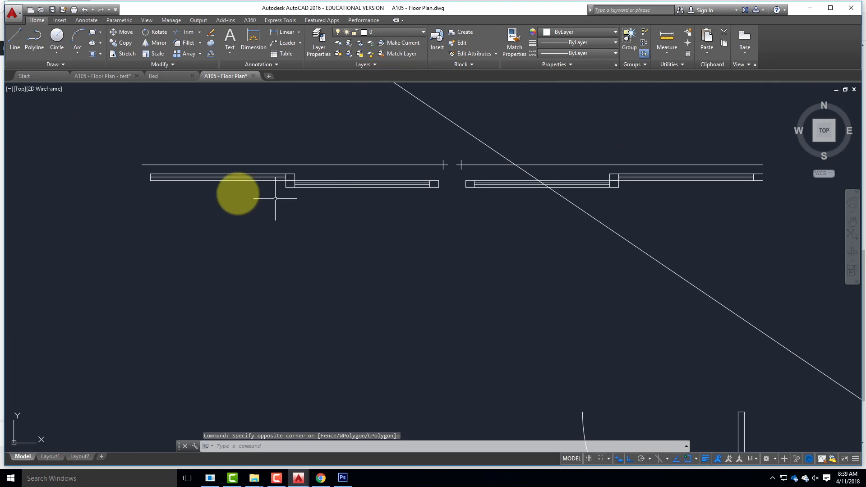
left_click(135, 172)
scroll(265, 209, "down", 3)
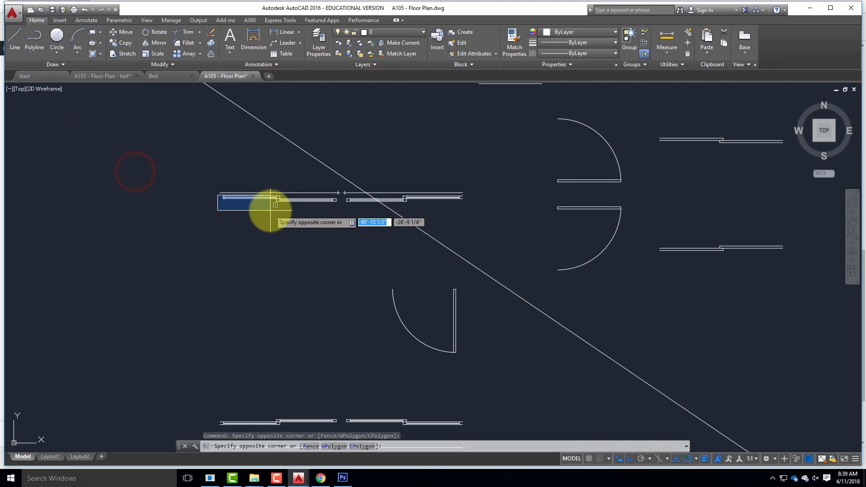
left_click(192, 202)
Add the stepped window row in the lower middle of the plan and the five short kitchen windows to the selection.
scroll(303, 255, "up", 3)
scroll(277, 203, "up", 8)
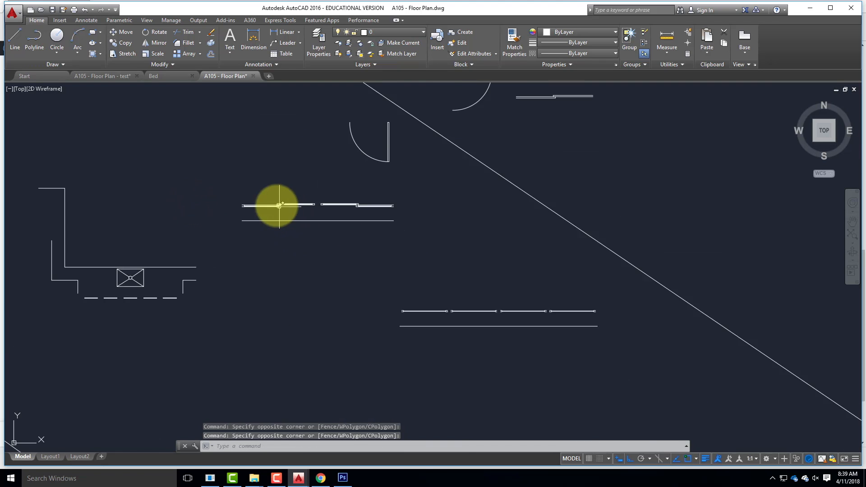
left_click(182, 191)
left_click(600, 219)
scroll(581, 167, "down", 6)
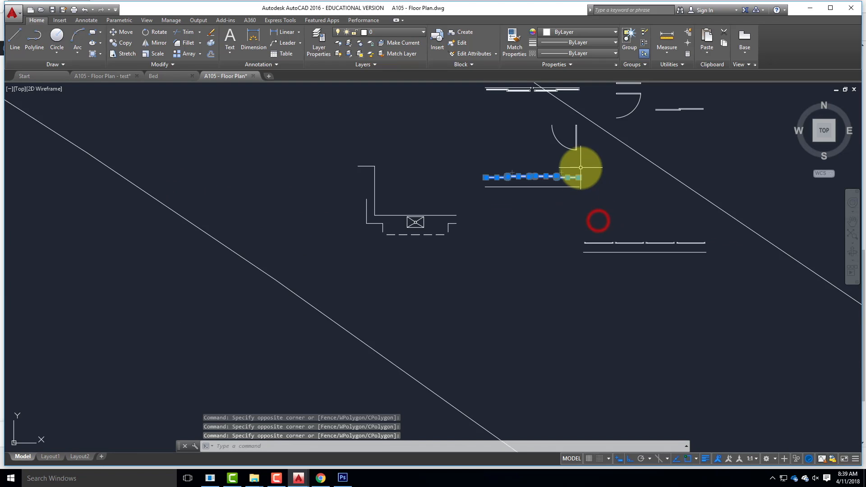
scroll(422, 212, "up", 4)
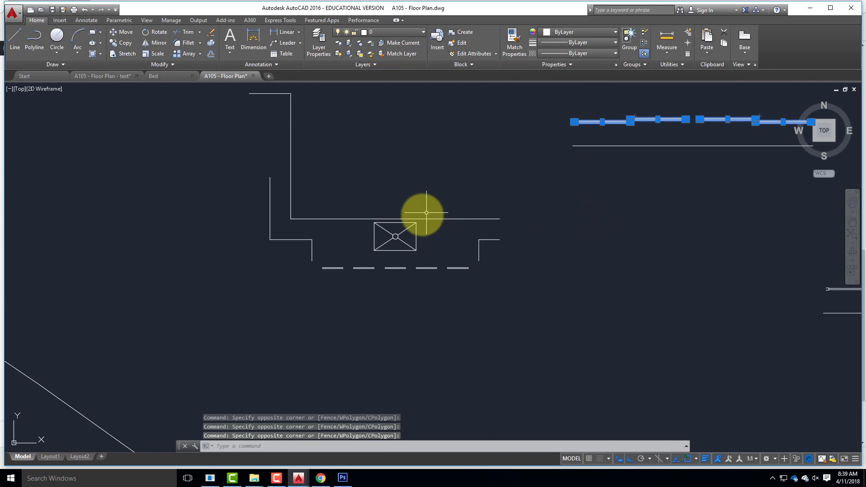
left_click(318, 263)
left_click(470, 280)
scroll(296, 266, "down", 6)
Add the lower-right and upper-right room window rows to the selection and assign all selected windows to the A-Window layer.
scroll(426, 267, "up", 6)
left_click(357, 254)
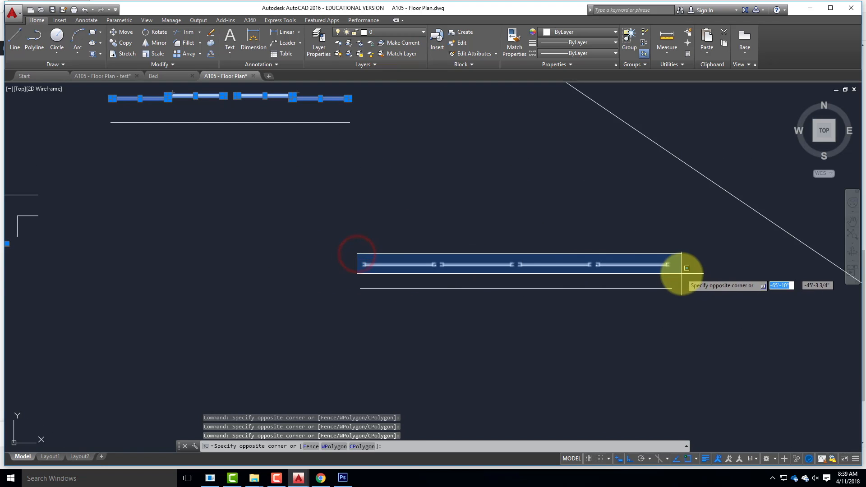
left_click(680, 274)
scroll(547, 232, "up", 5)
scroll(551, 315, "down", 6)
scroll(550, 341, "up", 2)
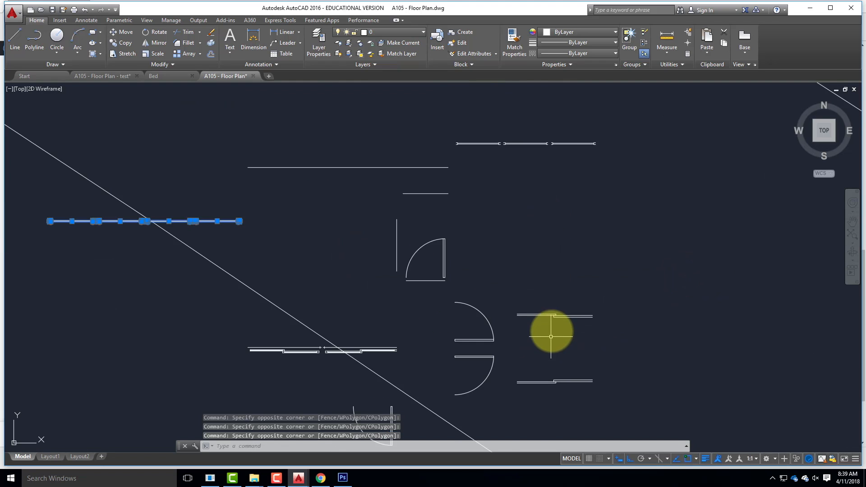
left_click(439, 140)
left_click(609, 153)
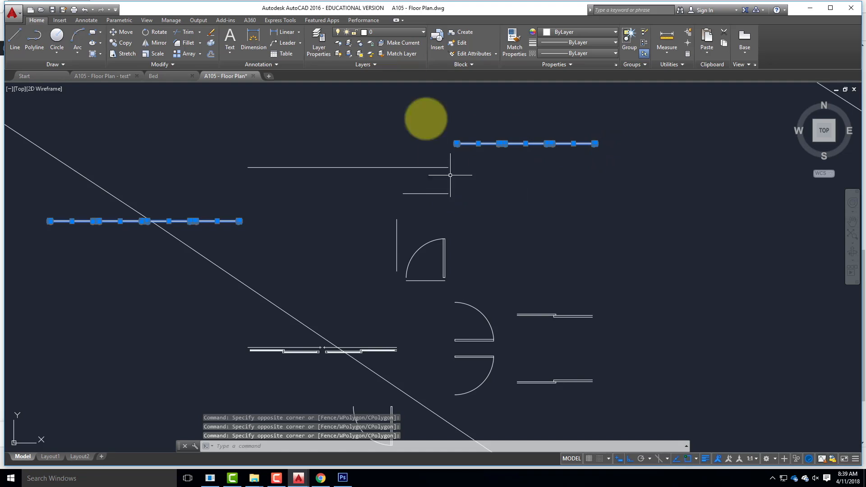
left_click(383, 32)
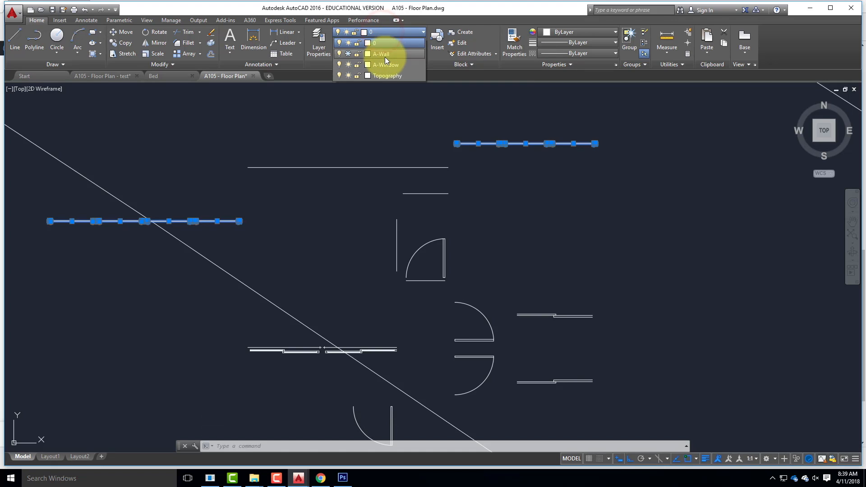
left_click(385, 66)
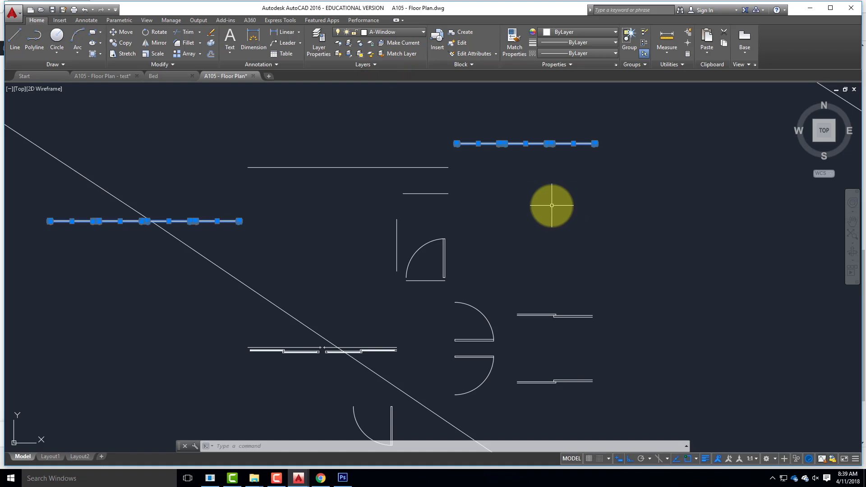
Freeze the A-Window layer, then create a thawed layer named A-Door.
left_click(329, 47)
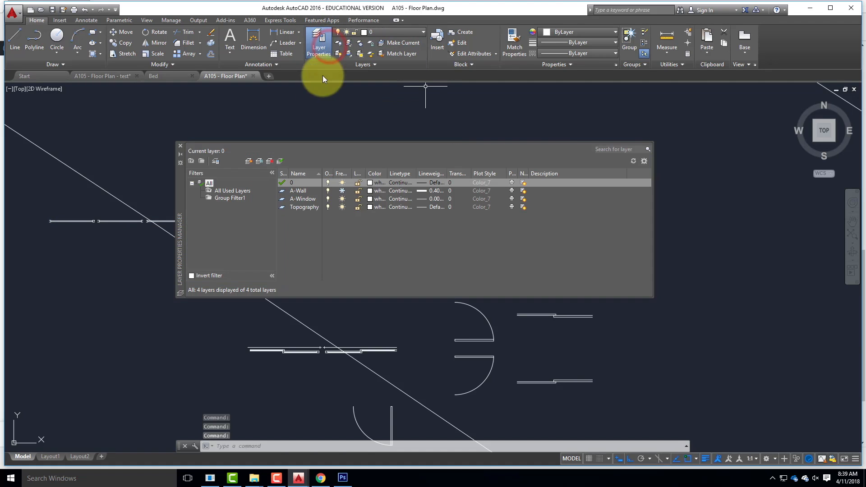
left_click(343, 199)
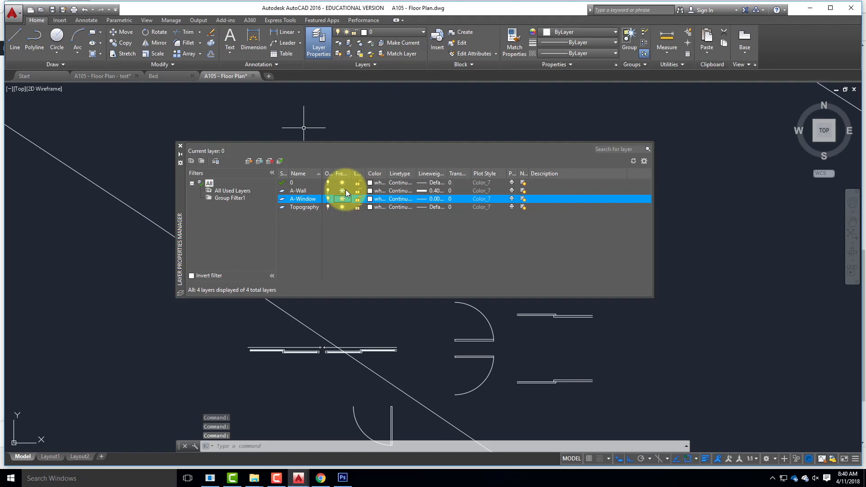
left_click(247, 162)
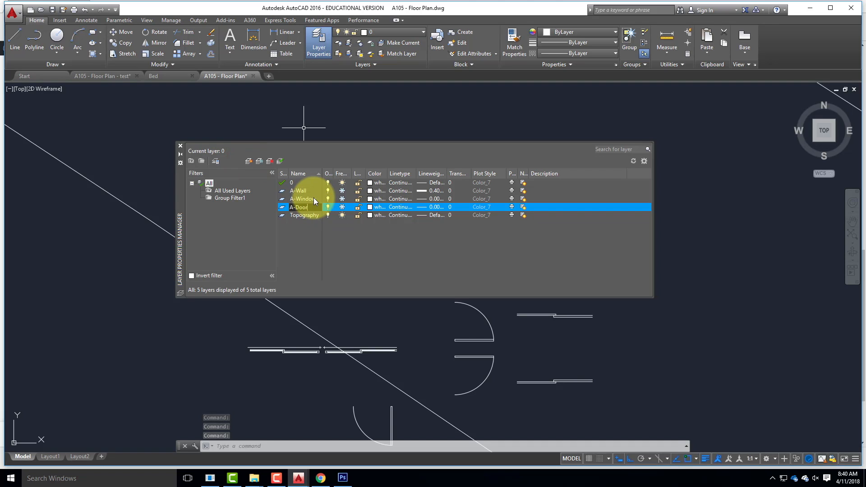
left_click(341, 209)
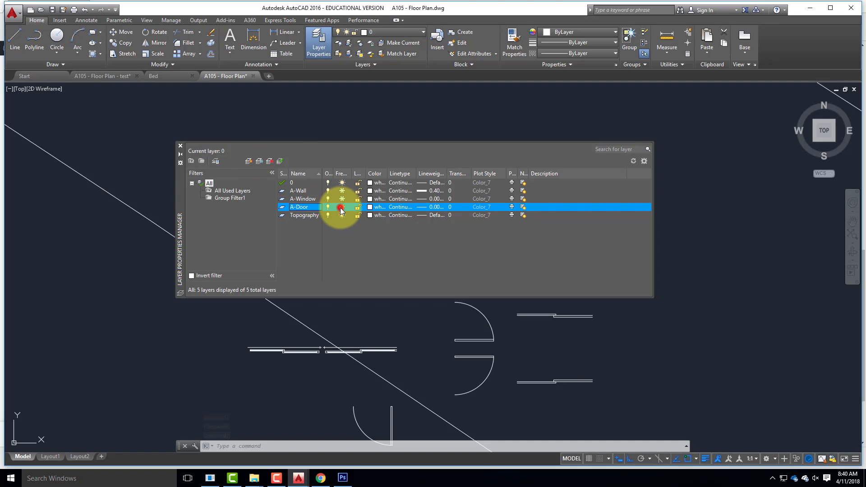
Set the A-Door layer's lineweight to 0.18 mm and check it against the lineweight guide open in Photoshop.
left_click(433, 209)
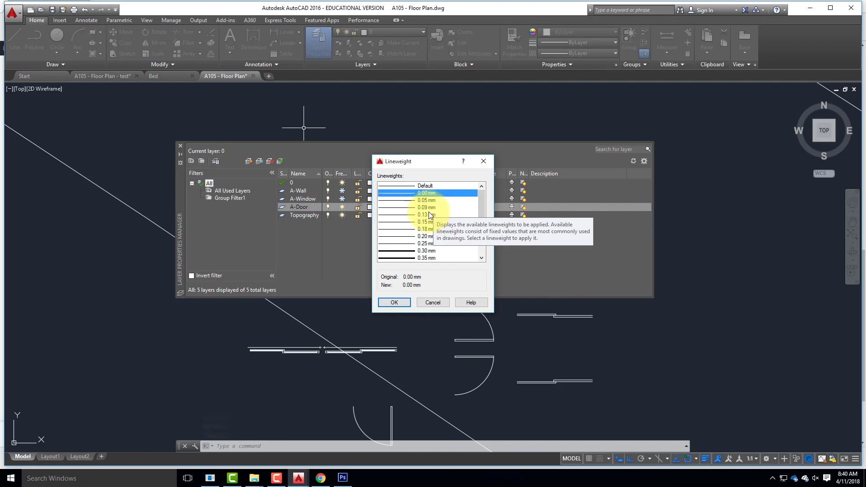
left_click(428, 229)
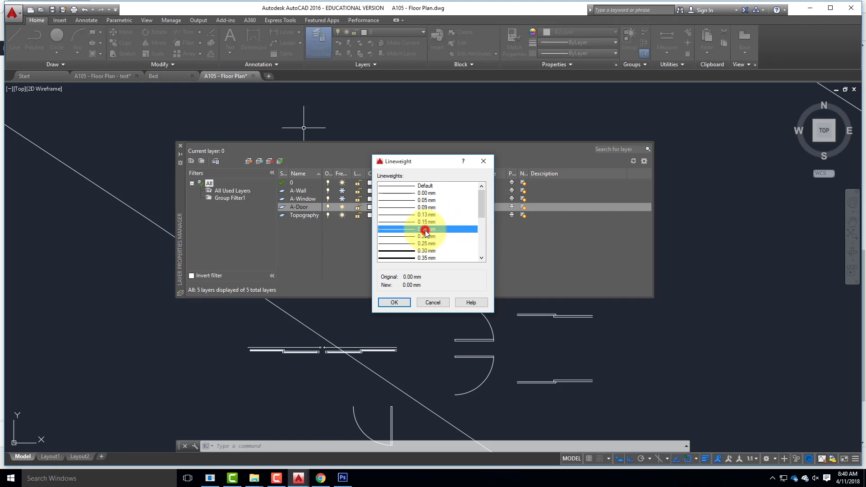
left_click(395, 302)
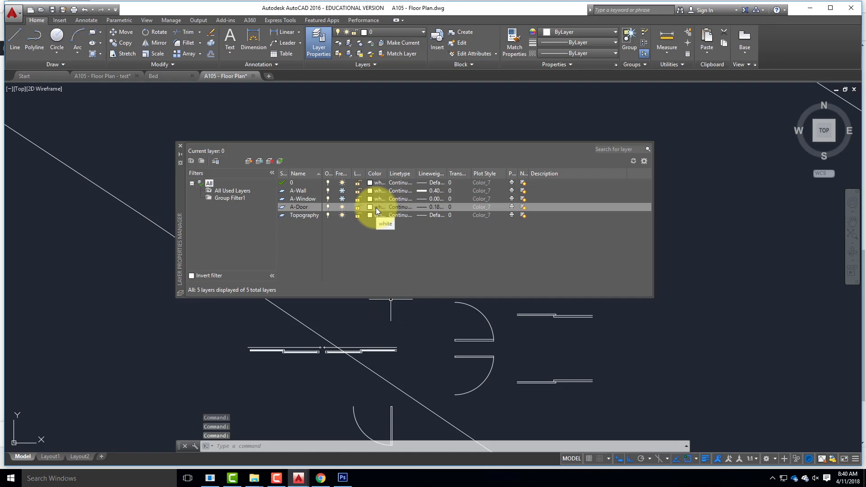
left_click(343, 477)
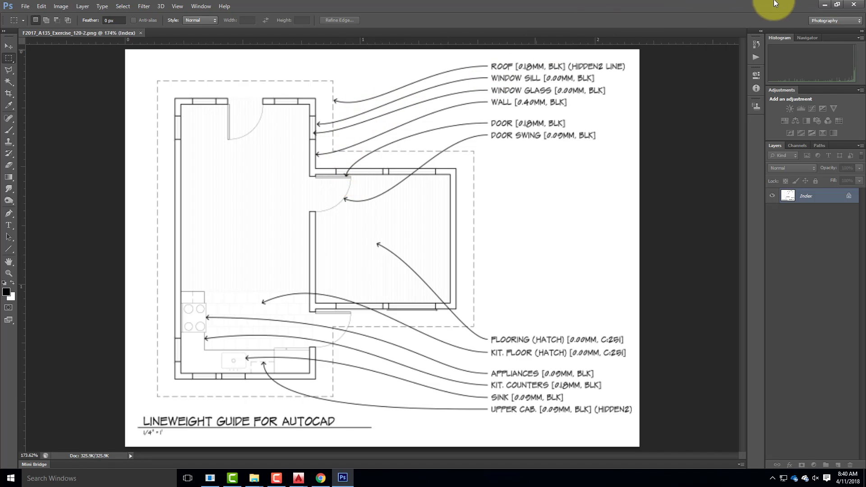
left_click(826, 5)
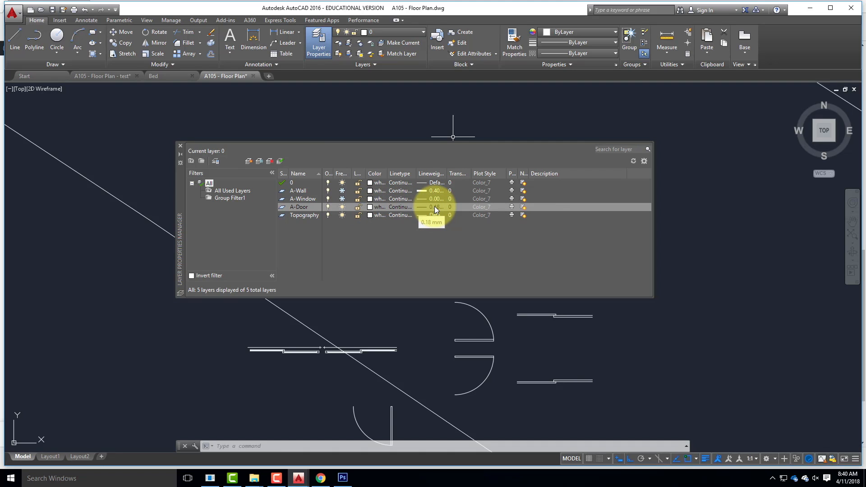
left_click(180, 146)
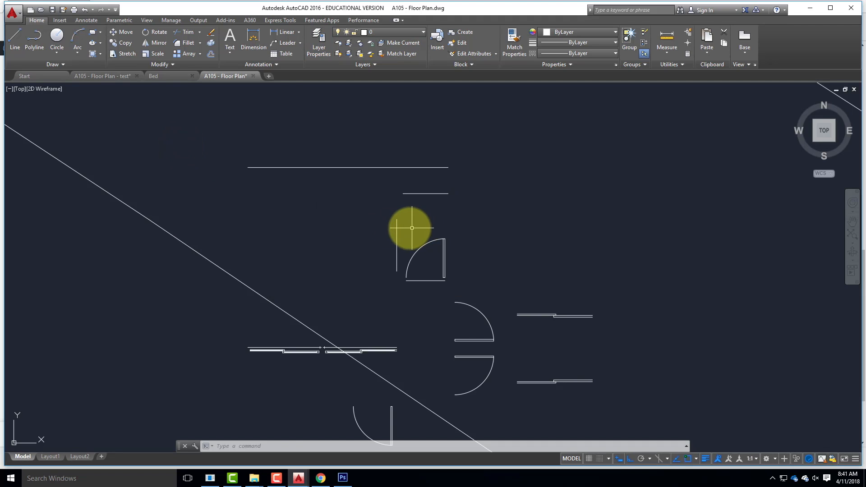
Select the upper swing door and the two mirrored swing doors in the middle of the plan, including their arcs.
left_click(412, 228)
left_click(452, 265)
left_click(457, 271)
left_click(426, 236)
left_click(499, 348)
left_click(447, 315)
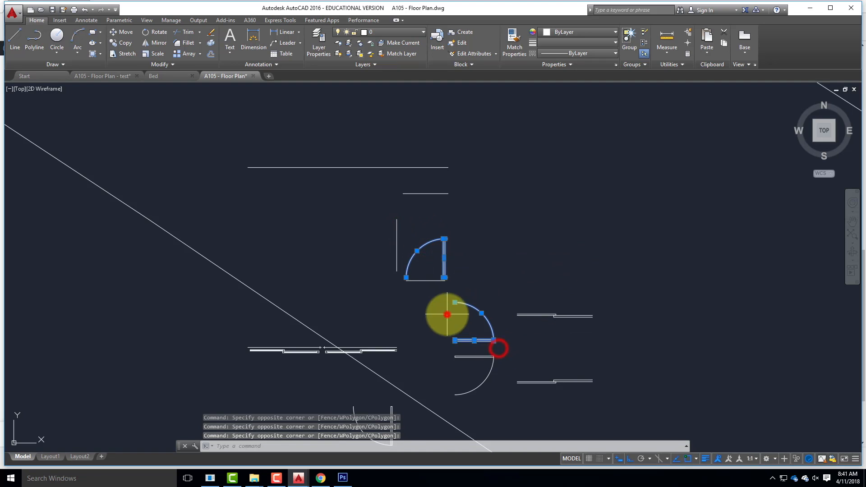
left_click(493, 397)
left_click(474, 356)
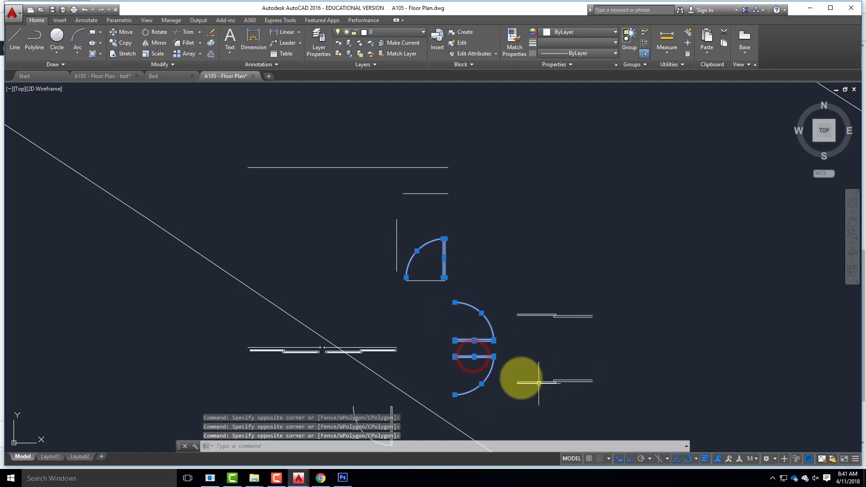
Add the two right-hand sliding closet doors and the row of sliding door panels on the left to the selection.
left_click(513, 371)
left_click(621, 399)
left_click(512, 302)
left_click(623, 340)
scroll(258, 358, "up", 5)
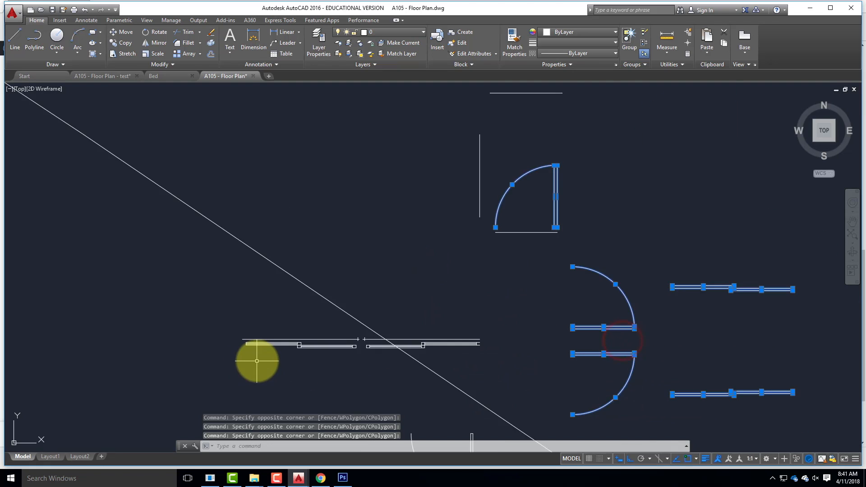
left_click(217, 311)
scroll(212, 316, "down", 2)
left_click(607, 338)
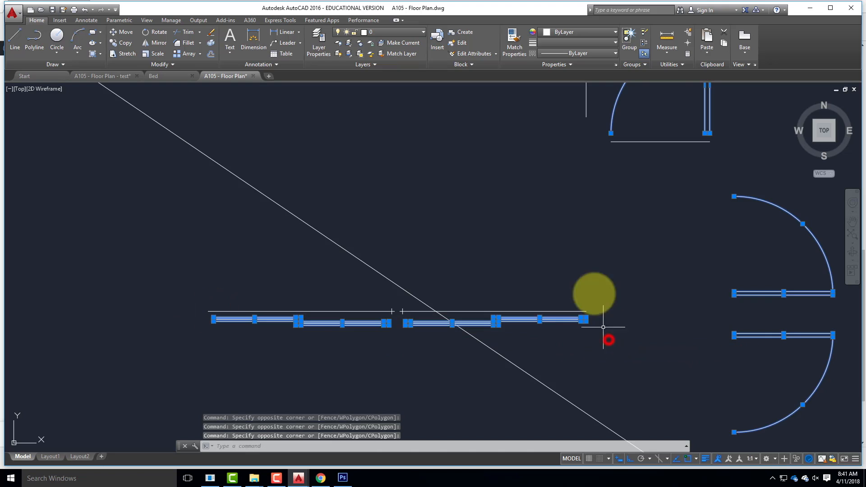
Add the lower swing door to the selection and assign all selected doors to the A-Door layer.
scroll(431, 172, "down", 6)
left_click(442, 241)
left_click(473, 279)
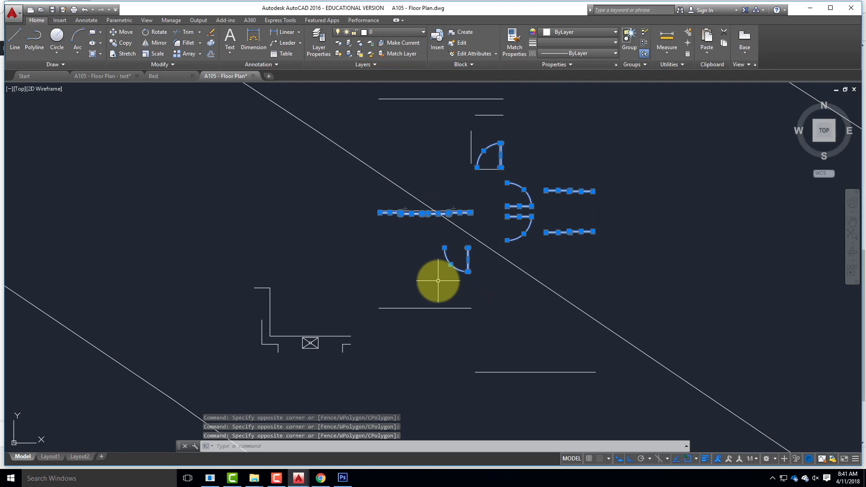
left_click(397, 33)
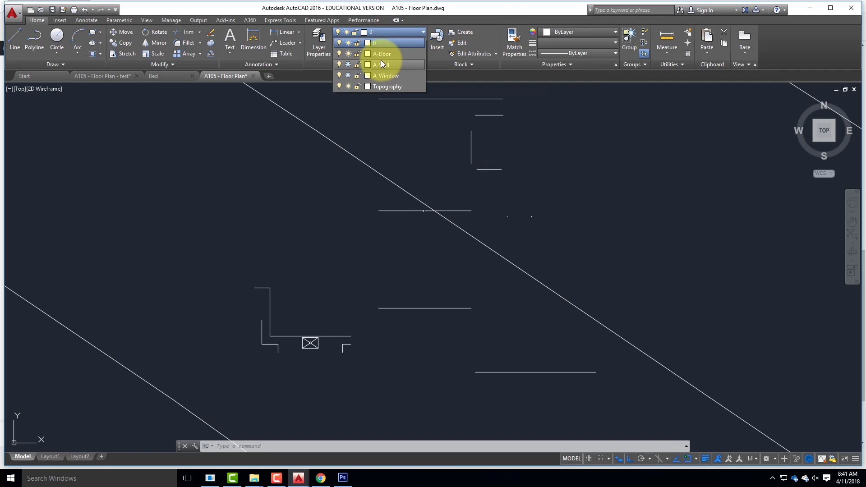
left_click(381, 55)
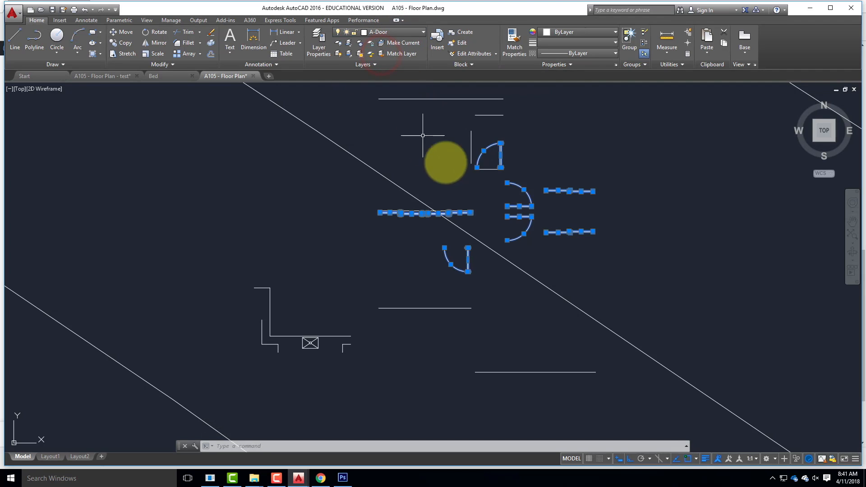
Freeze the A-Door layer.
left_click(320, 43)
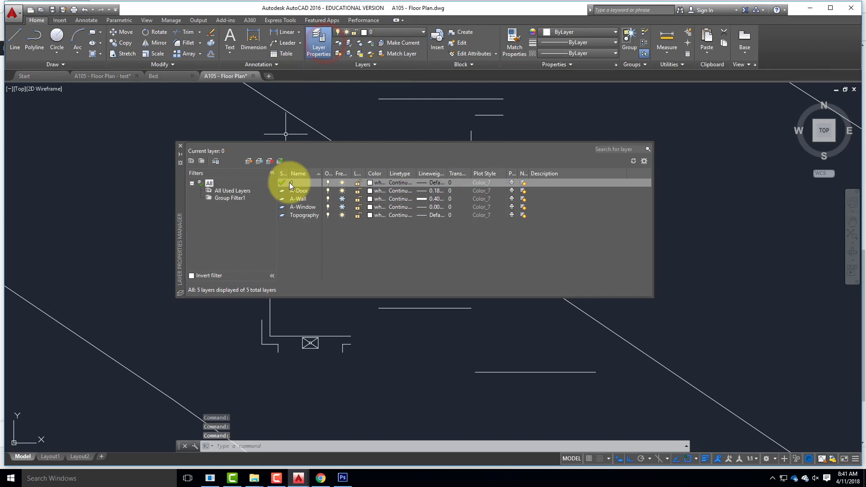
left_click(342, 191)
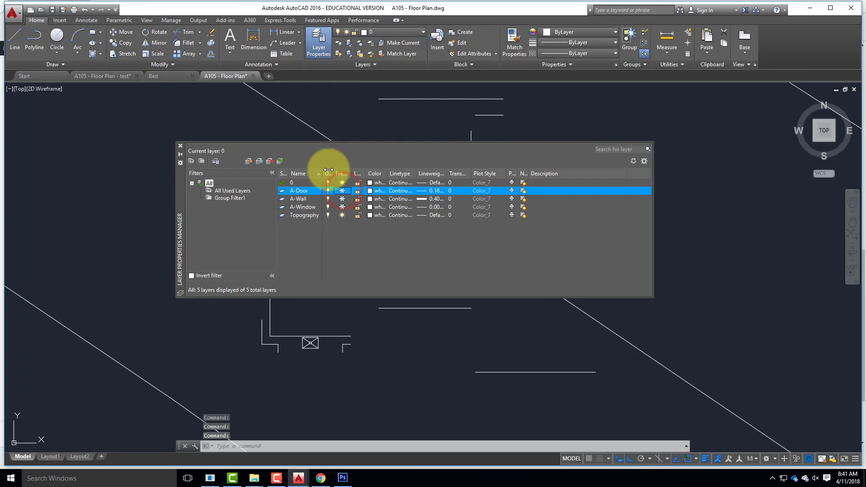
left_click(181, 146)
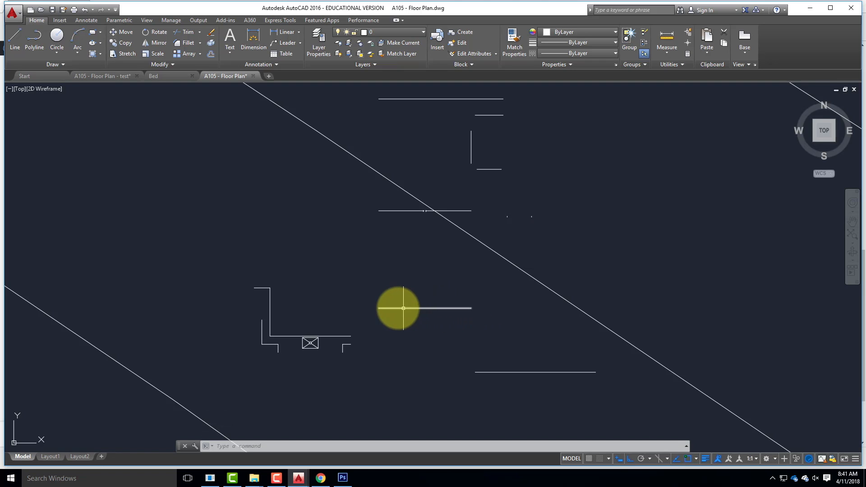
Create a layer named A-Fixtures with a lineweight of 0.09 mm.
scroll(311, 352, "up", 2)
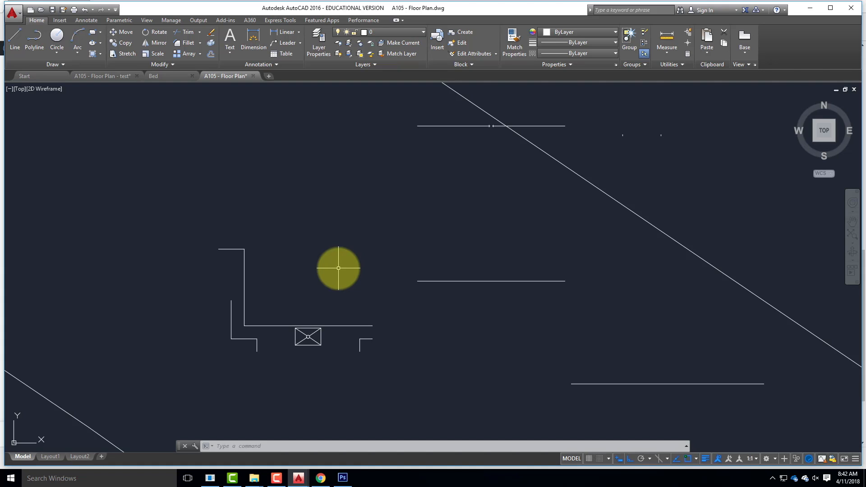
left_click(316, 45)
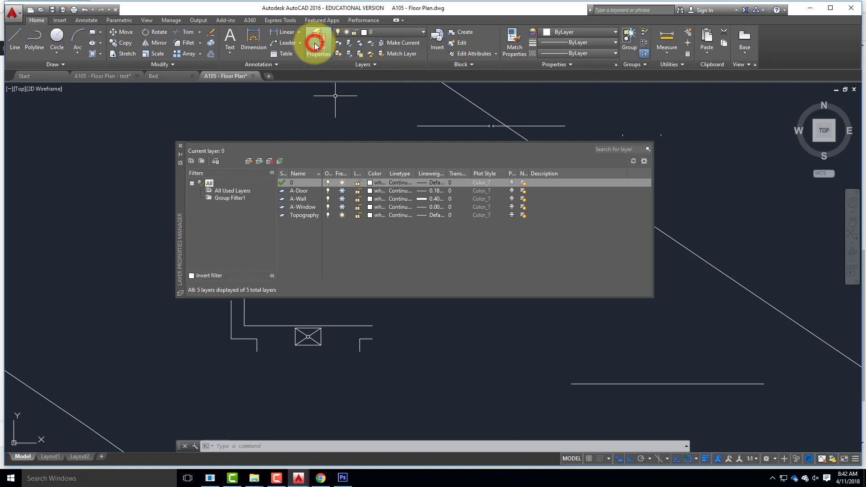
left_click(249, 161)
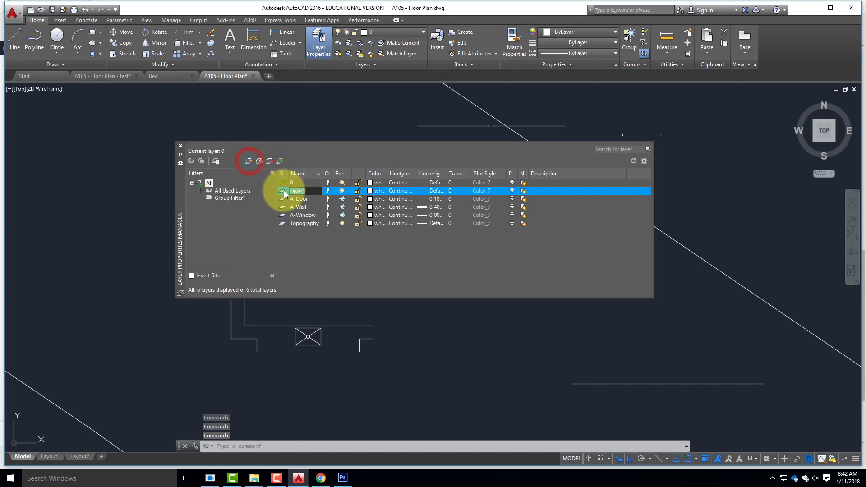
type("A")
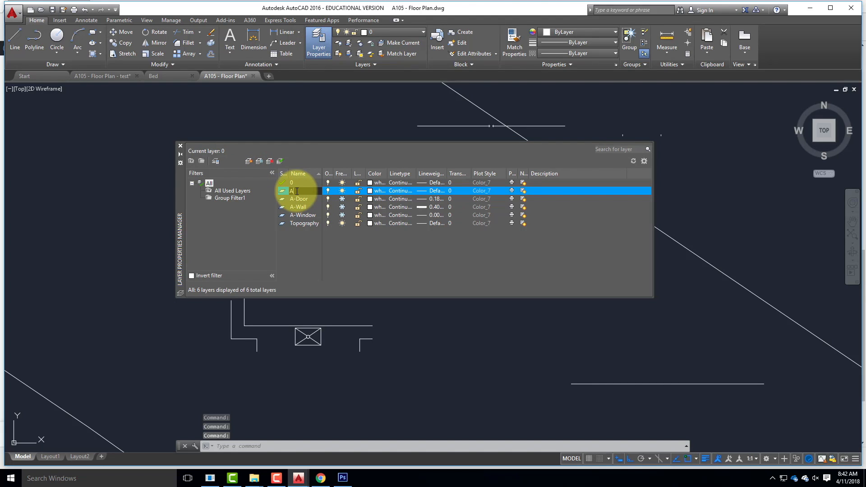
type("-Fixtures")
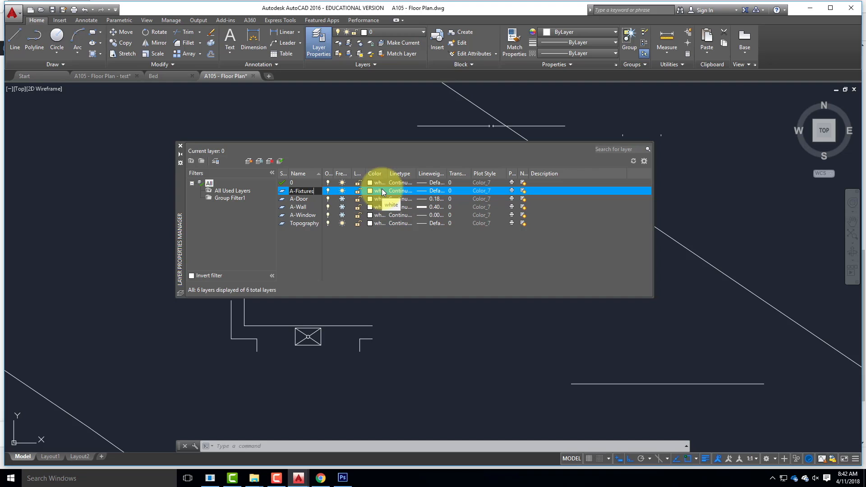
left_click(439, 193)
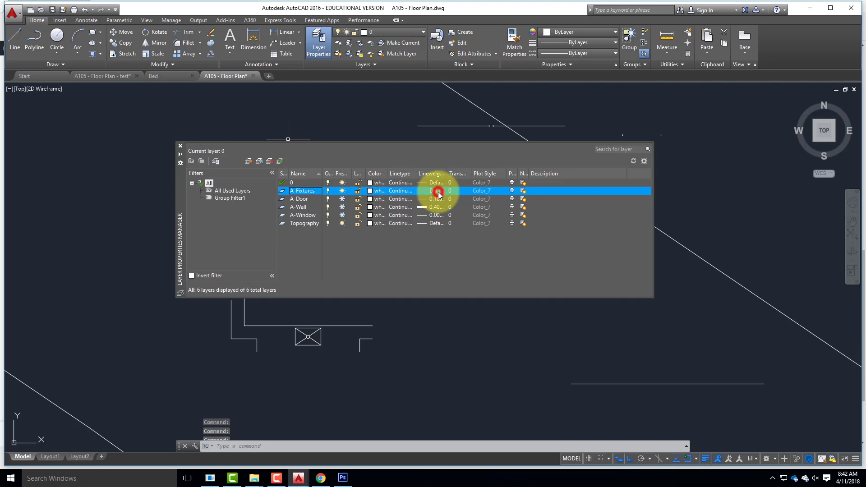
left_click(425, 208)
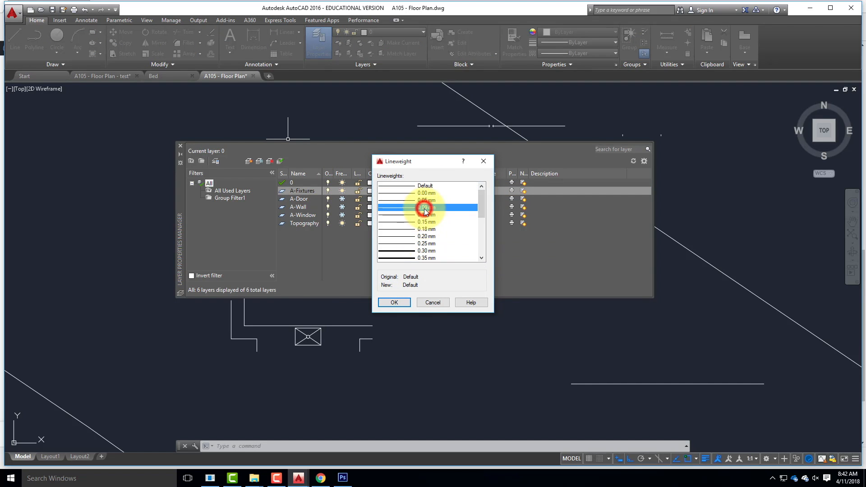
left_click(395, 303)
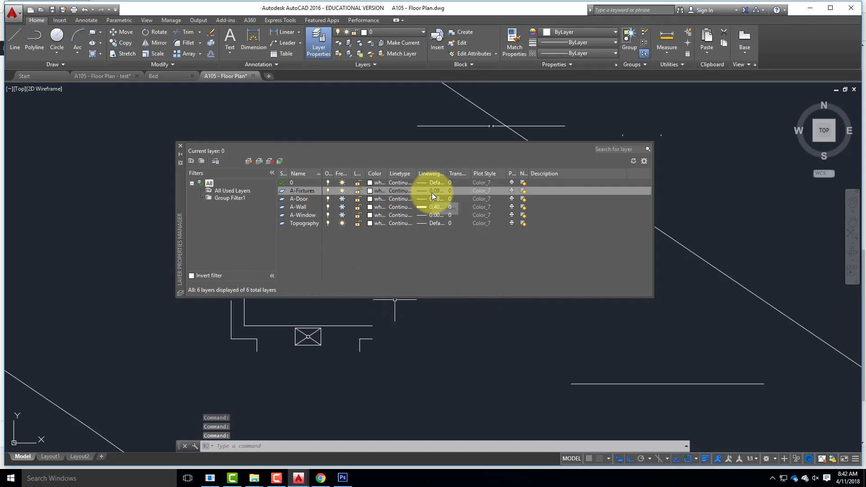
left_click(180, 148)
Assign the kitchen counter lines, cabinet outlines and crossed sink box to the A-Fixtures layer.
left_click(199, 240)
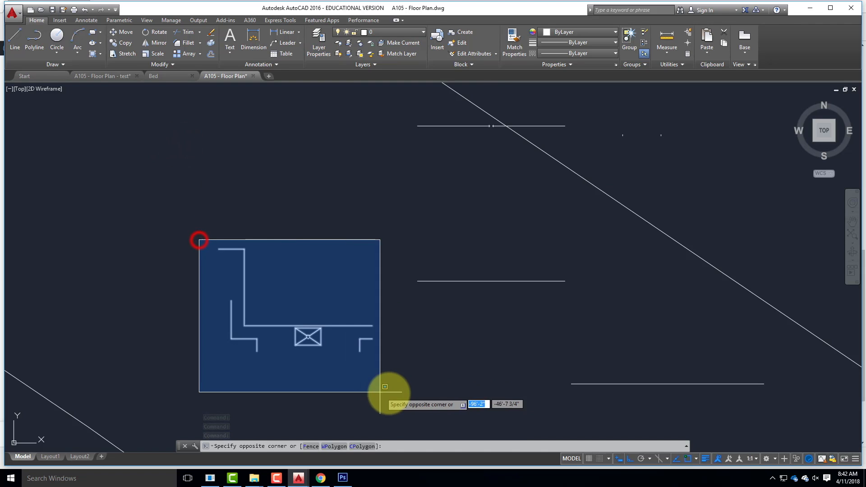
left_click(394, 379)
left_click(404, 36)
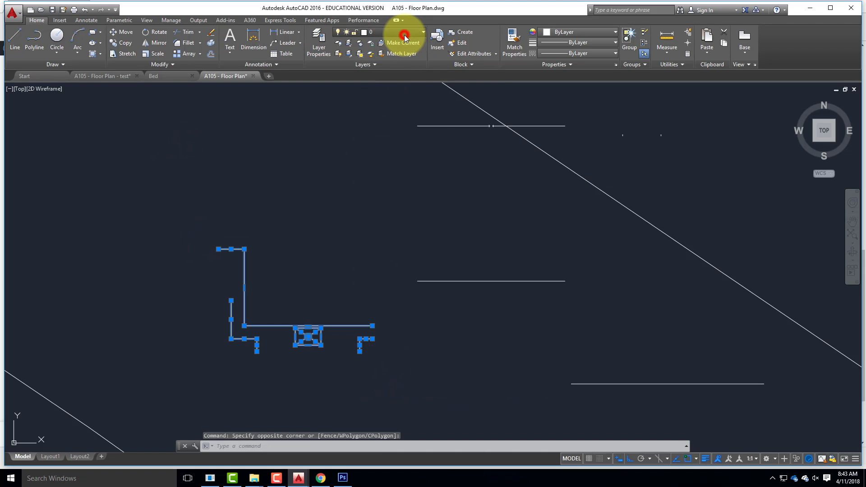
left_click(389, 64)
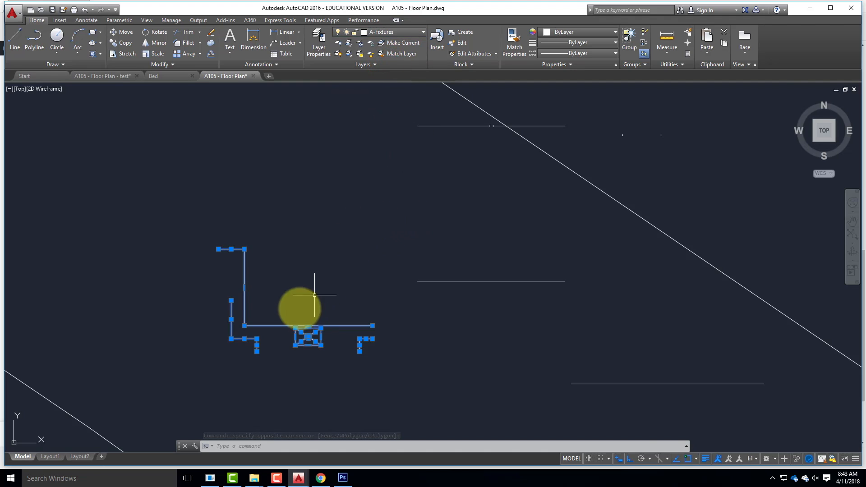
Thaw the A-Door, A-Wall and A-Window layers.
scroll(289, 325, "down", 4)
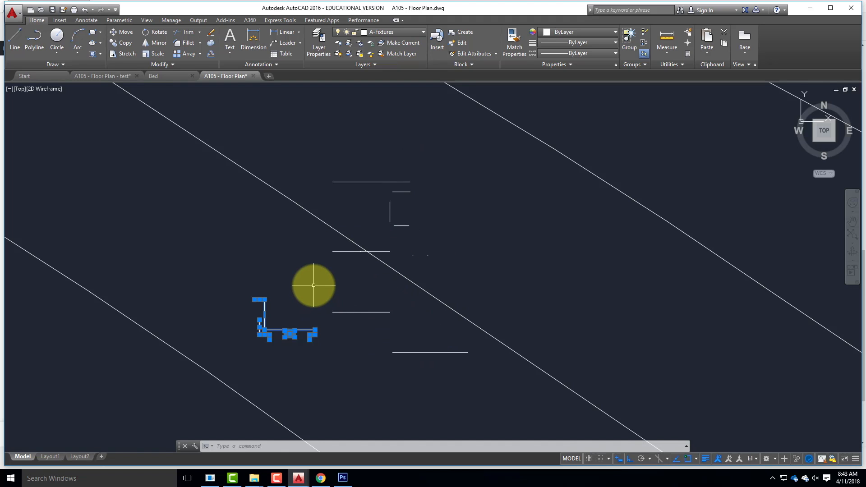
left_click(401, 31)
left_click(348, 43)
left_click(348, 54)
left_click(348, 53)
left_click(348, 75)
left_click(348, 86)
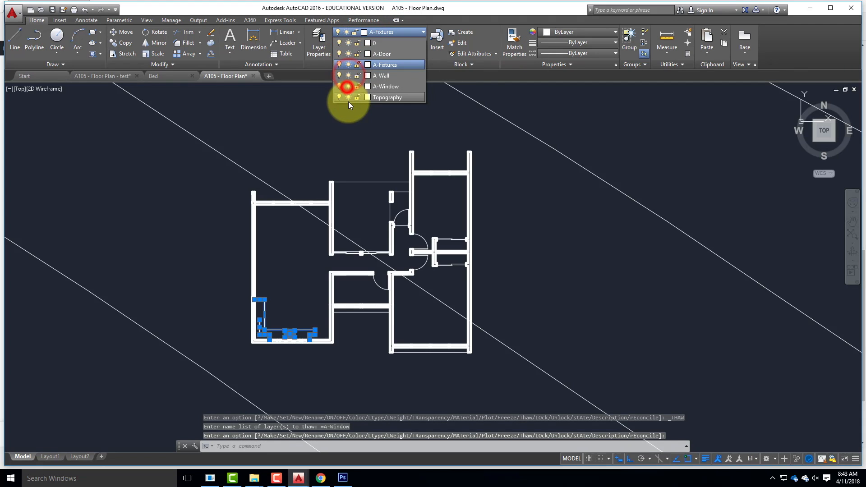
left_click(522, 160)
Inspect the lineweights of the doors against the walls around the central hallway and closets.
scroll(422, 246, "up", 2)
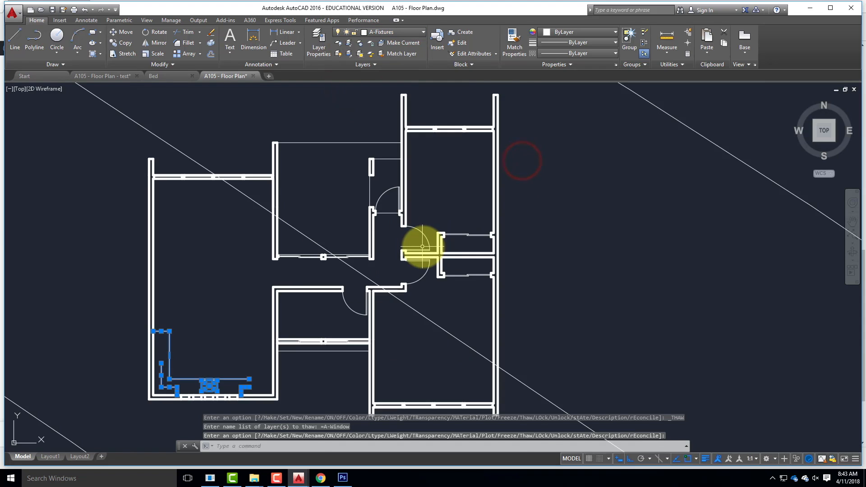
scroll(422, 246, "up", 2)
scroll(423, 247, "up", 2)
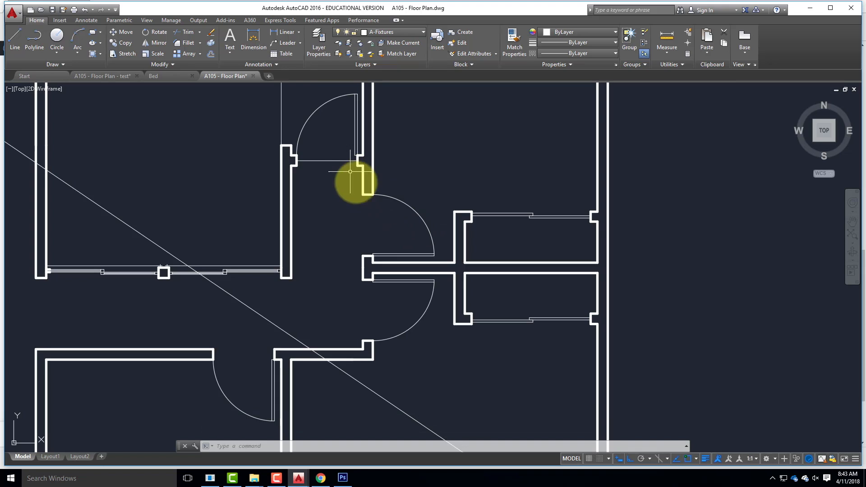
scroll(366, 179, "up", 4)
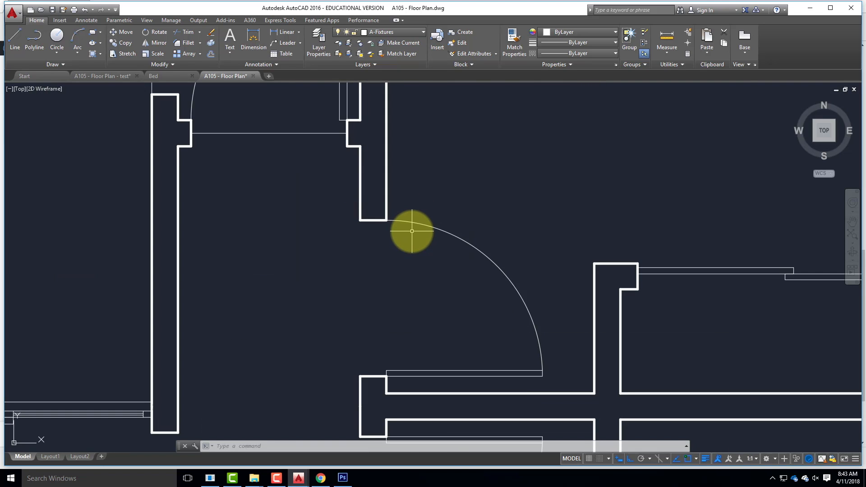
scroll(413, 228, "down", 5)
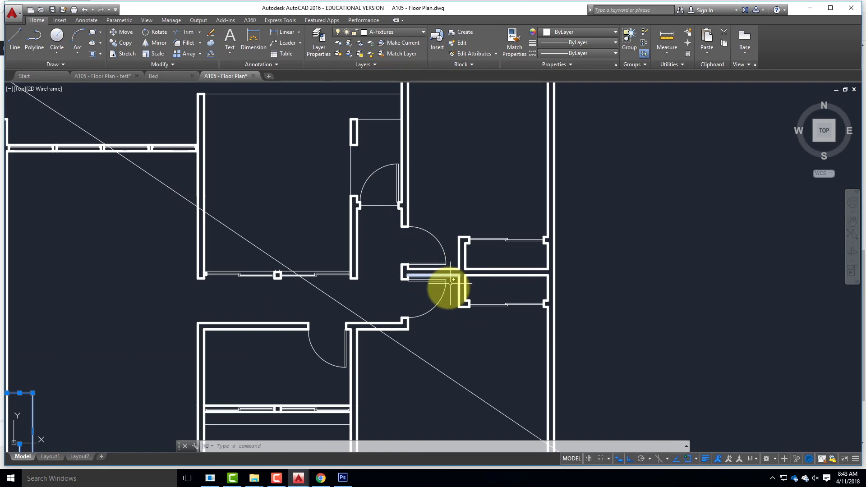
scroll(439, 283, "up", 8)
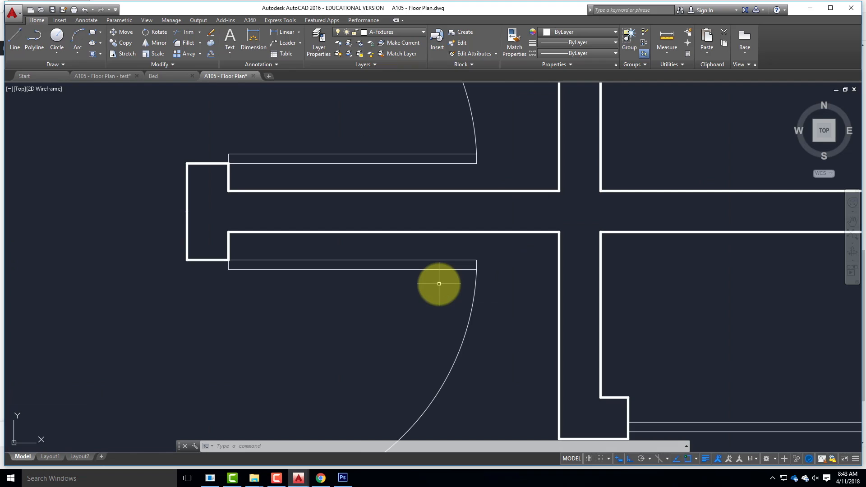
scroll(423, 273, "down", 10)
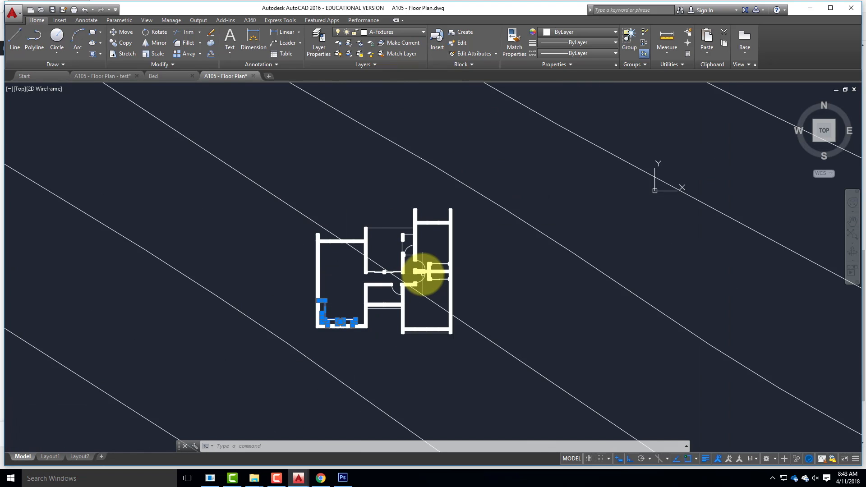
Start a single-sheet plot using the PublishToWeb JPG.pc3 plotter with the Sun Hi-Res (1600 x 1280 pixels) paper size.
scroll(424, 273, "up", 2)
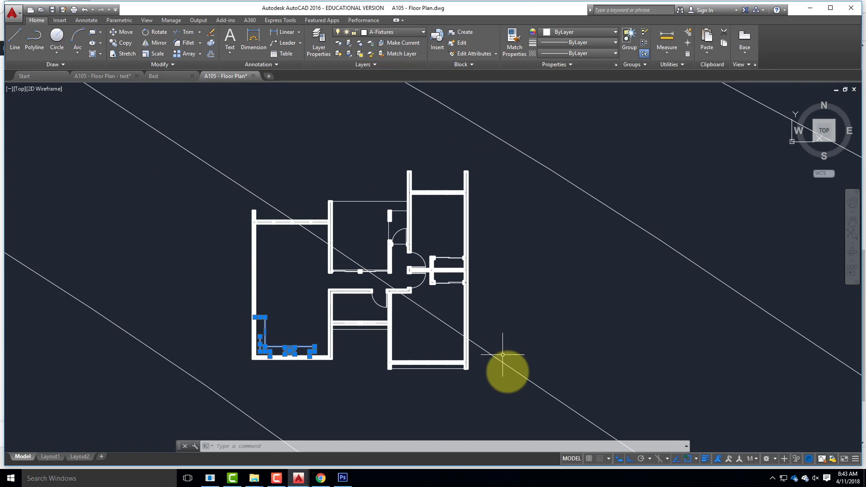
left_click(78, 12)
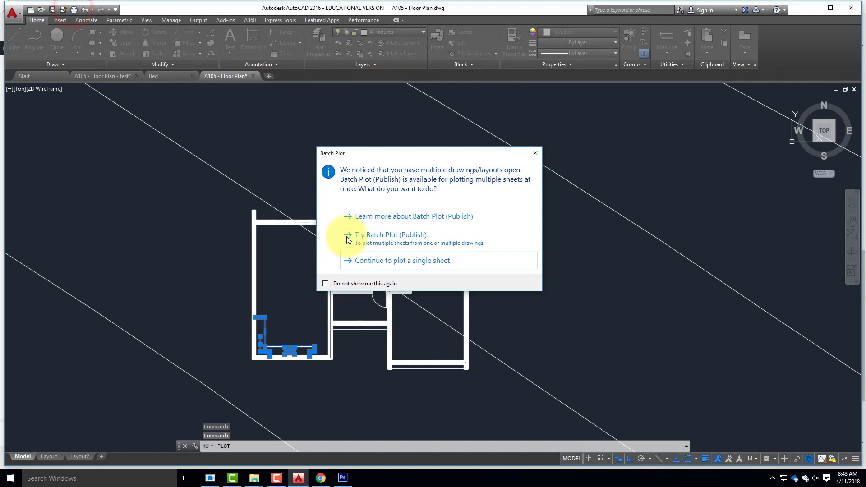
left_click(384, 260)
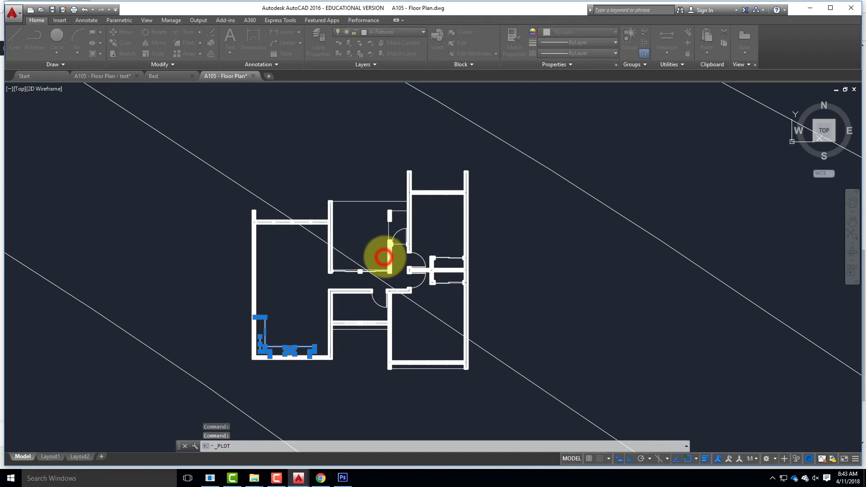
left_click(339, 170)
scroll(334, 171, "down", 5)
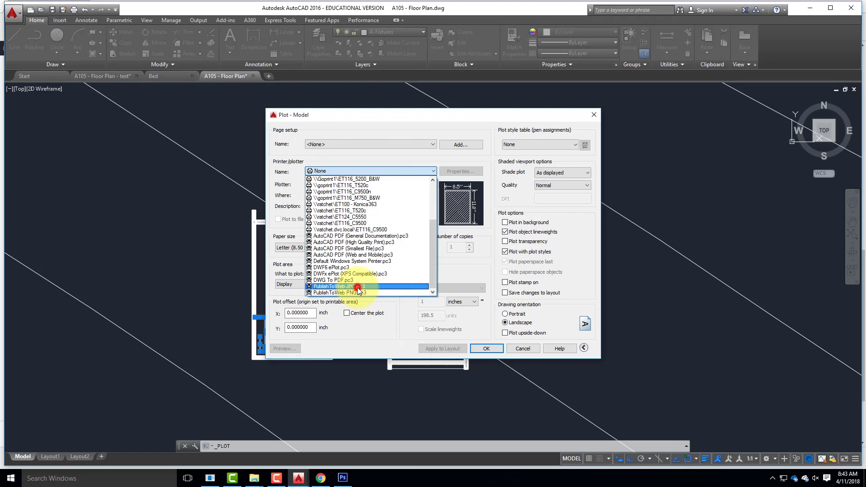
left_click(357, 287)
left_click(388, 206)
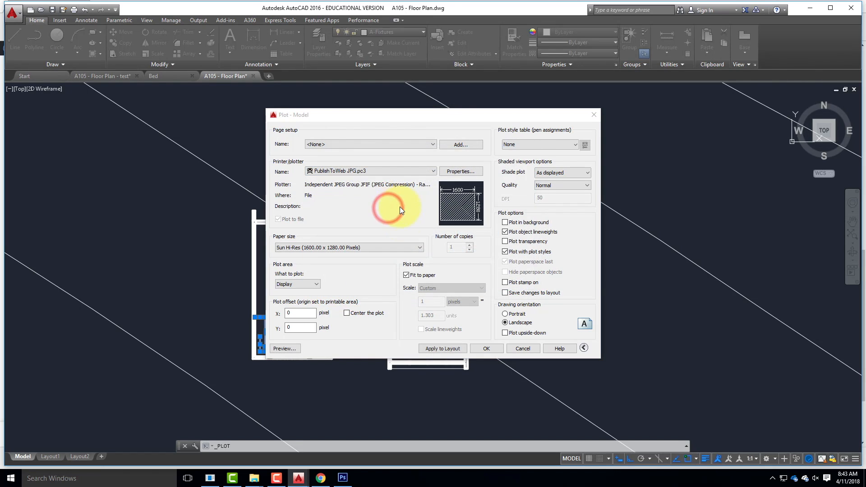
Set the plot area to a window enclosing the whole floor plan and center the plot.
left_click(296, 283)
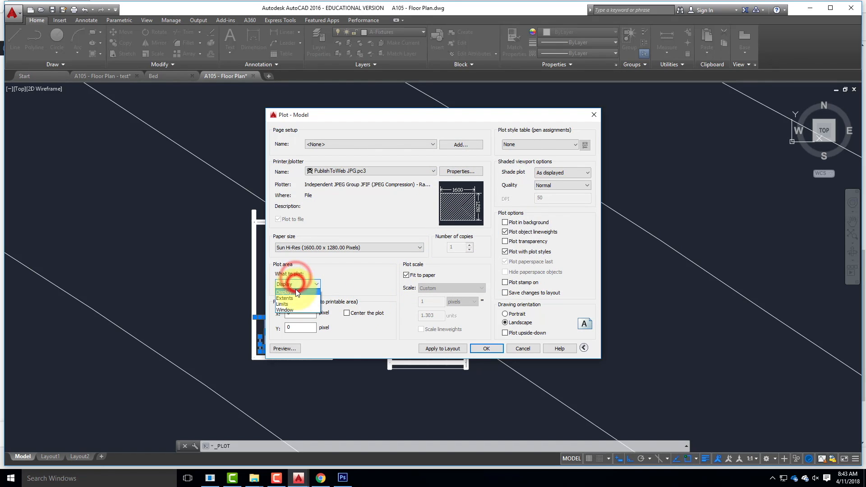
left_click(294, 309)
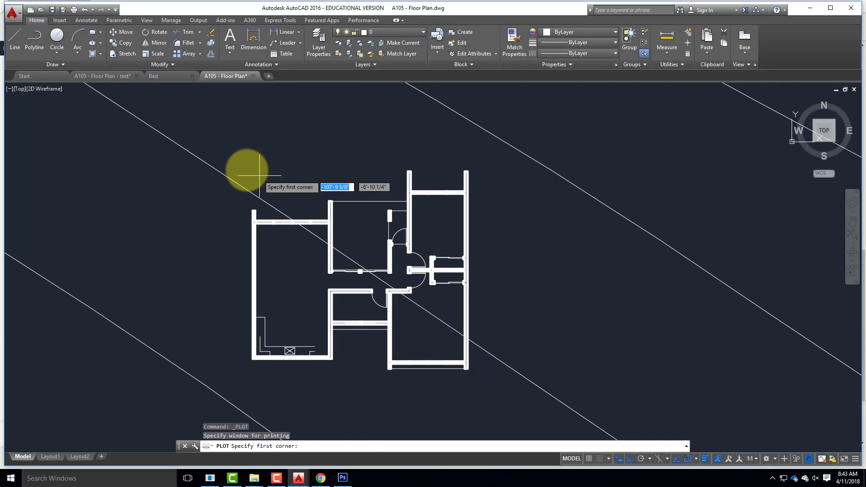
left_click(230, 152)
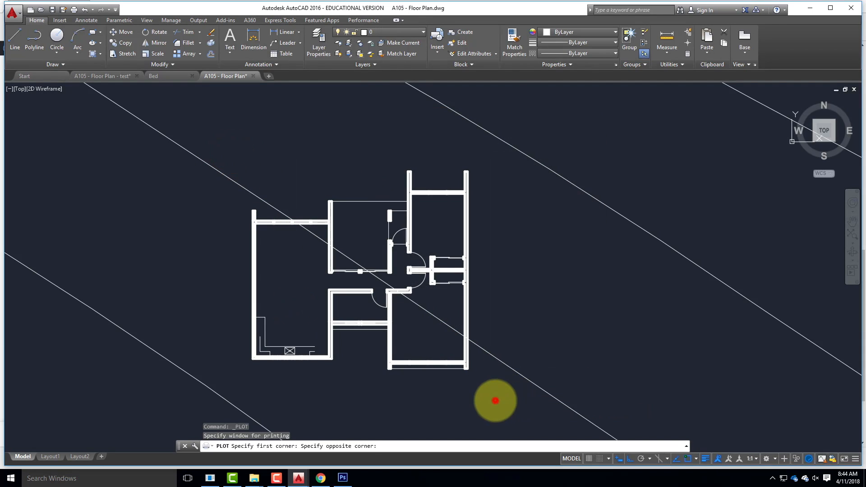
left_click(496, 400)
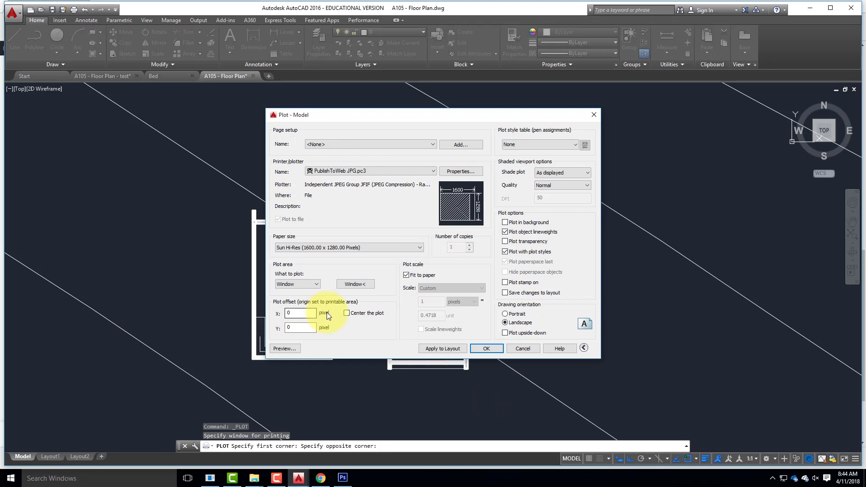
left_click(346, 313)
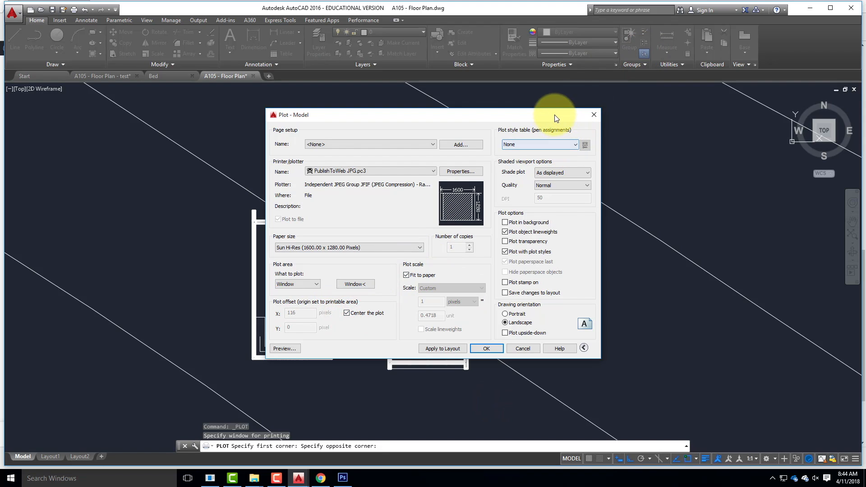
Assign the acad.ctb plot style table to all layouts, leaving the extended plot options shown.
left_click(525, 145)
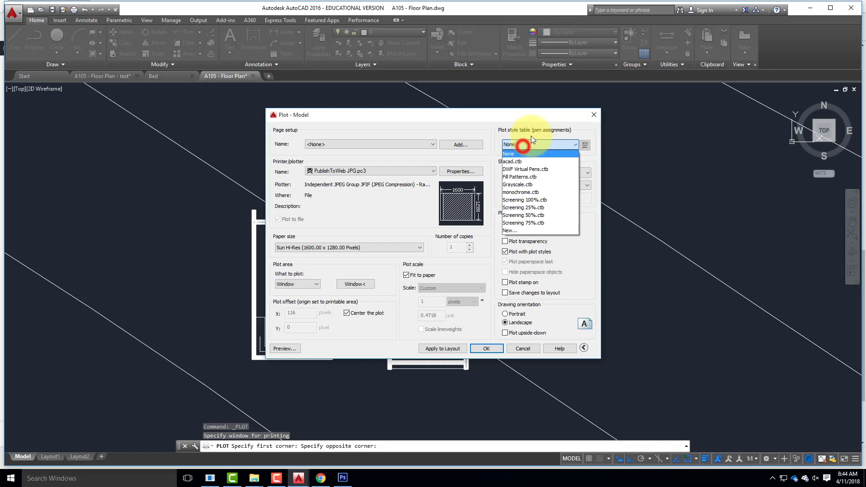
left_click(518, 163)
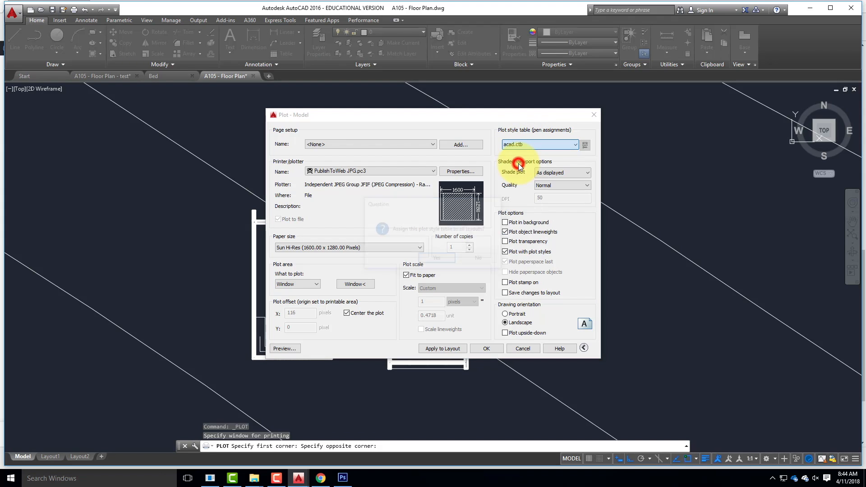
left_click(445, 259)
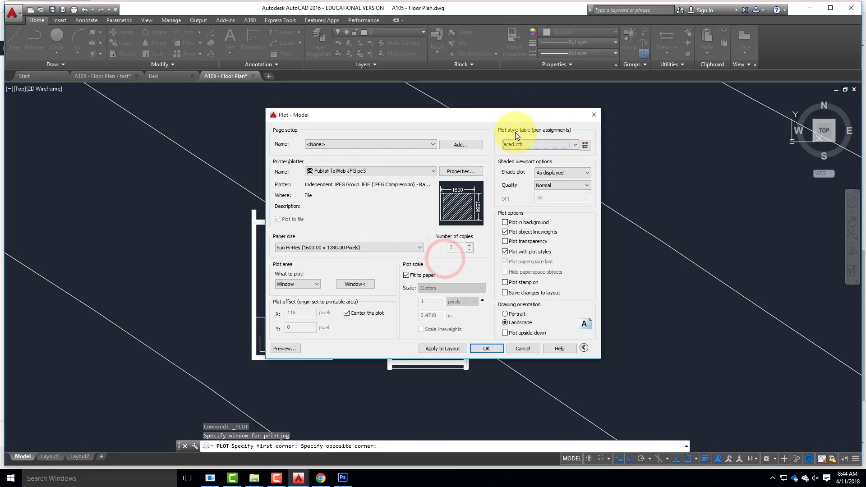
left_click(585, 348)
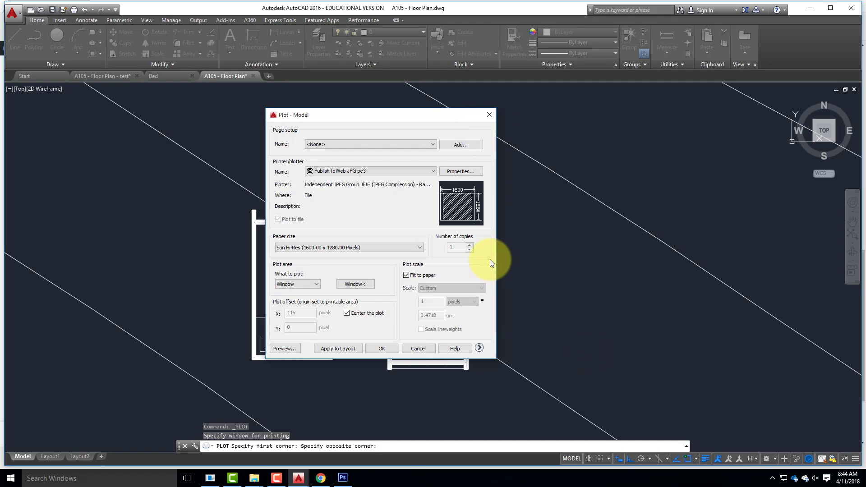
left_click(481, 349)
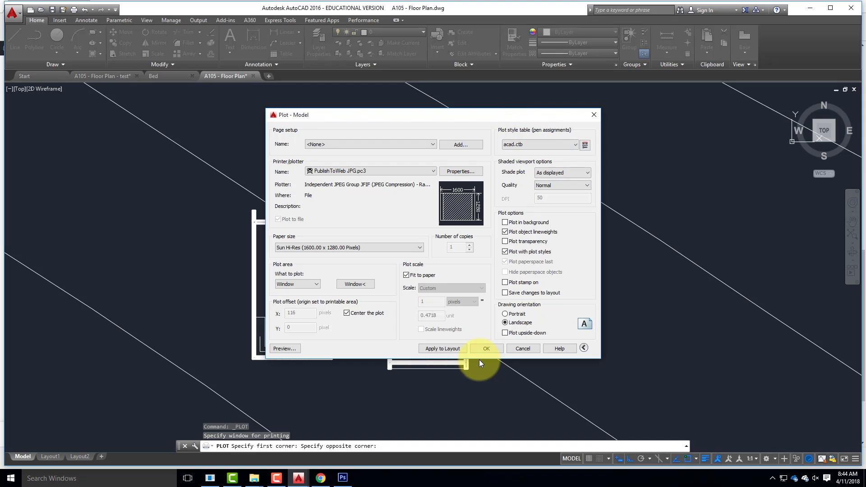
Confirm the plot and choose the Ex119_S2018 folder within Live - A135 Exercises as the save location.
left_click(490, 347)
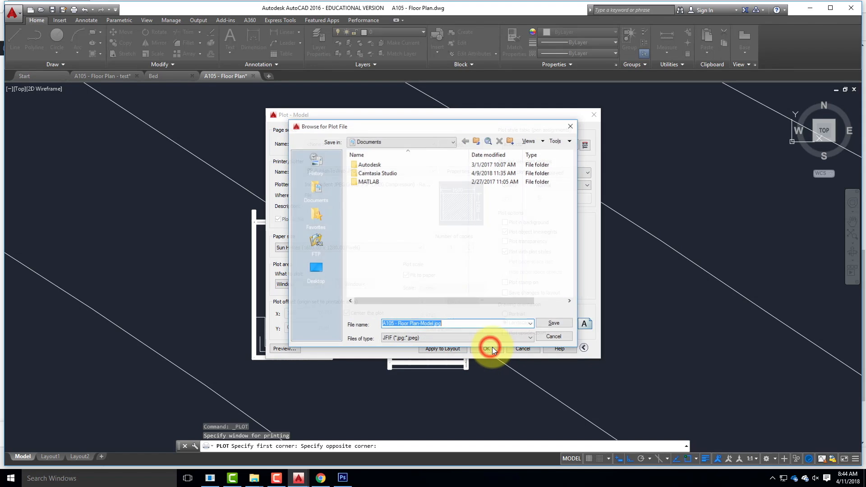
left_click(387, 144)
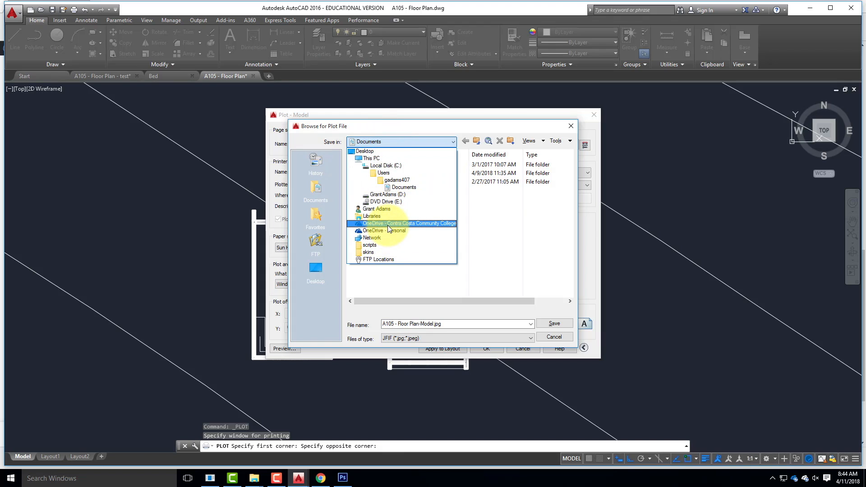
left_click(388, 224)
double_click(383, 199)
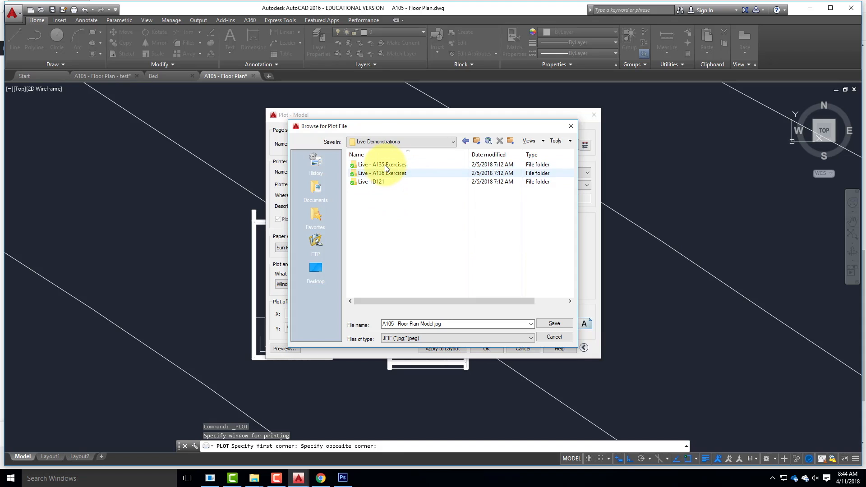
double_click(387, 164)
scroll(368, 235, "down", 5)
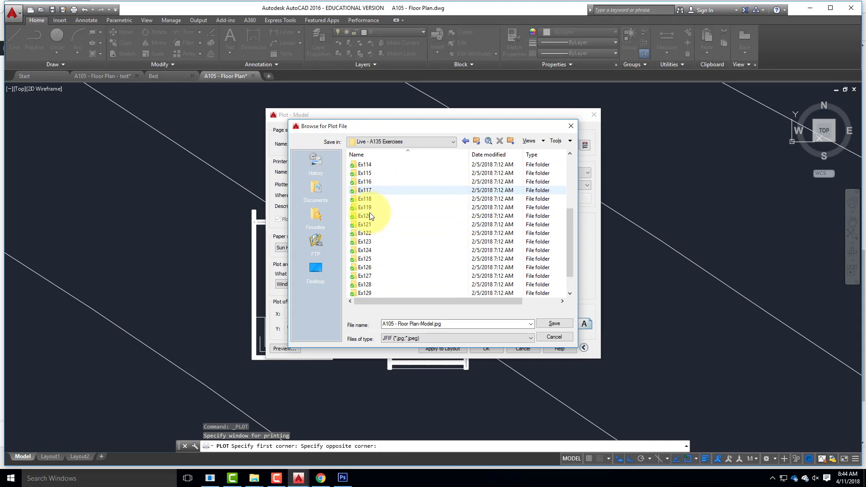
double_click(368, 207)
left_click(371, 165)
double_click(371, 165)
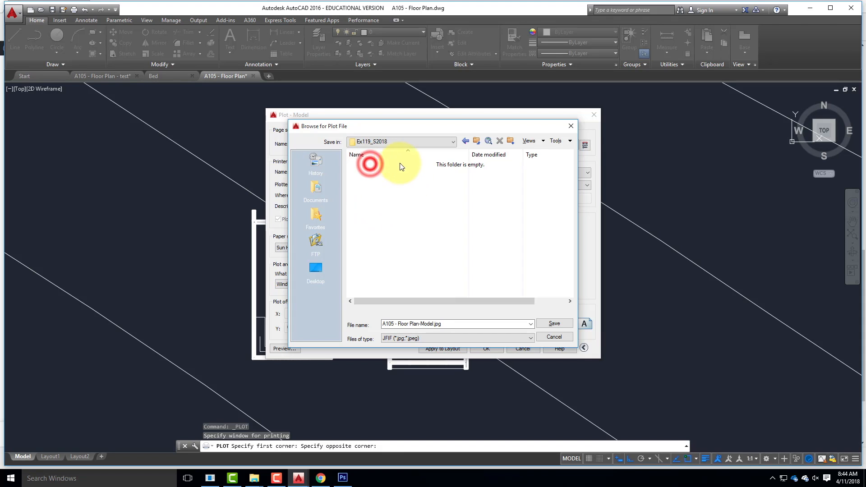
Name the plot file A105 - Floor Plan-Model_01.jpg and save it.
left_click(430, 324)
left_click(432, 323)
key("BackSpace")
type("_01")
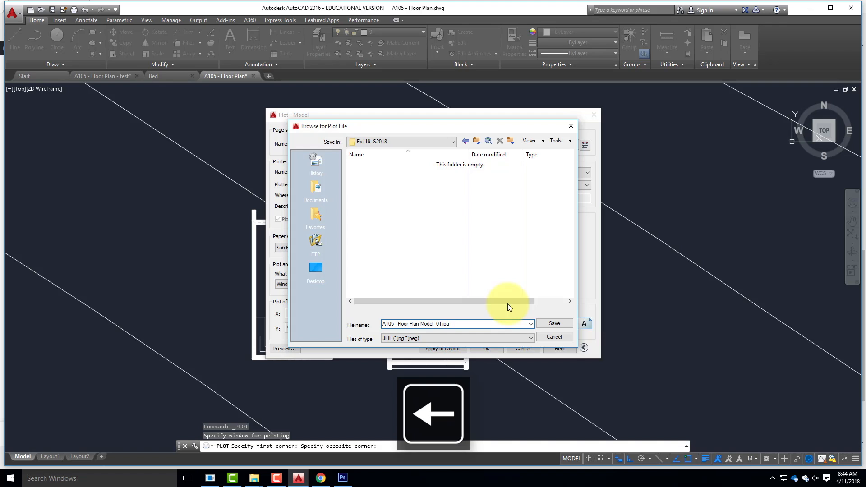
left_click(558, 325)
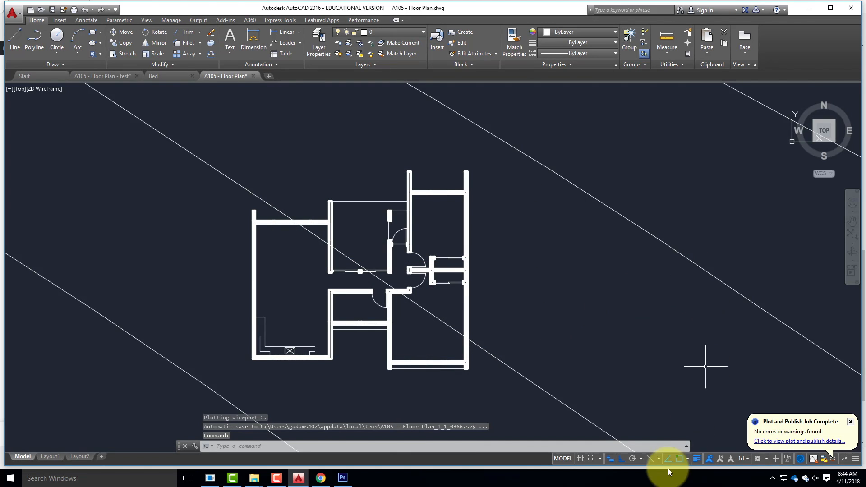
Switch to Photoshop and open A105 - Floor Plan-Model_01 from the Ex119_S2018 folder within Live - A135 Exercises.
left_click(343, 478)
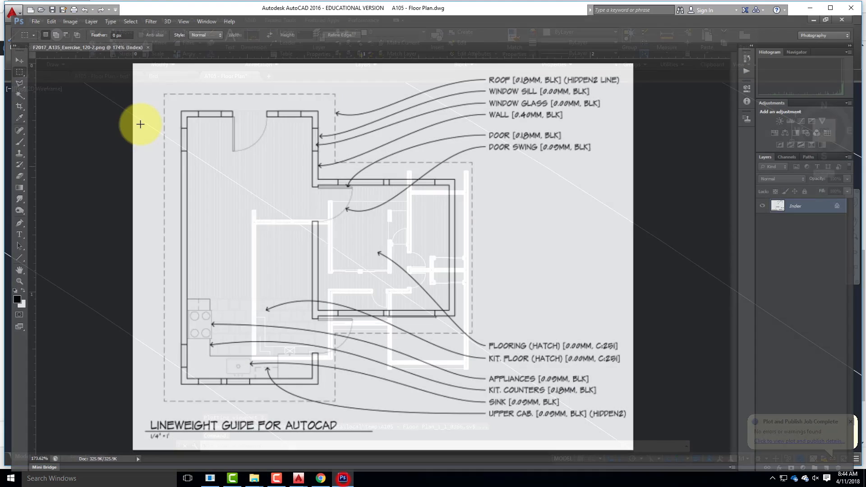
left_click(25, 6)
left_click(35, 22)
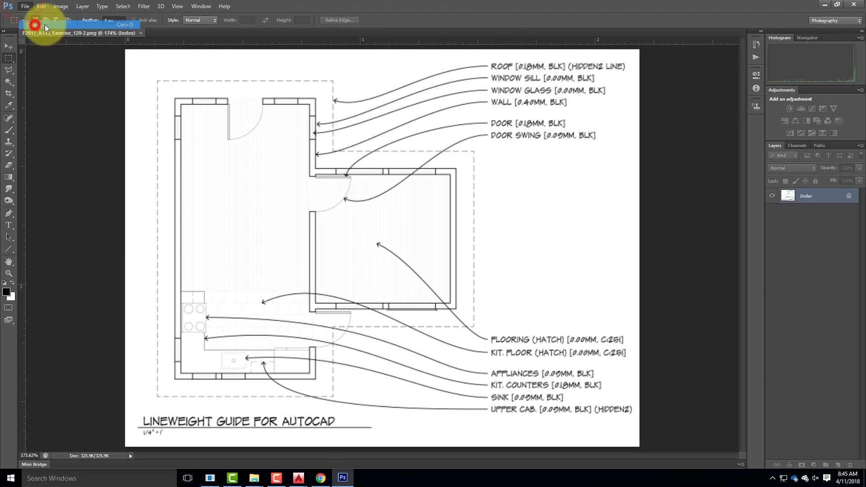
left_click(488, 108)
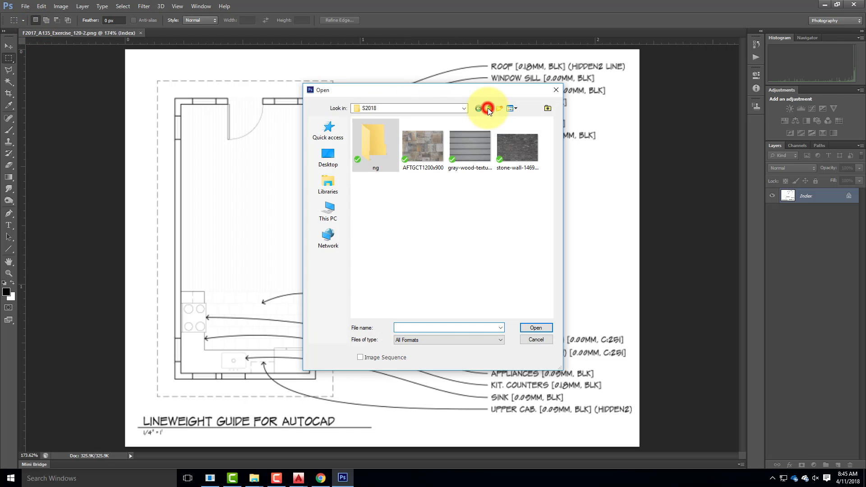
left_click(489, 108)
left_click(489, 109)
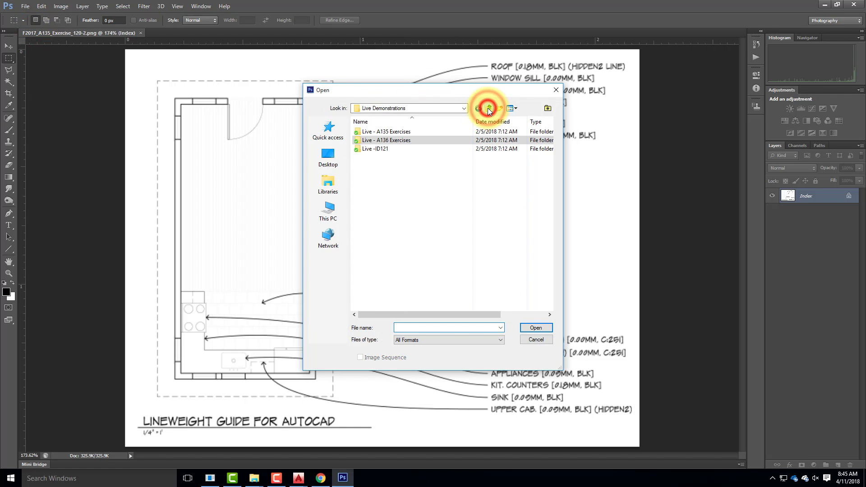
double_click(368, 131)
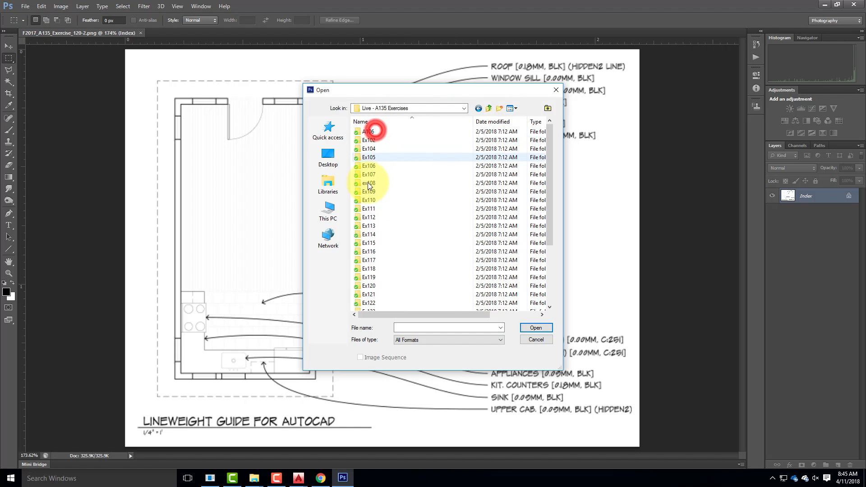
double_click(375, 276)
double_click(378, 131)
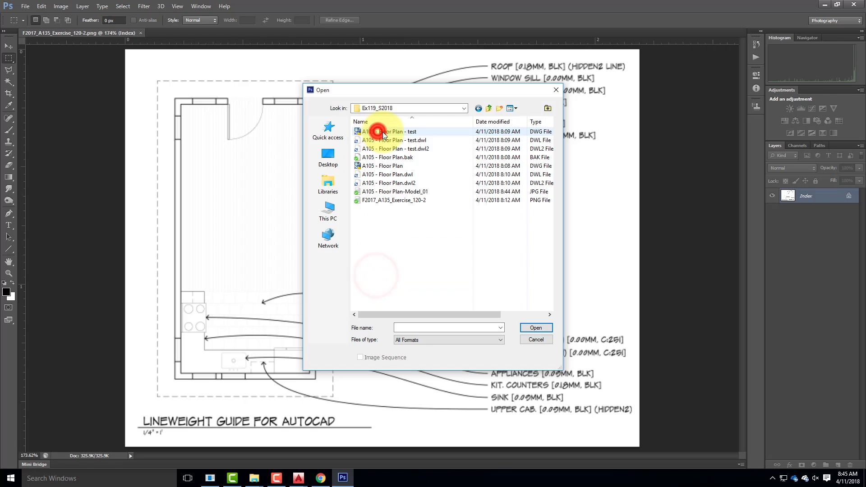
left_click(407, 191)
left_click(536, 326)
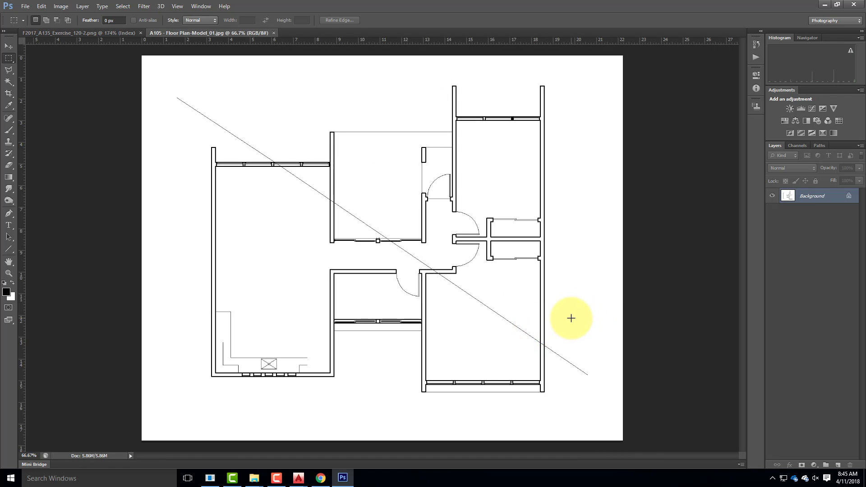
Examine the plotted lineweights of the walls, doors, windows and kitchen counters up close, ending with the whole plan in view.
key("ctrl+0")
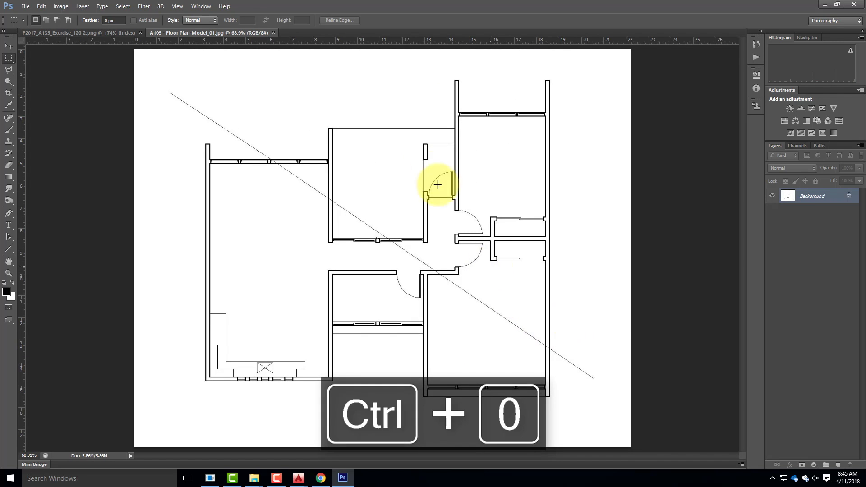
key("ctrl+equal")
key("ctrl+equal")
key("ctrl+equal")
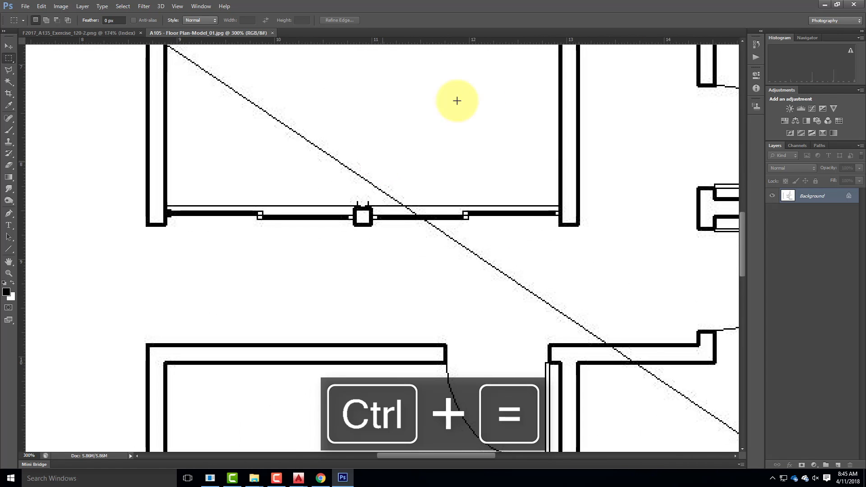
left_click_drag(650, 264, 275, 248)
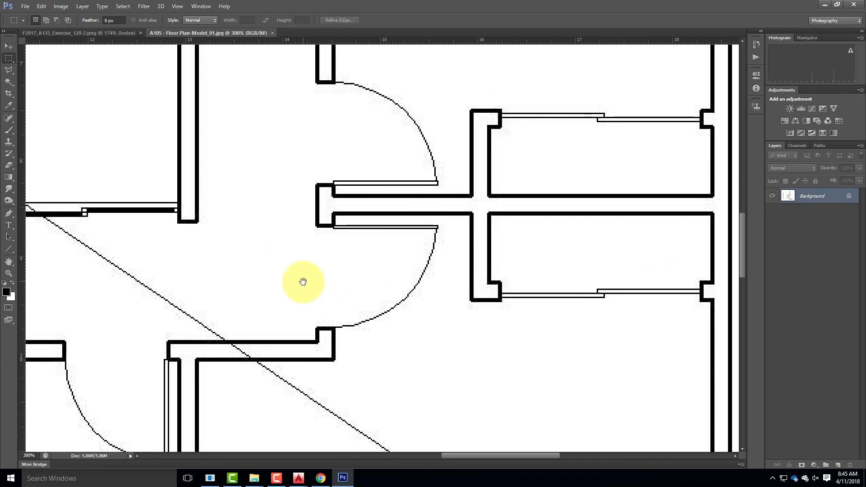
left_click_drag(314, 279, 634, 93)
left_click_drag(432, 244, 618, 102)
left_click_drag(325, 213, 400, 361)
left_click_drag(407, 178, 402, 450)
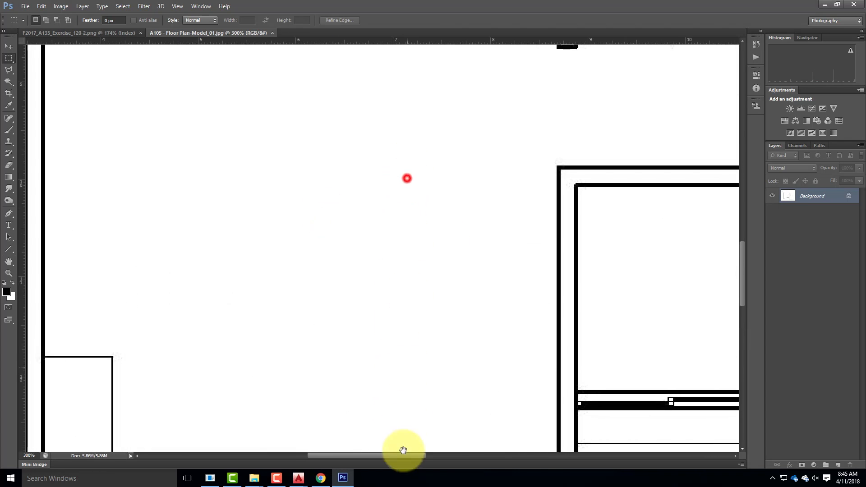
left_click_drag(414, 267, 300, 151)
left_click_drag(323, 248, 223, 144)
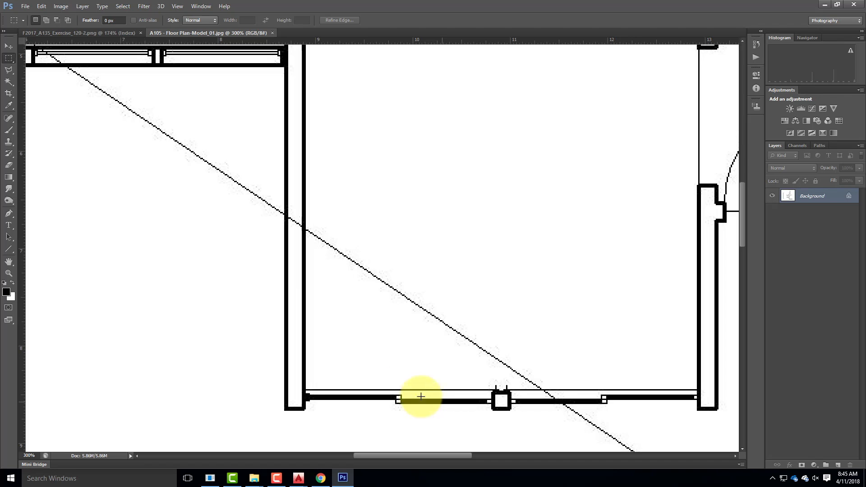
key("ctrl+0")
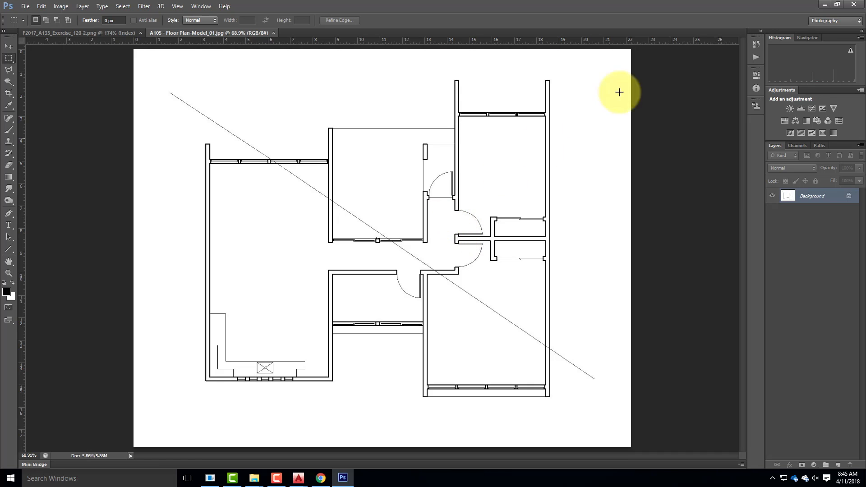
Leave Photoshop and look over the A105 floor plan in AutoCAD.
left_click(825, 5)
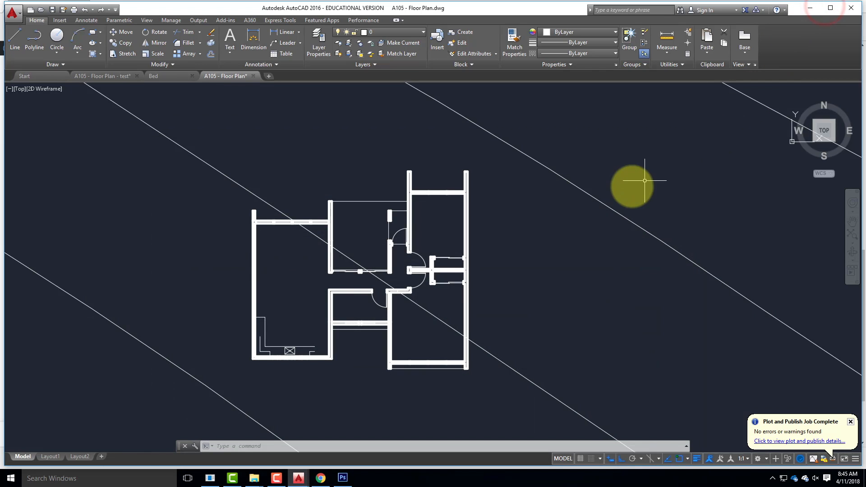
scroll(488, 253, "up", 2)
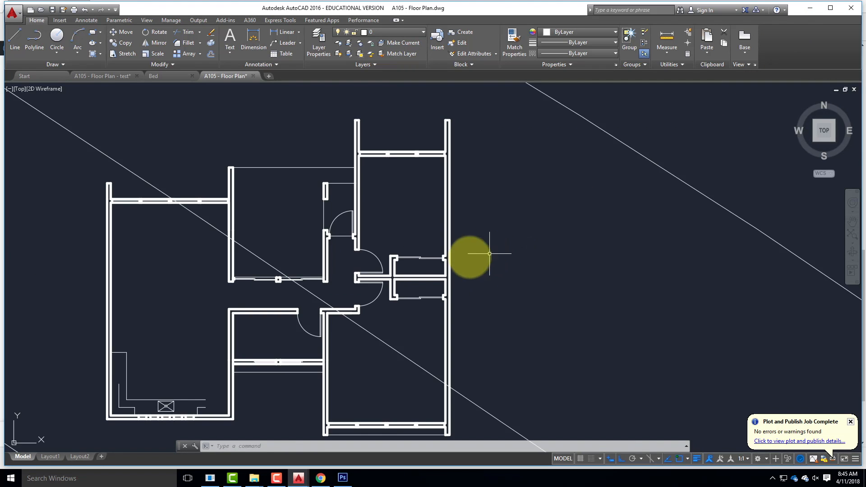
scroll(478, 252, "down", 2)
scroll(304, 315, "up", 2)
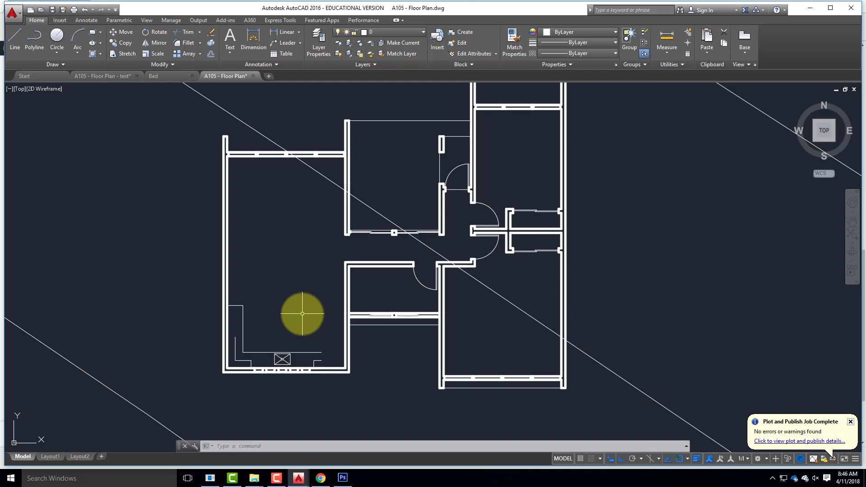
Switch to Chrome and load the firstinarchitecture.co.uk website in a new tab.
left_click(321, 478)
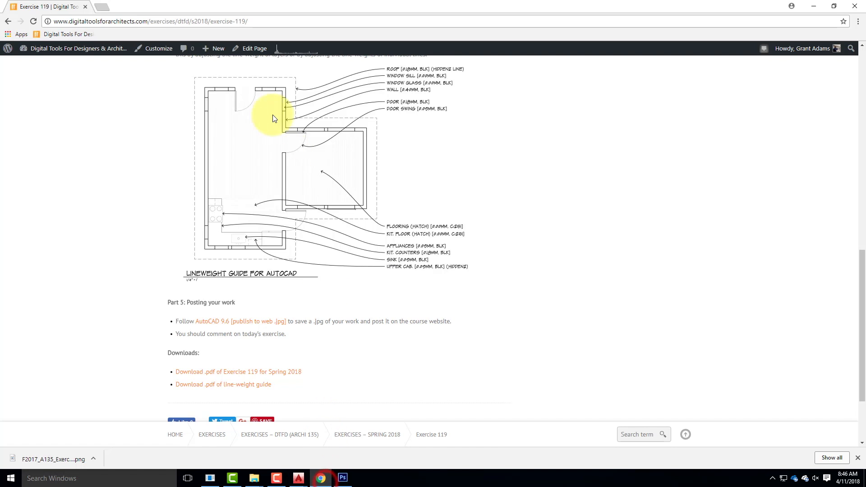
left_click(105, 8)
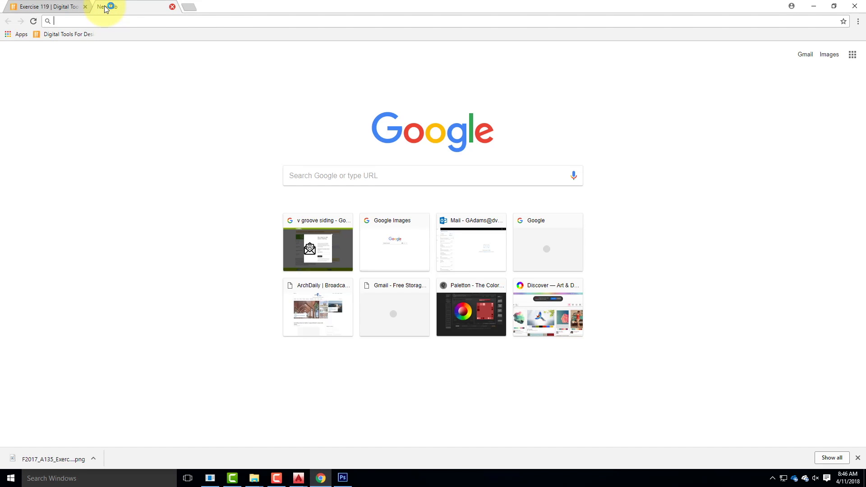
type("fir")
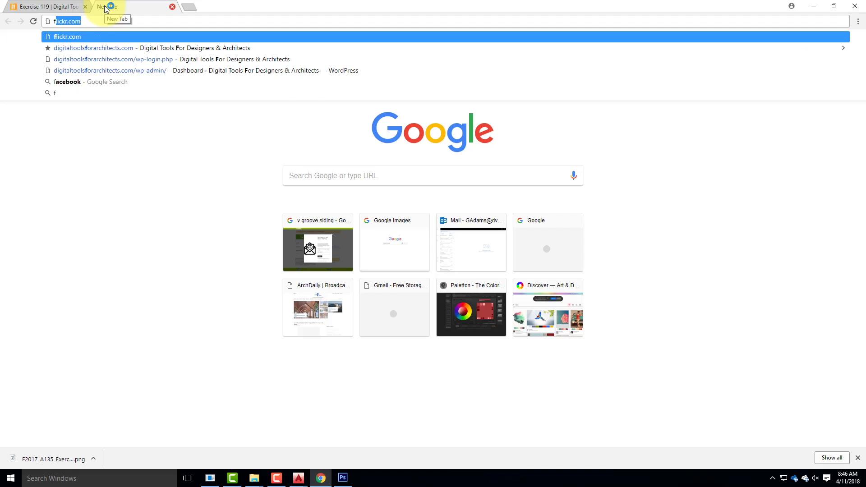
type("stin")
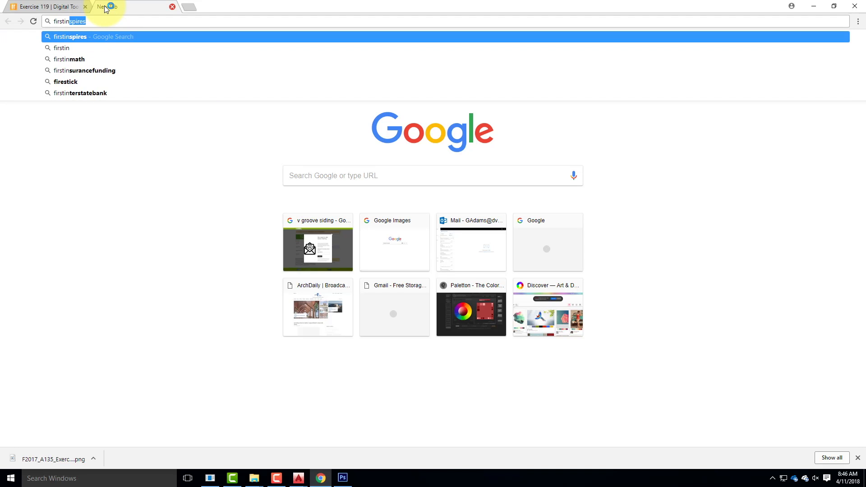
type("archite")
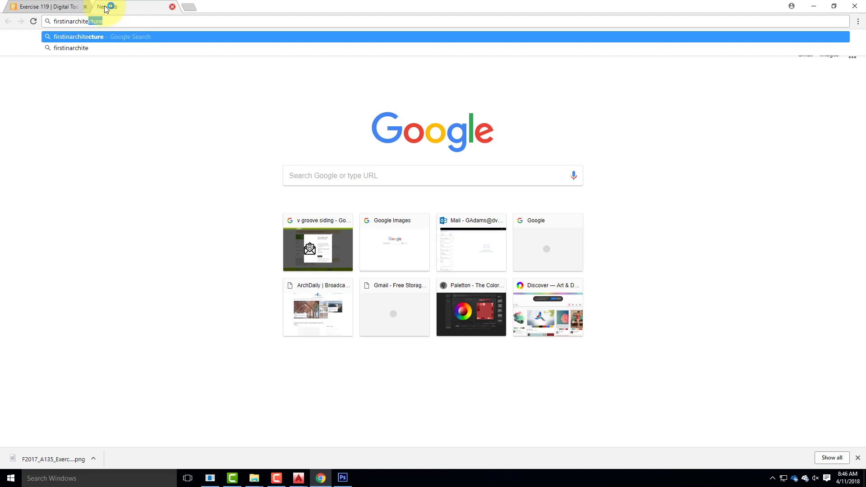
key("Right")
type(".com")
key("Return")
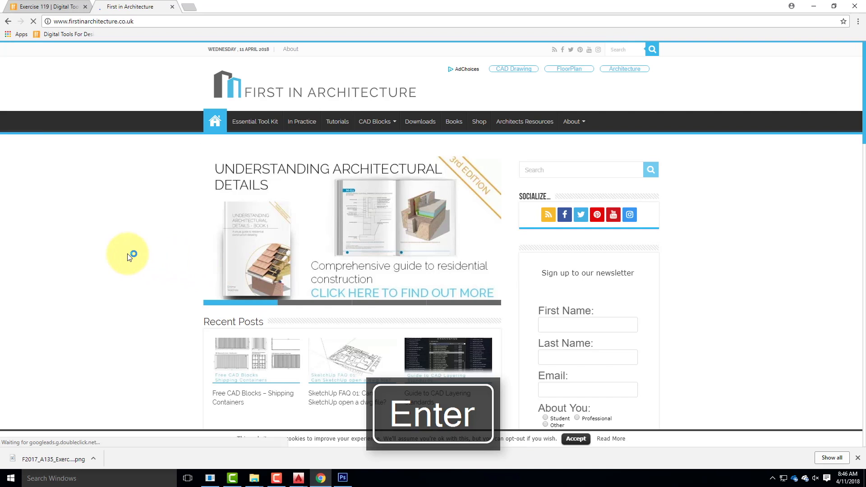
Open the CAD Blocks category of the First In Architecture website.
scroll(129, 256, "down", 5)
scroll(129, 256, "down", 8)
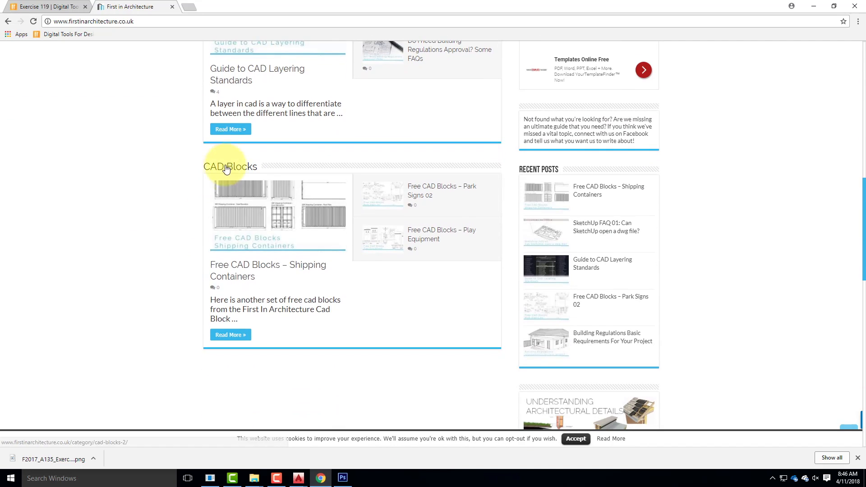
left_click(229, 167)
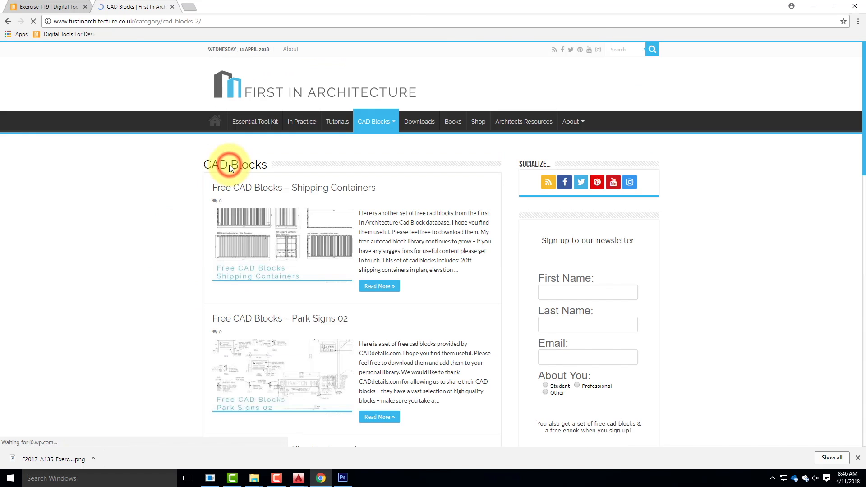
Look through the block sets offered on the first two pages of the CAD Blocks category.
scroll(363, 190, "down", 1)
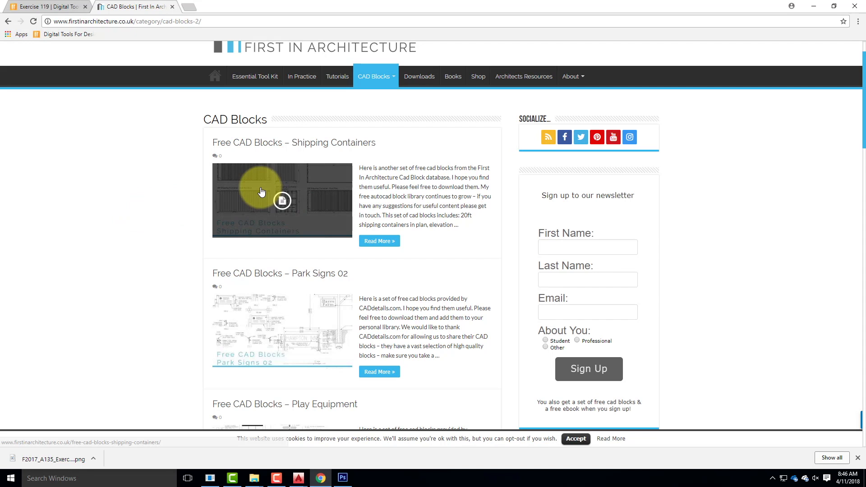
scroll(152, 213, "down", 2)
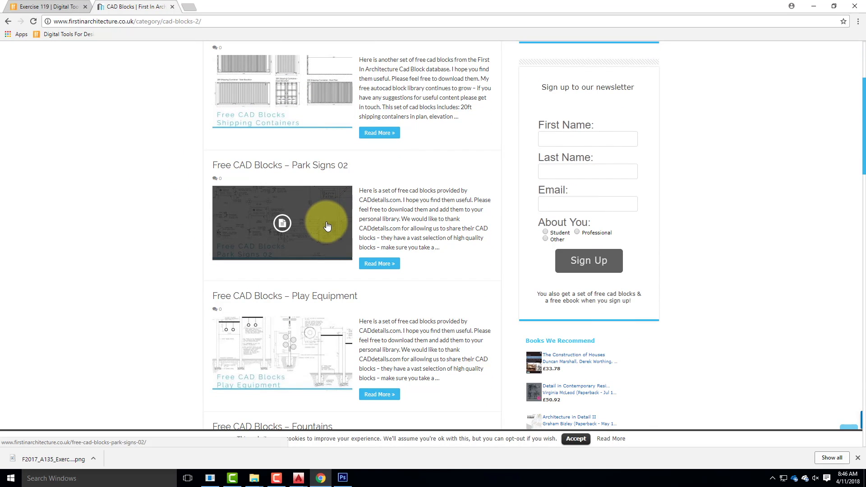
scroll(327, 225, "down", 7)
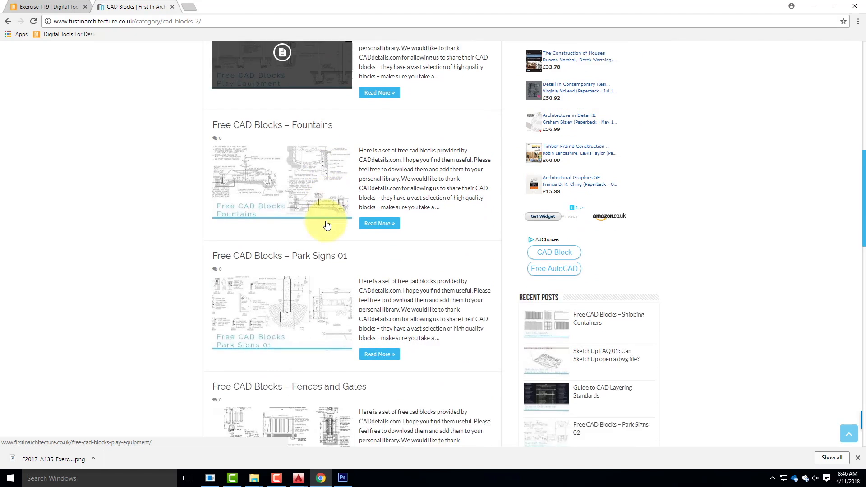
scroll(327, 235, "down", 4)
scroll(321, 252, "down", 3)
scroll(324, 254, "down", 3)
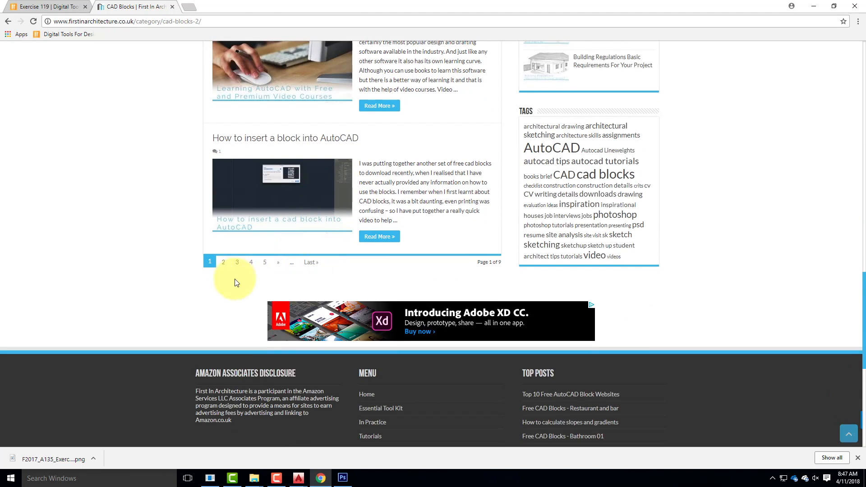
left_click(225, 263)
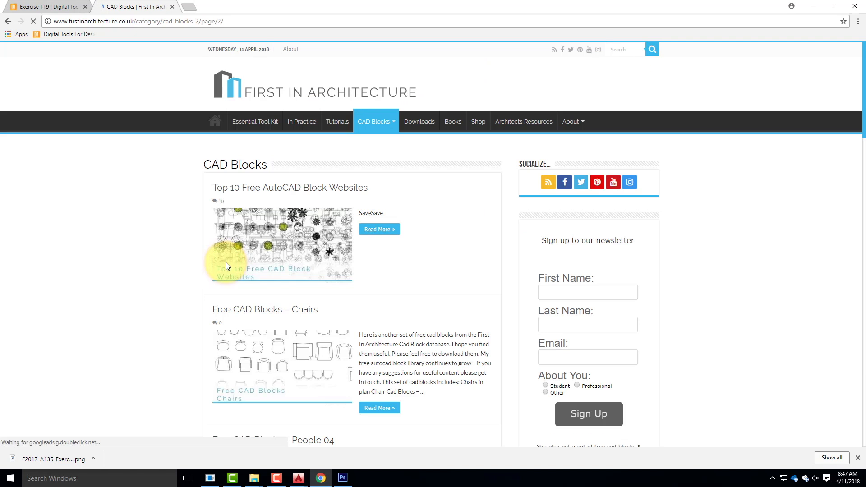
scroll(507, 256, "down", 2)
scroll(501, 261, "down", 1)
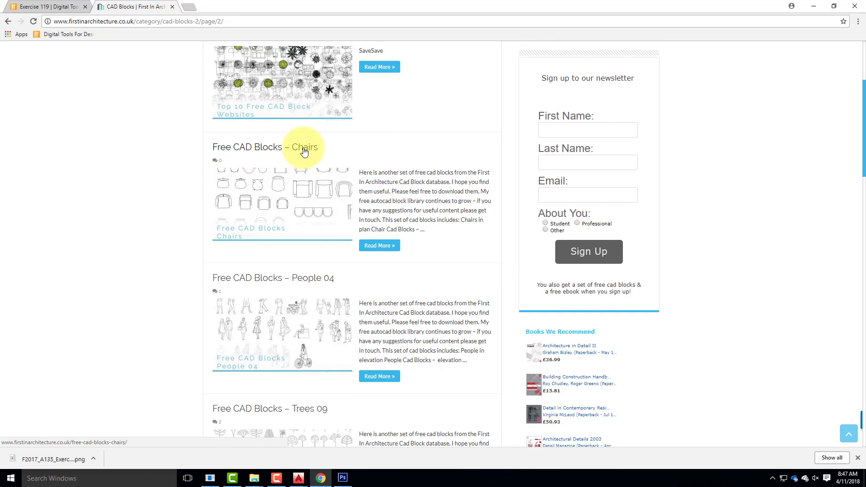
scroll(304, 151, "down", 6)
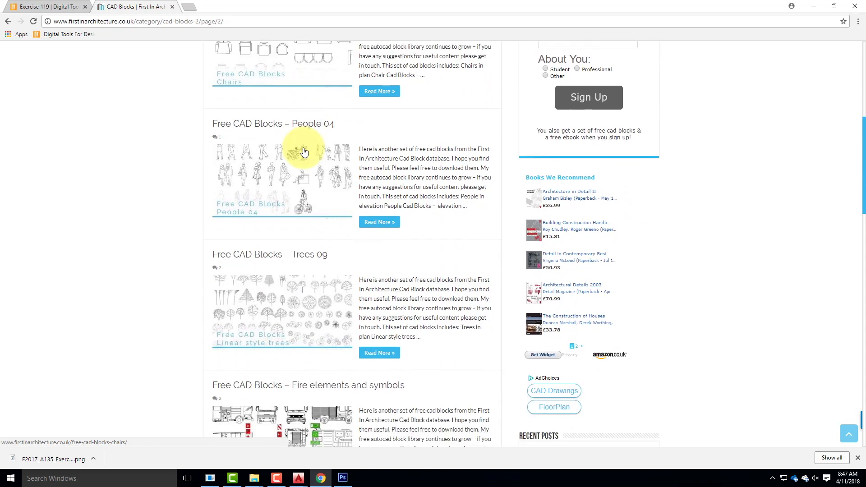
scroll(304, 188, "down", 5)
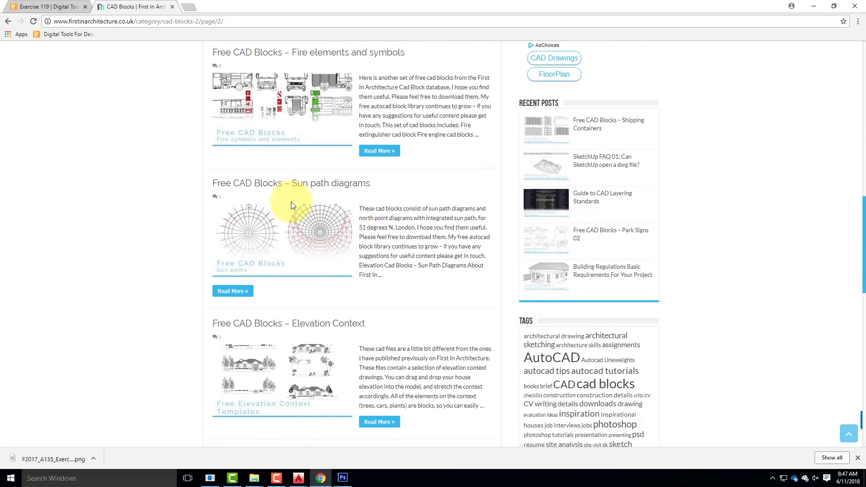
scroll(291, 244, "down", 3)
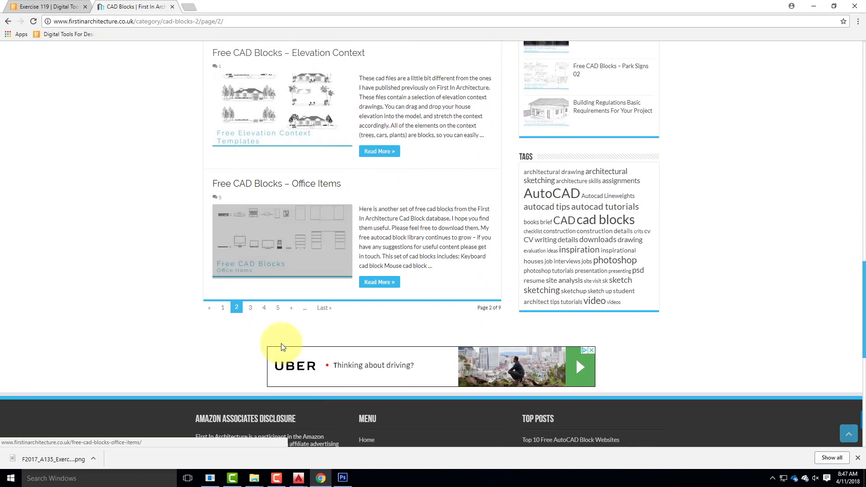
Go to page 3 of the CAD Blocks category and open Free CAD Blocks – Furniture 08 – Sofas & Couches.
left_click(251, 308)
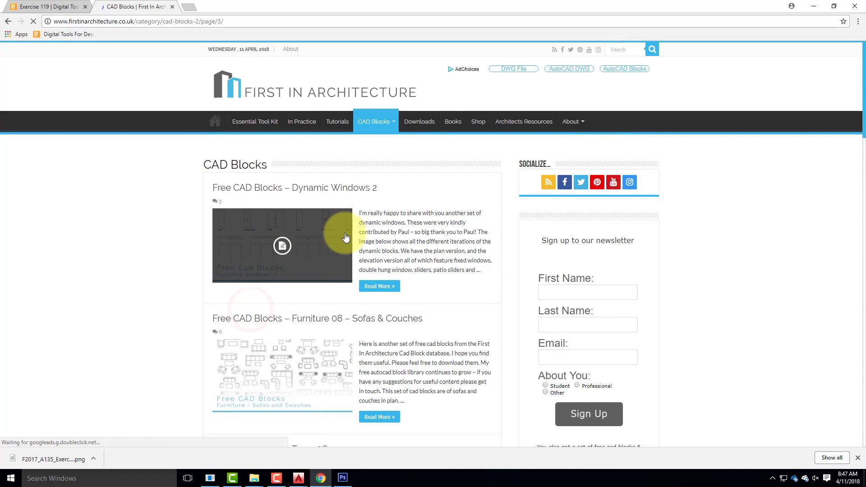
scroll(343, 239, "down", 2)
scroll(338, 206, "down", 1)
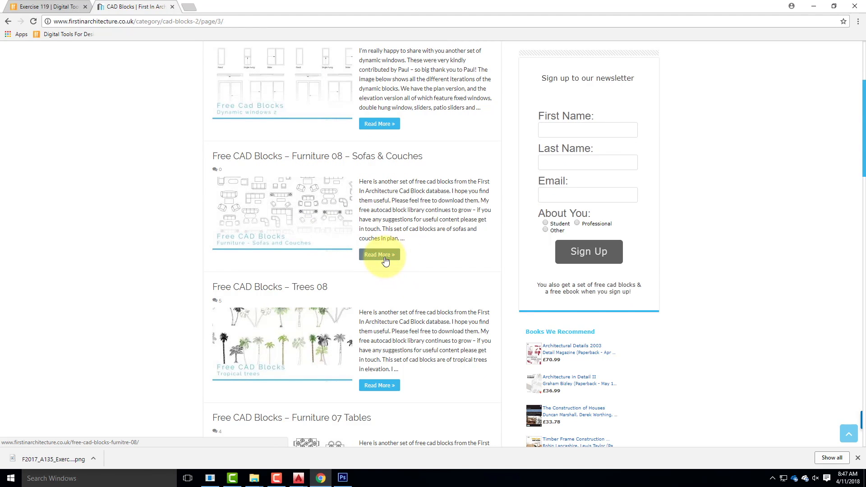
left_click(369, 157)
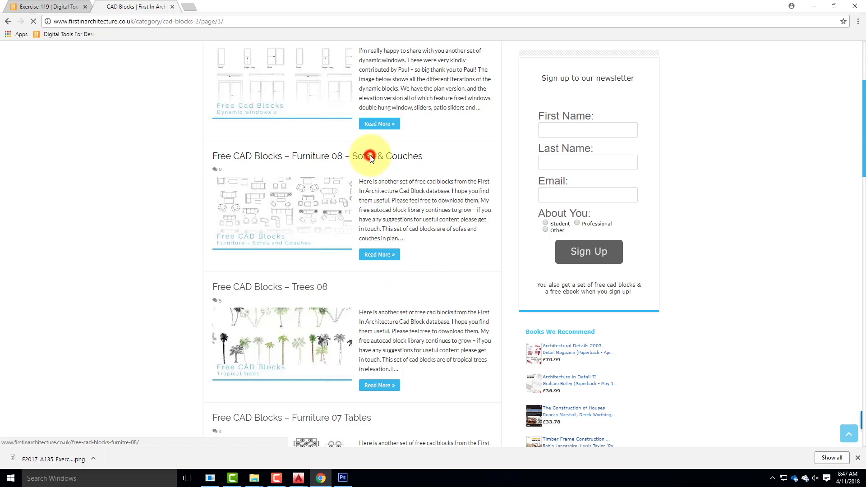
Review the sofa and couch blocks and download the imperial version of the set.
scroll(493, 252, "down", 1)
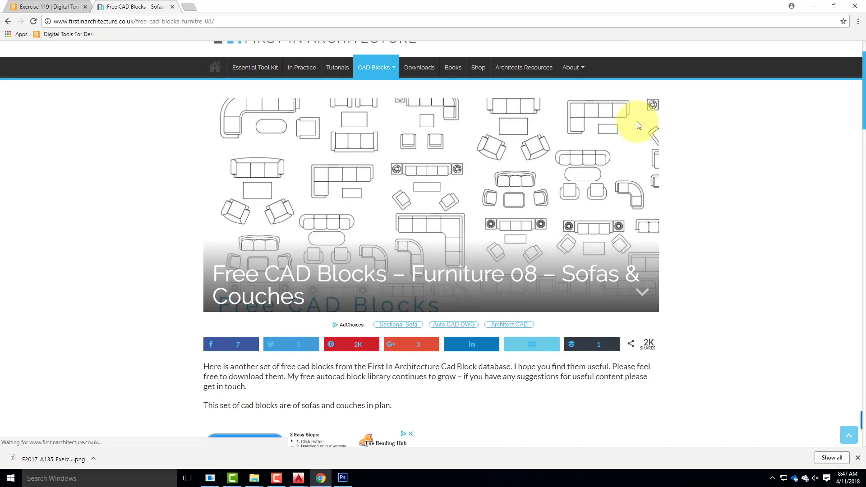
scroll(598, 152, "up", 1)
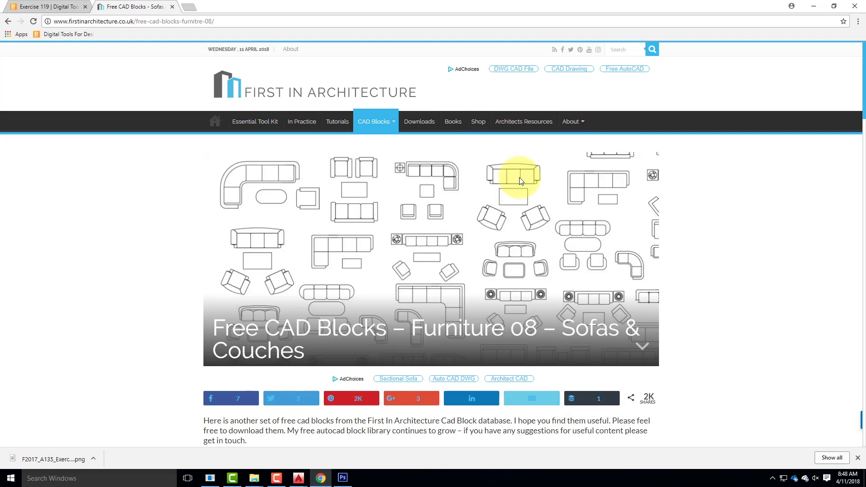
scroll(370, 248, "down", 1)
scroll(370, 246, "down", 1)
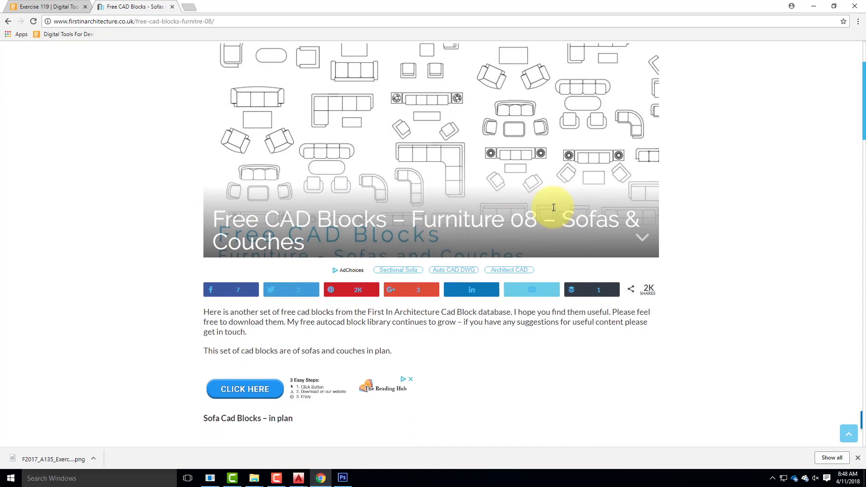
scroll(555, 207, "down", 8)
scroll(541, 219, "down", 3)
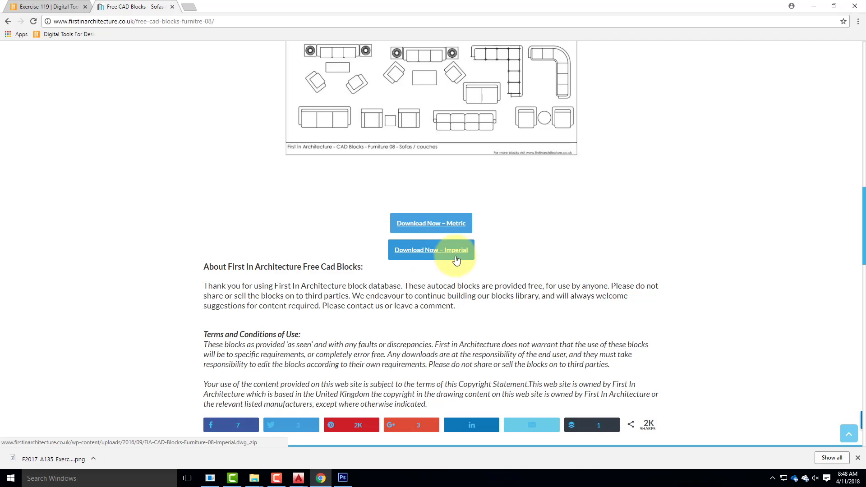
left_click(432, 251)
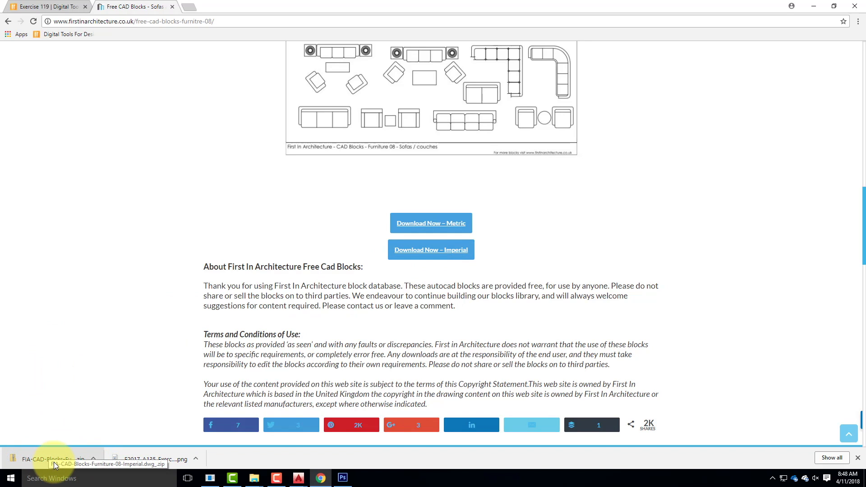
Show the downloaded archive in its folder, open it and select the FIA CAD Blocks Furniture 08 Imperial drawing.
left_click(93, 458)
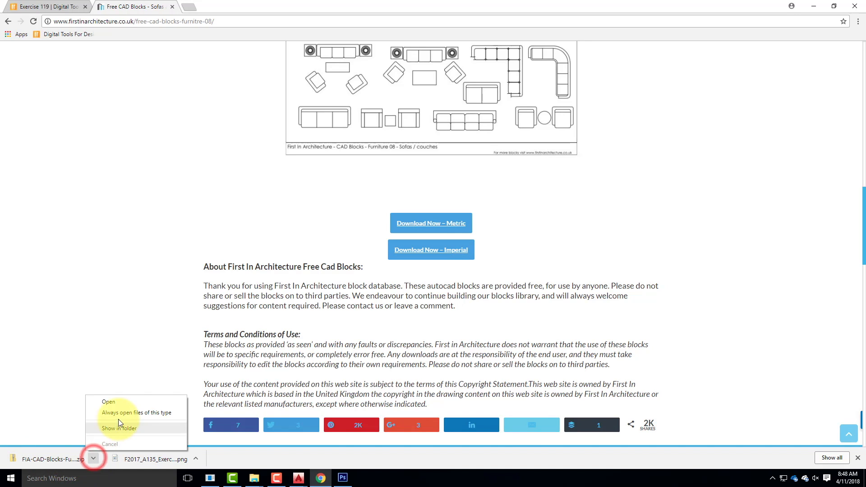
left_click(121, 428)
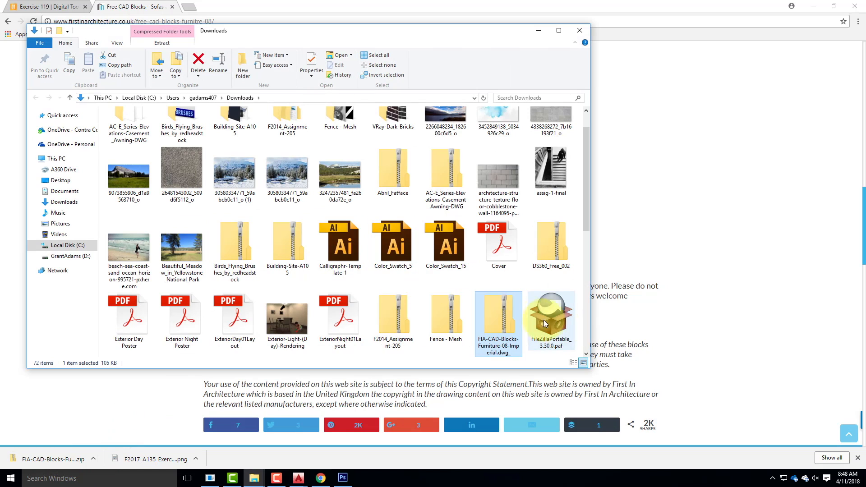
double_click(495, 315)
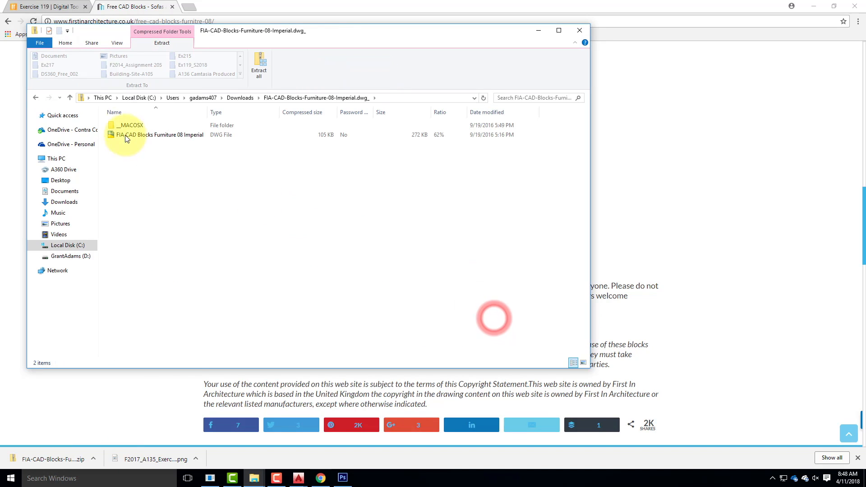
left_click(175, 135)
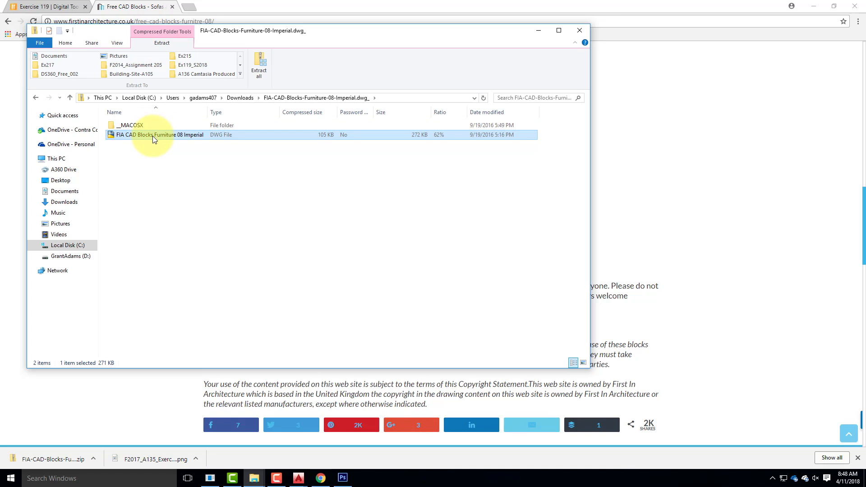
Open the Resources > AutoCAD > Blocks folder on the college OneDrive and select the FIA CAD Blocks Furniture 08 Imperial drawing.
left_click(76, 131)
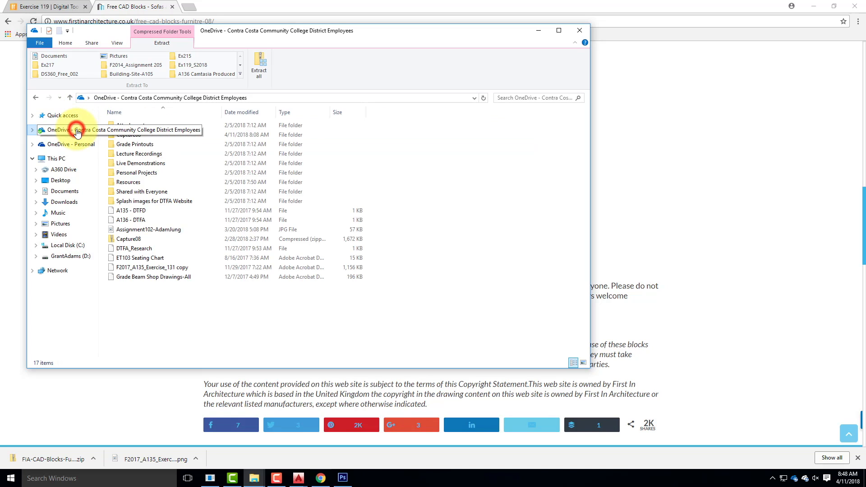
double_click(131, 182)
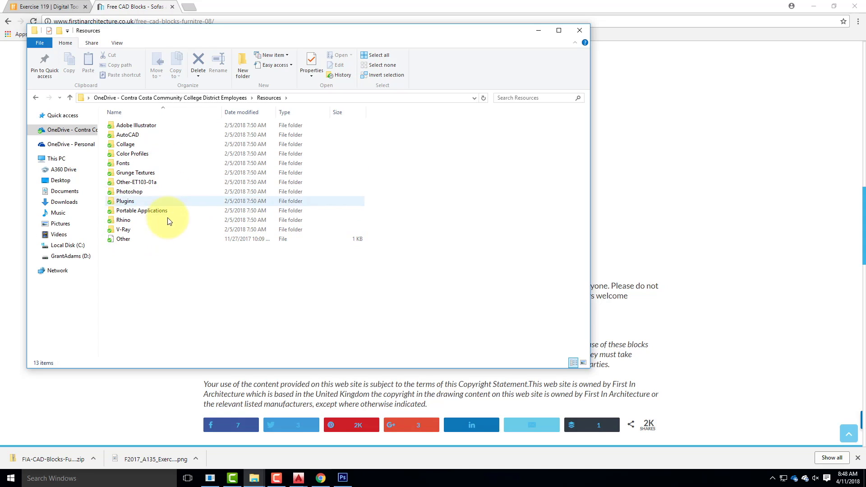
double_click(138, 135)
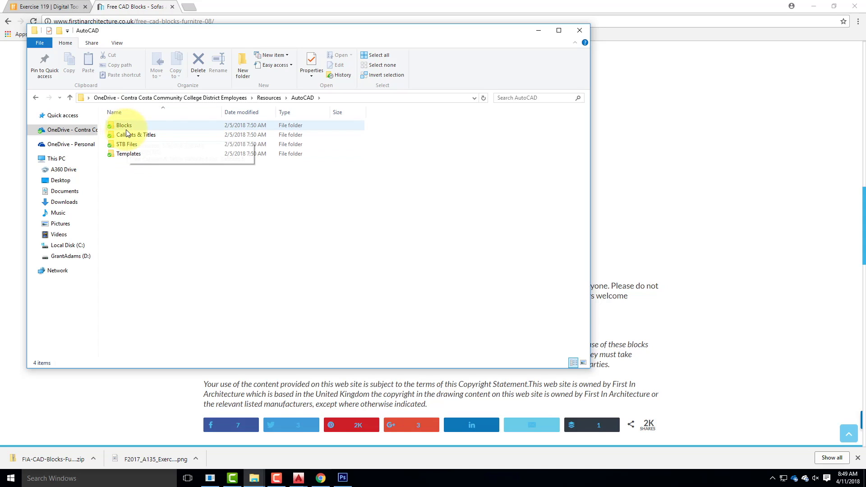
mouse_move(127, 127)
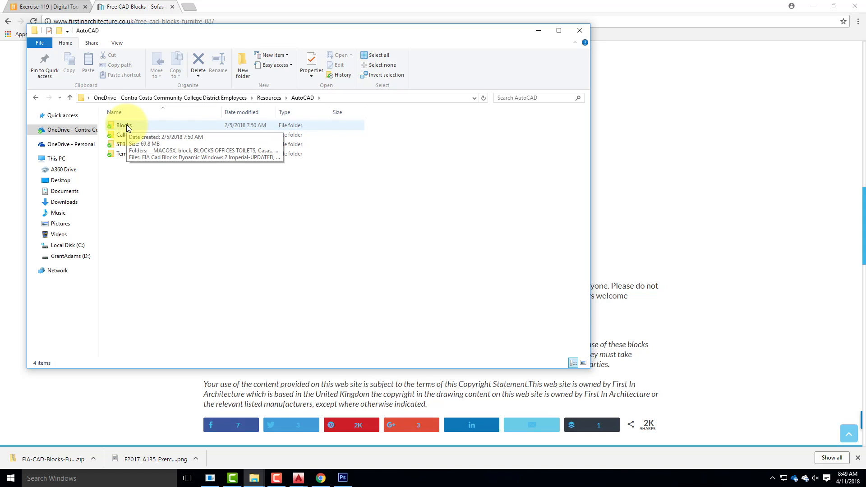
double_click(127, 126)
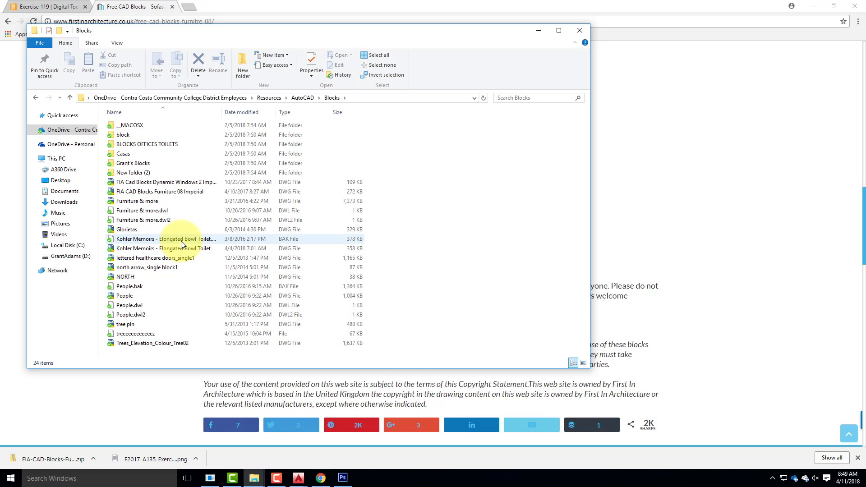
mouse_move(137, 167)
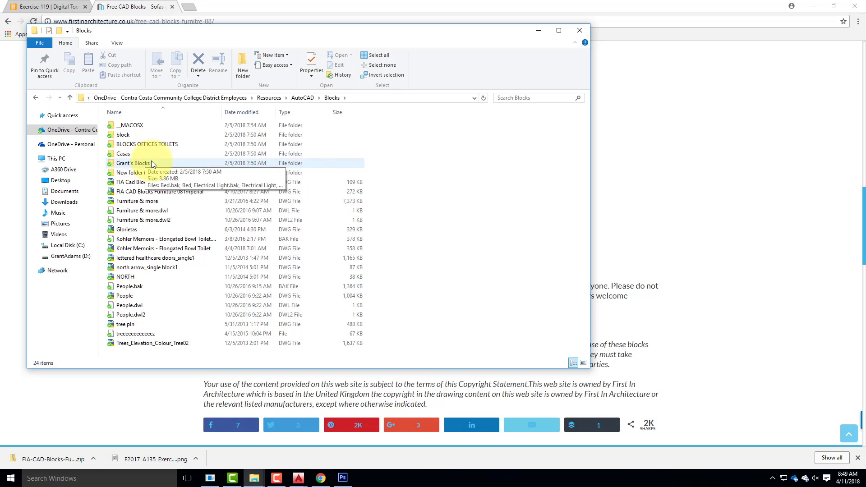
left_click(163, 192)
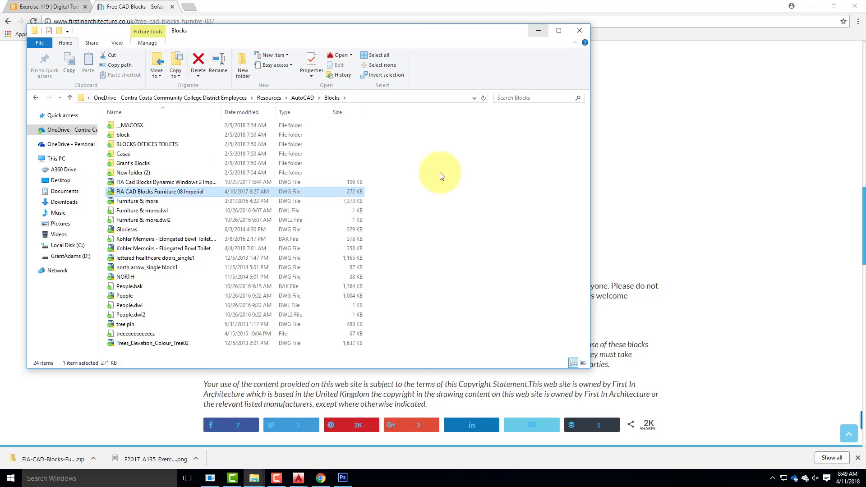
Switch to the A105 - Floor Plan drawing in AutoCAD and create a new layer named A-Furn.
left_click(300, 478)
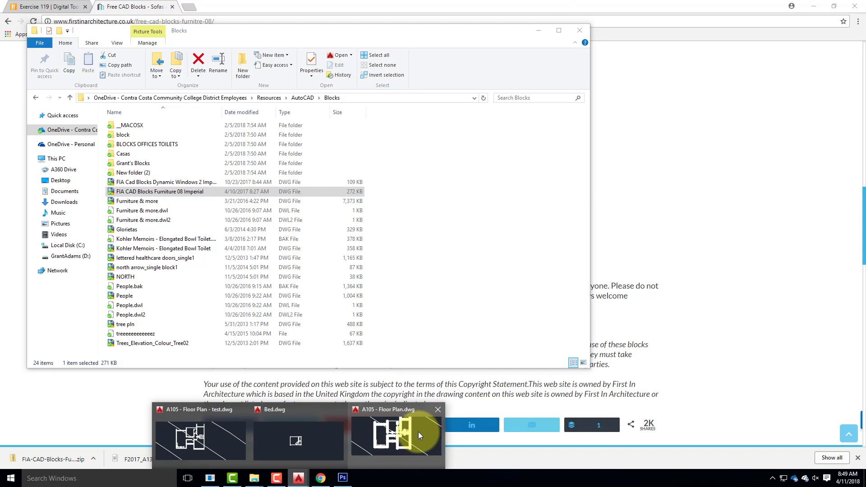
left_click(393, 434)
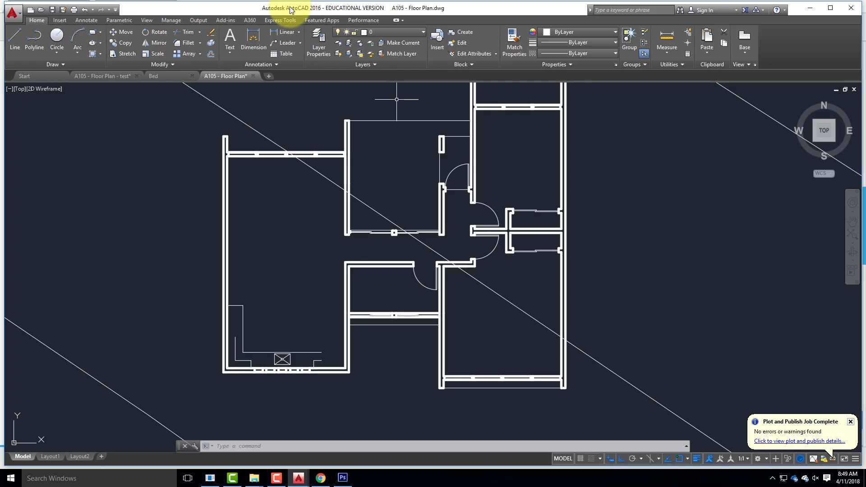
left_click(321, 45)
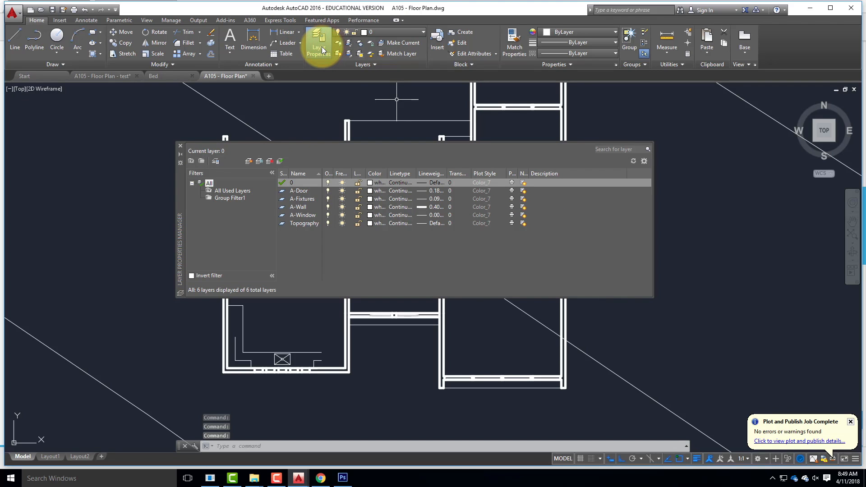
left_click(249, 161)
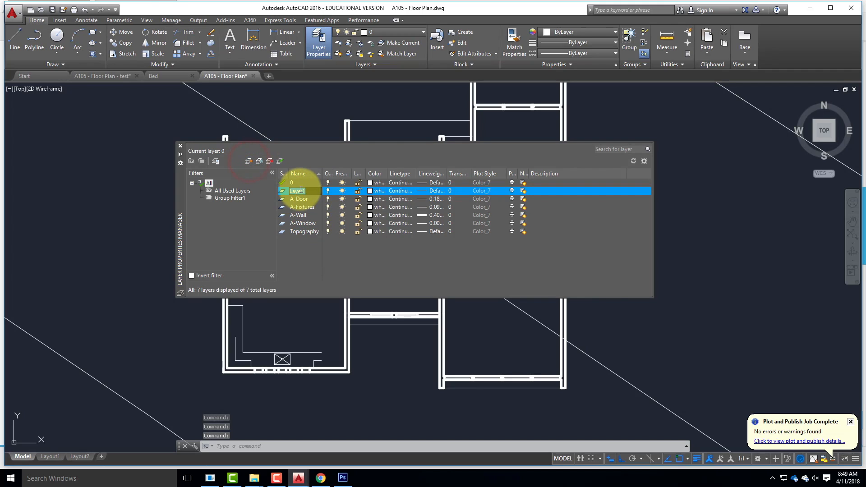
type("A-Furn")
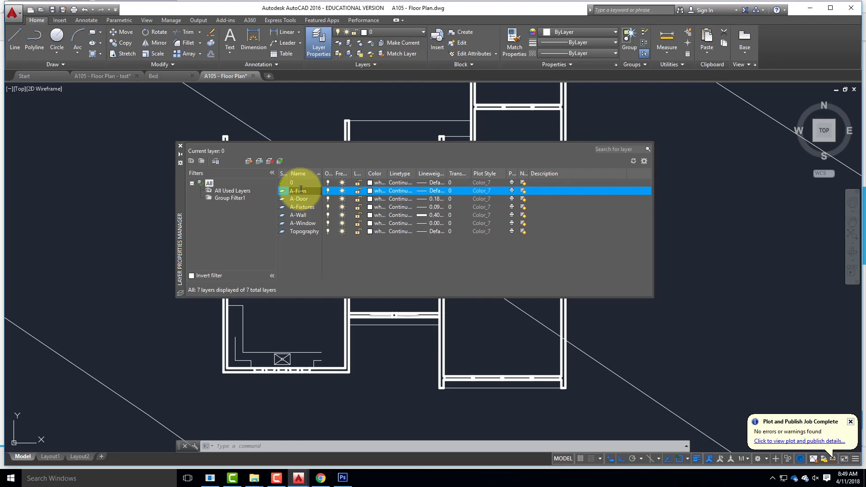
key("Return")
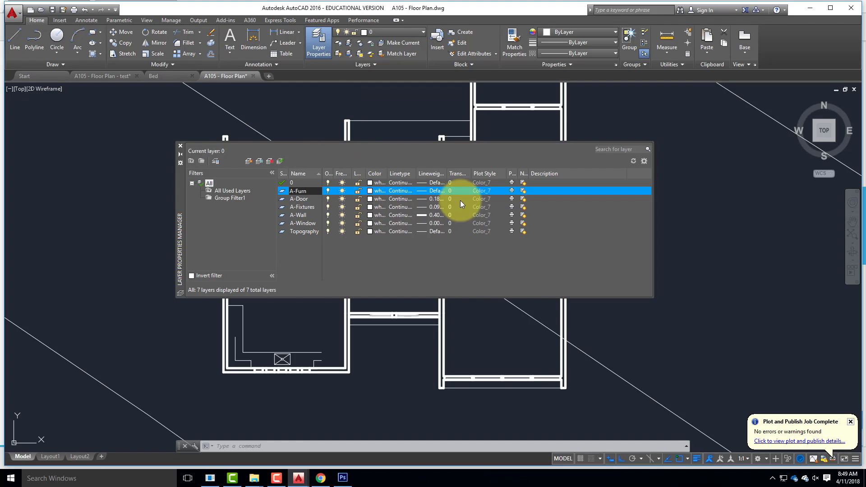
Set the A-Furn layer's lineweight to 0.00 mm, make it the current layer and close the layer manager.
left_click(428, 191)
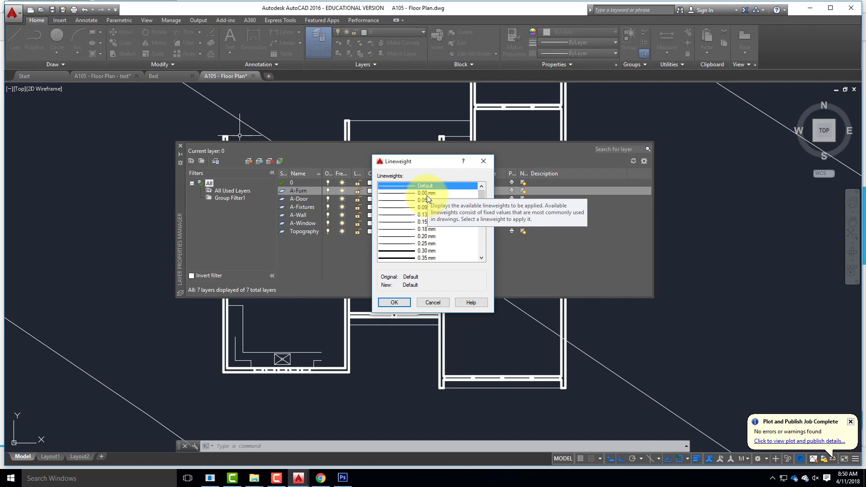
left_click(426, 193)
left_click(396, 303)
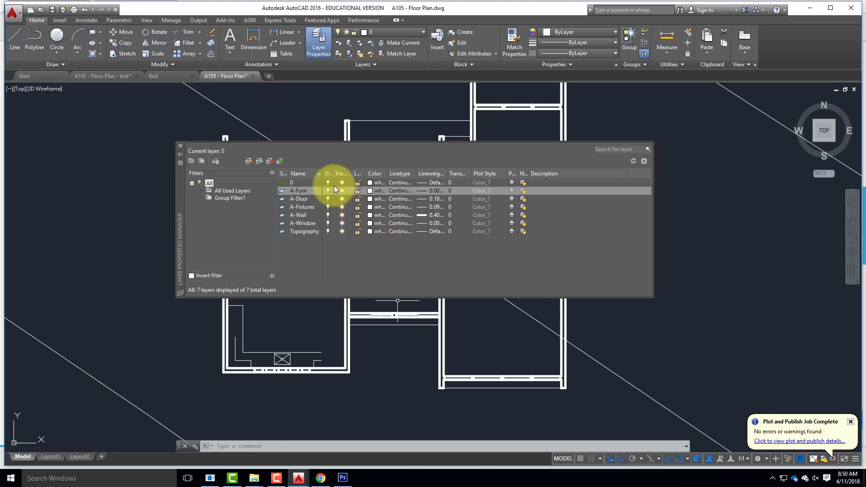
left_click(282, 191)
double_click(282, 191)
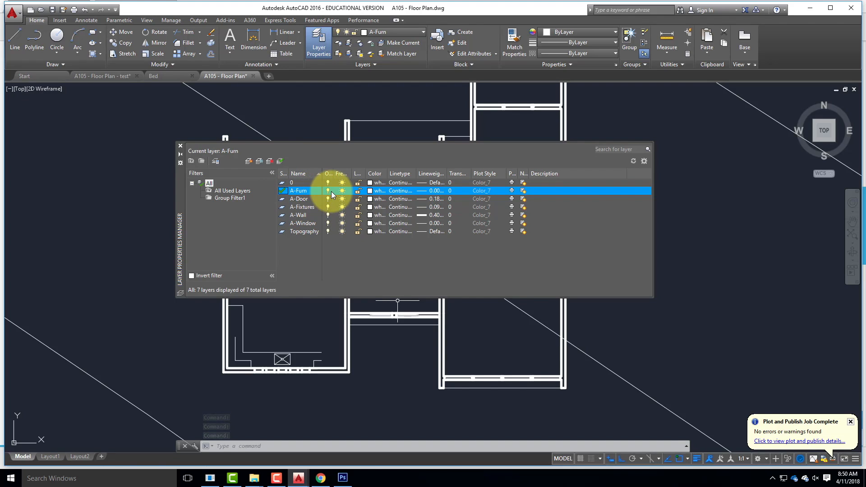
left_click(180, 146)
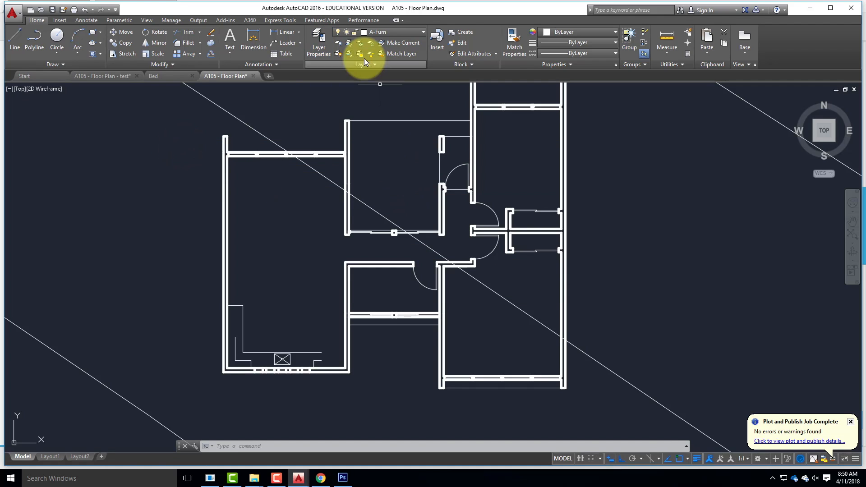
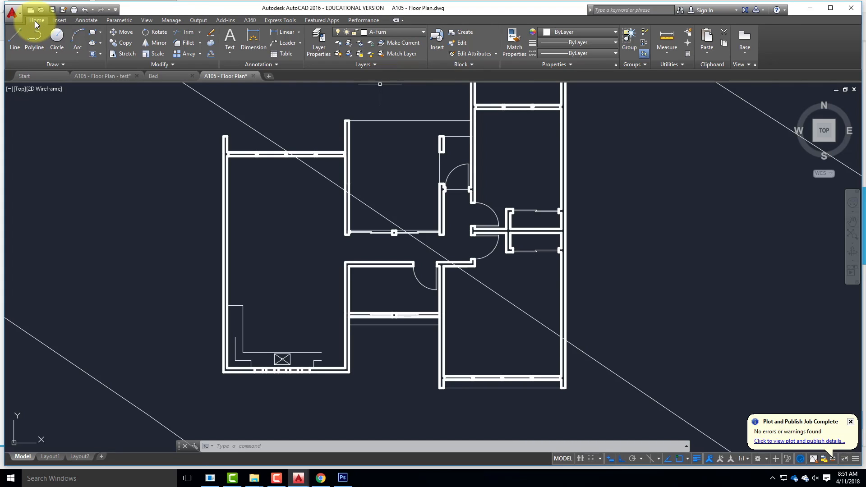
Start inserting a block and choose FIA CAD Blocks Furniture 08 Imperial from the Blocks folder as its source.
left_click(63, 21)
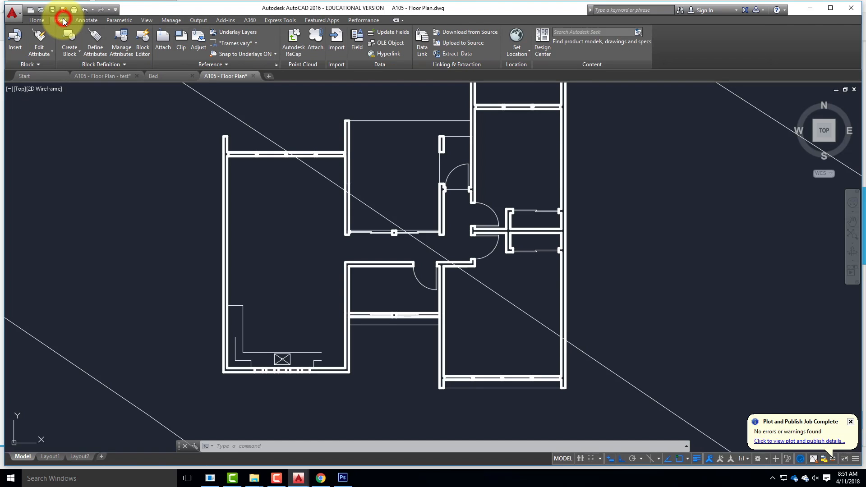
left_click(16, 44)
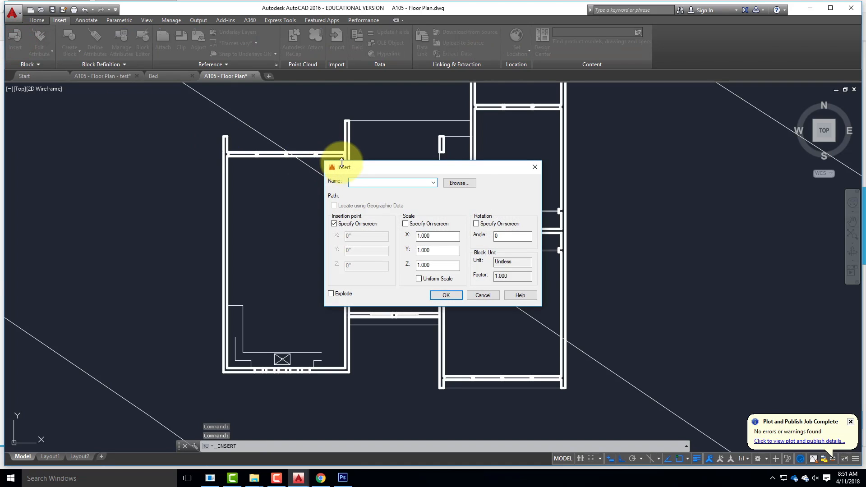
left_click_drag(345, 170, 333, 176)
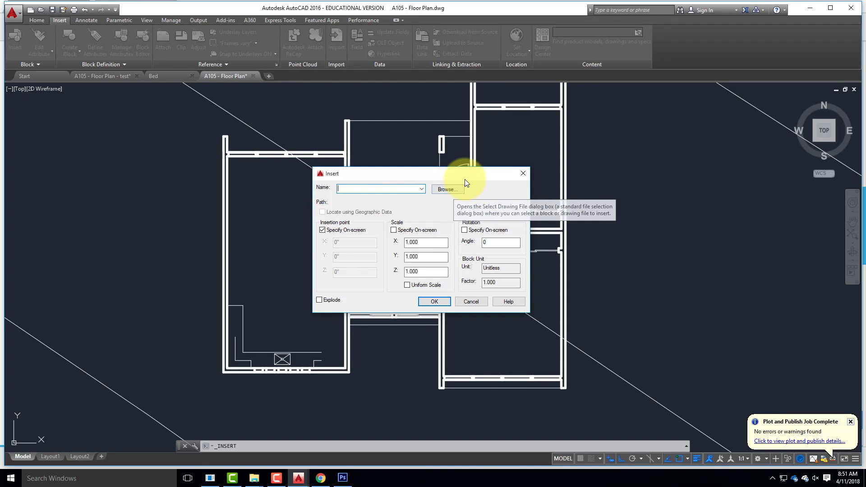
left_click(448, 190)
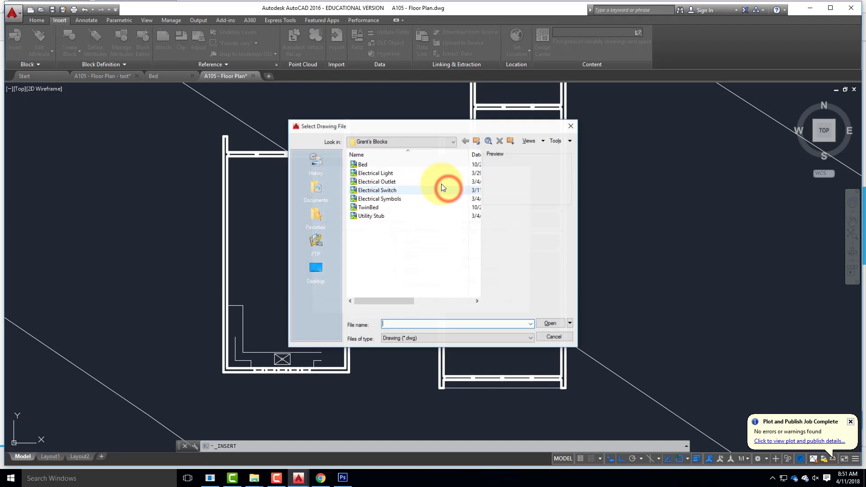
left_click(477, 141)
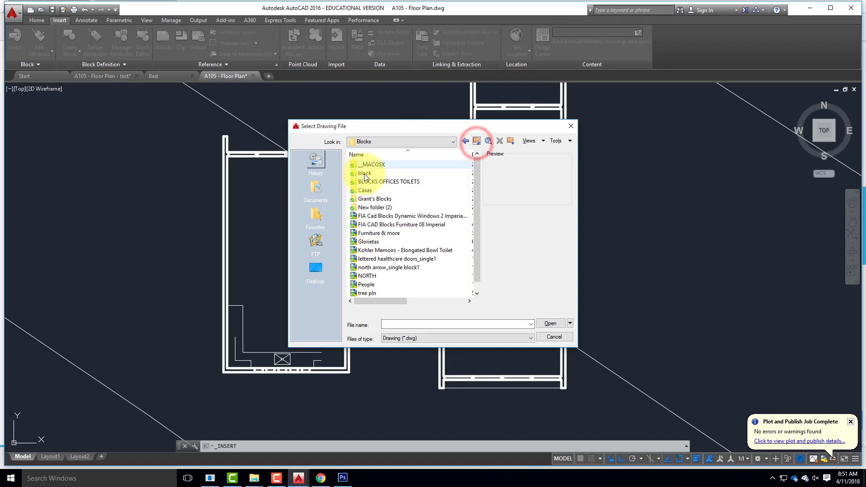
left_click(375, 227)
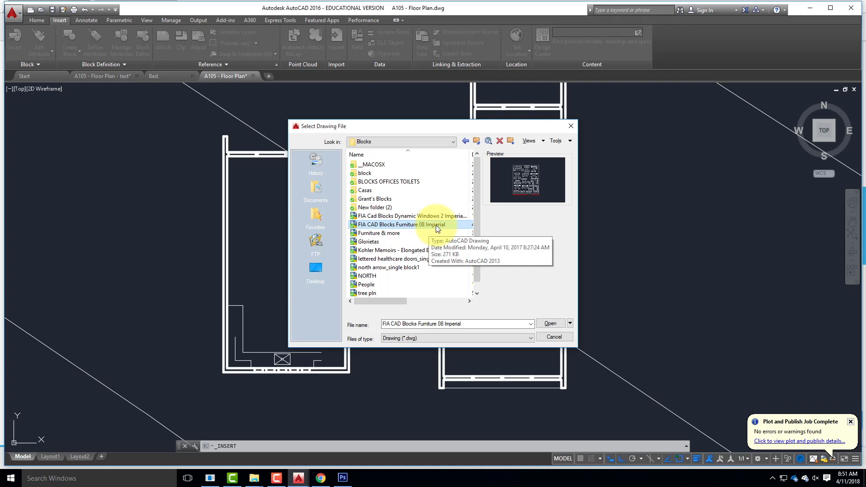
left_click(551, 324)
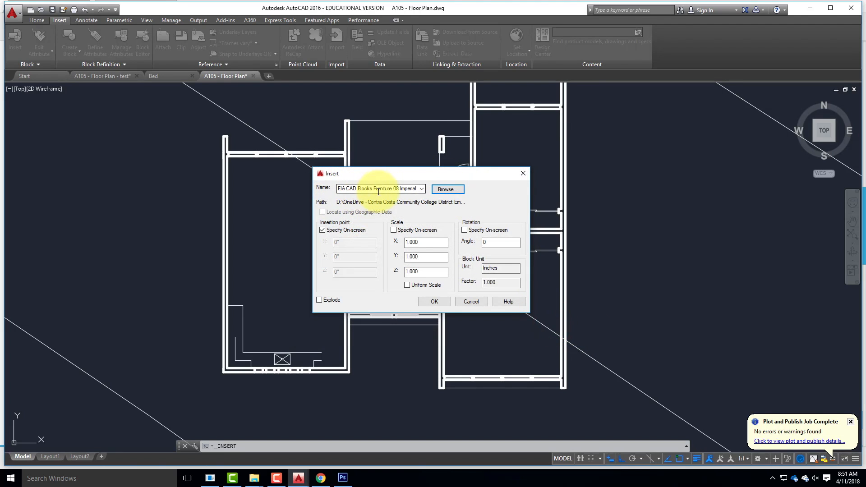
Place the furniture block sheet beside the floor plan at scale 1 and erase the placed sheet.
left_click(435, 302)
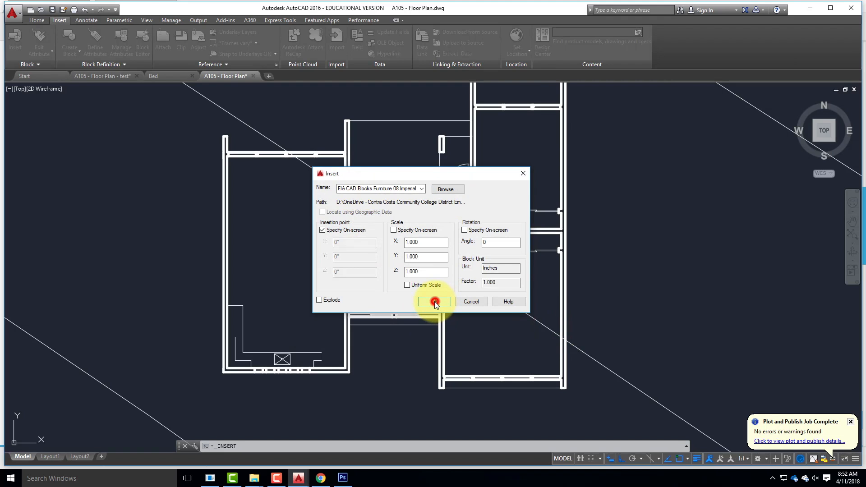
scroll(271, 300, "down", 5)
scroll(343, 296, "up", 5)
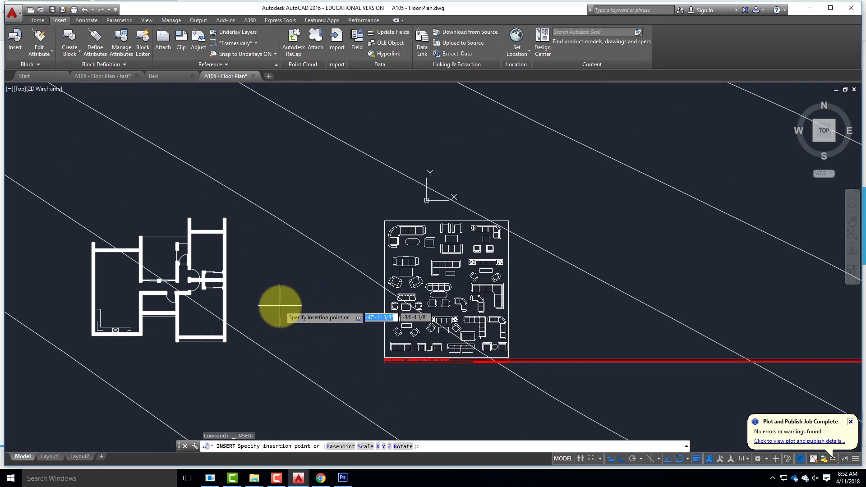
left_click(280, 306)
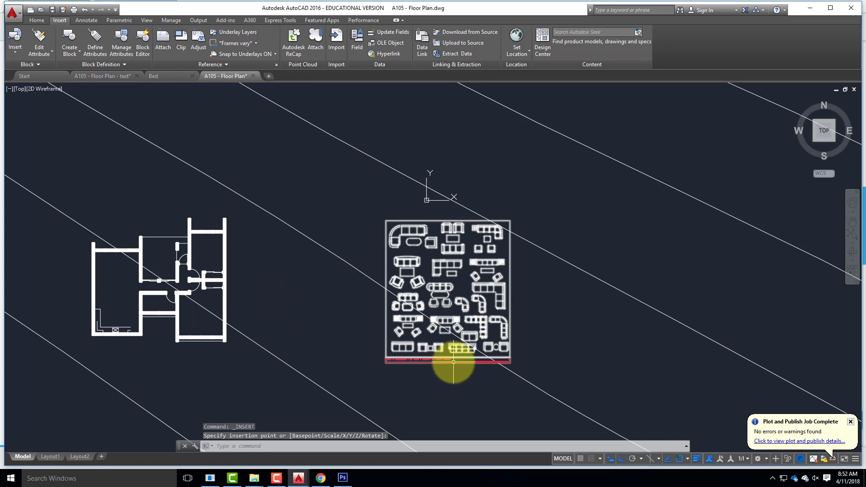
left_click(490, 286)
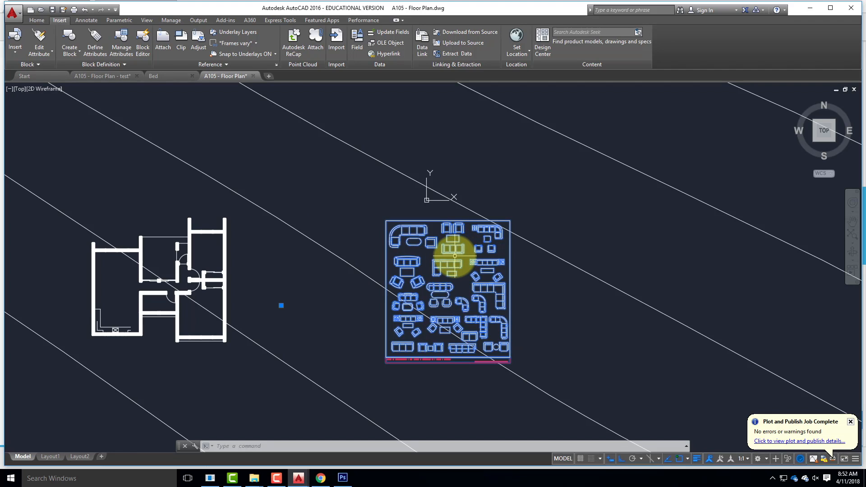
key("Delete")
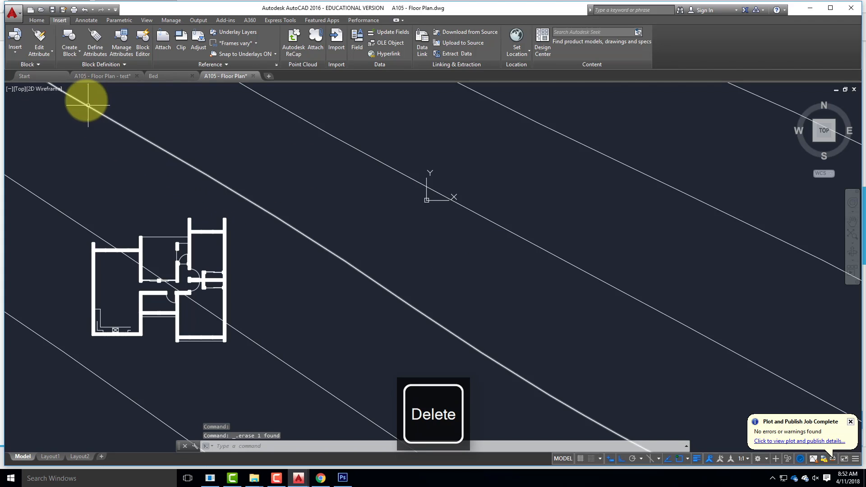
Insert the sofa arrangement 10 block at scale 1 and rotation 0 in the plan's leftmost room, just below its upper window wall.
left_click(37, 65)
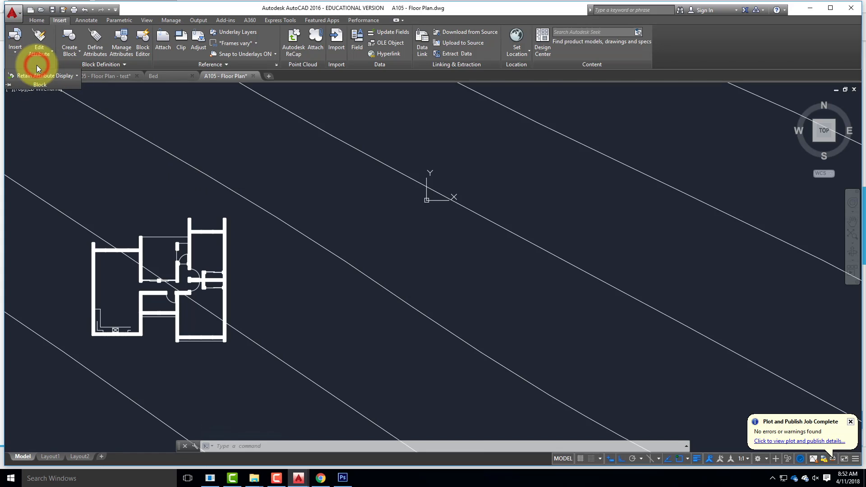
left_click(37, 70)
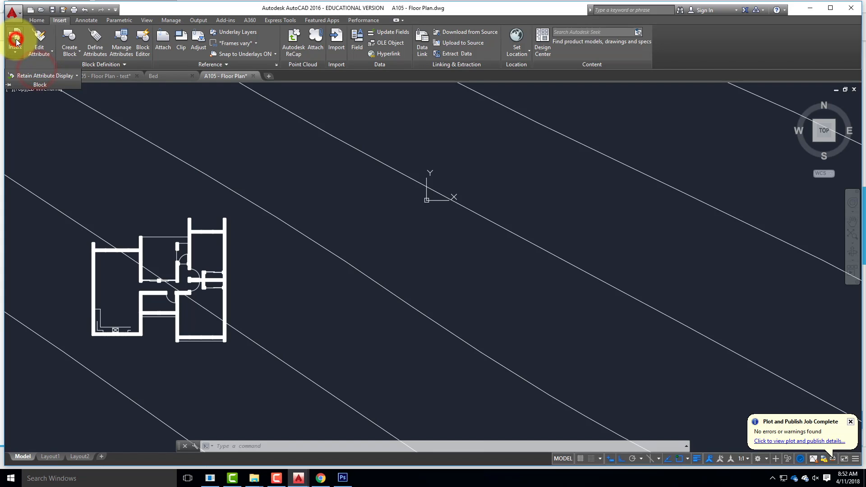
left_click(16, 40)
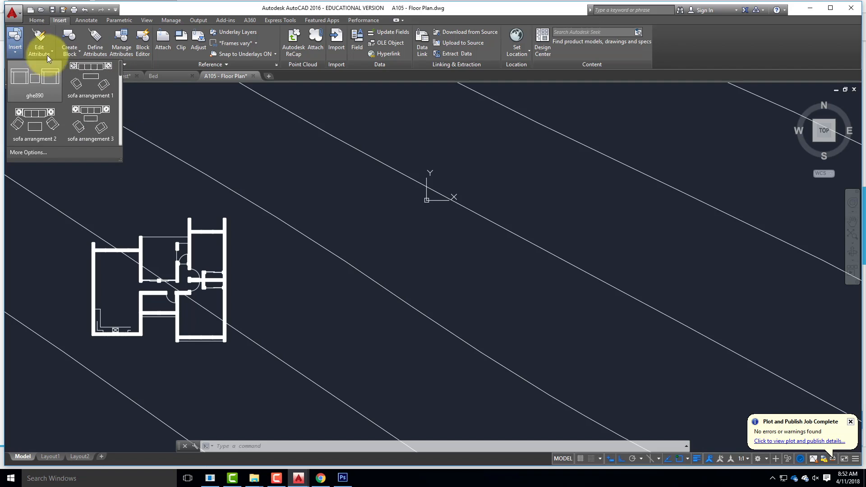
left_click(12, 40)
left_click(13, 40)
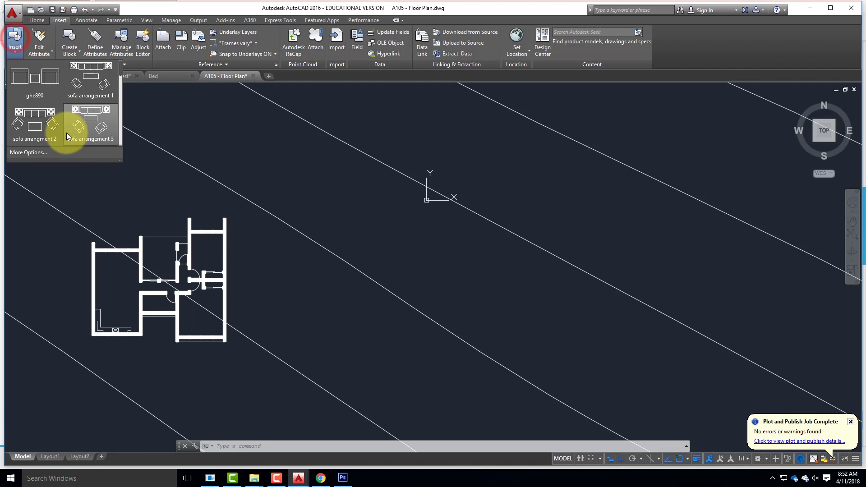
left_click_drag(120, 70, 132, 102)
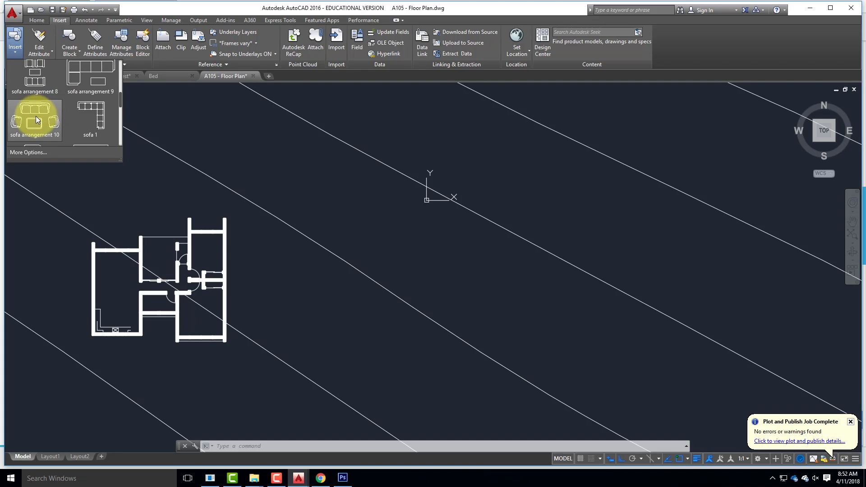
scroll(54, 127, "down", 1)
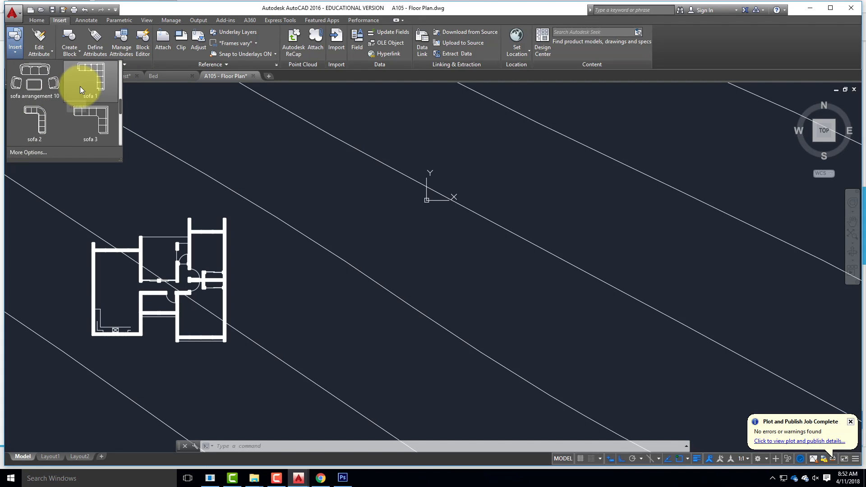
left_click(41, 82)
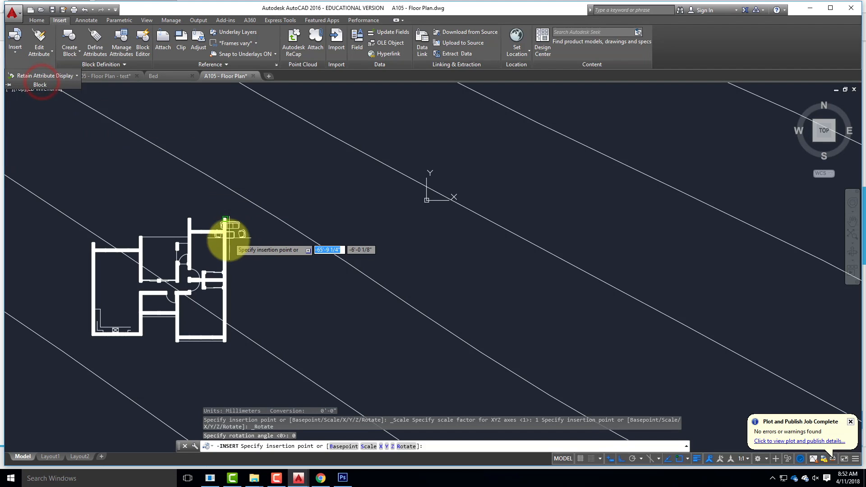
scroll(110, 284, "up", 4)
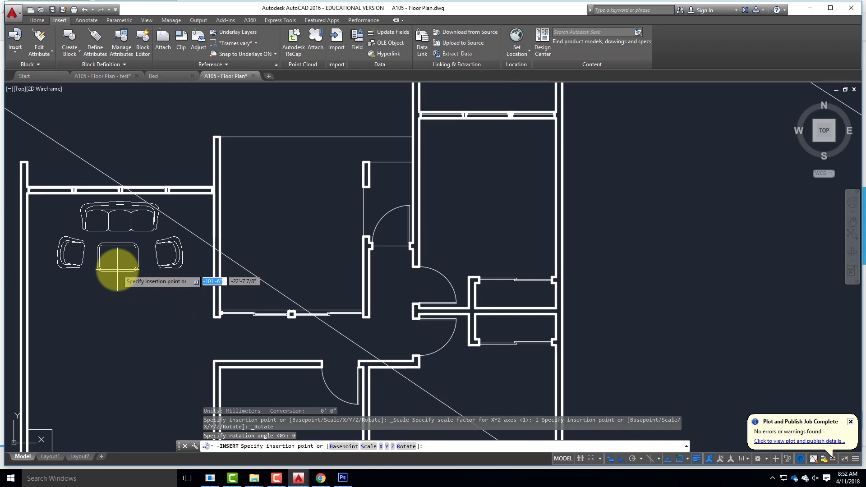
left_click(117, 270)
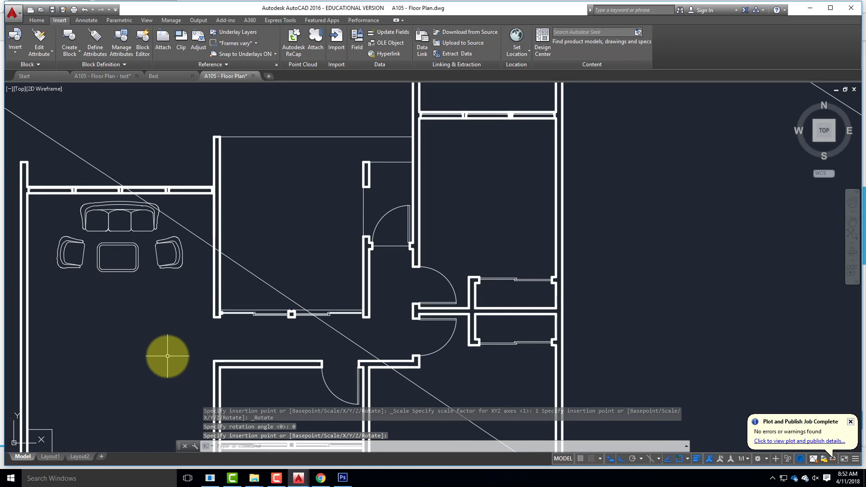
left_click(1, 32)
left_click(15, 51)
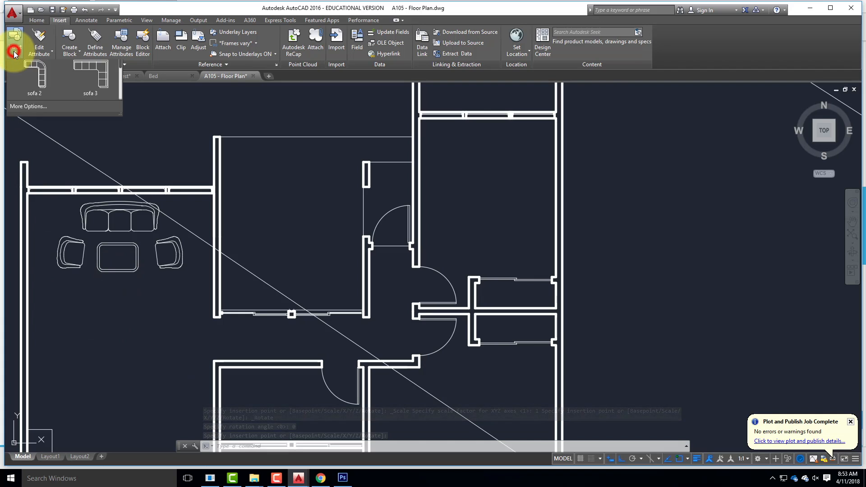
left_click_drag(119, 103, 120, 66)
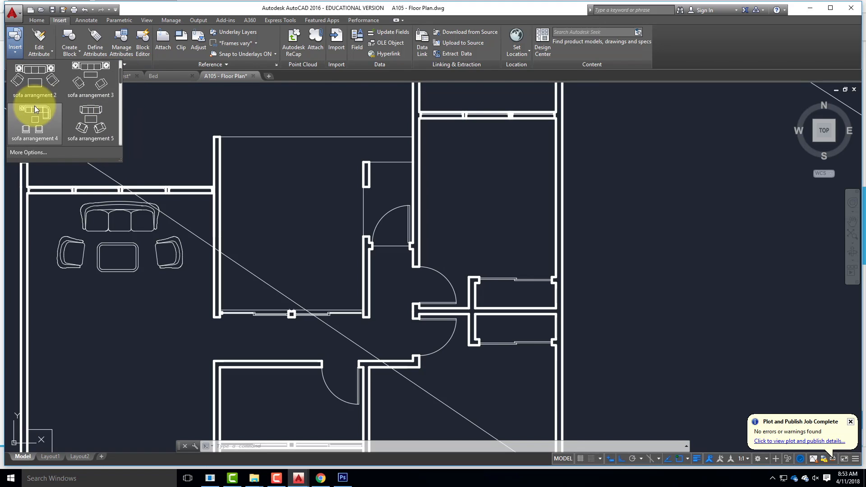
left_click(47, 93)
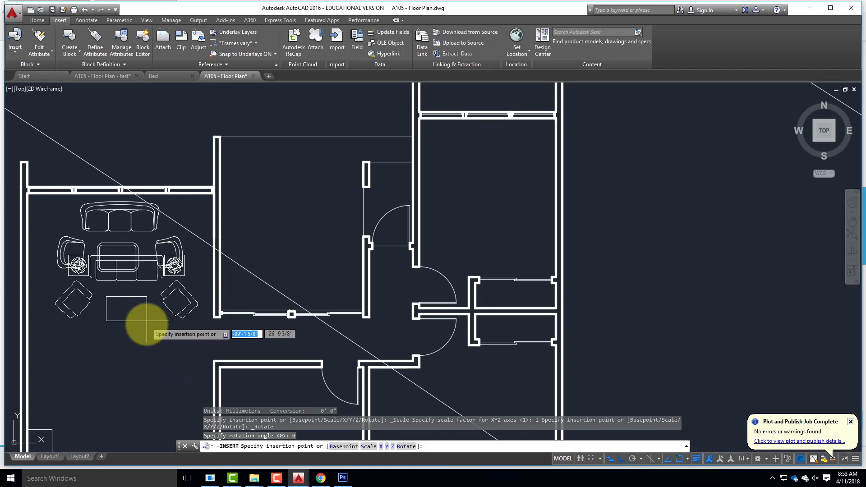
key("Escape")
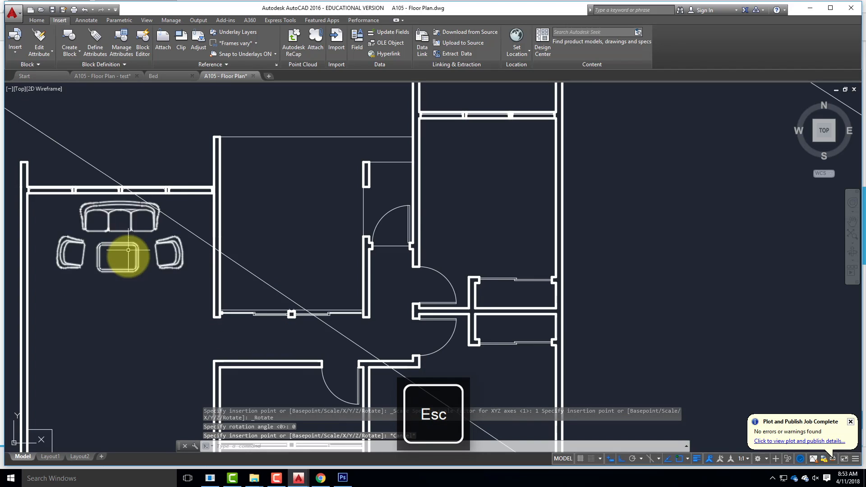
Select the sofa arrangement block placed in the leftmost room and bring up the modify commands.
left_click(128, 244)
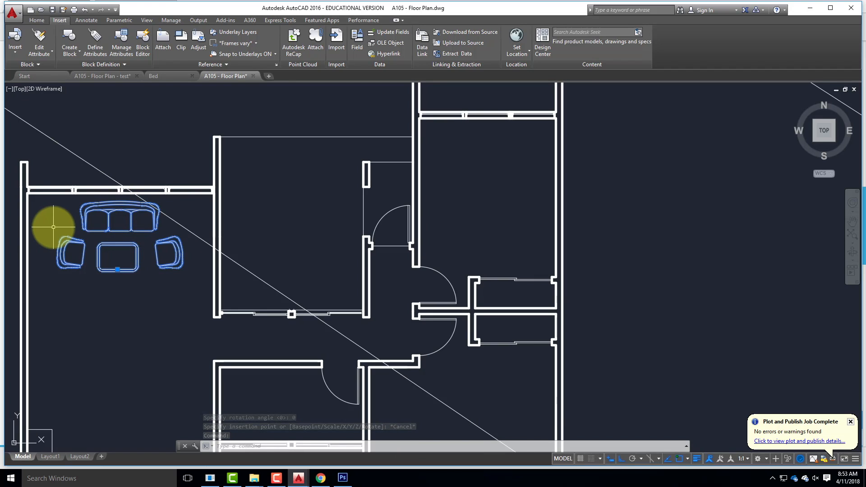
left_click(36, 21)
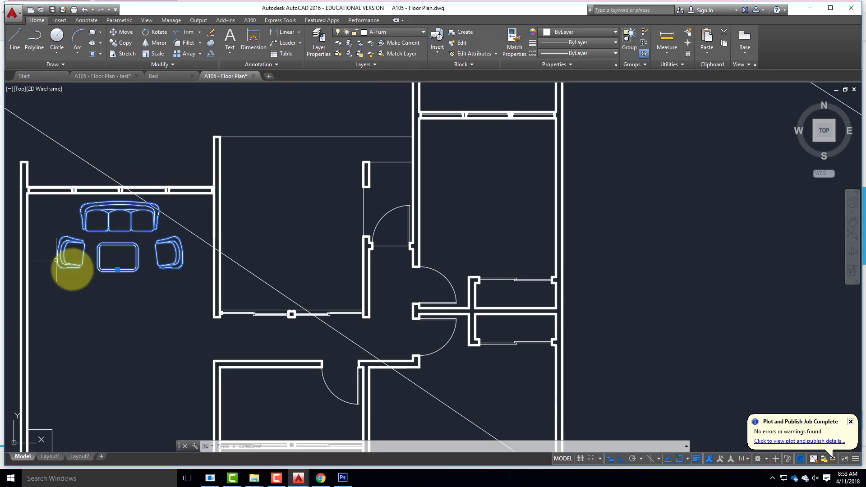
Deselect the sofa arrangement and load the previous plot's settings for plotting the floor plan.
mouse_move(158, 213)
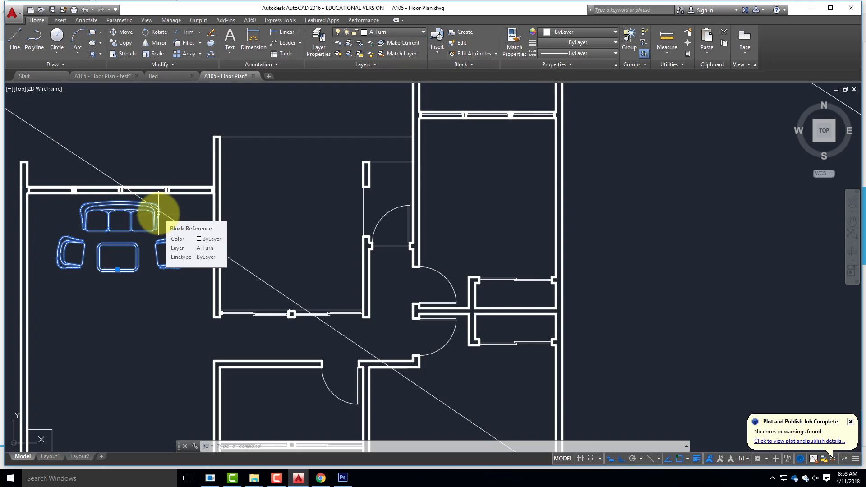
key("Escape")
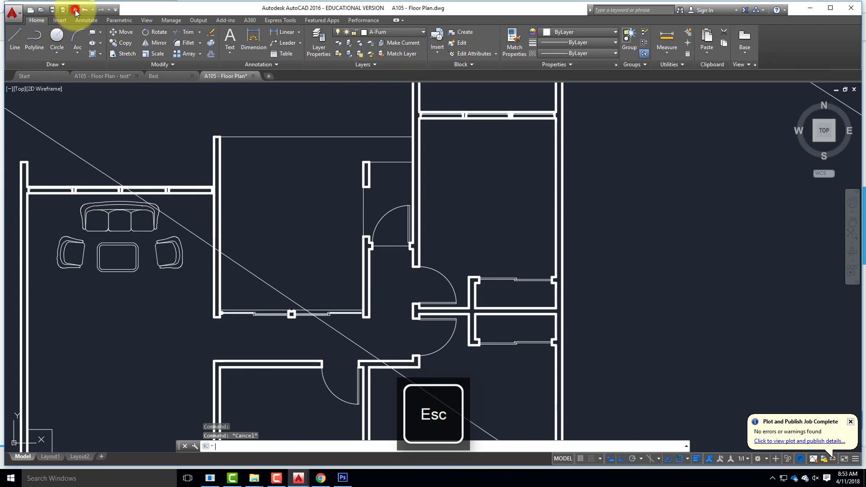
left_click(75, 10)
left_click(401, 261)
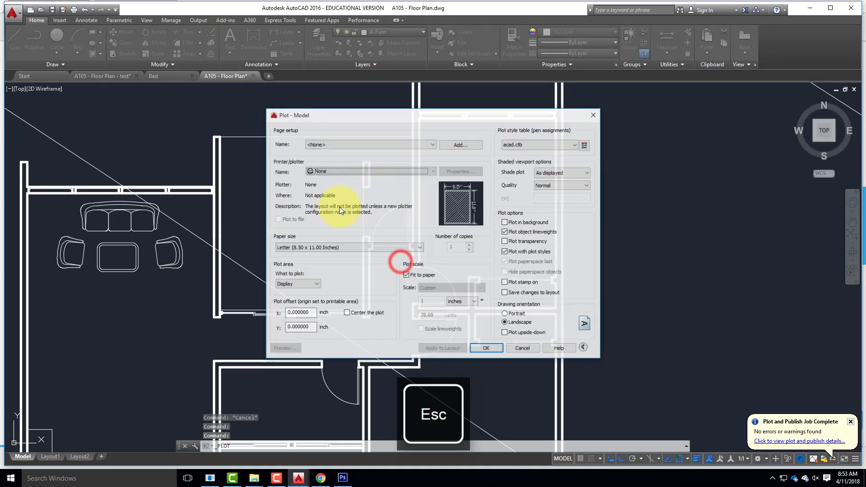
left_click(337, 143)
left_click(335, 159)
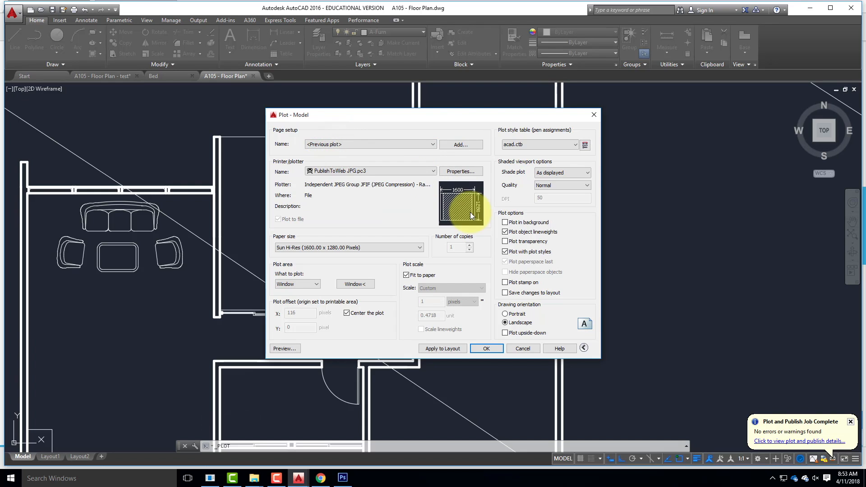
Plot the floor plan to a JPG file named A105 - Floor Plan-Model_02 in the Ex119_S2018 folder.
left_click(487, 349)
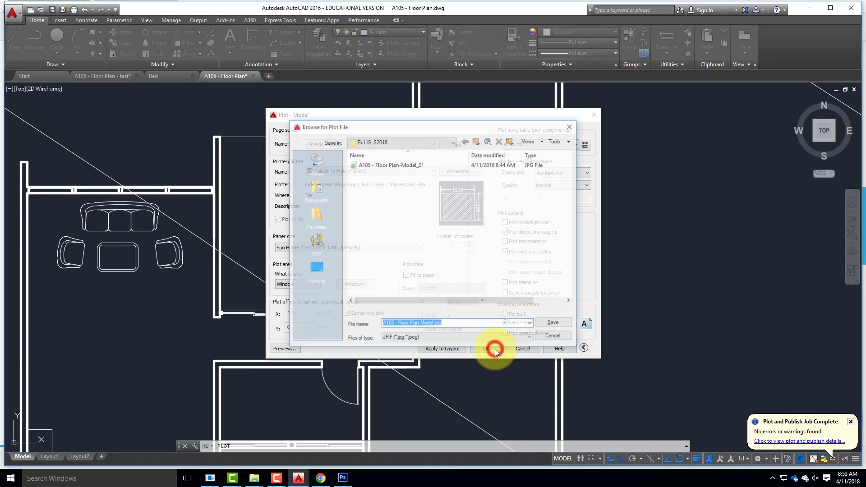
left_click(409, 165)
left_click(451, 324)
key("BackSpace")
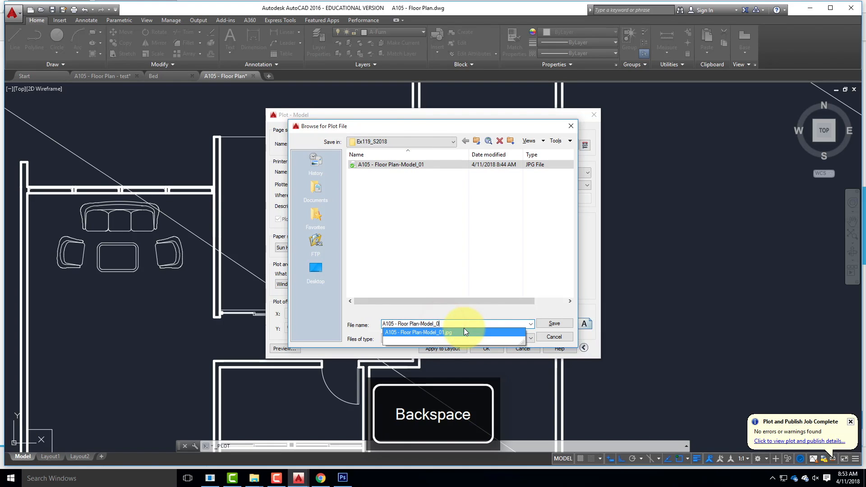
type("2")
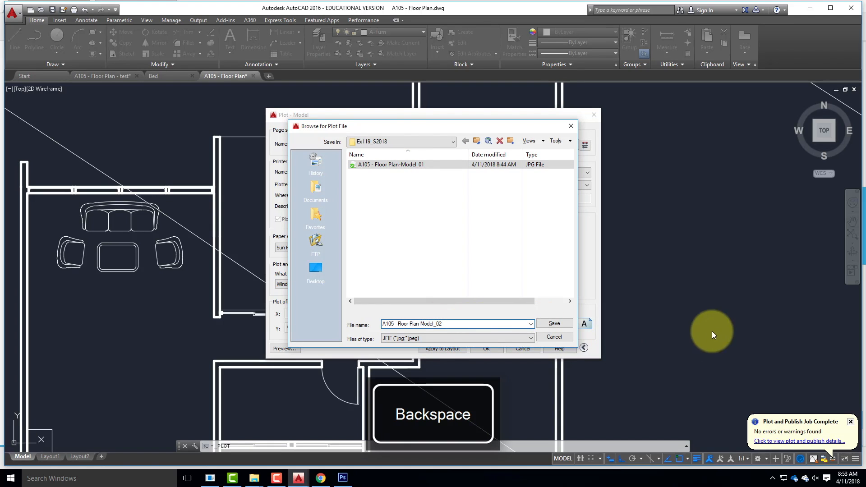
left_click(560, 324)
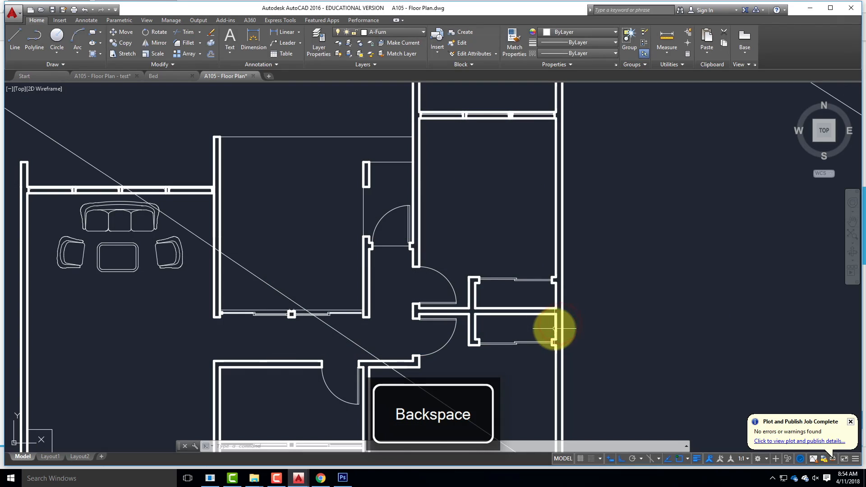
Open A105 - Floor Plan-Model_02.jpg in Photoshop to check the plot, and return to AutoCAD.
left_click(343, 478)
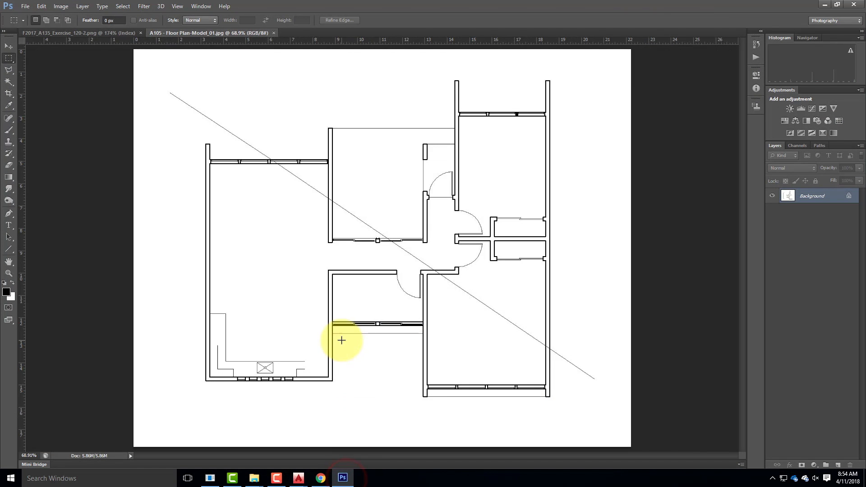
left_click(25, 7)
left_click(34, 26)
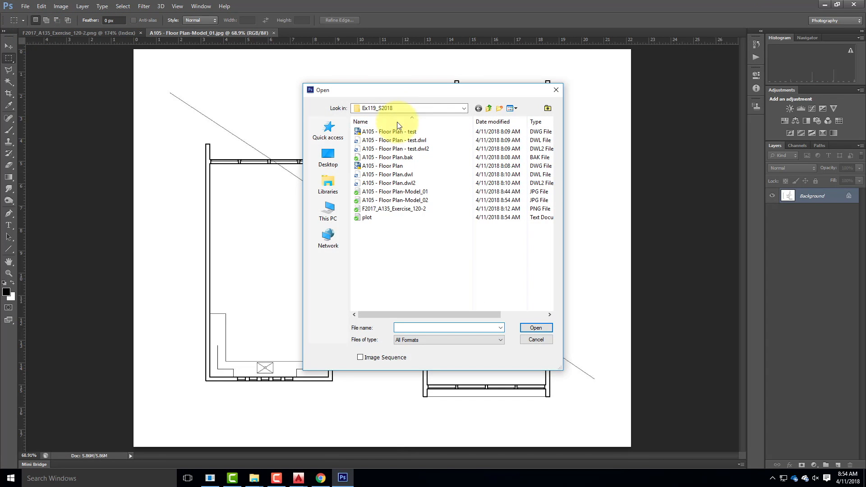
left_click(399, 201)
left_click(541, 329)
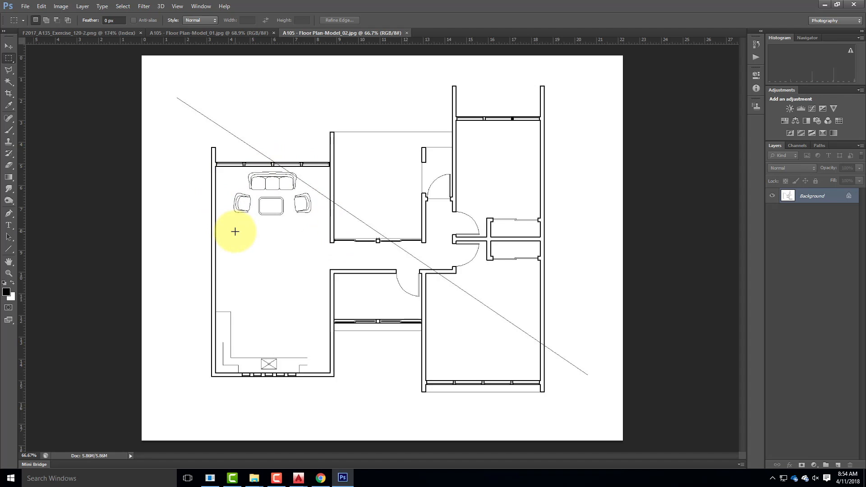
left_click(825, 4)
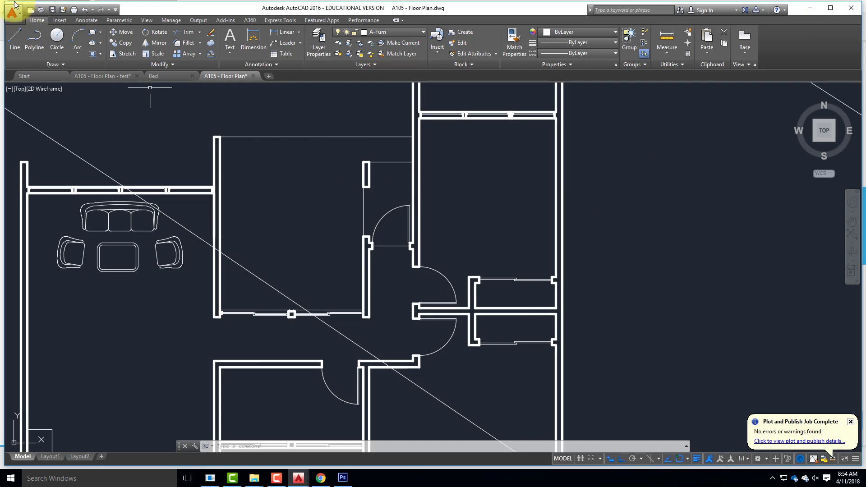
Insert the Bed drawing file from the personal blocks folder as a block in the empty area east of the floor plan.
left_click(60, 20)
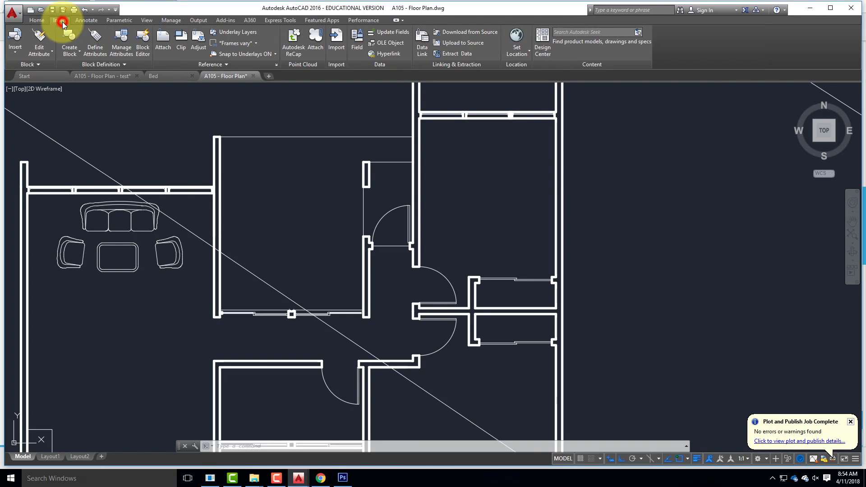
left_click(14, 55)
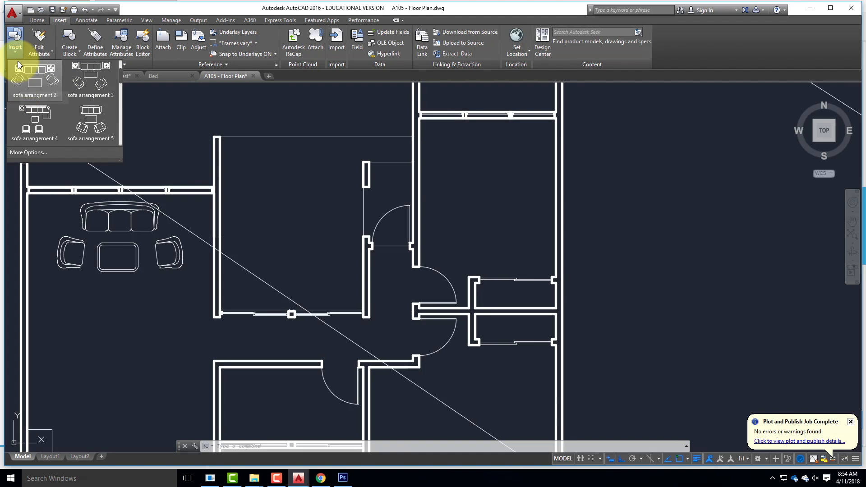
left_click_drag(120, 74, 118, 147)
left_click(41, 155)
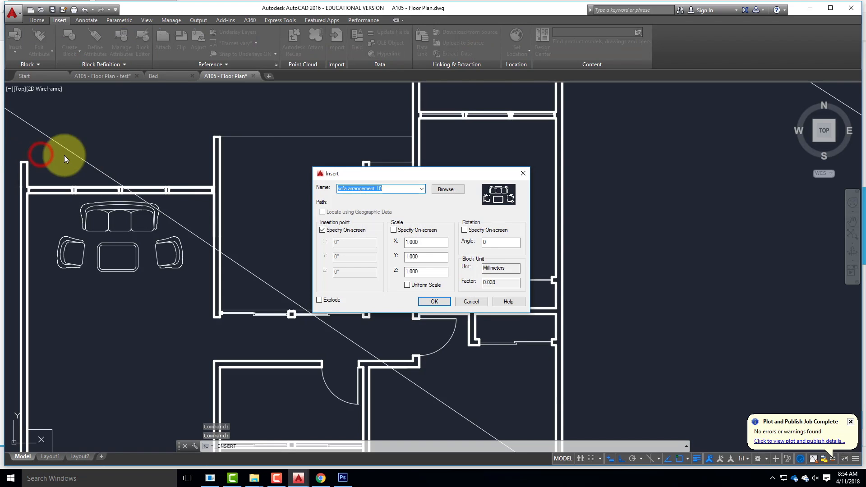
left_click_drag(394, 173, 373, 177)
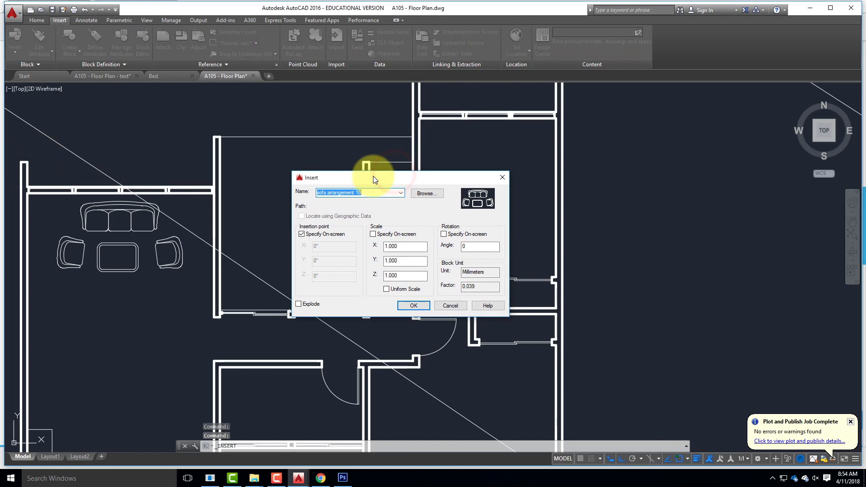
left_click(426, 193)
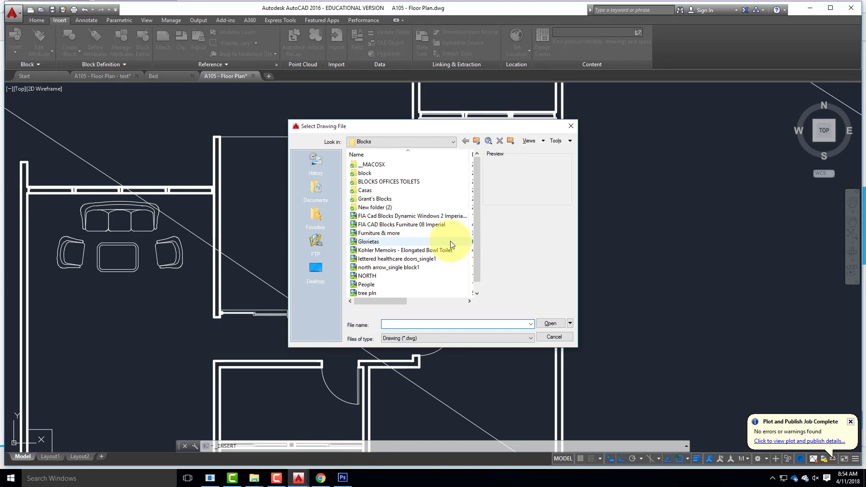
scroll(445, 247, "down", 1)
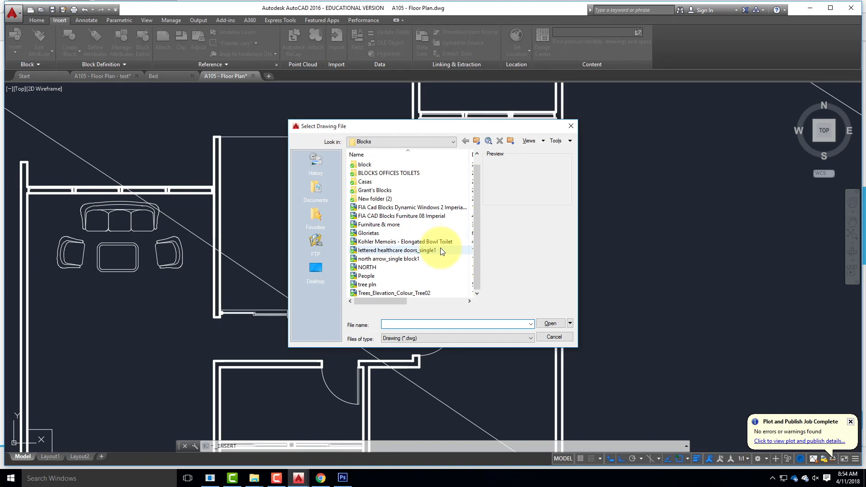
scroll(429, 285, "up", 1)
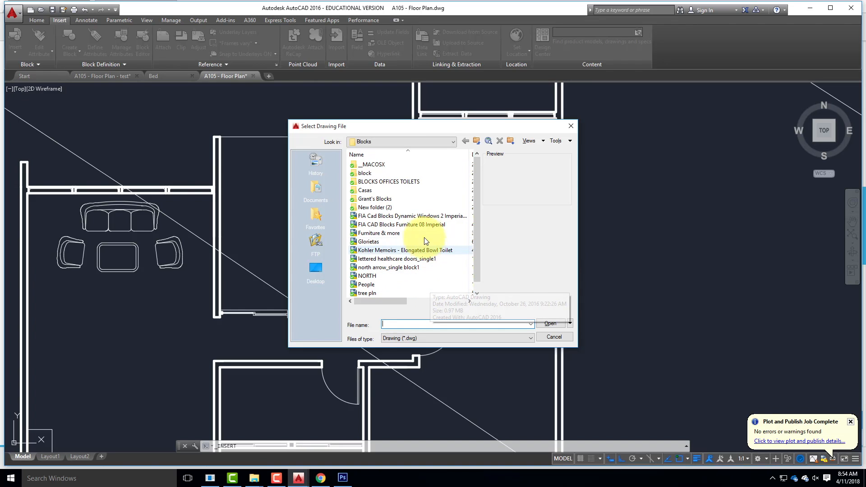
double_click(373, 199)
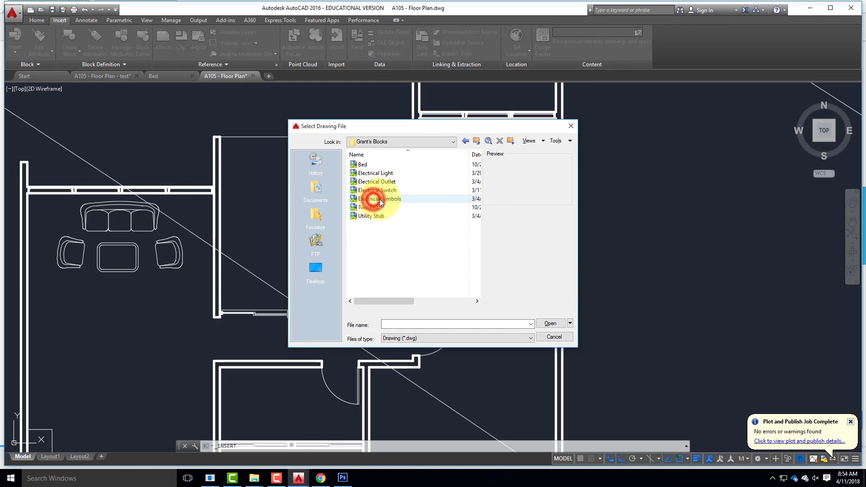
left_click(365, 166)
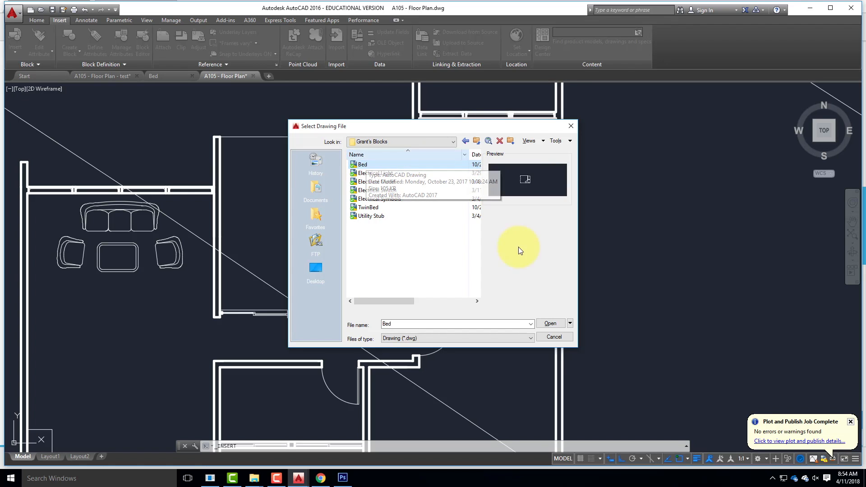
left_click(550, 324)
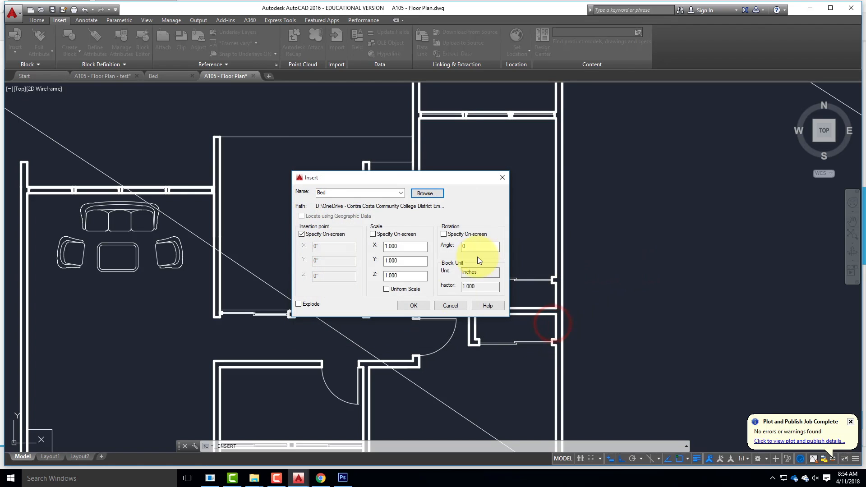
left_click(423, 307)
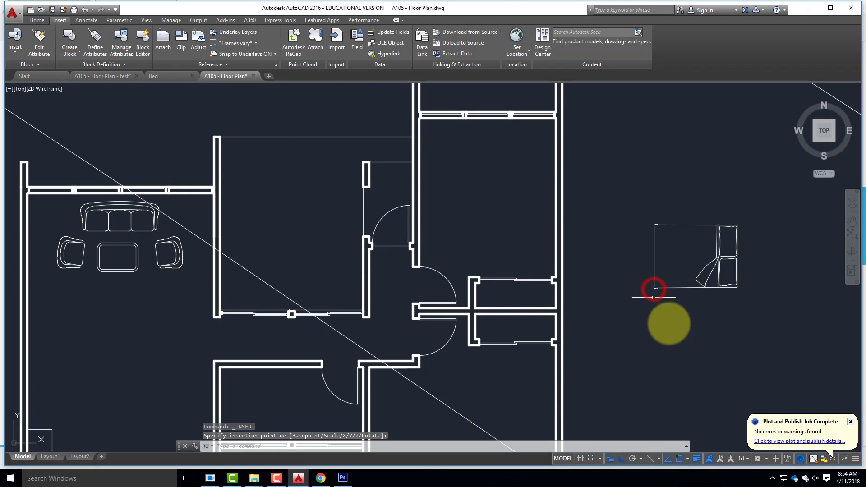
Delete the Bed block placed east of the floor plan.
left_click(653, 233)
left_click(753, 306)
left_click(681, 255)
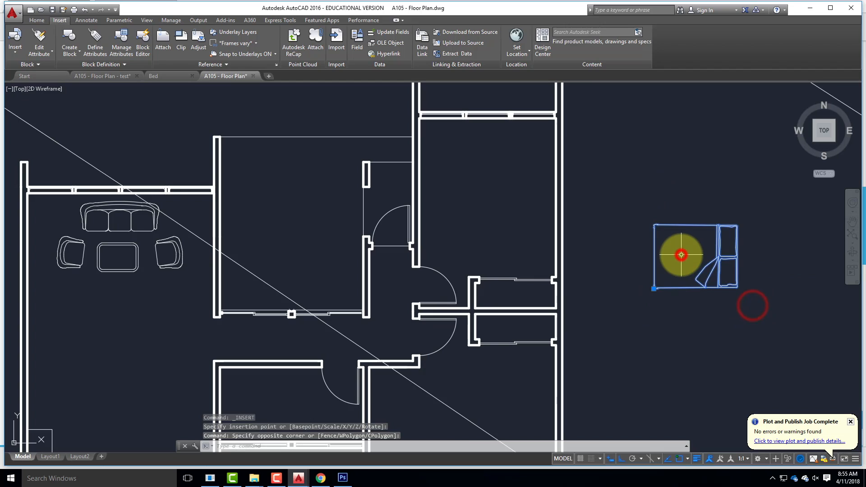
key("Delete")
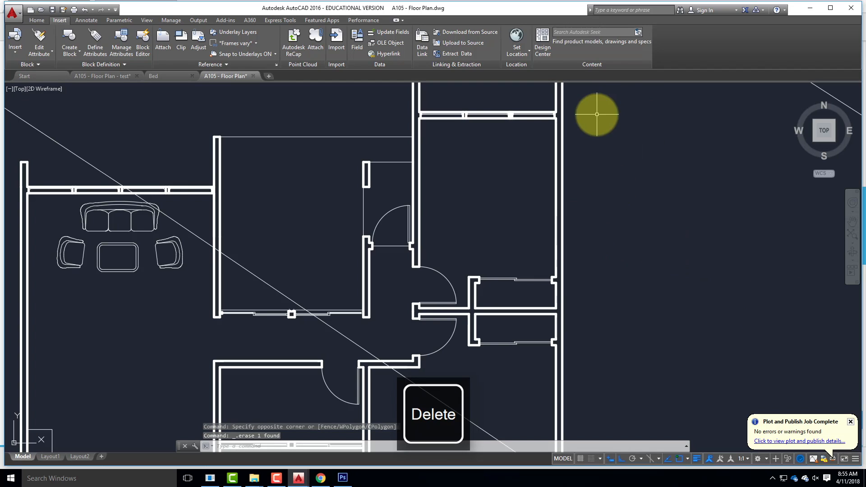
Insert the Bed - Casual block in the empty area east of the floor plan.
left_click(16, 51)
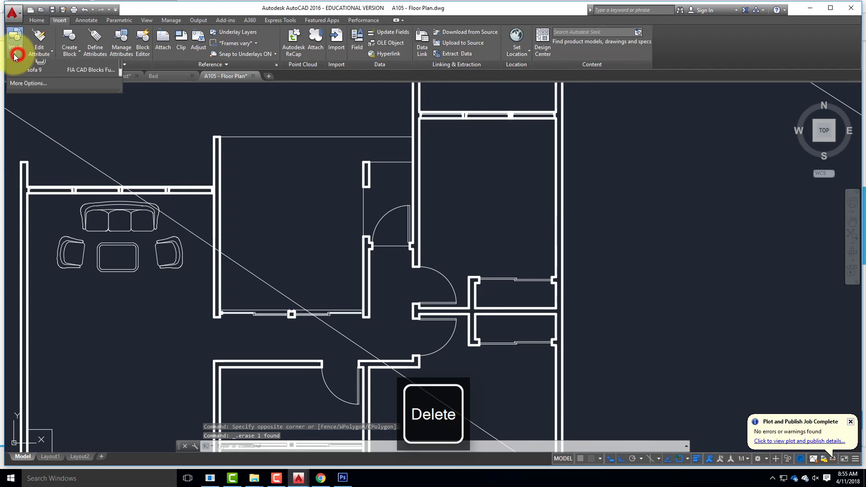
scroll(120, 134, "down", 1)
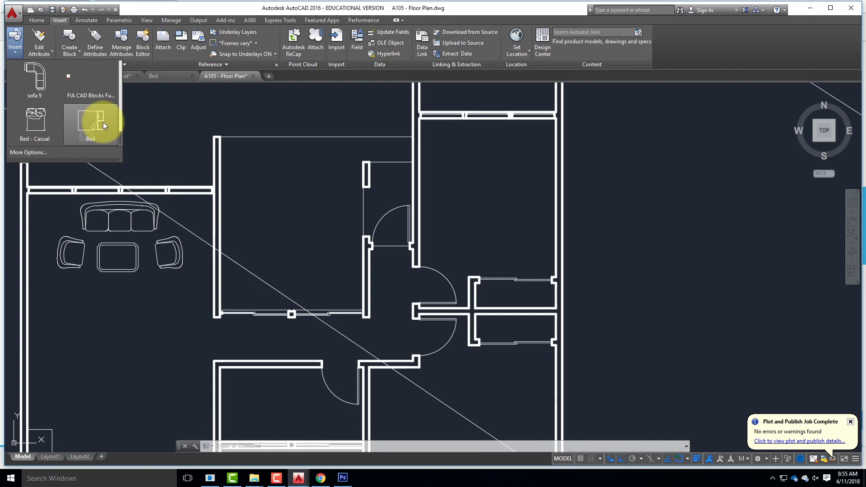
left_click(38, 129)
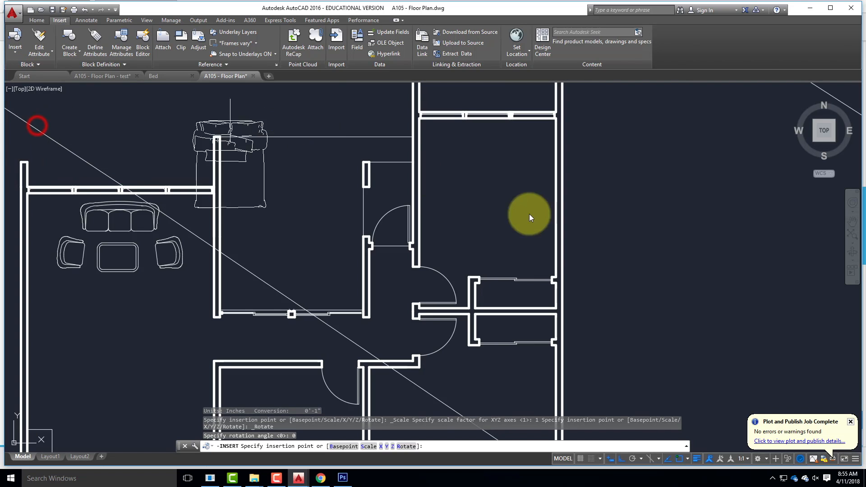
left_click(662, 214)
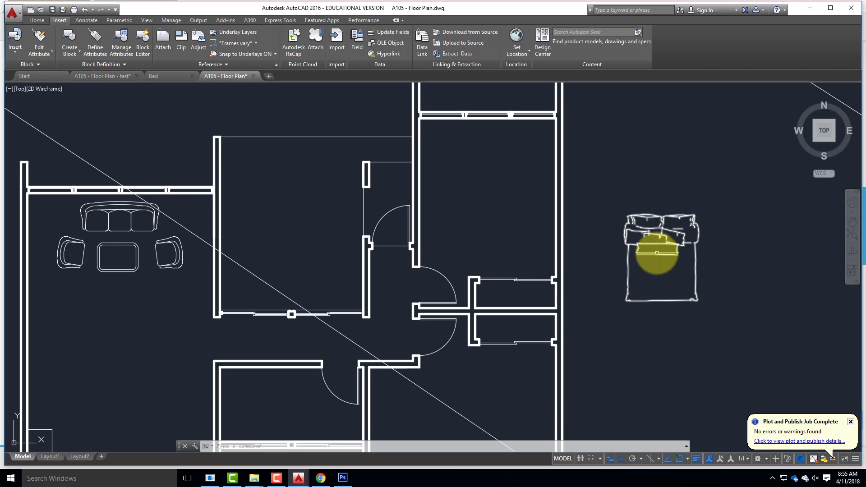
Change the bed block's variant to RH Sleigh - Queen, Standard - Twin and finally Standard - Double.
left_click(624, 266)
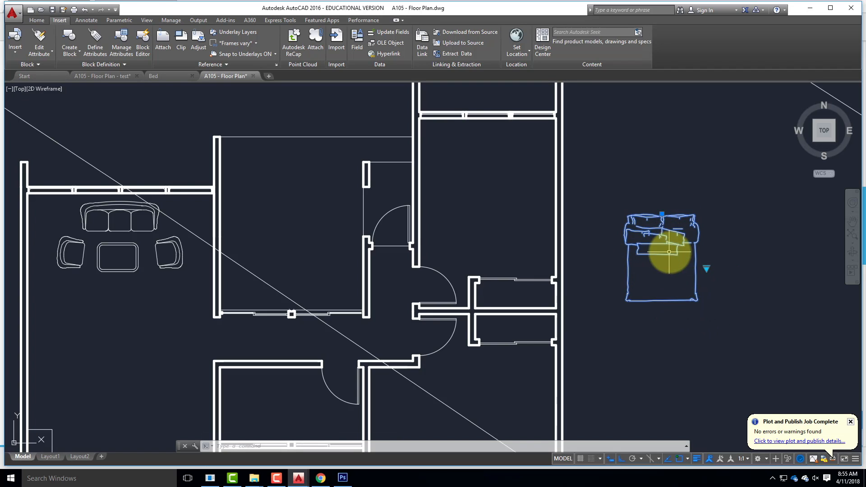
left_click(707, 268)
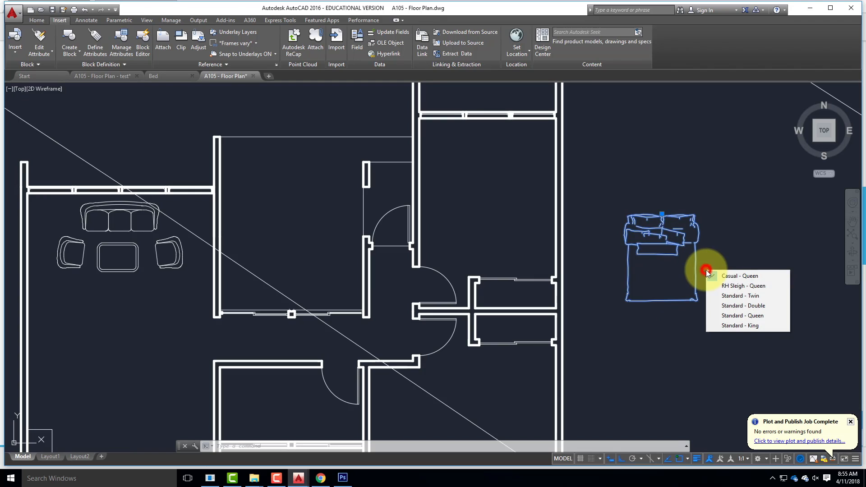
left_click(728, 288)
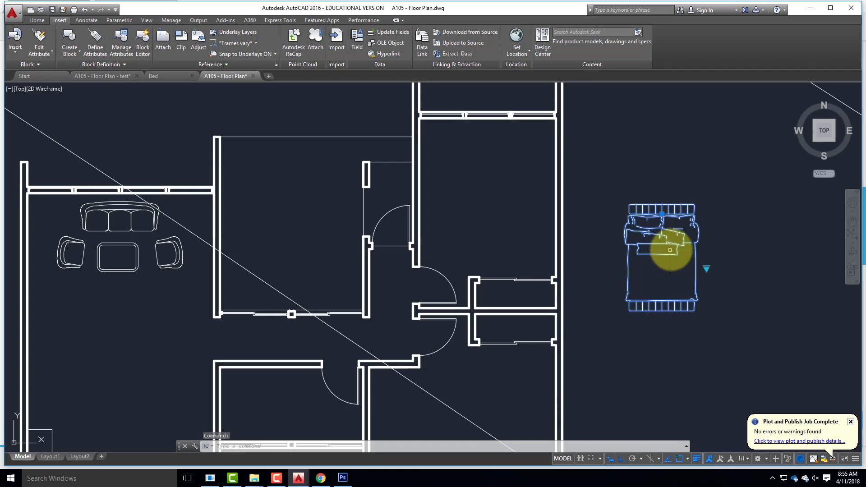
left_click(707, 269)
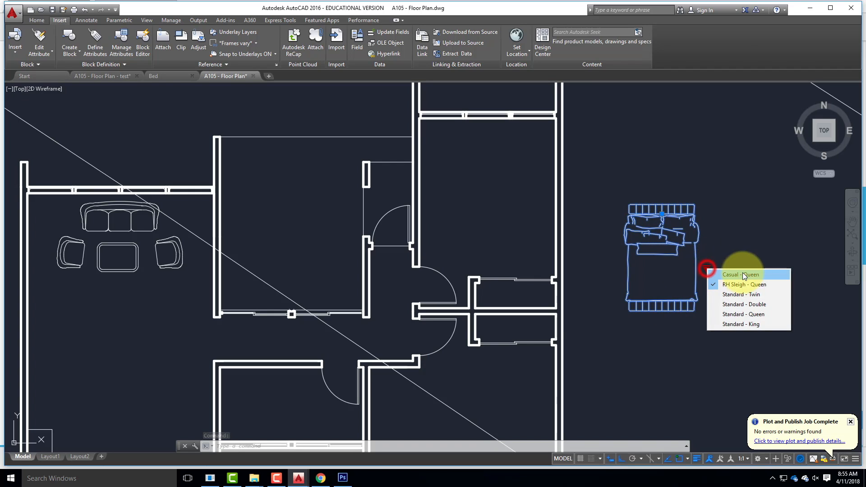
left_click(741, 296)
left_click(707, 268)
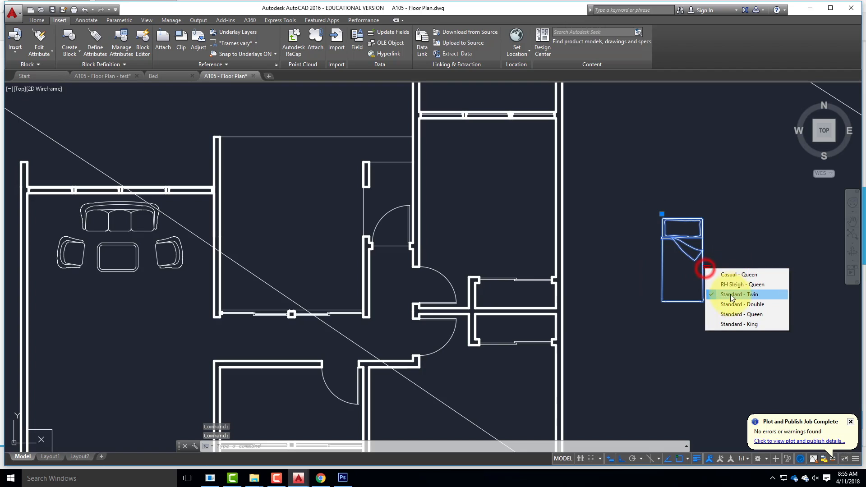
left_click(731, 305)
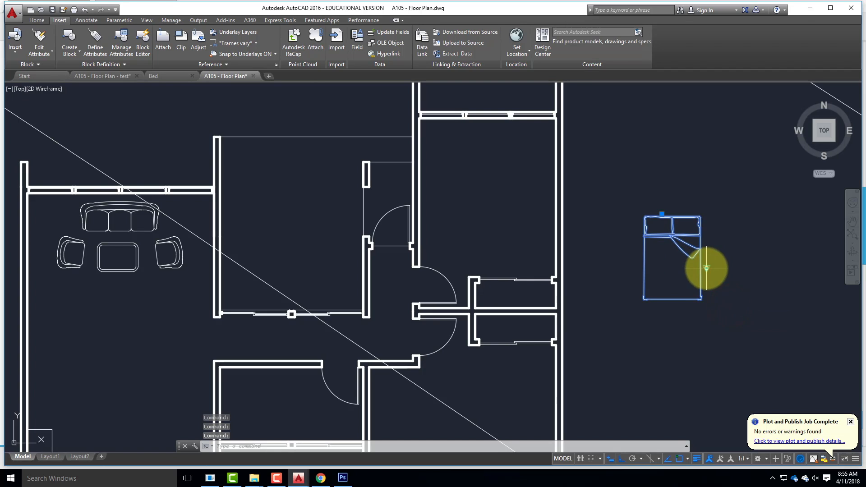
Change the selected bed block's variant to Standard - Queen and finally Standard - King.
left_click(707, 269)
left_click(726, 313)
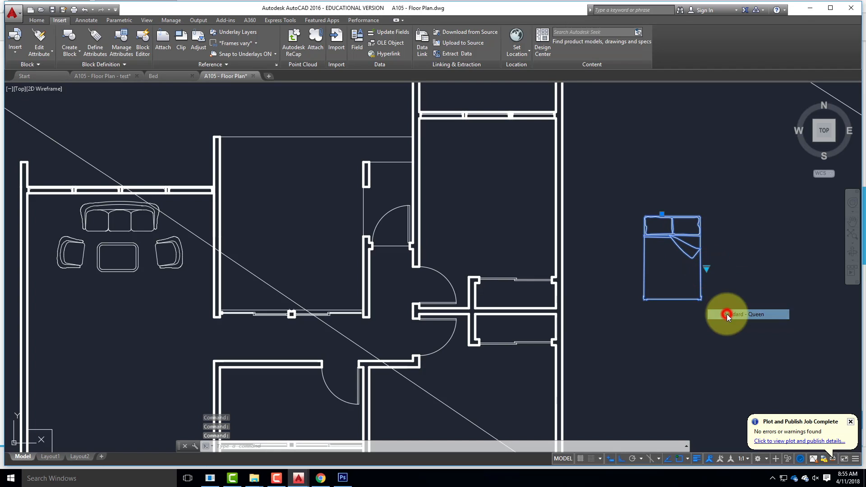
left_click(706, 268)
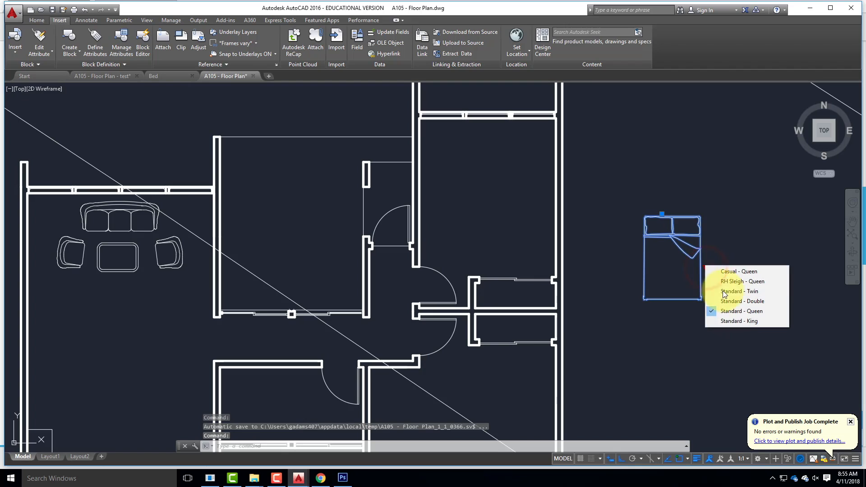
left_click(736, 322)
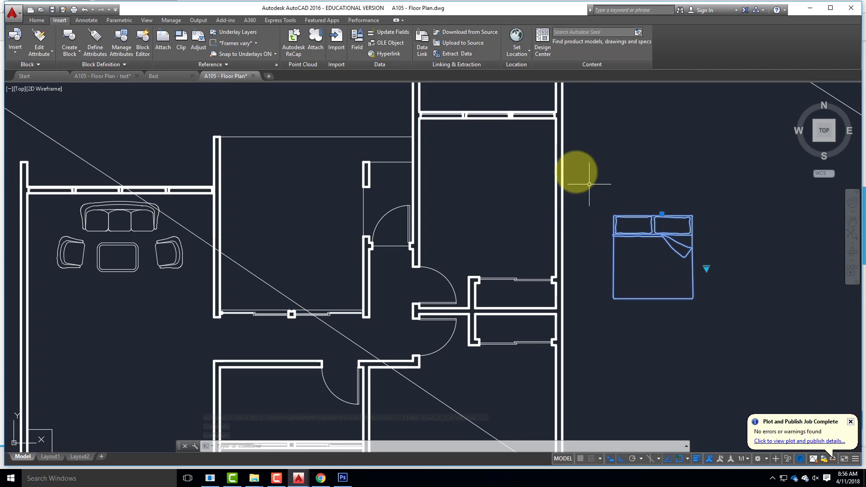
Turn ortho mode off and move the king bed block by its grip into the southeast bedroom.
scroll(480, 165, "down", 4)
scroll(513, 248, "up", 2)
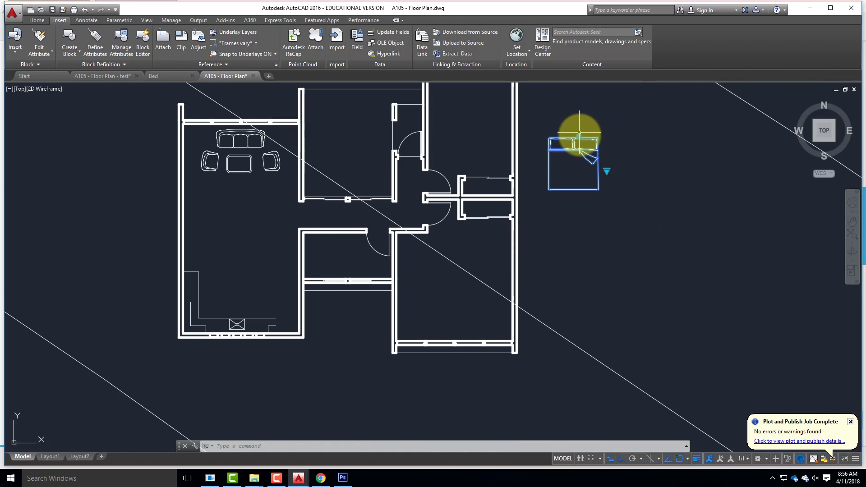
left_click(579, 137)
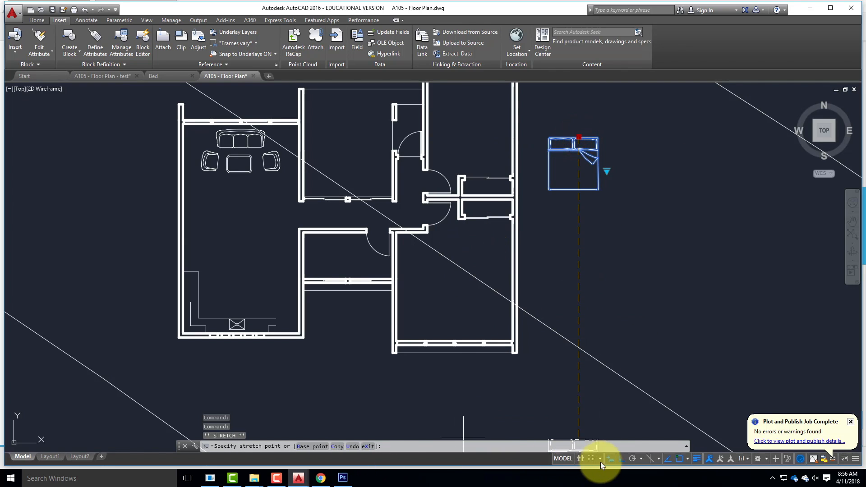
left_click(623, 462)
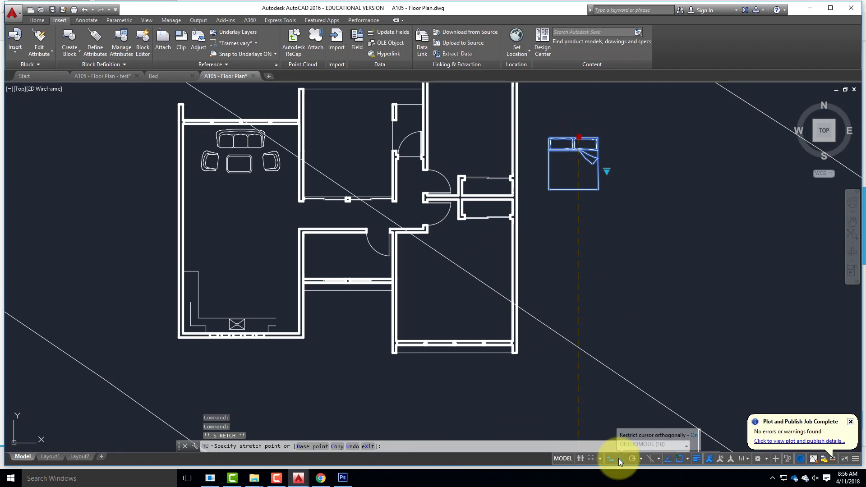
scroll(472, 264, "up", 8)
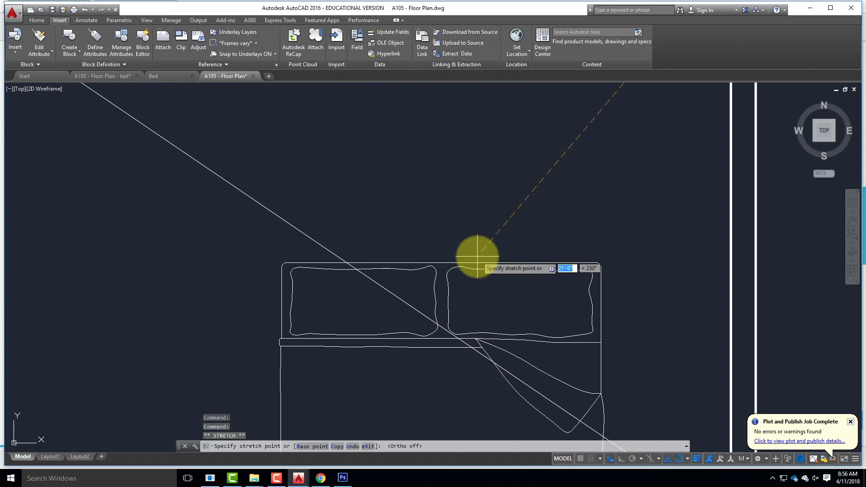
left_click(474, 261)
scroll(478, 250, "down", 6)
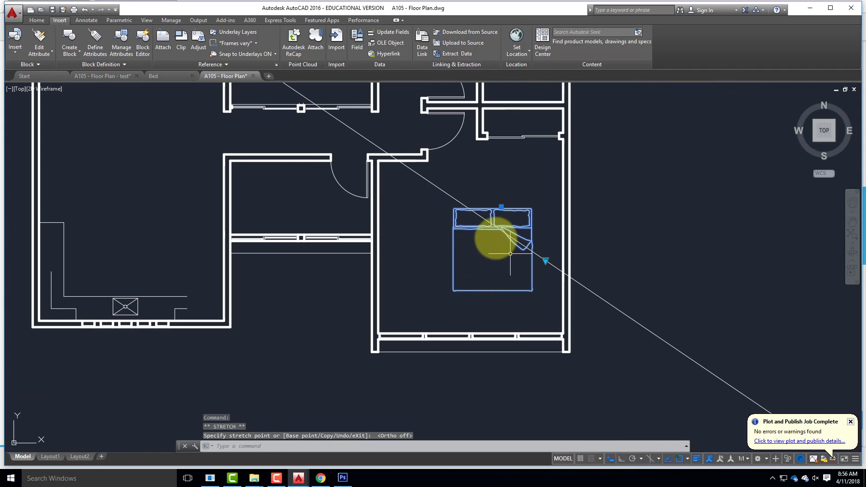
Rotate the king bed 90° clockwise about its centre with ortho mode on, so the pillows face the east wall.
left_click(36, 21)
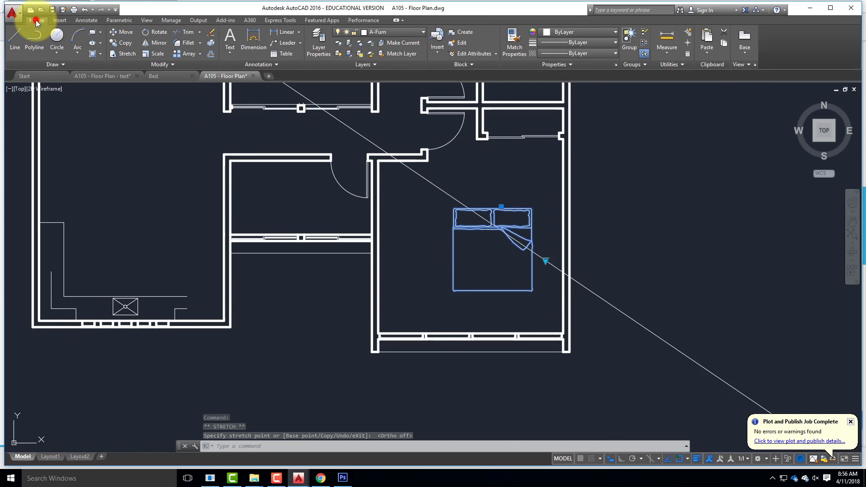
left_click(145, 33)
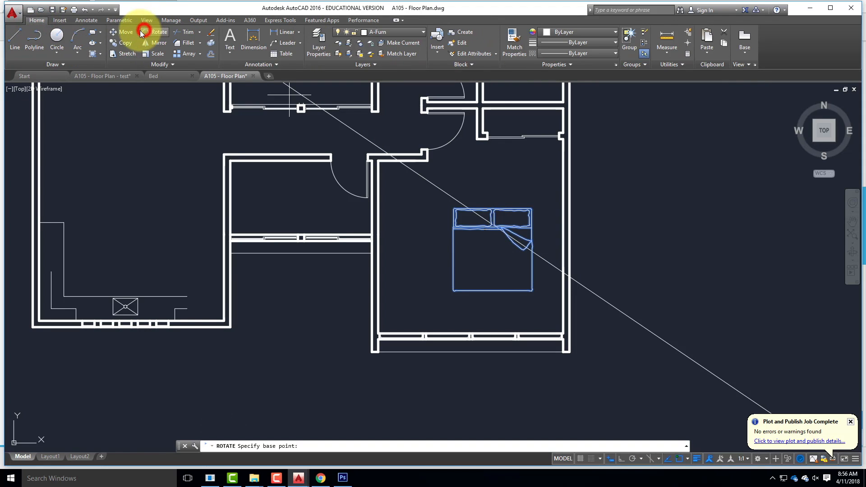
left_click(492, 258)
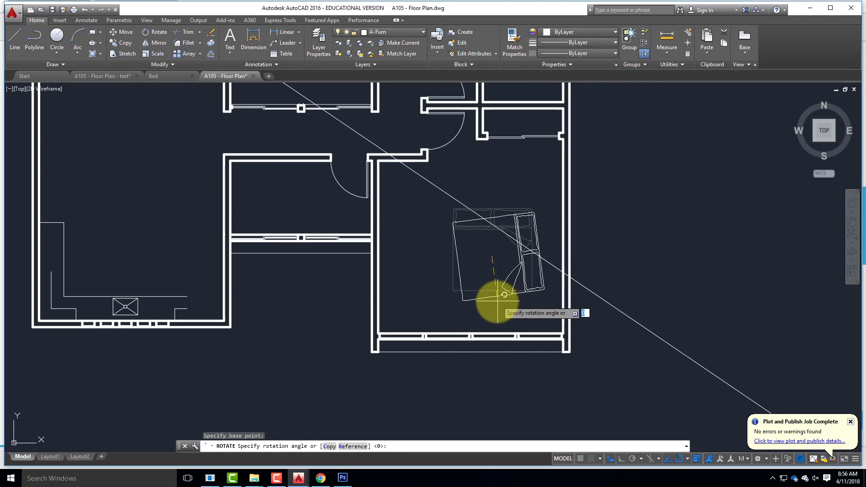
left_click(621, 460)
left_click(494, 310)
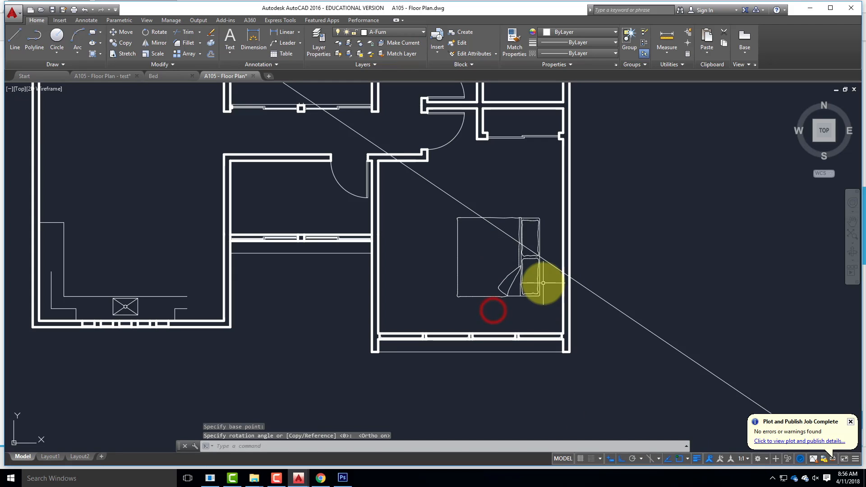
Move the king bed horizontally until its head sits against the inner face of the southeast bedroom's east wall.
left_click(536, 310)
left_click(520, 288)
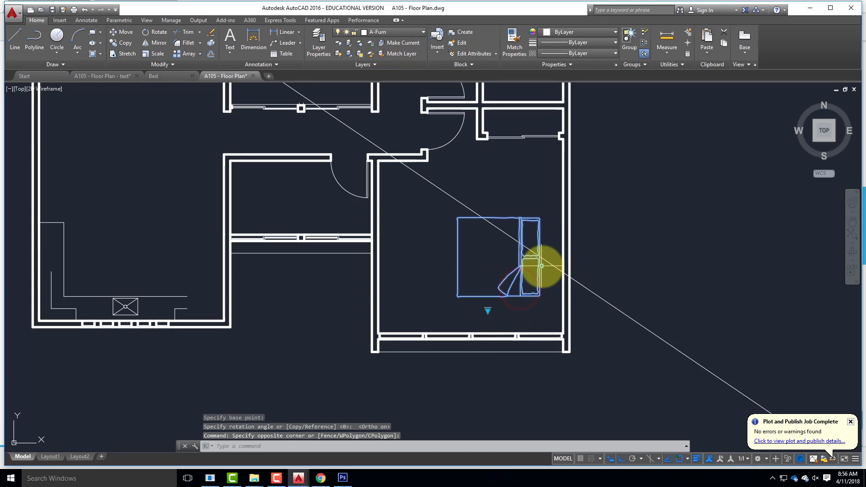
left_click(541, 265)
left_click(561, 266)
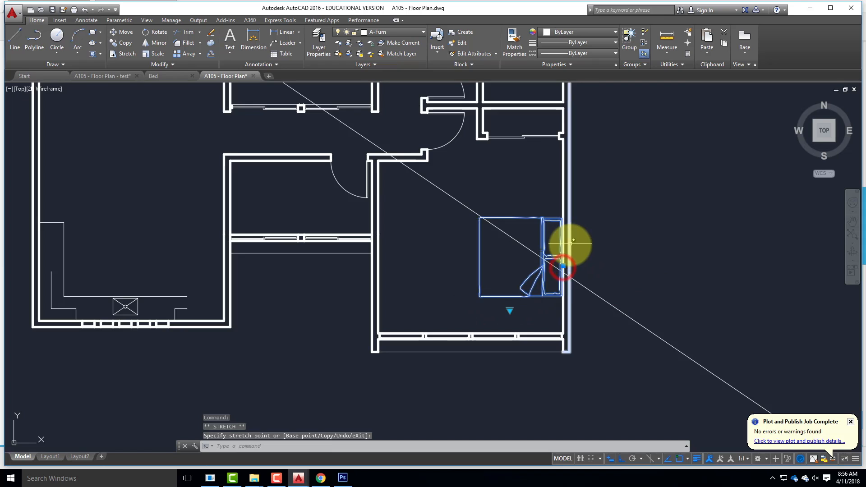
scroll(571, 244, "up", 4)
scroll(508, 248, "down", 6)
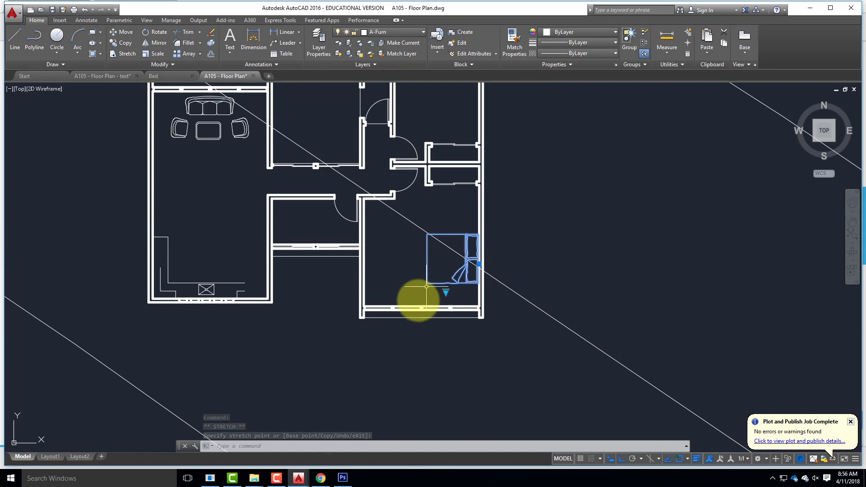
Insert another Bed - Casual block in the empty area east of the northeast bedroom.
scroll(412, 194, "down", 4)
scroll(450, 251, "up", 6)
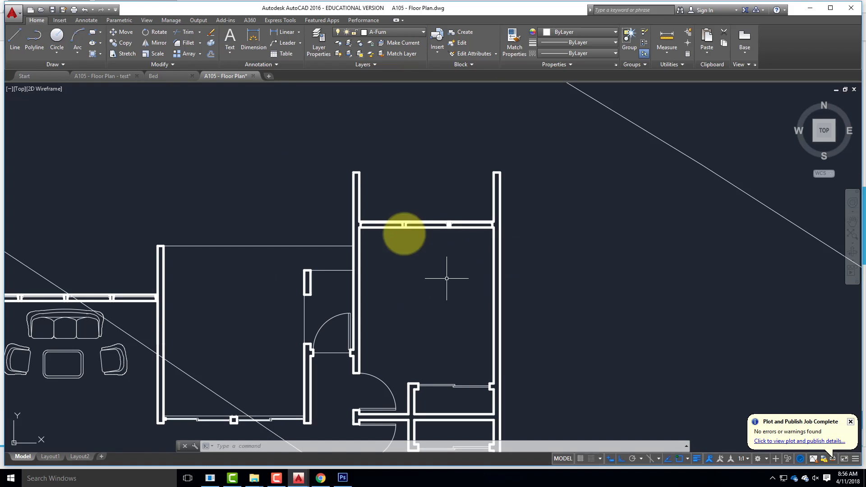
left_click(60, 20)
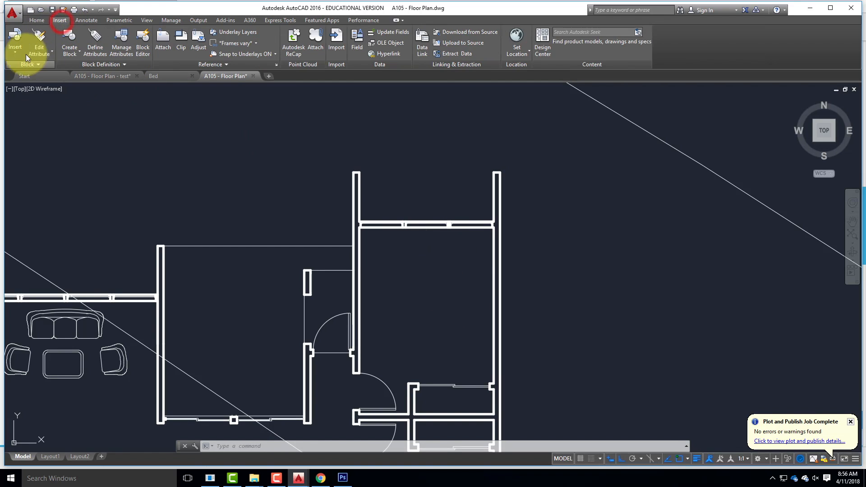
left_click(15, 43)
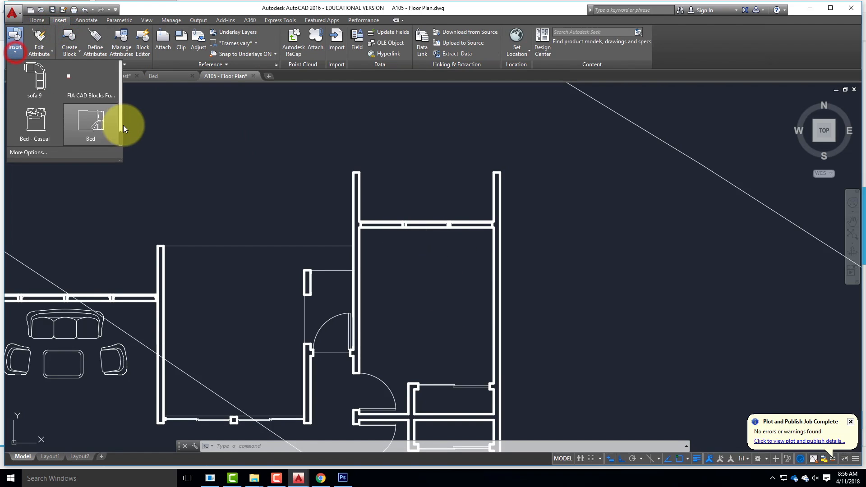
left_click(29, 118)
left_click(615, 262)
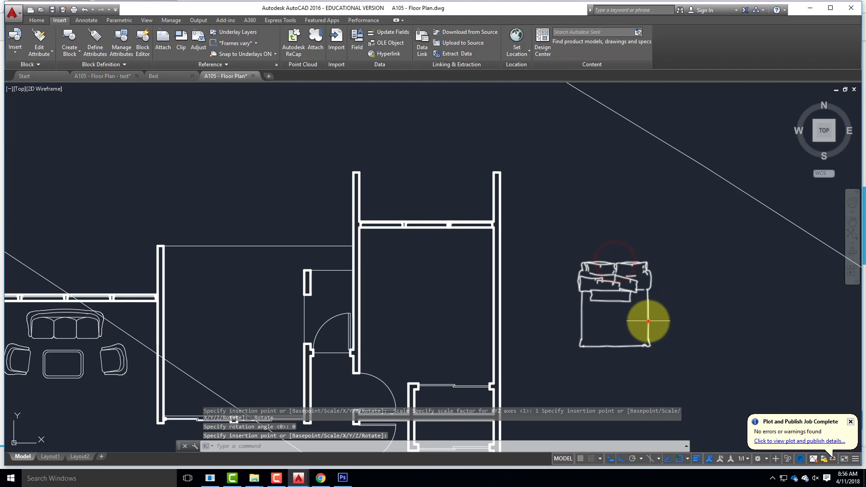
Change the new bed block's variant to Standard - Twin and move it horizontally into the northeast bedroom.
left_click(648, 319)
left_click(659, 313)
left_click(679, 341)
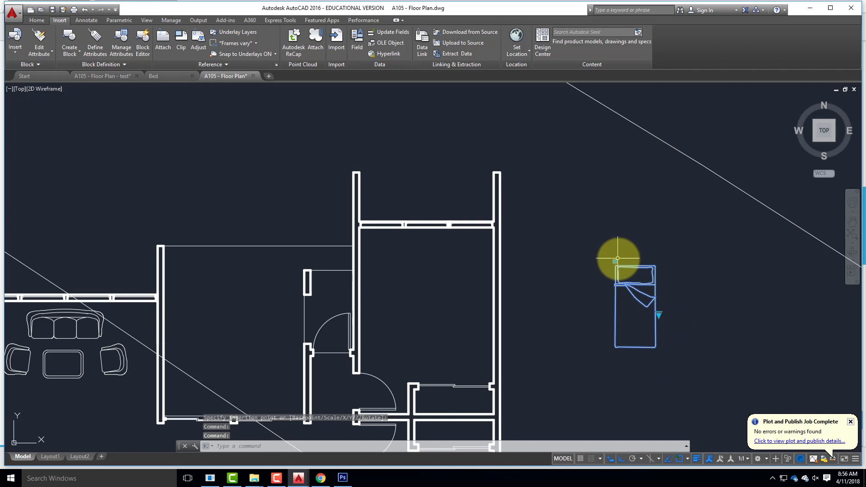
left_click(615, 261)
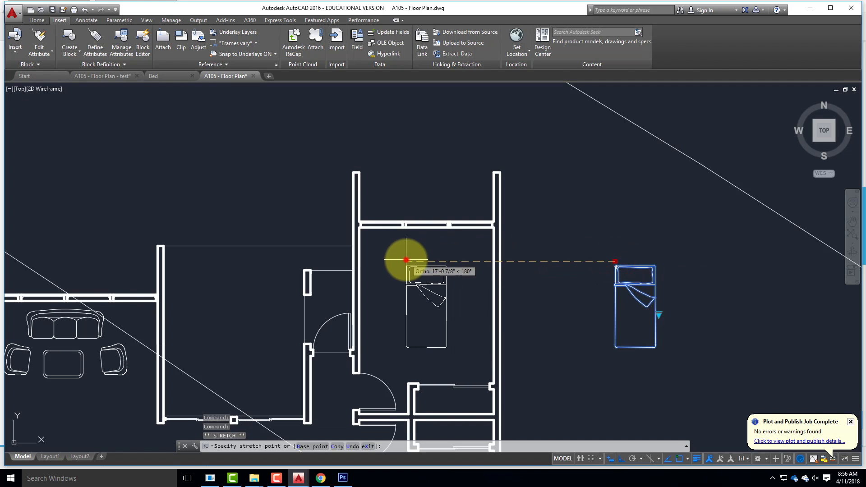
left_click(407, 261)
Rotate the twin bed 90° clockwise about its centre so the pillow faces the east wall.
left_click(36, 21)
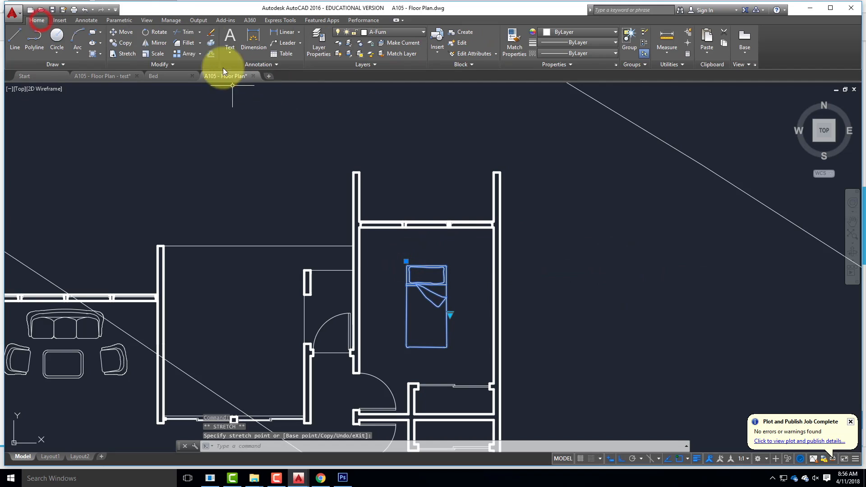
left_click(158, 31)
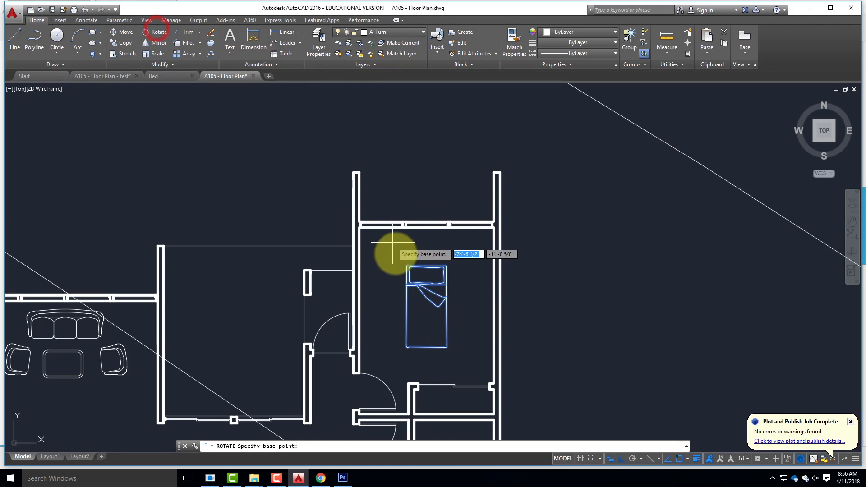
left_click(425, 314)
left_click(433, 358)
Move the twin bed horizontally so its head end meets the northeast bedroom's east wall.
left_click(465, 349)
left_click(436, 316)
left_click(478, 294)
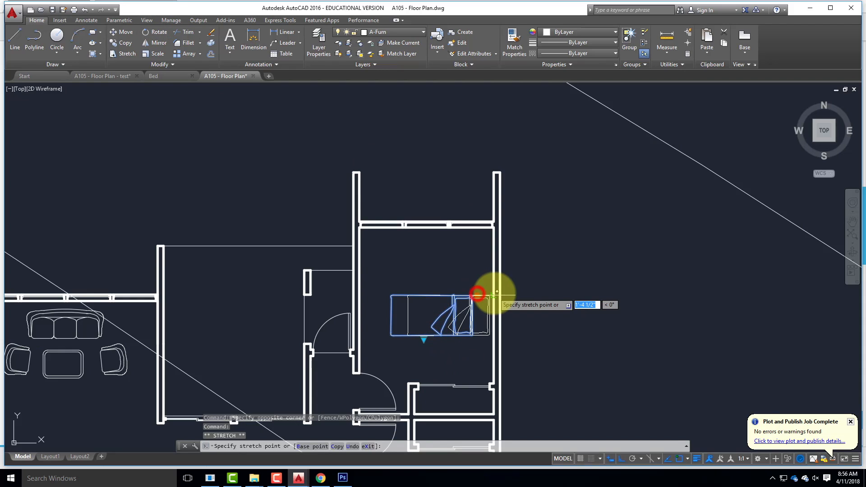
left_click(494, 295)
Move the twin bed straight north along the east wall, closer to the bedroom's window wall.
type("m")
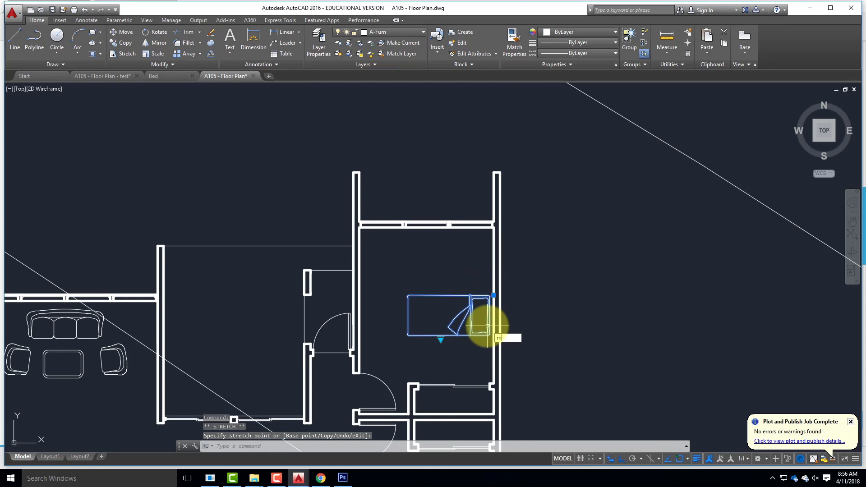
type("ove")
key("Return")
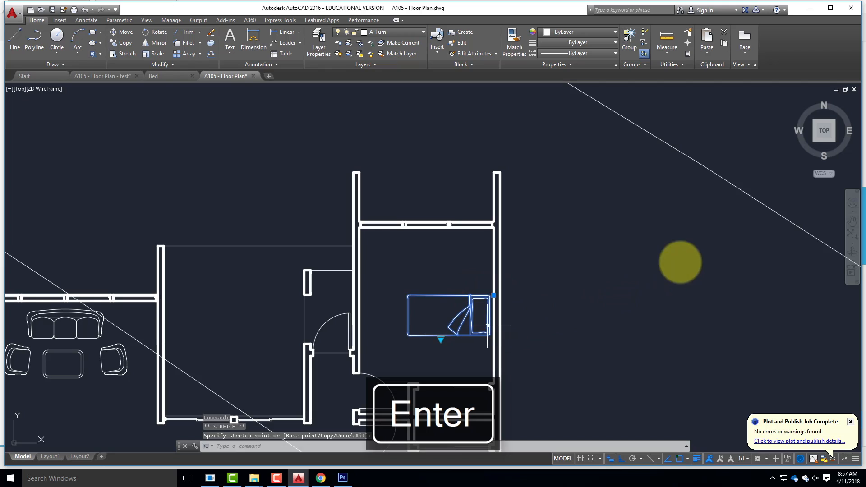
left_click(592, 325)
left_click(595, 290)
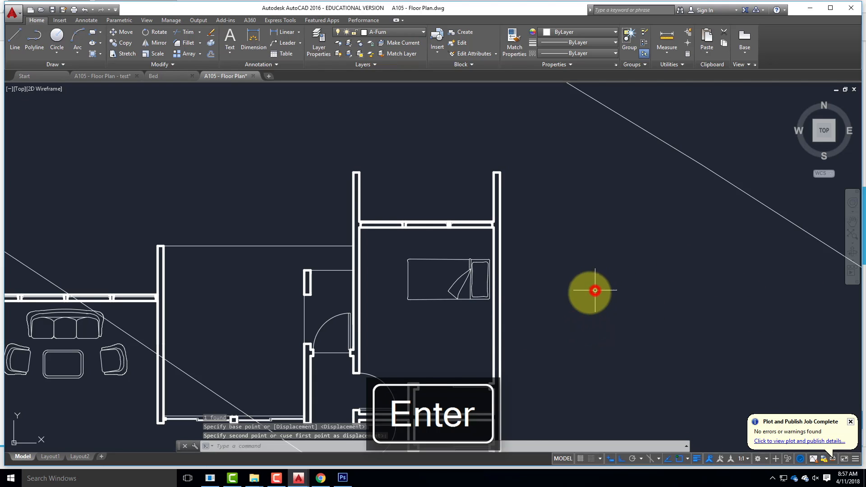
Copy the twin bed straight south along the east wall, leaving a gap between the two beds.
left_click(466, 325)
left_click(452, 294)
type("cop")
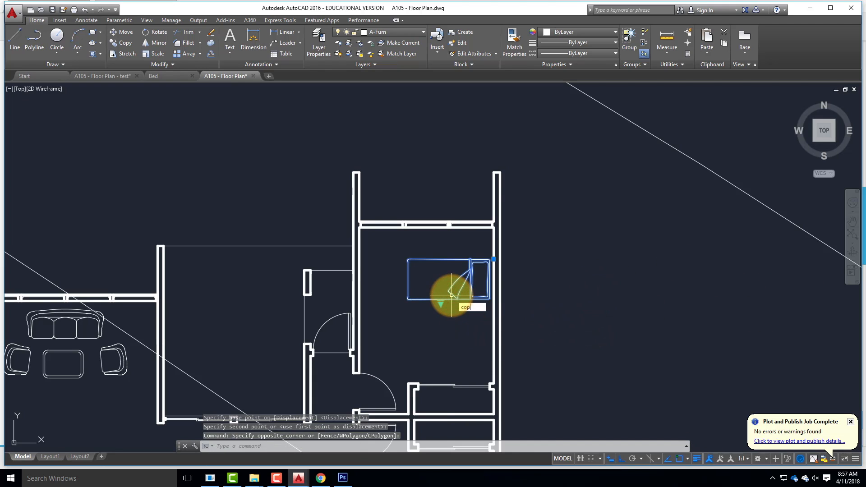
type("y")
key("Return")
left_click(608, 260)
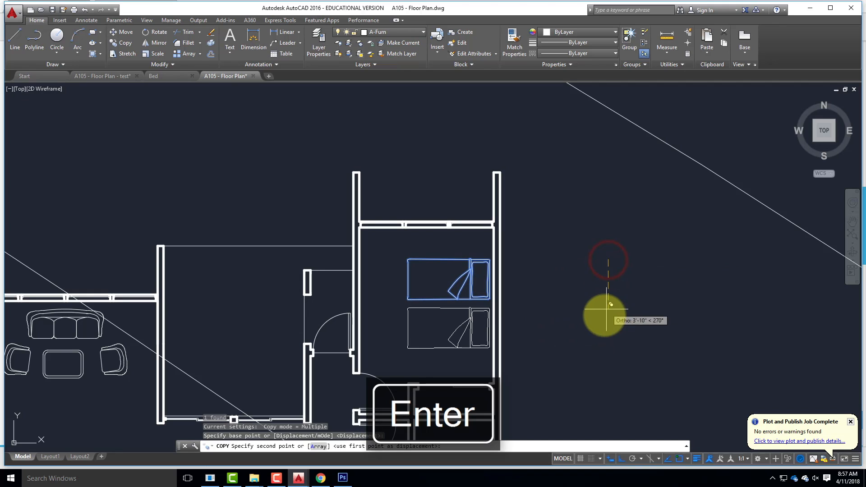
left_click(604, 315)
key("Escape")
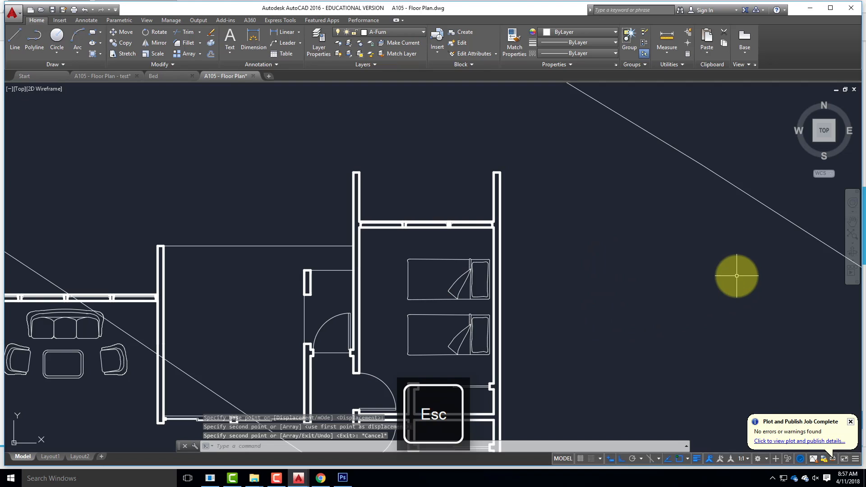
scroll(424, 226, "down", 4)
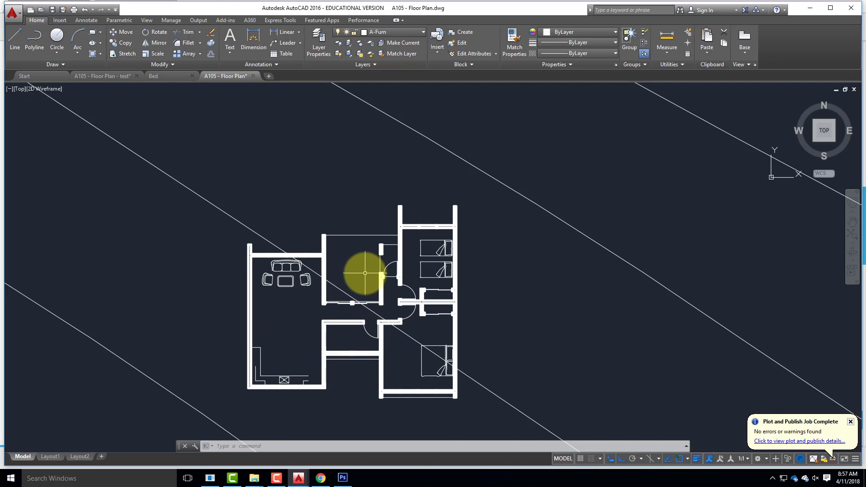
scroll(363, 271, "up", 2)
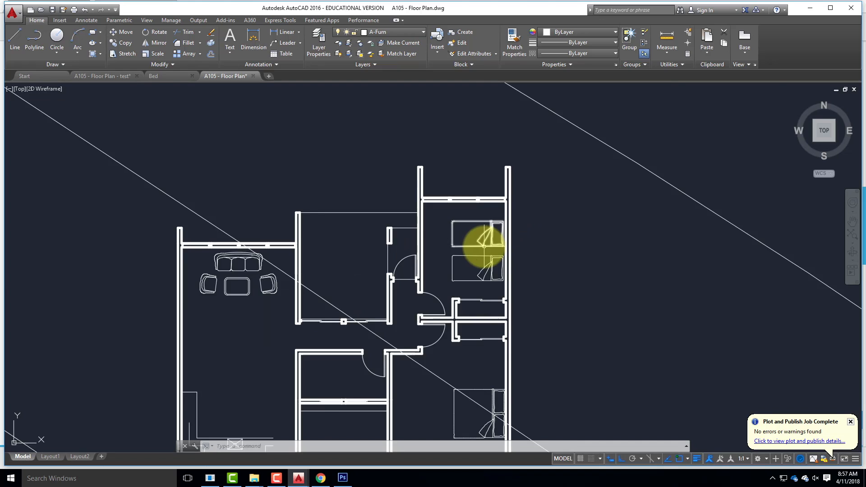
scroll(483, 189, "down", 3)
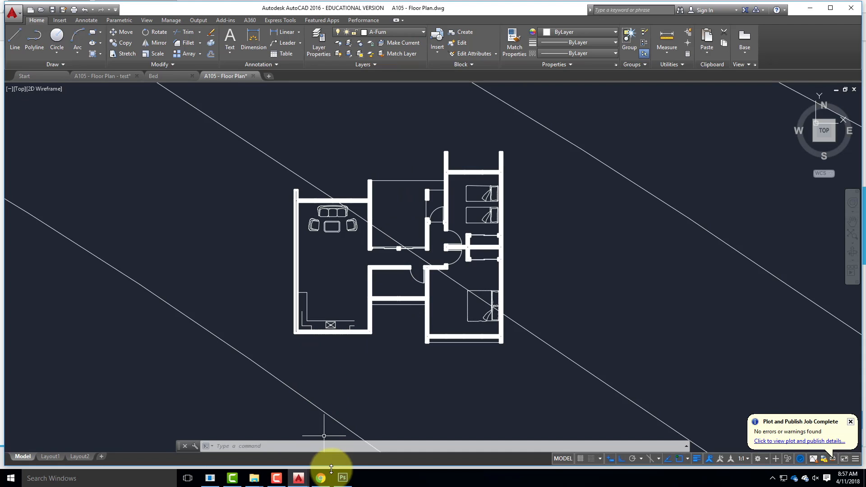
Switch to Chrome and open a new browser tab.
mouse_move(322, 481)
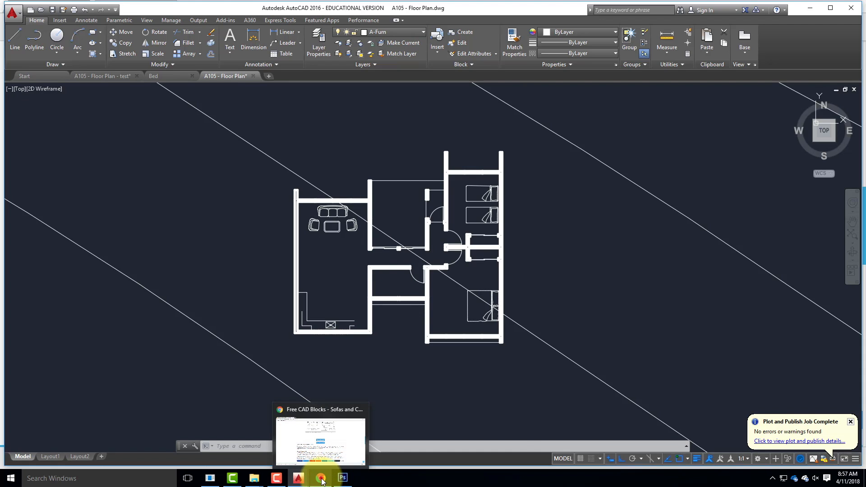
left_click(322, 481)
left_click(185, 8)
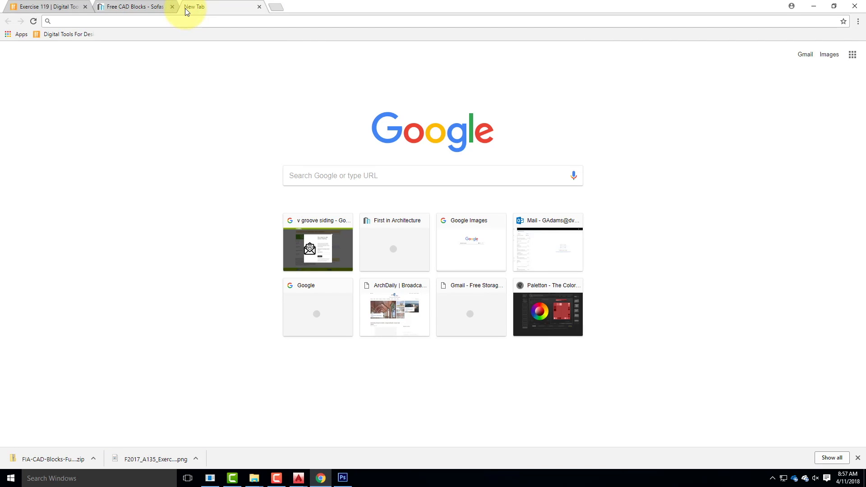
Go to the Kohler website, enter its US kitchen and bath site, and open the bathroom toilets category.
type("kohler.")
key("Return")
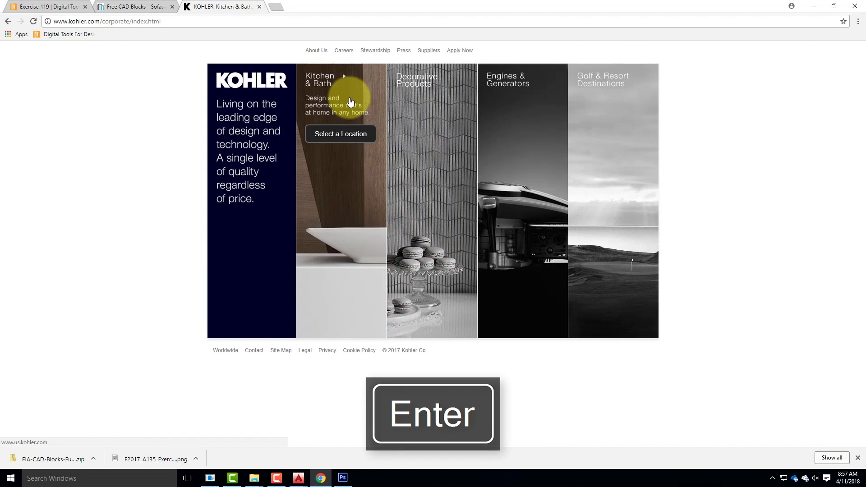
left_click(350, 100)
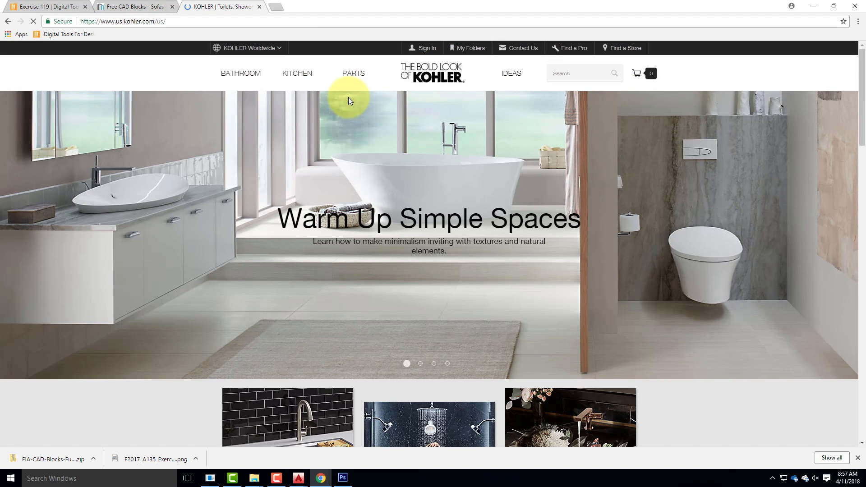
left_click(253, 72)
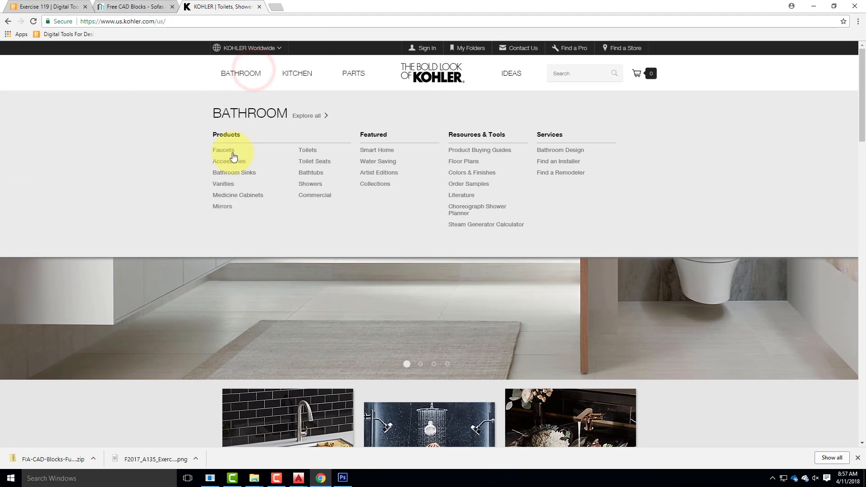
left_click(309, 150)
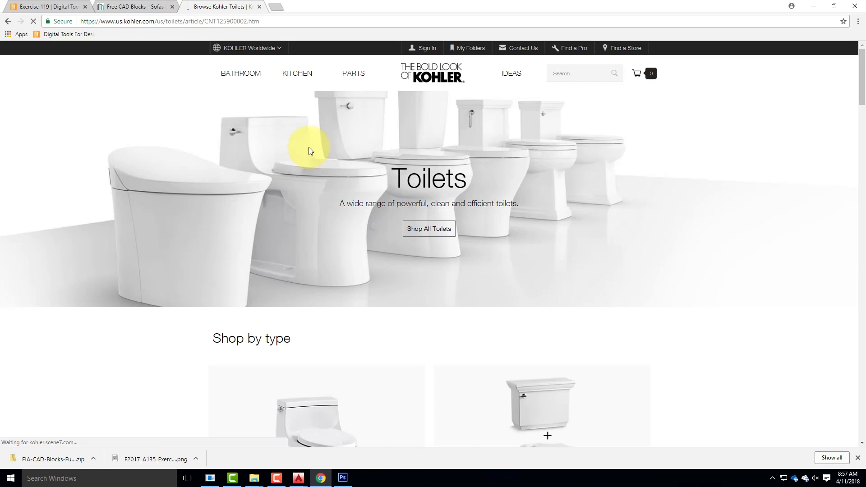
Browse the two-piece toilets and open the product page of the Memoirs Stately toilet, K-6669.
scroll(342, 194, "down", 2)
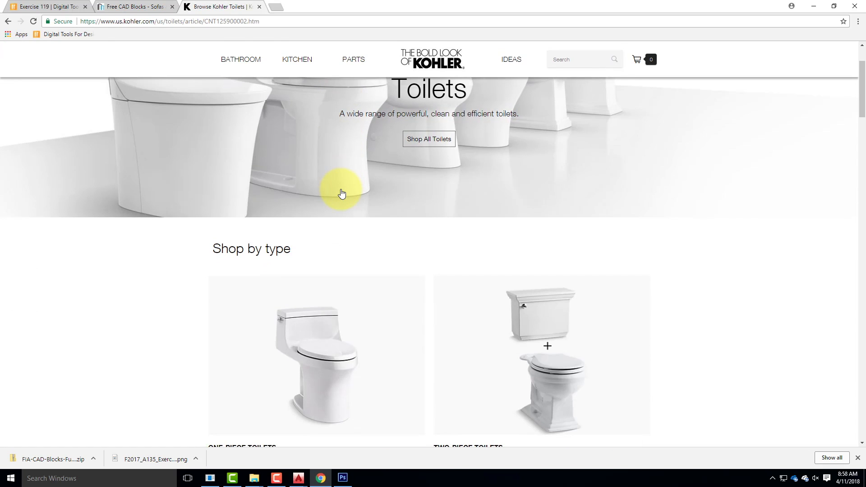
scroll(416, 201, "down", 3)
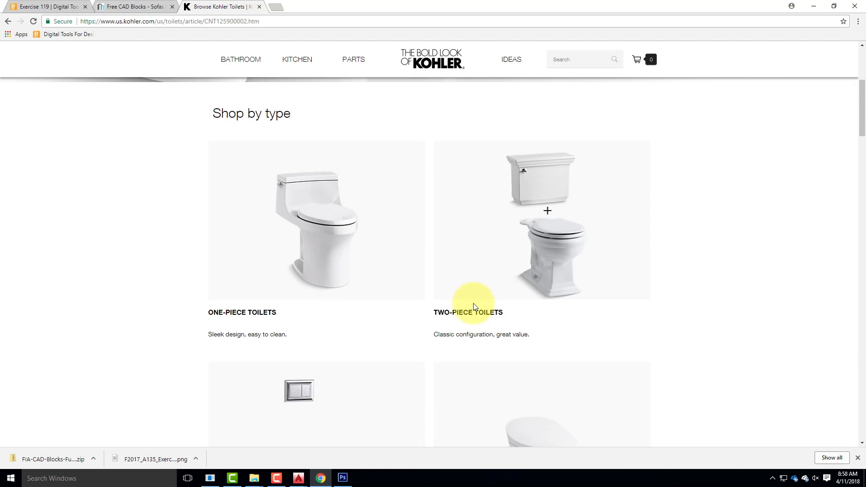
left_click(494, 257)
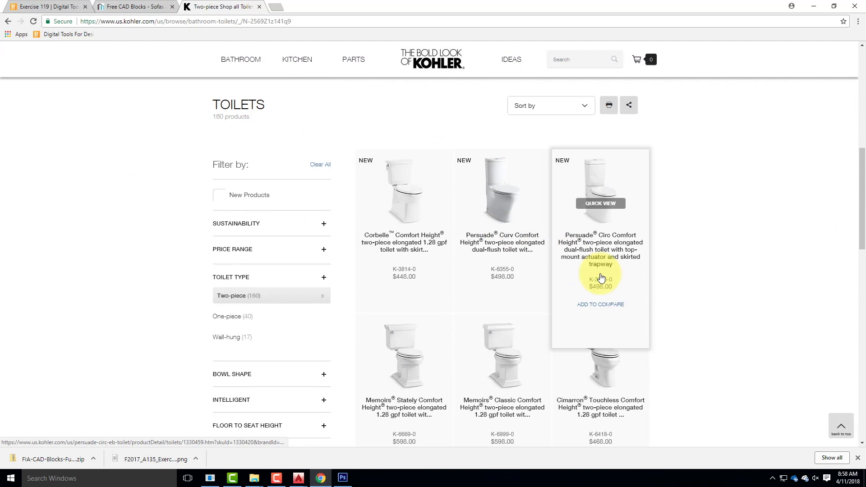
scroll(632, 293, "down", 2)
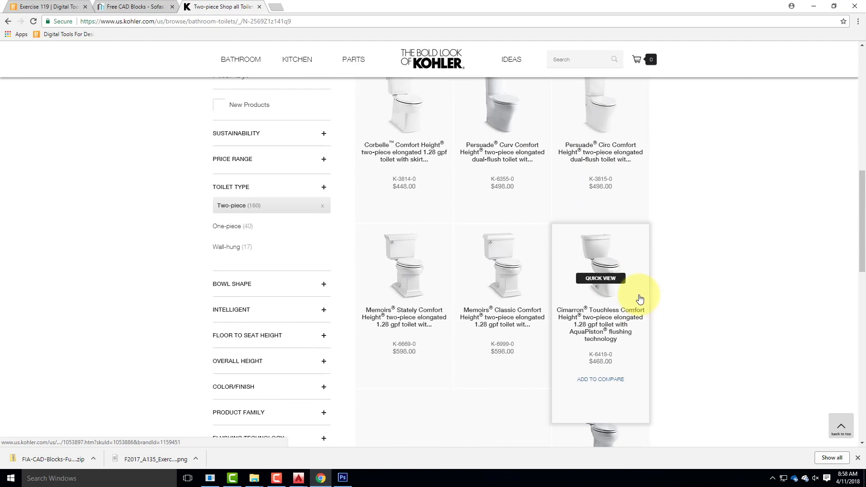
left_click(424, 322)
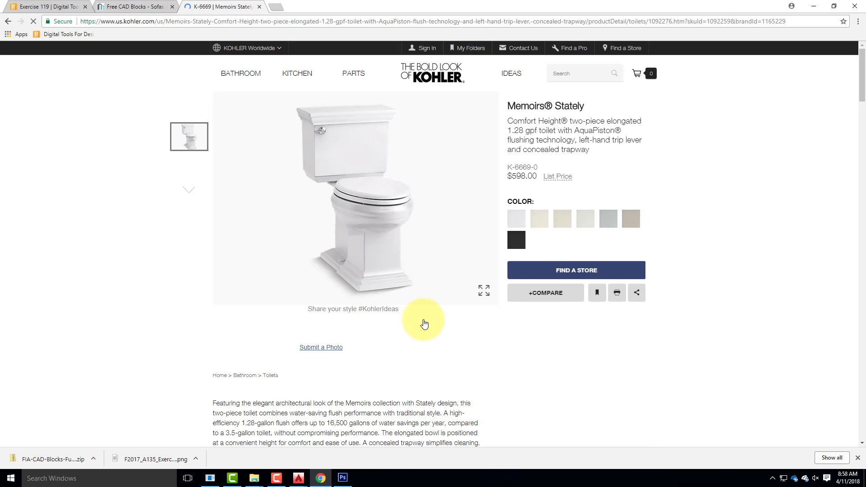
Dismiss the survey invitation and examine the toilet's specification section for product dimensions and downloadable CAD files.
scroll(469, 268, "down", 8)
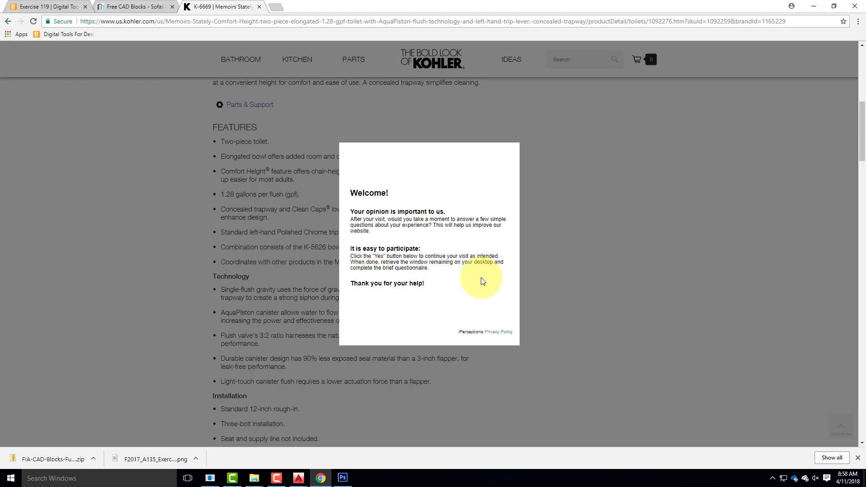
left_click(512, 148)
scroll(517, 239, "down", 10)
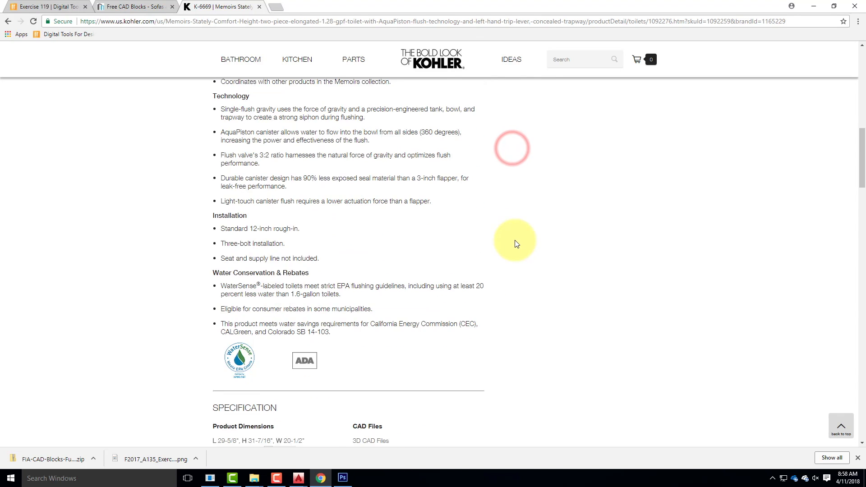
scroll(515, 242, "down", 2)
scroll(515, 241, "up", 2)
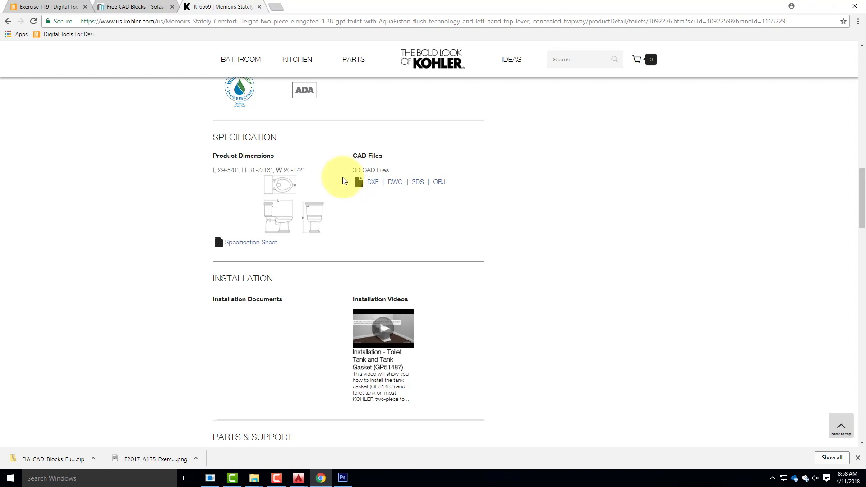
Leave the browser, look at the exported A105 floor plan image in Photoshop, and return to the AutoCAD drawing.
left_click(814, 6)
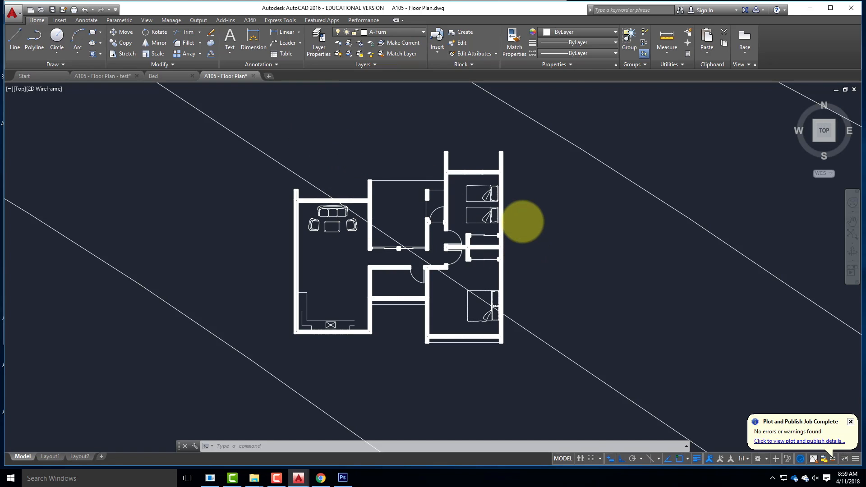
scroll(522, 221, "up", 2)
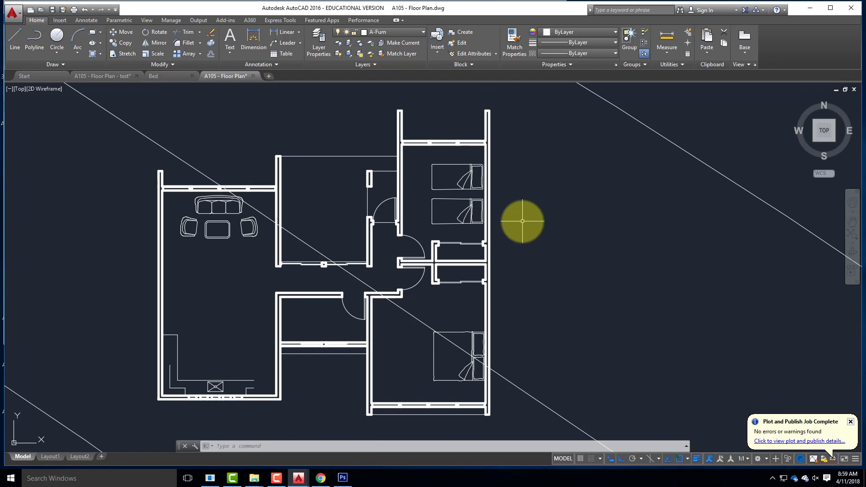
left_click(342, 478)
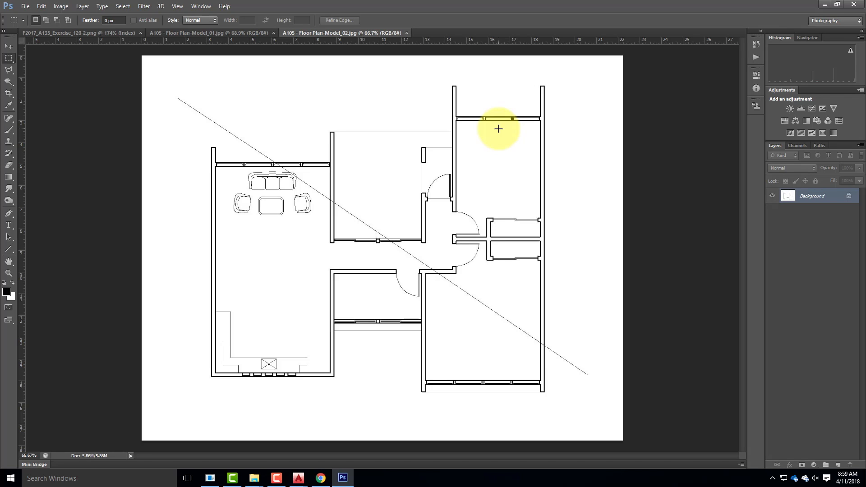
left_click(825, 5)
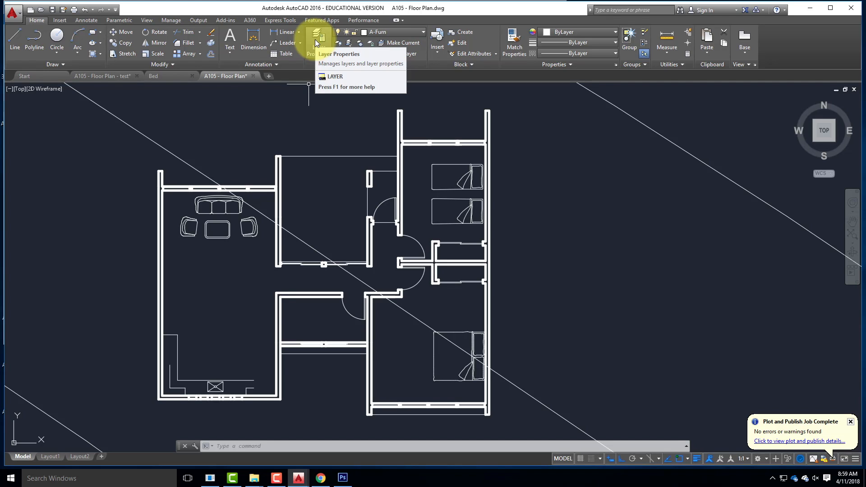
Create a new layer named A-Hatch, make it the current layer, and close the layer manager.
left_click(315, 39)
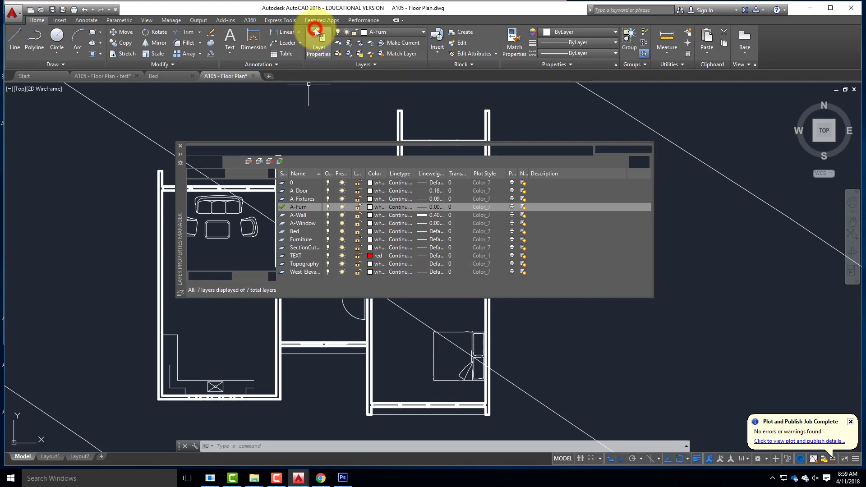
left_click(248, 161)
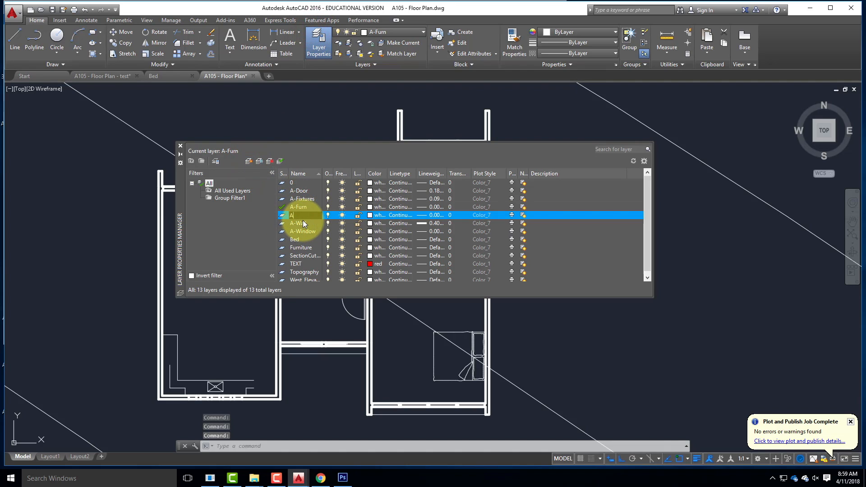
type("A-Hatch")
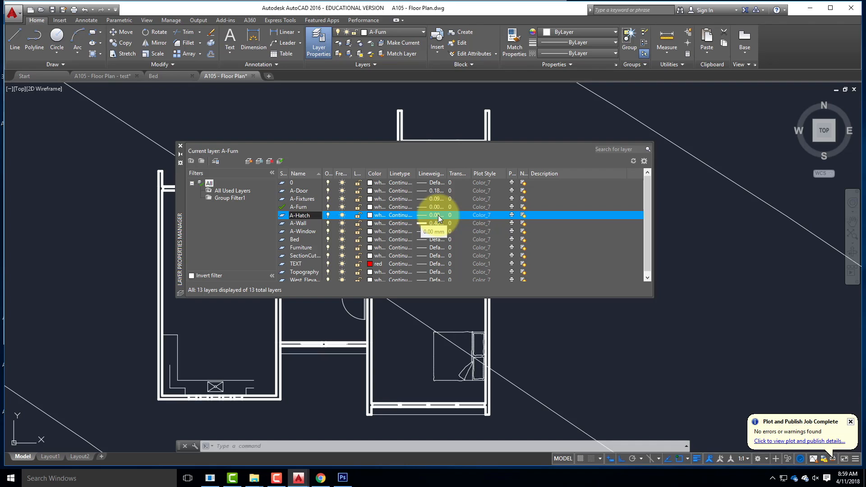
left_click(281, 215)
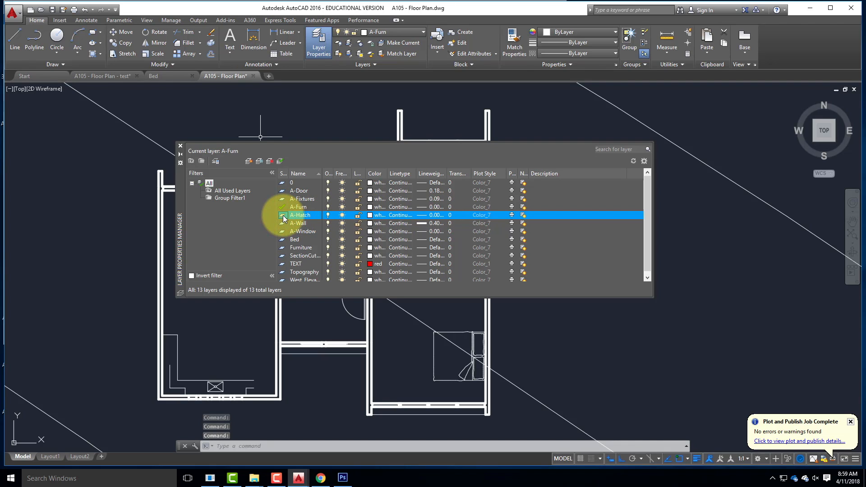
double_click(283, 216)
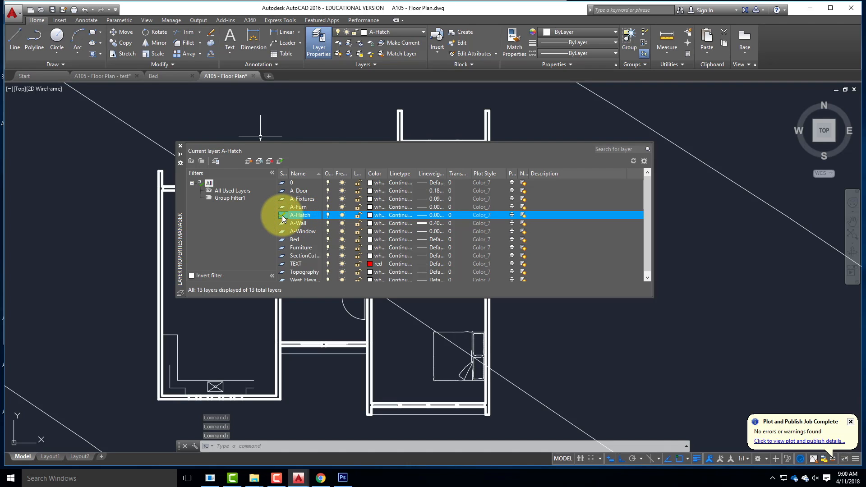
left_click(180, 146)
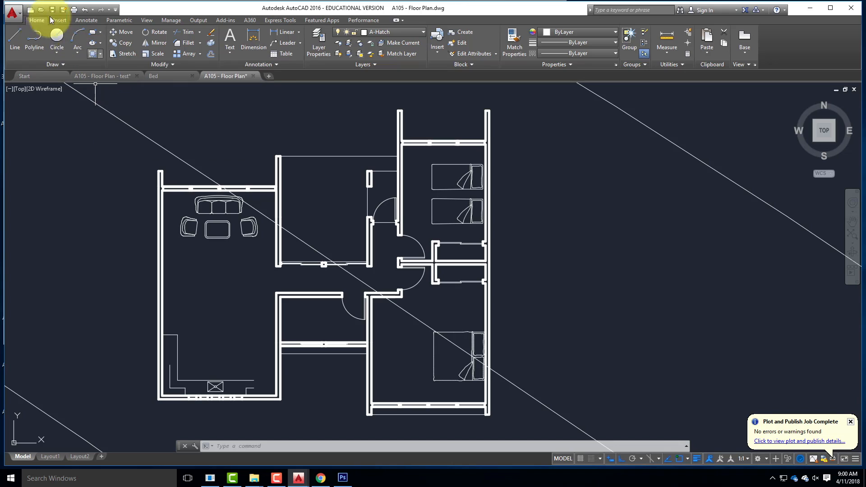
Start a hatch, look through the available patterns, and set the hatch pattern to SOLID.
left_click(93, 54)
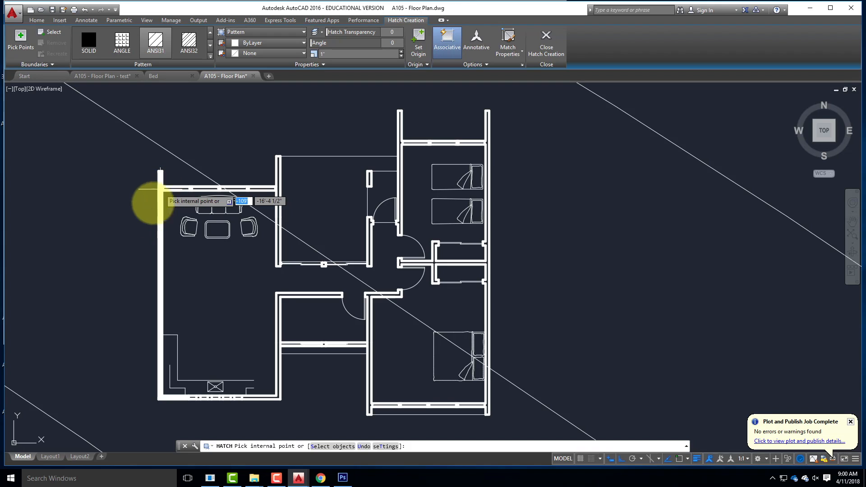
scroll(136, 190, "up", 4)
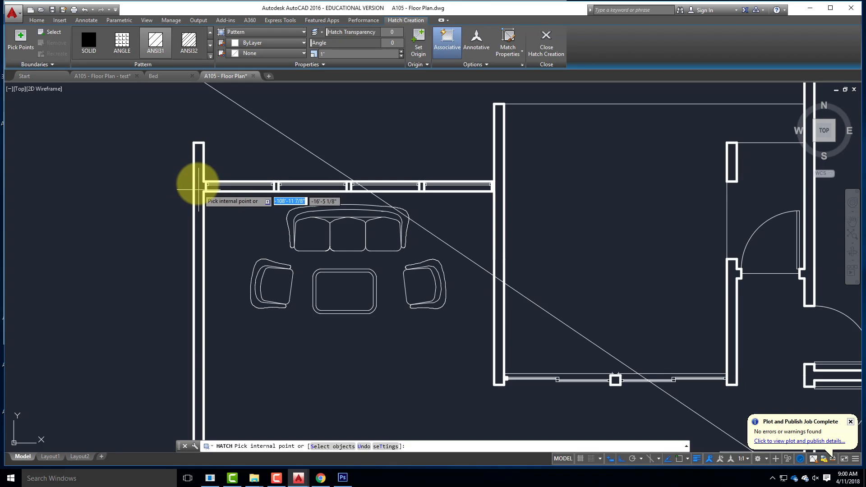
scroll(193, 184, "down", 5)
scroll(181, 187, "up", 5)
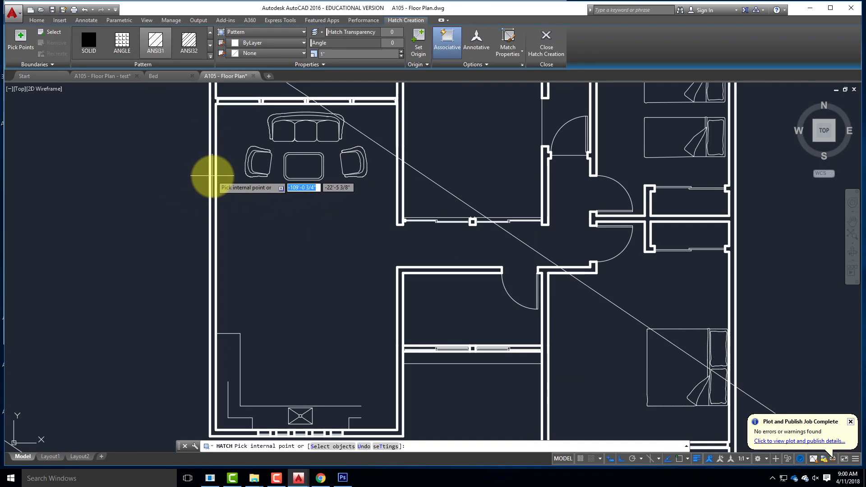
scroll(214, 204, "down", 2)
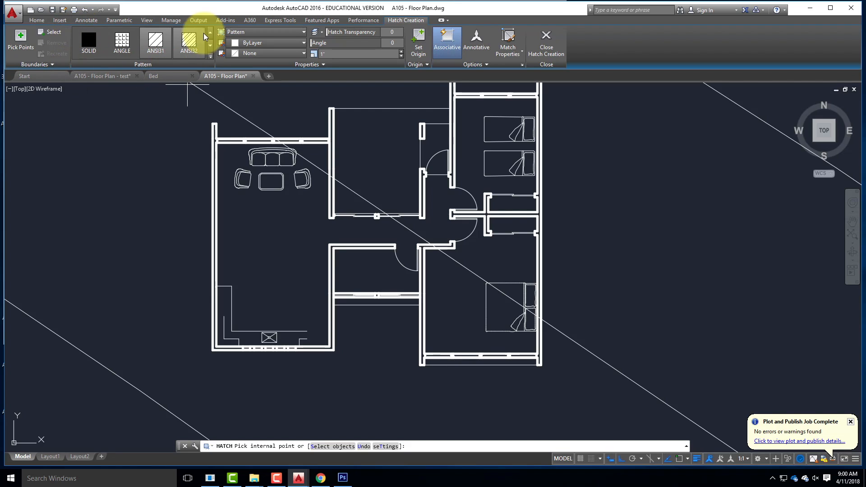
left_click(210, 56)
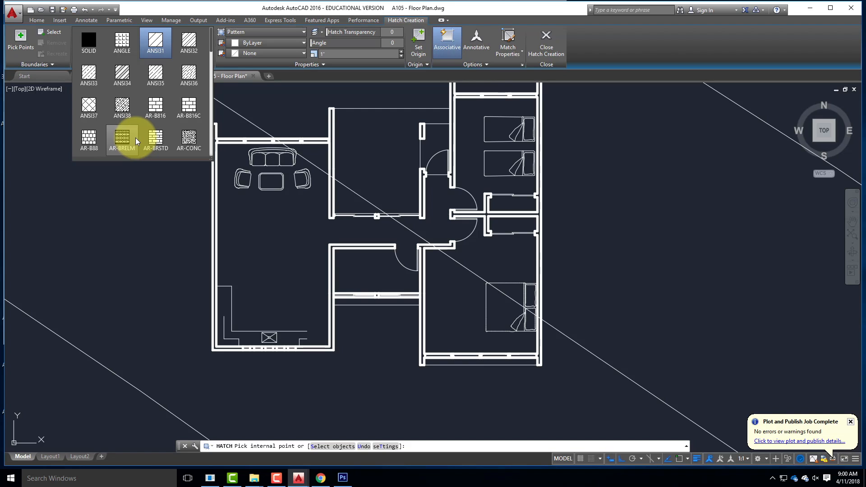
left_click_drag(211, 39, 211, 70)
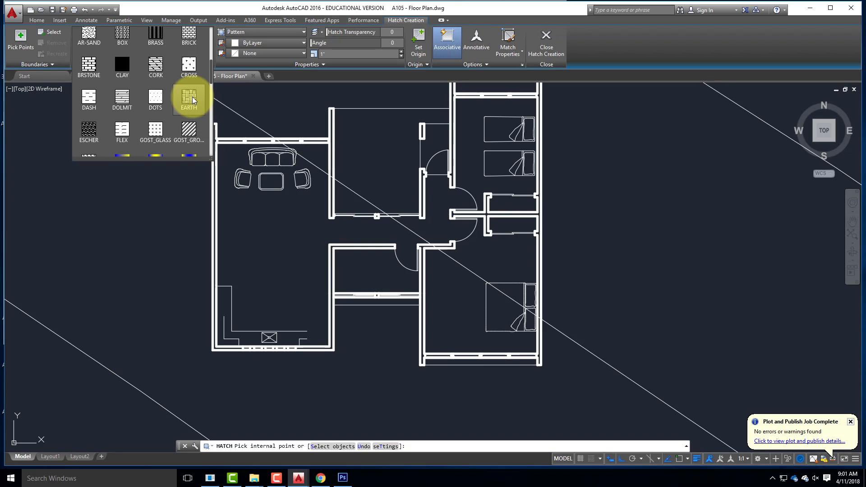
left_click_drag(211, 69, 213, 41)
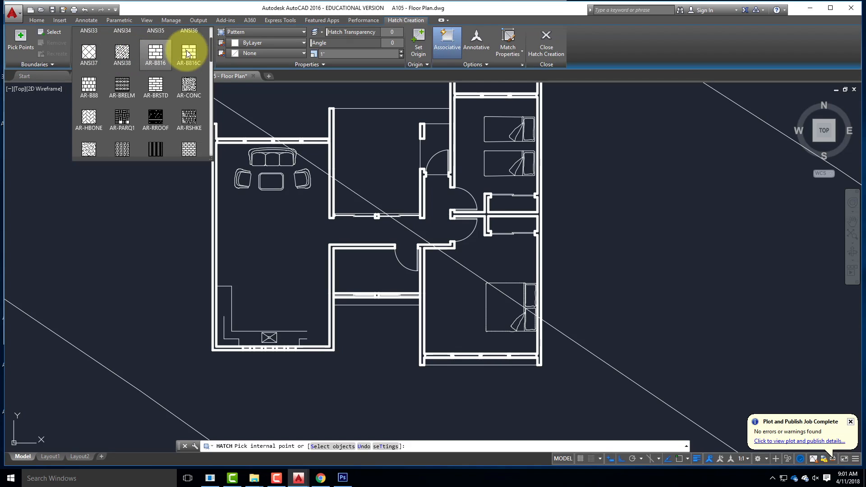
scroll(208, 45, "up", 2)
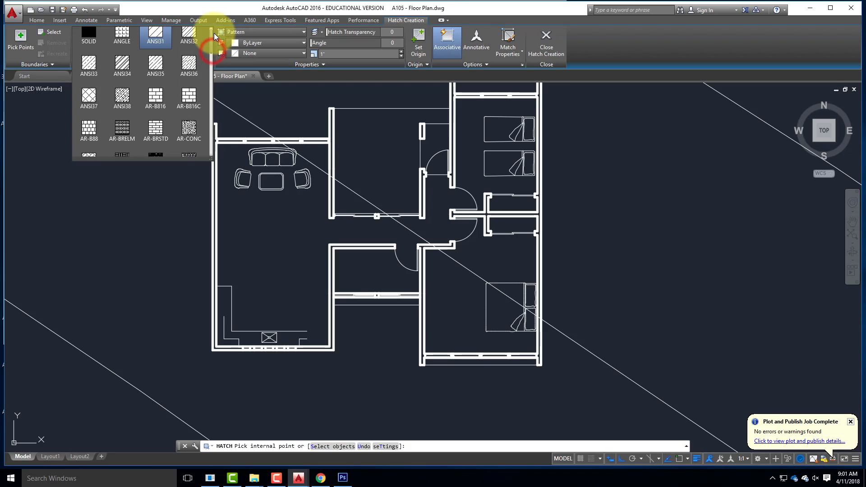
left_click(92, 41)
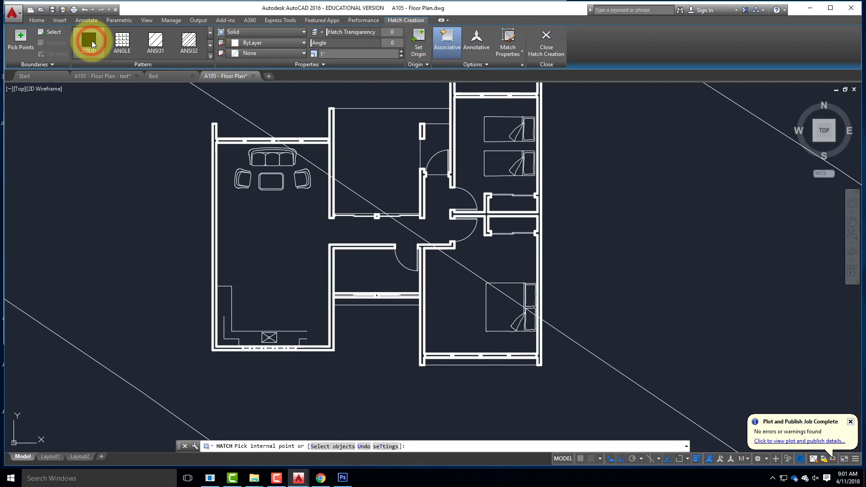
Fill the living room's west exterior wall and the three piers between its north windows with the solid hatch.
left_click(20, 38)
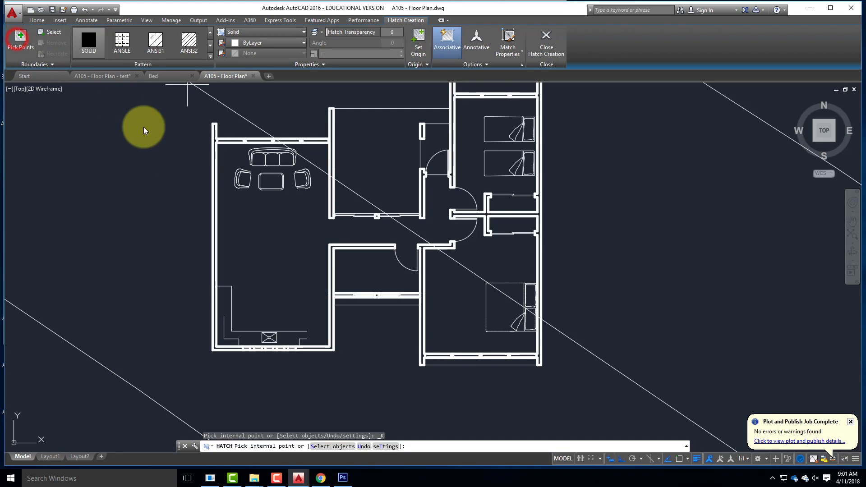
left_click(214, 140)
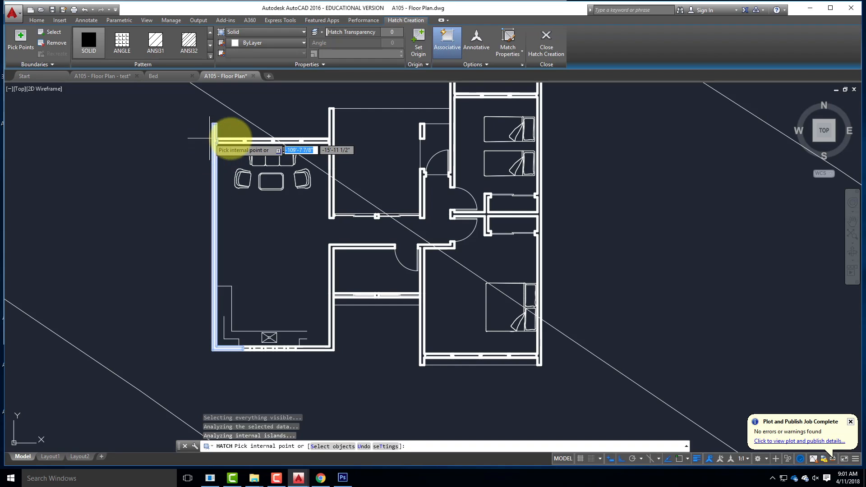
scroll(214, 143, "up", 5)
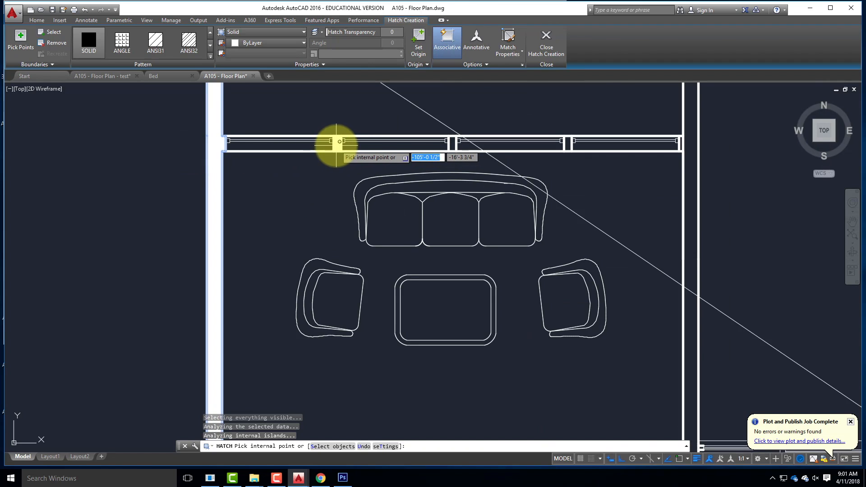
left_click(337, 145)
left_click(453, 143)
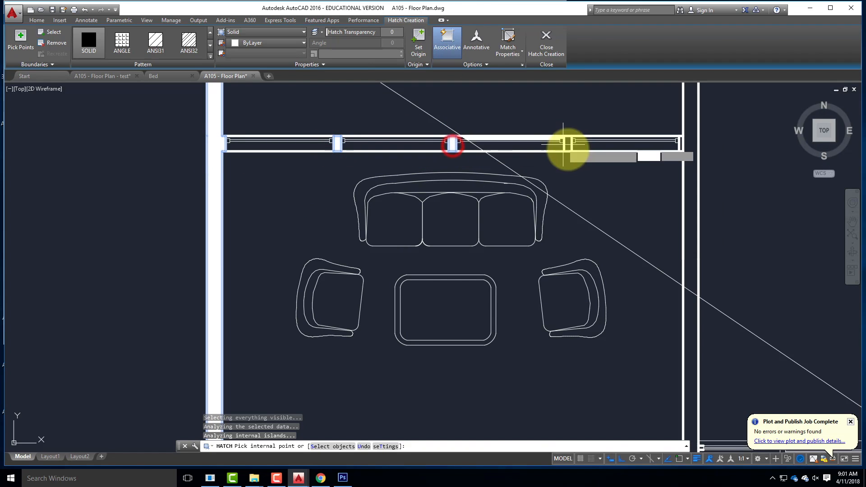
left_click(569, 146)
scroll(301, 153, "down", 5)
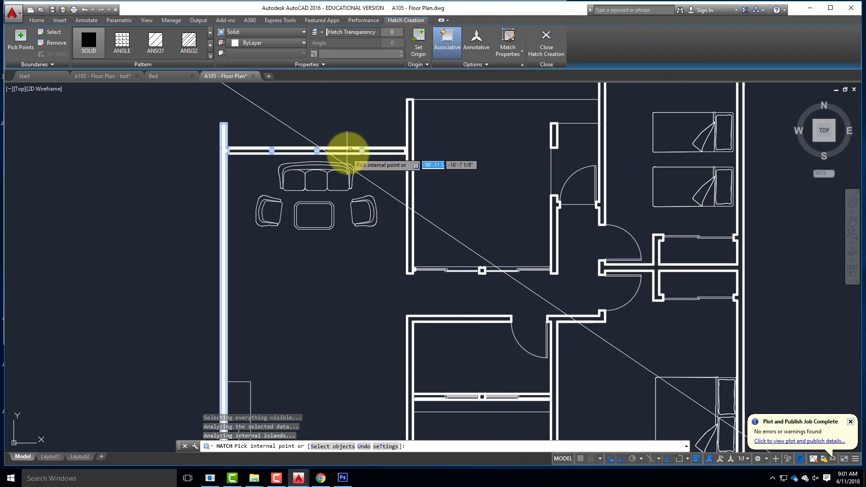
Fill the wall between the living room and the central space with the solid hatch.
scroll(402, 145, "up", 3)
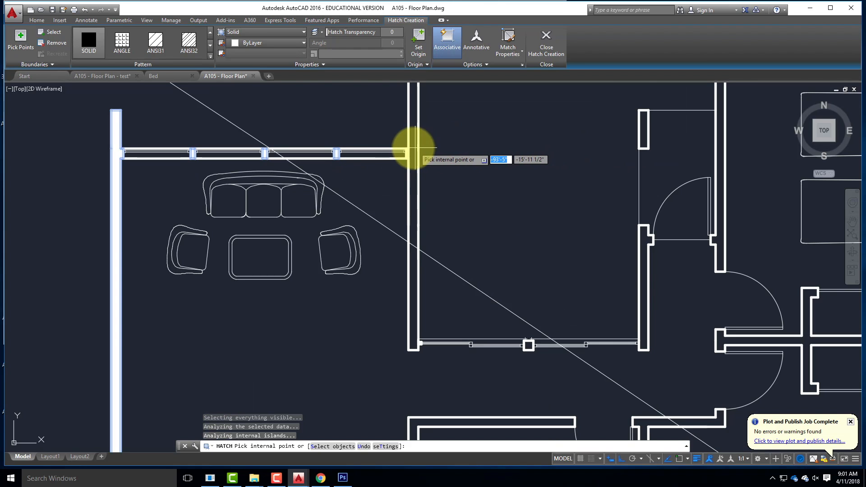
scroll(397, 179, "down", 2)
scroll(403, 174, "up", 2)
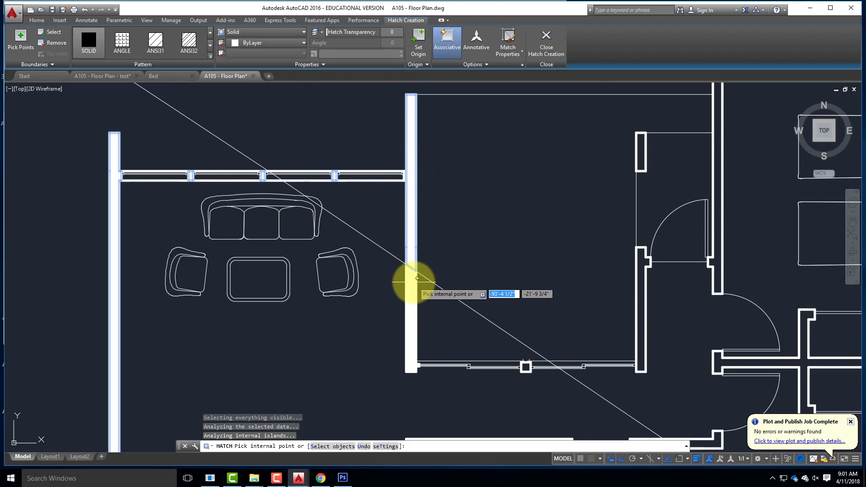
scroll(406, 180, "up", 5)
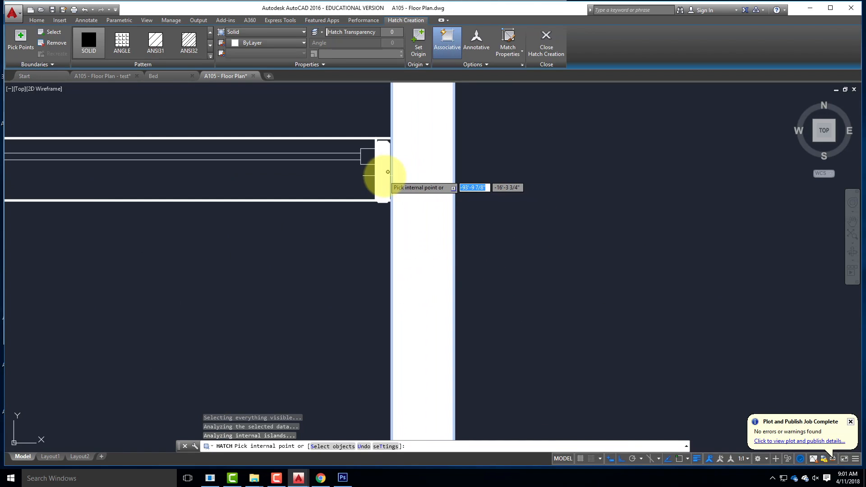
scroll(291, 88, "down", 6)
scroll(319, 311, "down", 2)
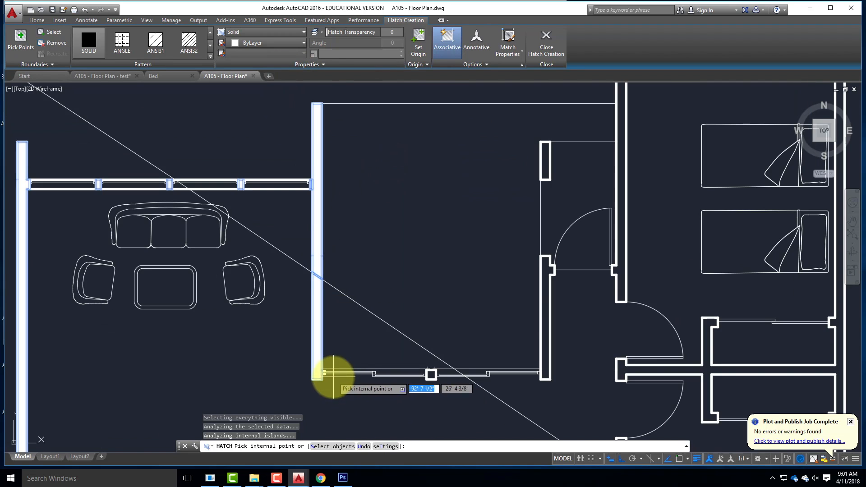
Fill the square post in the middle of the central space's glazed south side.
scroll(333, 378, "up", 6)
scroll(332, 378, "down", 3)
scroll(429, 376, "up", 4)
left_click(429, 363)
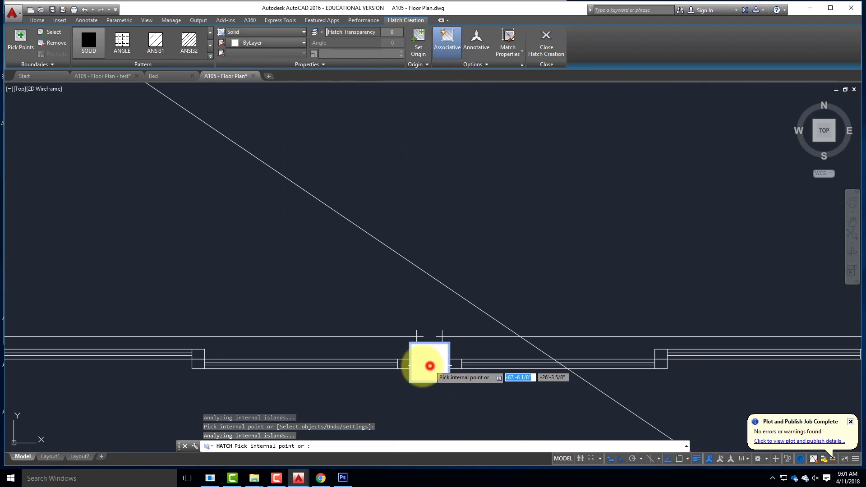
scroll(277, 353, "down", 3)
scroll(276, 353, "down", 1)
scroll(358, 343, "up", 1)
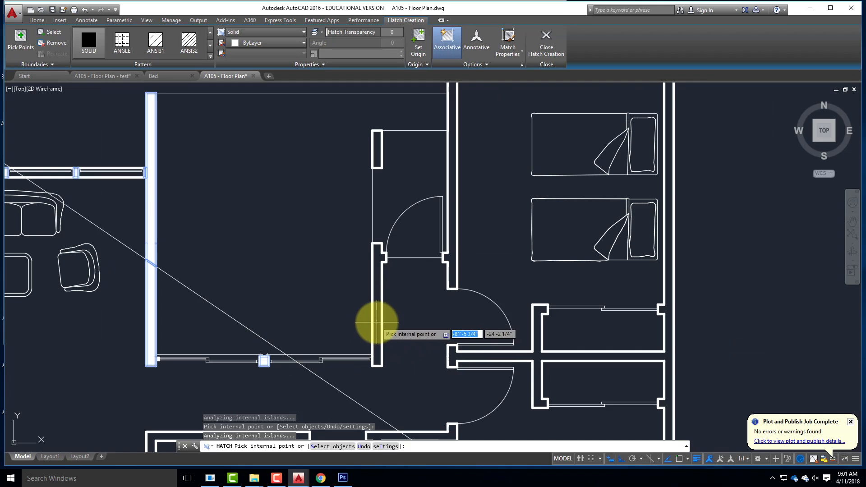
Fill the entry's west wall segments and the connected north bedroom, closet and east exterior walls with the solid hatch.
left_click(377, 323)
left_click(377, 151)
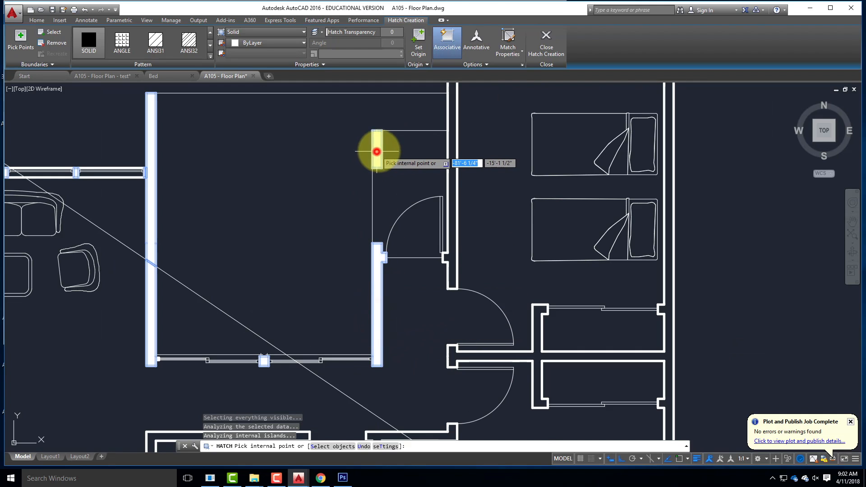
left_click(451, 171)
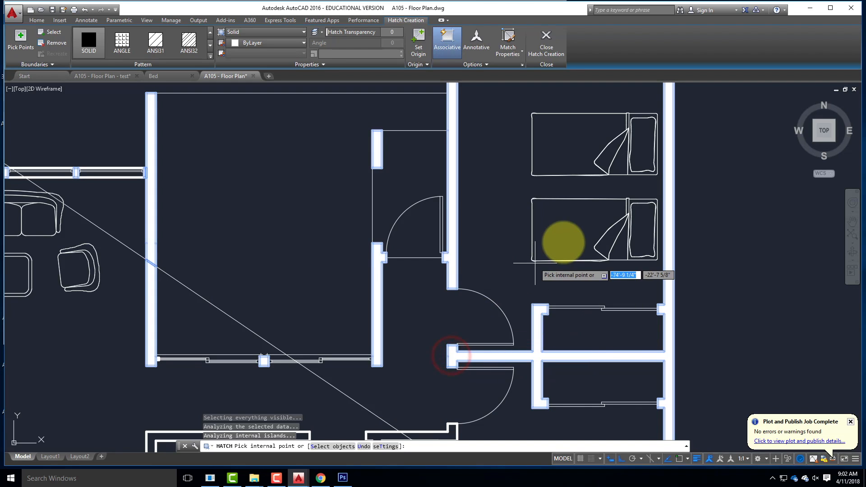
Fill the two piers between the windows in the north bedroom's exterior wall.
scroll(561, 242, "down", 2)
scroll(561, 181, "down", 3)
scroll(561, 180, "up", 8)
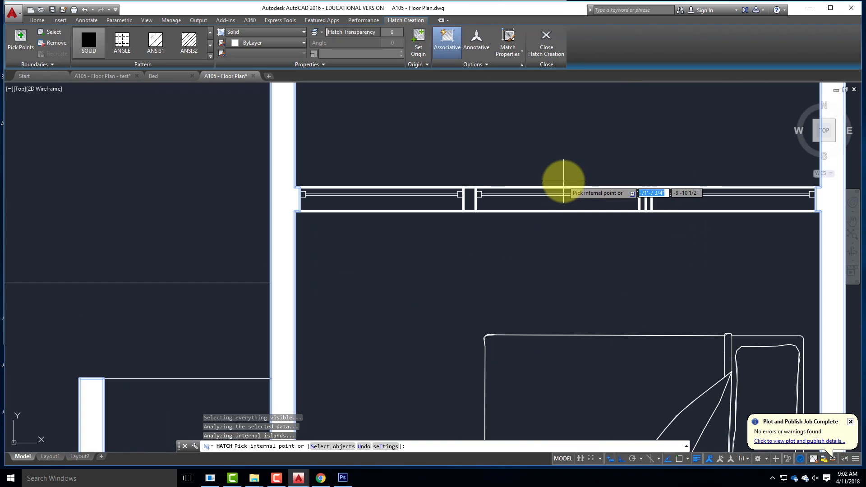
left_click(474, 199)
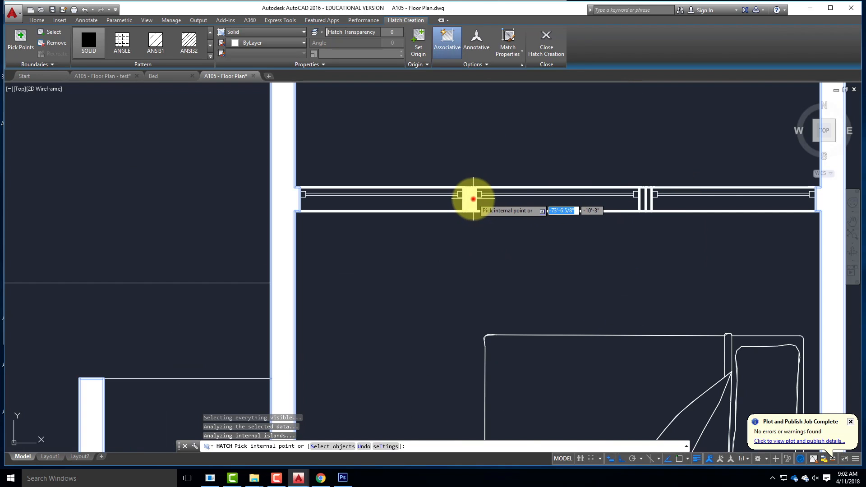
left_click(644, 197)
scroll(615, 141, "down", 7)
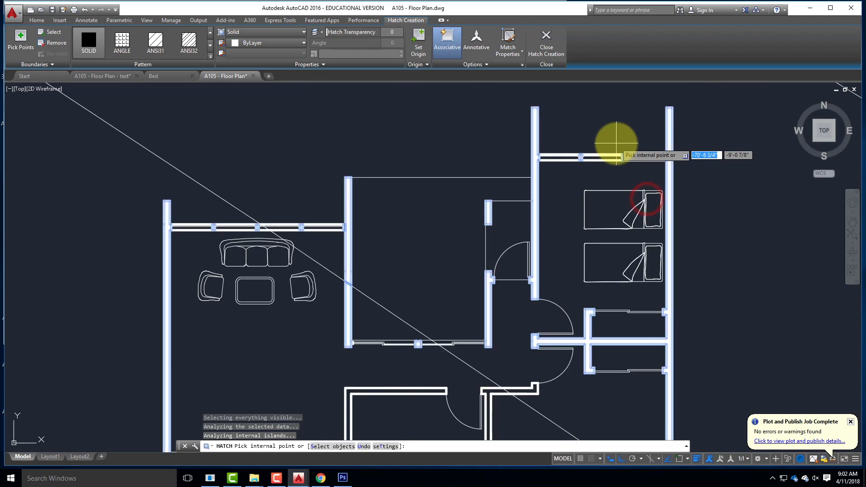
Fill the south bedroom's east and west walls and the three piers between its south windows with the solid hatch.
scroll(665, 412, "up", 6)
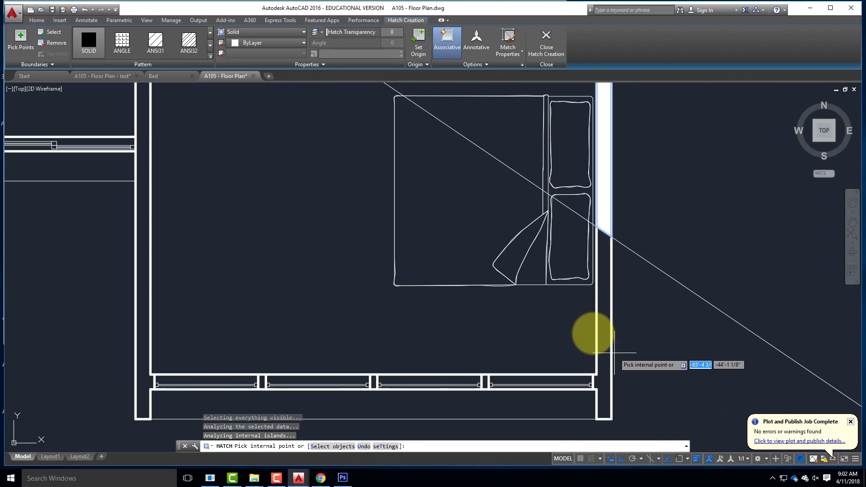
left_click(601, 319)
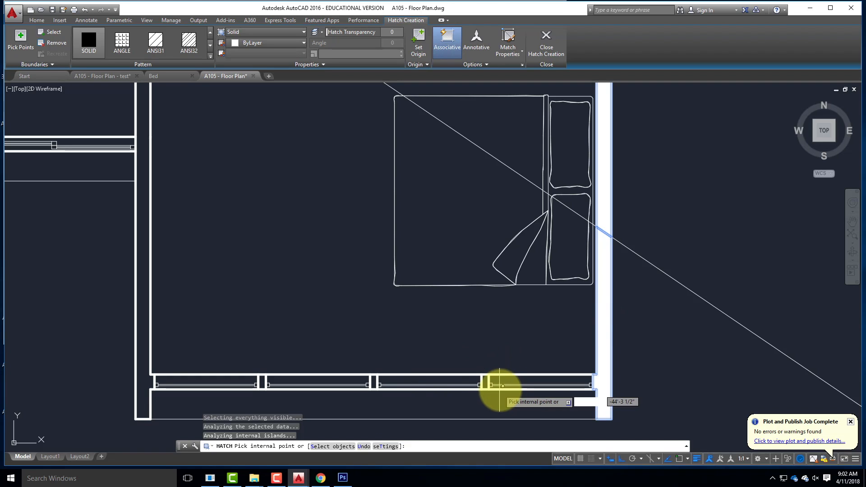
left_click(484, 382)
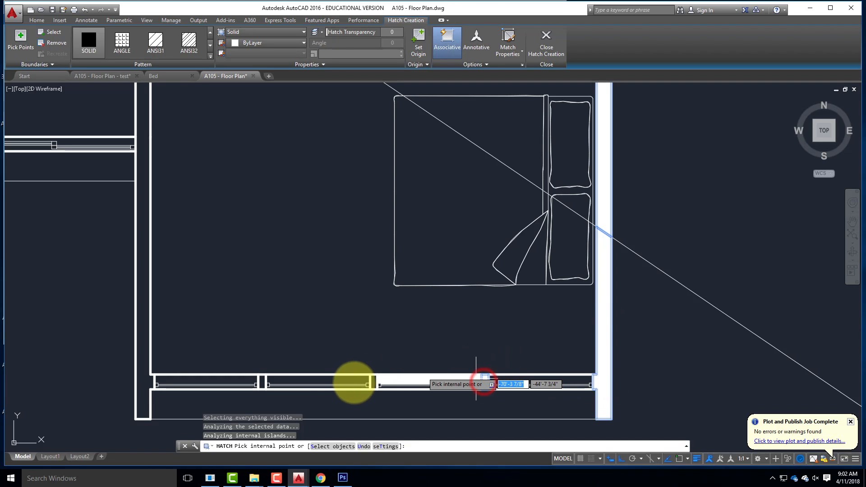
left_click(374, 381)
left_click(262, 381)
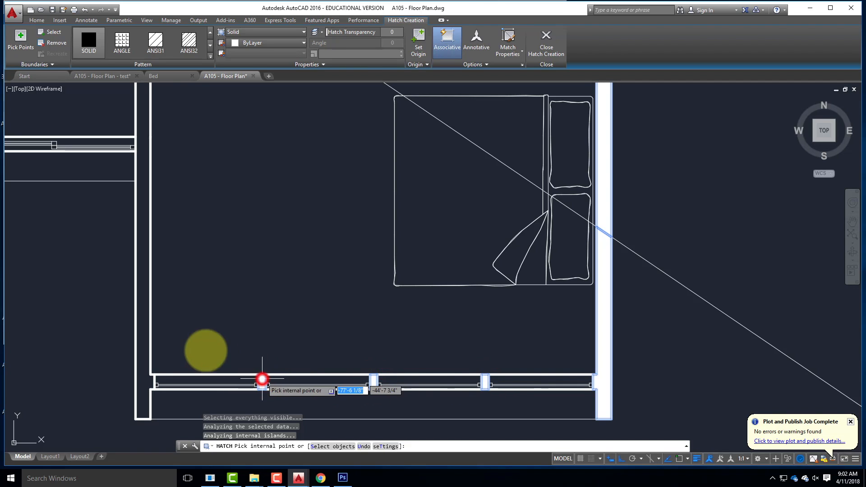
left_click(142, 348)
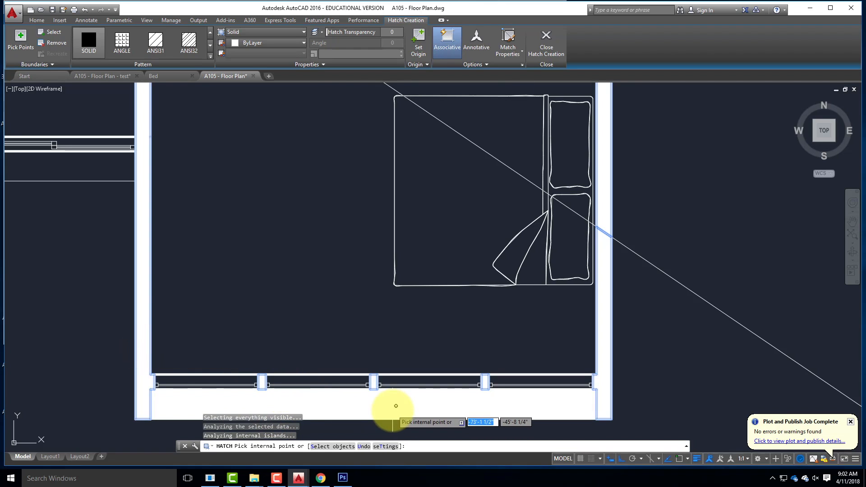
scroll(392, 408, "down", 4)
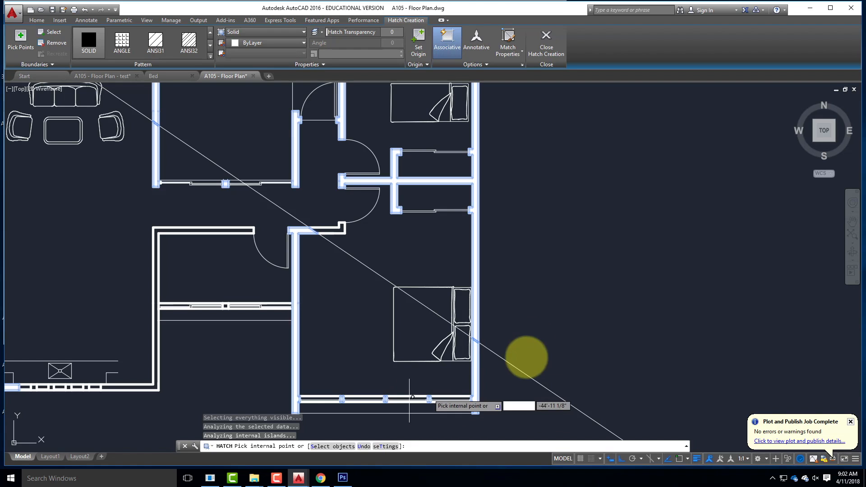
scroll(409, 402, "up", 5)
left_click(456, 369)
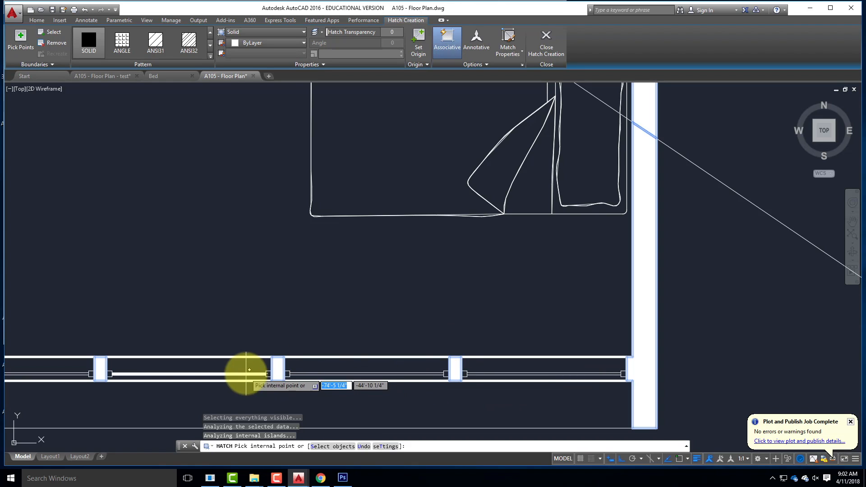
scroll(483, 328, "down", 2)
scroll(492, 333, "down", 3)
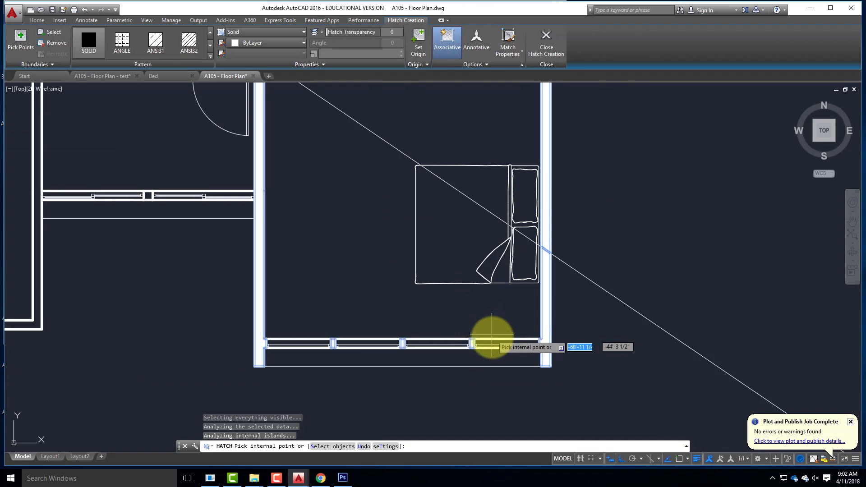
scroll(406, 331, "up", 4)
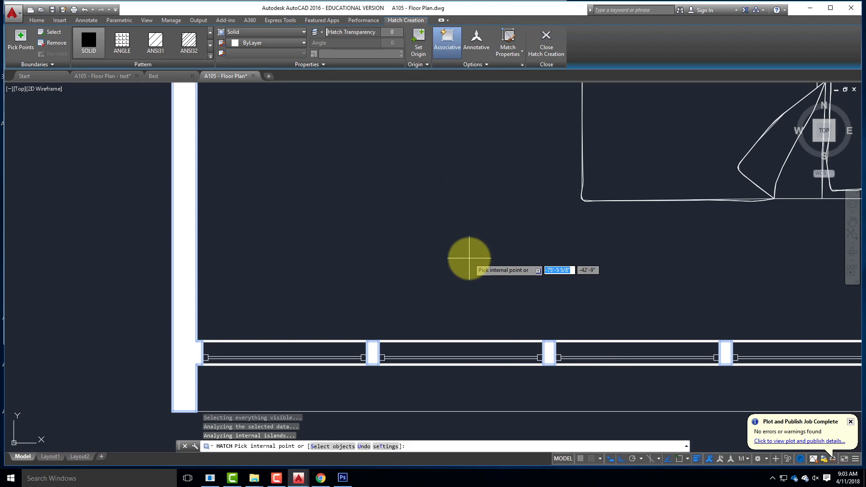
Fill the kitchen's east wall, the post in the small middle room's window wall, and the first two kitchen window piers.
scroll(596, 315, "down", 6)
scroll(441, 178, "down", 3)
scroll(399, 181, "up", 3)
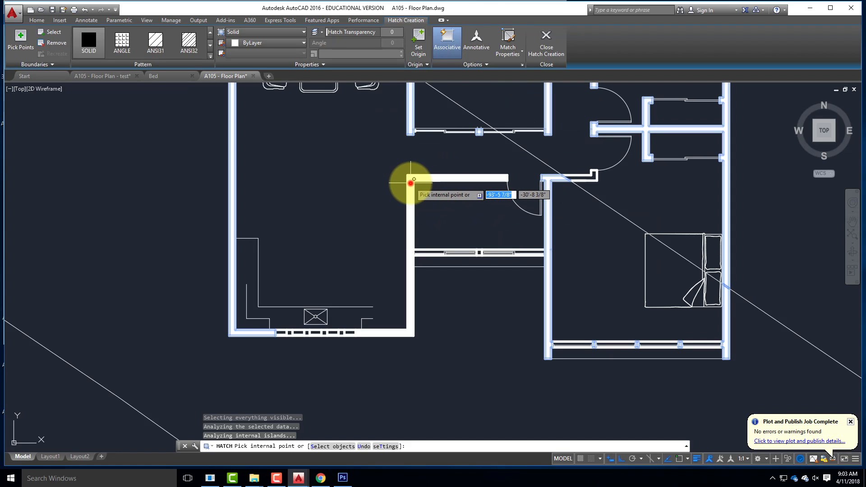
left_click(480, 251)
left_click(291, 333)
left_click(324, 332)
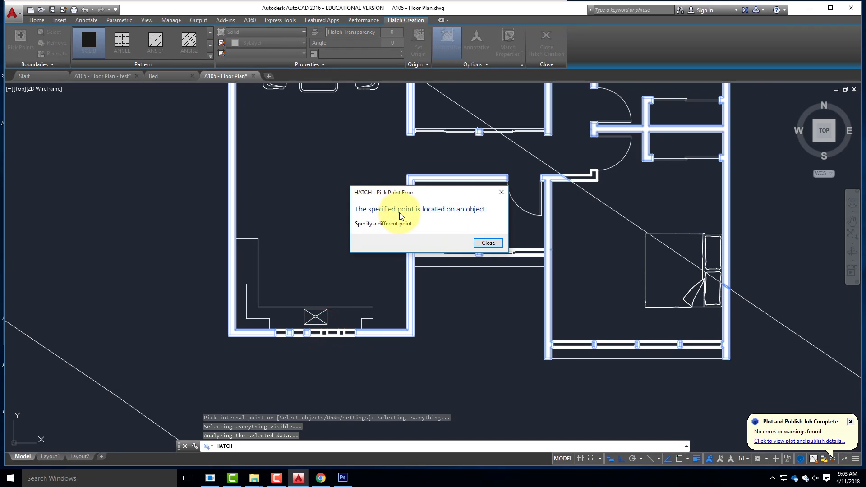
Dismiss the pick point error, fill the remaining two kitchen window piers, and finish the hatch.
left_click(487, 242)
scroll(329, 334, "up", 4)
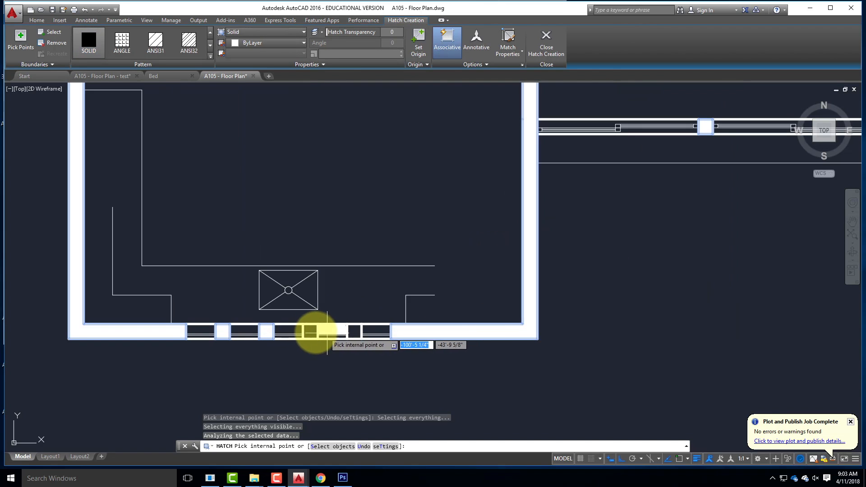
left_click(310, 332)
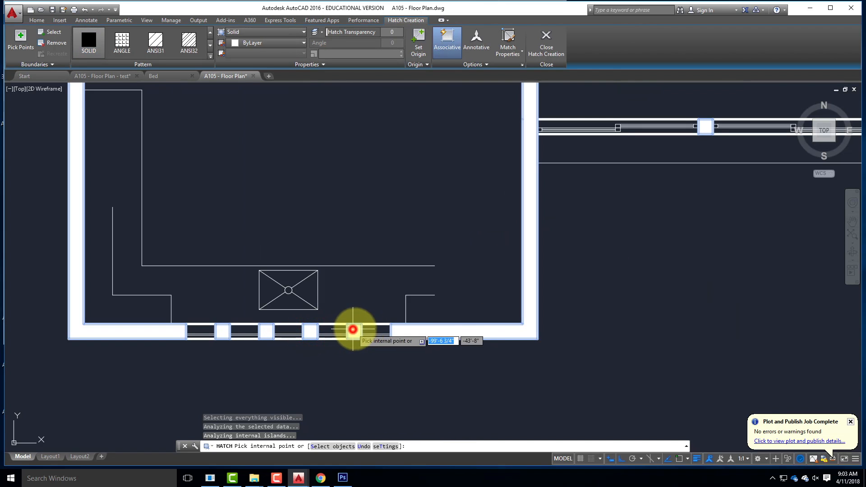
left_click(353, 329)
key("Return")
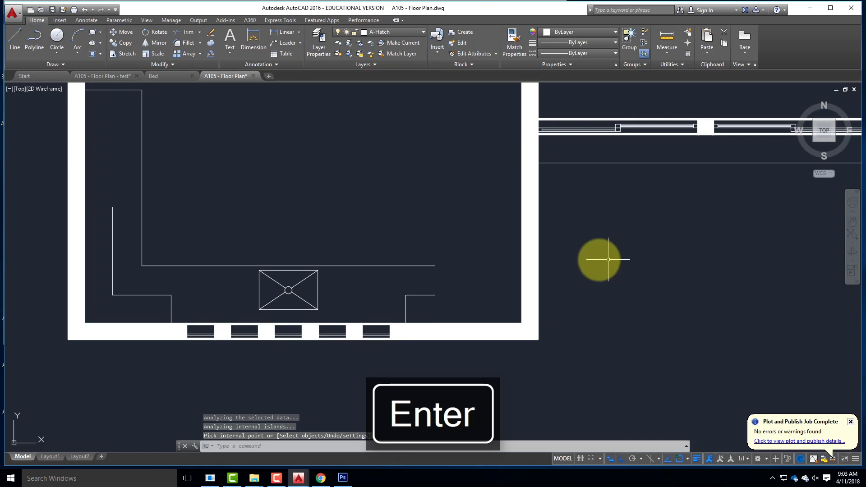
Start plotting the floor plan and load the previous plot's page setup.
scroll(426, 367, "down", 8)
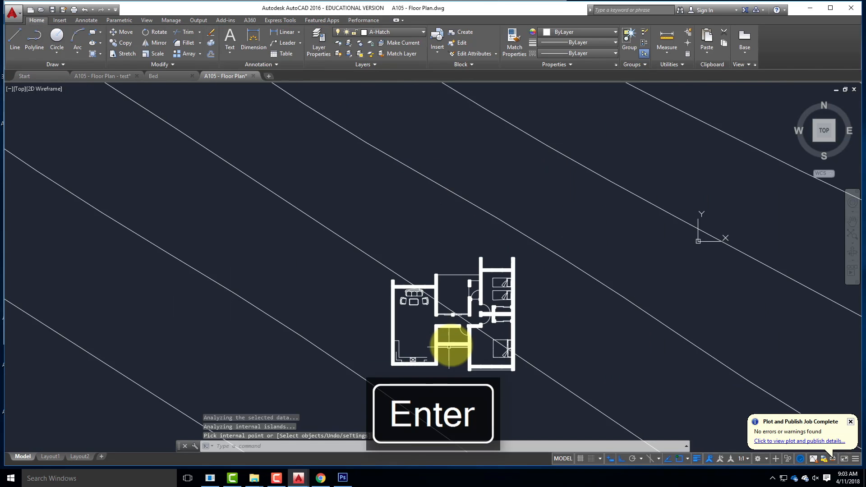
scroll(449, 348, "up", 4)
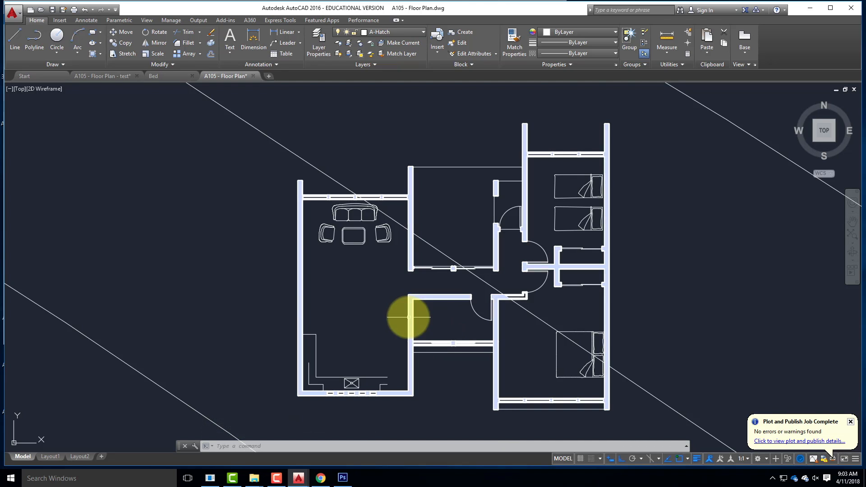
left_click(74, 9)
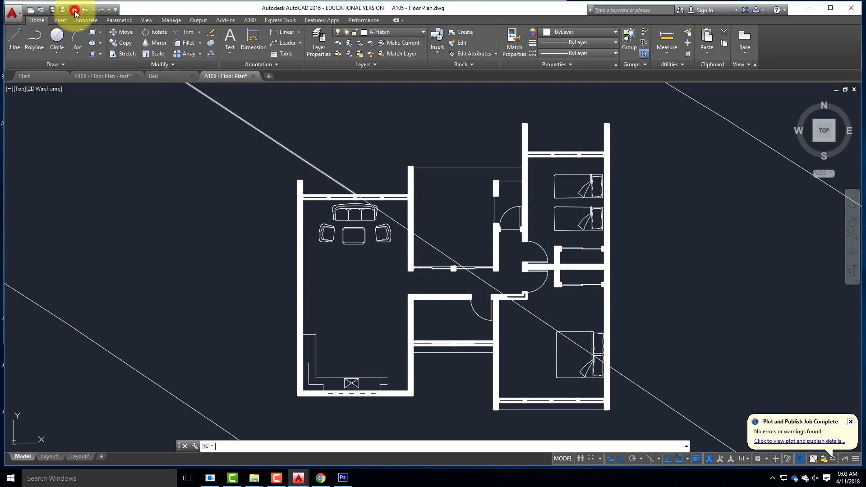
left_click(436, 260)
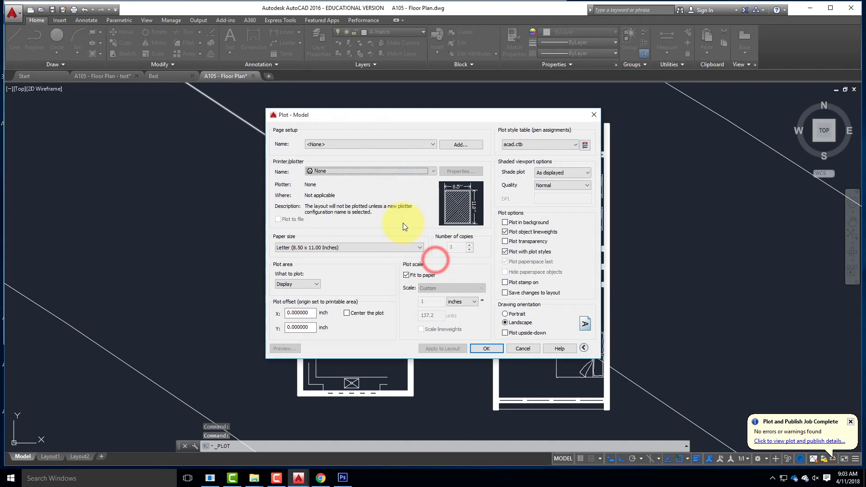
left_click(356, 142)
left_click(337, 156)
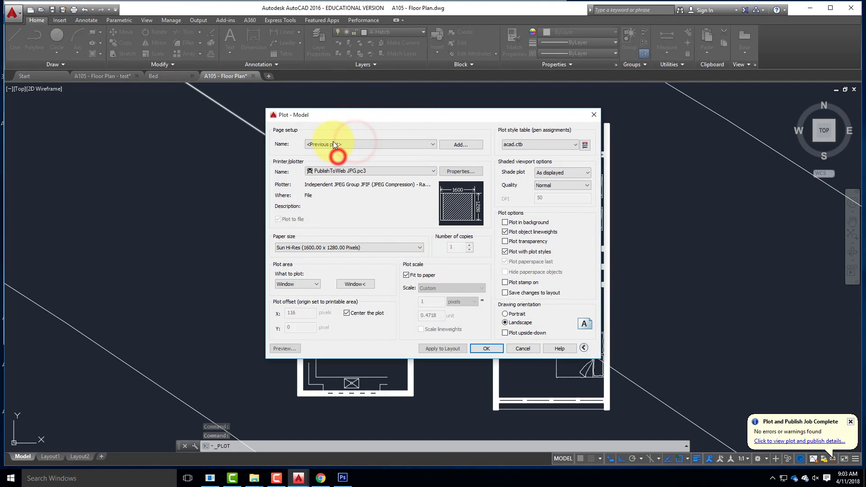
Plot the floor plan to a JPG file named A105 - Floor Plan-Model_03.
left_click(491, 349)
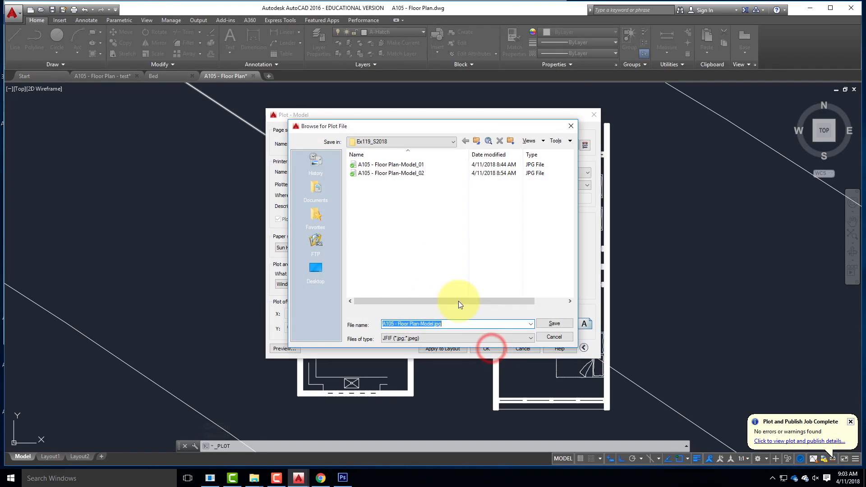
left_click(417, 174)
left_click(446, 325)
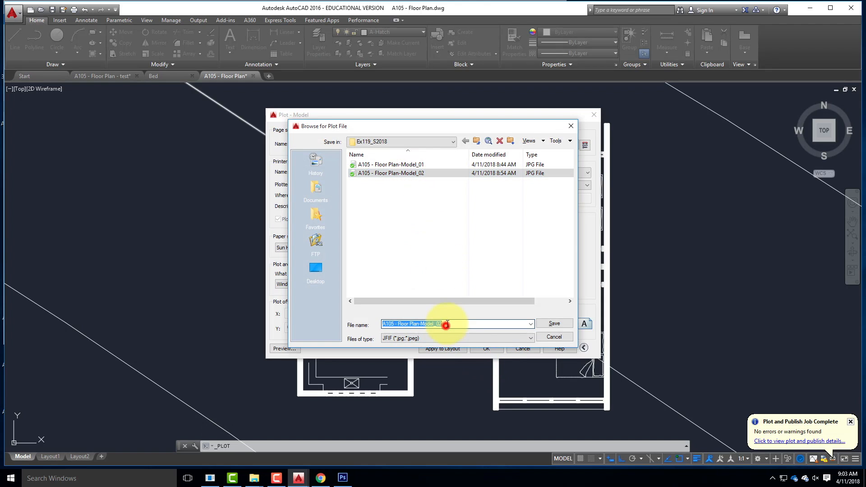
key("BackSpace")
type("3")
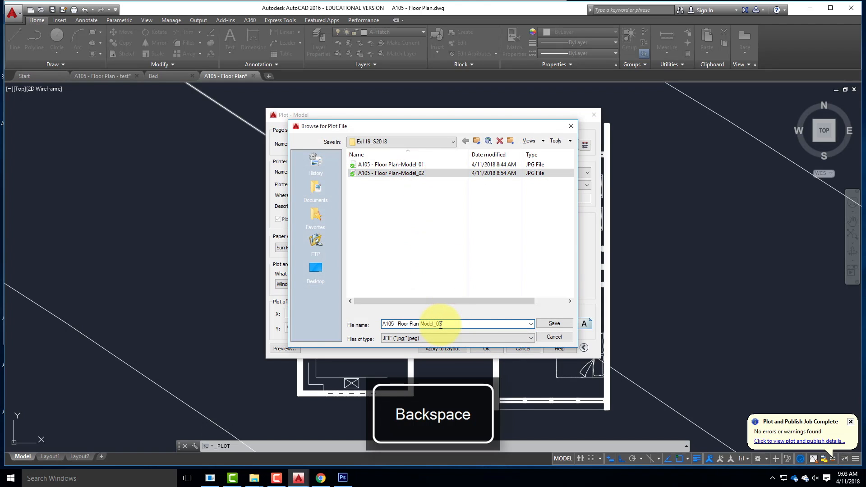
left_click(554, 324)
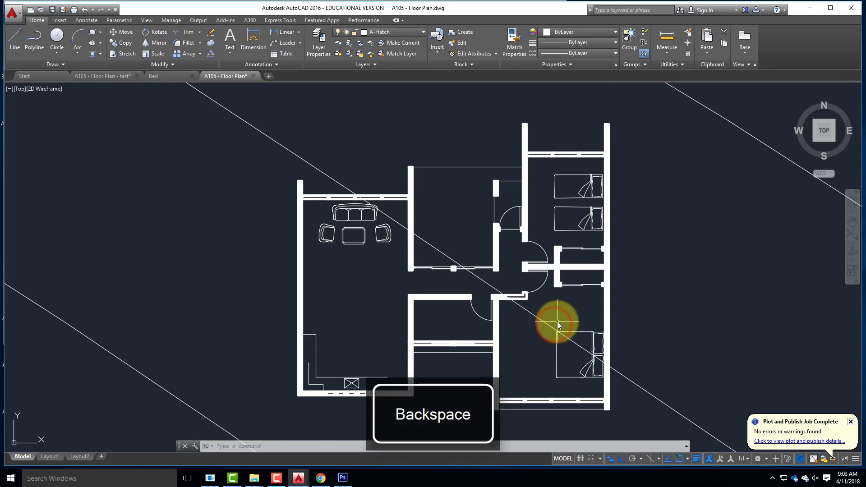
Switch to Photoshop and open the plotted image A105 - Floor Plan-Model_03.
left_click(344, 479)
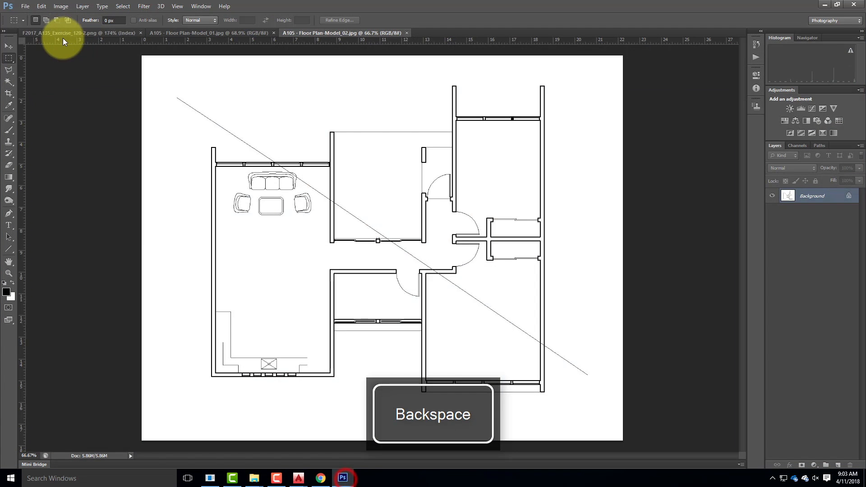
left_click(27, 7)
left_click(34, 22)
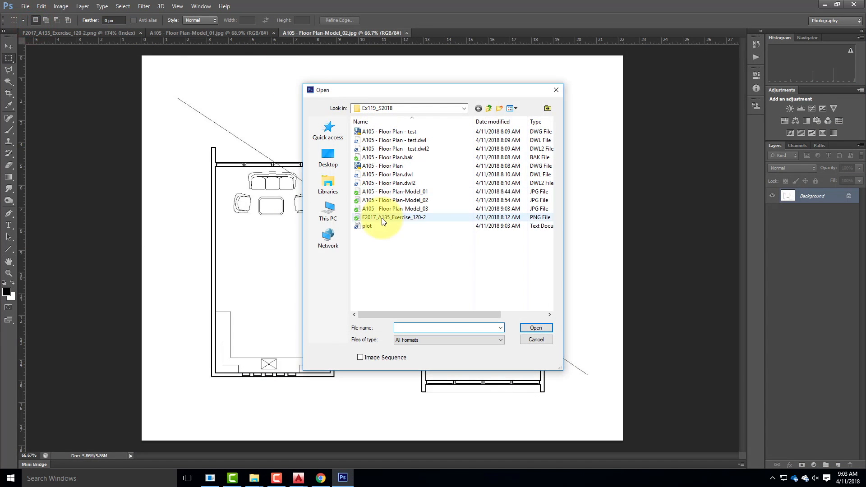
left_click(387, 209)
left_click(536, 329)
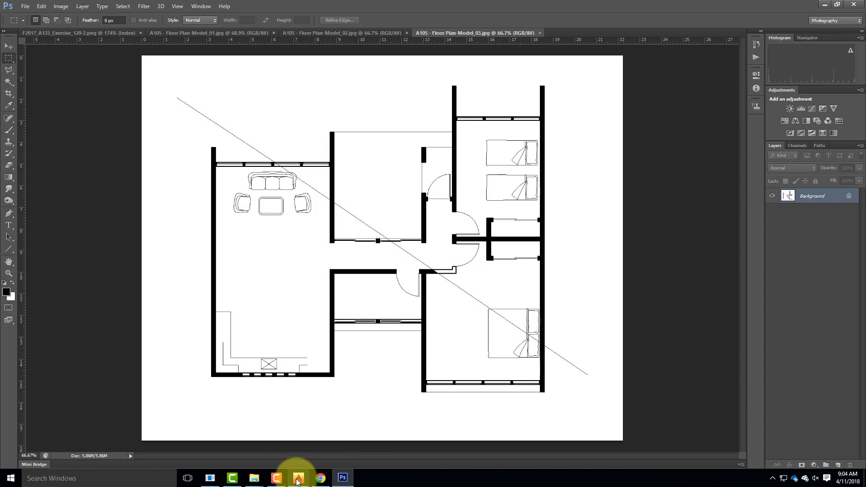
Switch back to the A105 - Floor Plan drawing in AutoCAD and set the A-Hatch layer's color to gray index 252.
left_click(299, 478)
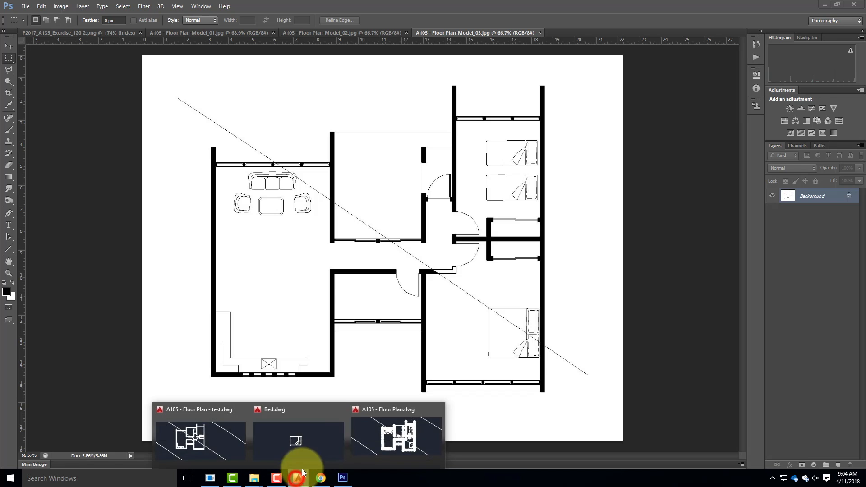
left_click(418, 441)
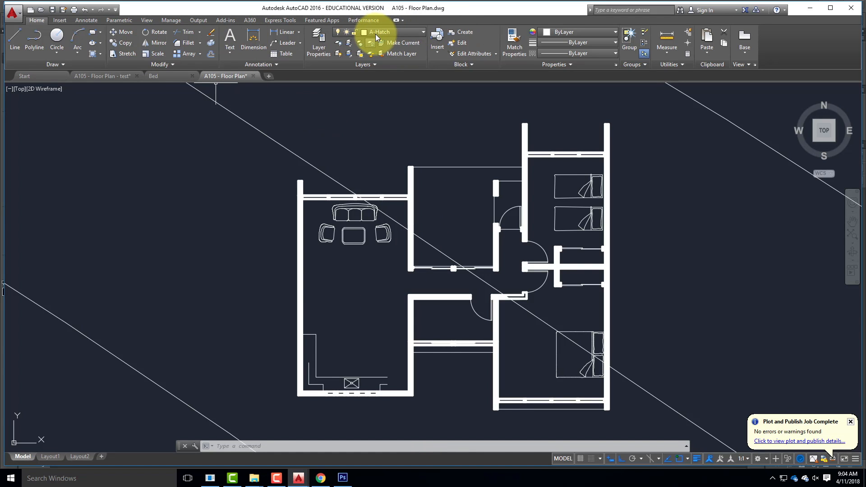
left_click(318, 40)
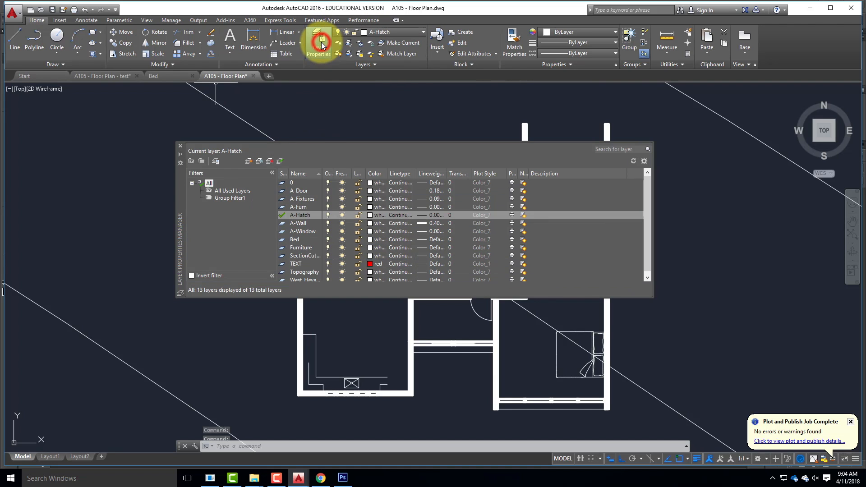
left_click(371, 219)
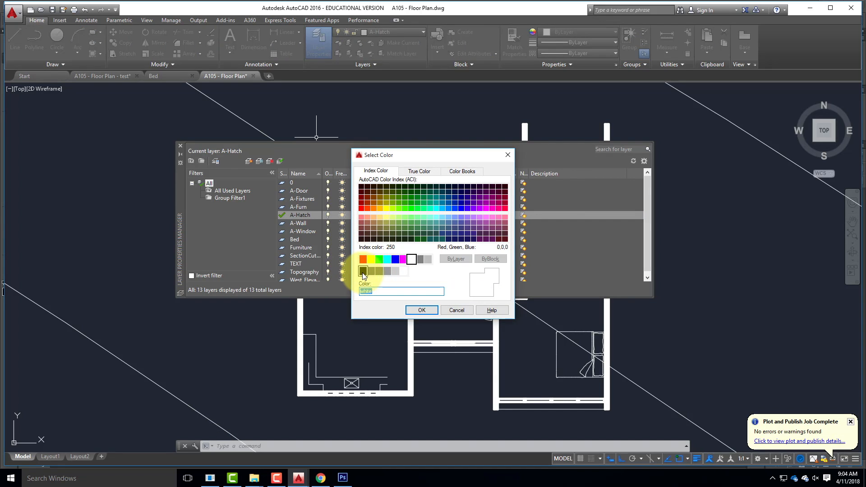
left_click(382, 271)
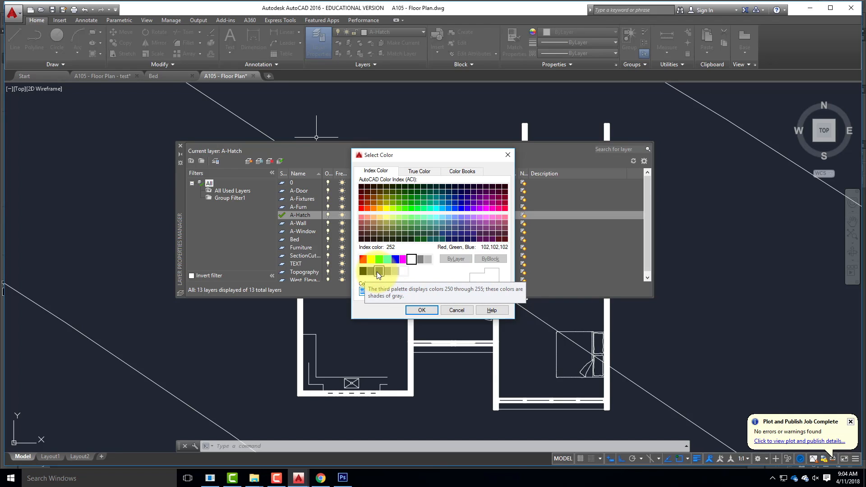
left_click(379, 271)
left_click(422, 310)
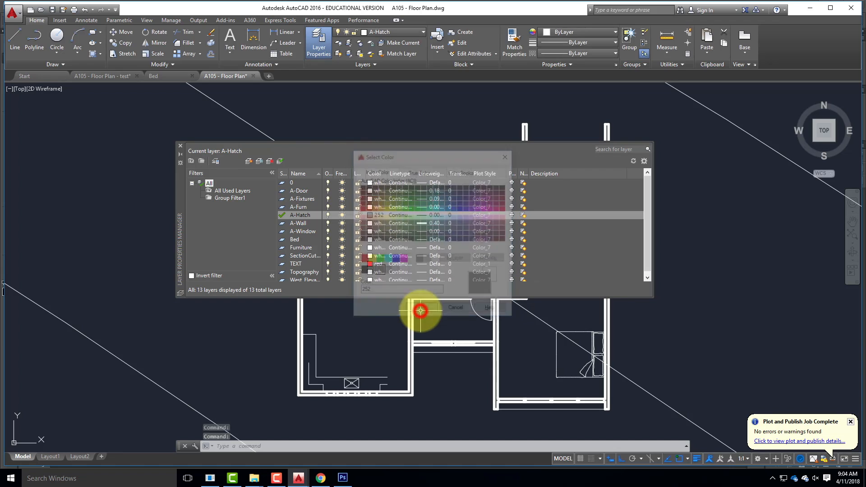
scroll(407, 349, "up", 5)
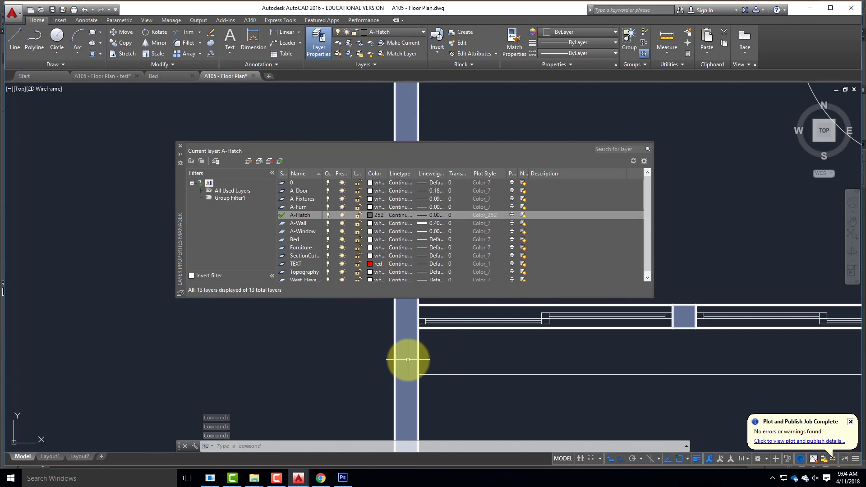
scroll(408, 360, "down", 5)
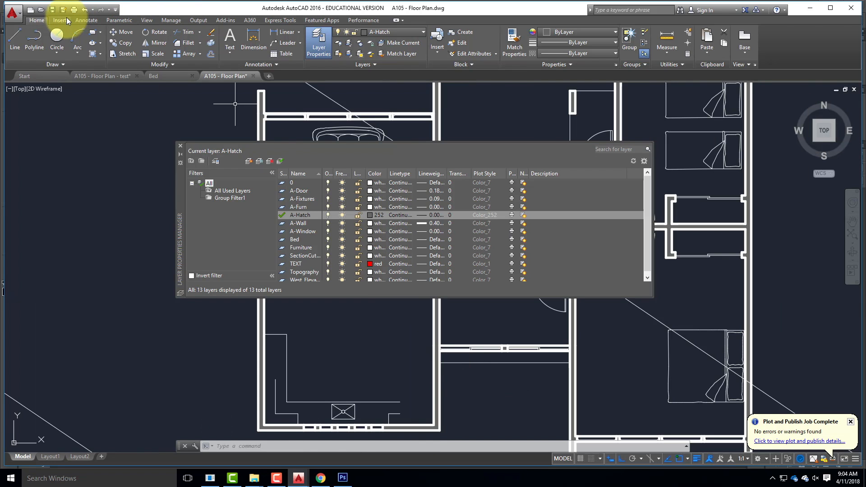
Start a single-sheet plot of the floor plan, cancel the page setup import, and load the previous plot's page setup.
left_click(74, 9)
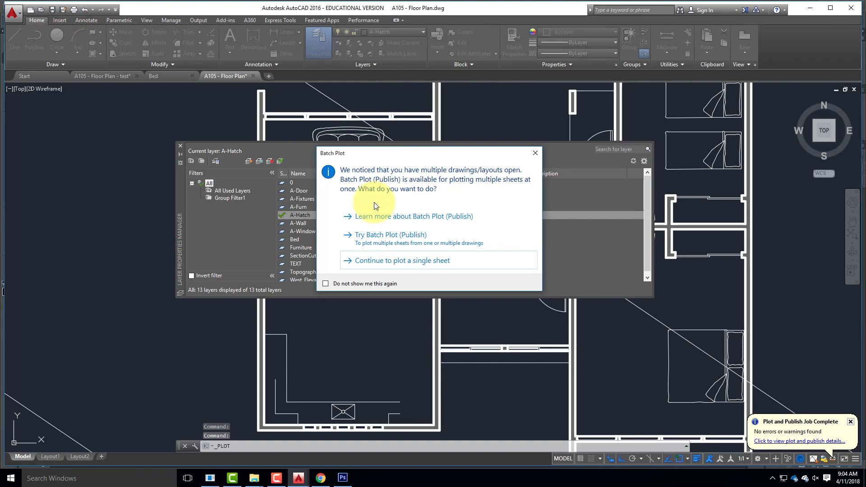
left_click(377, 262)
left_click(361, 144)
left_click(362, 163)
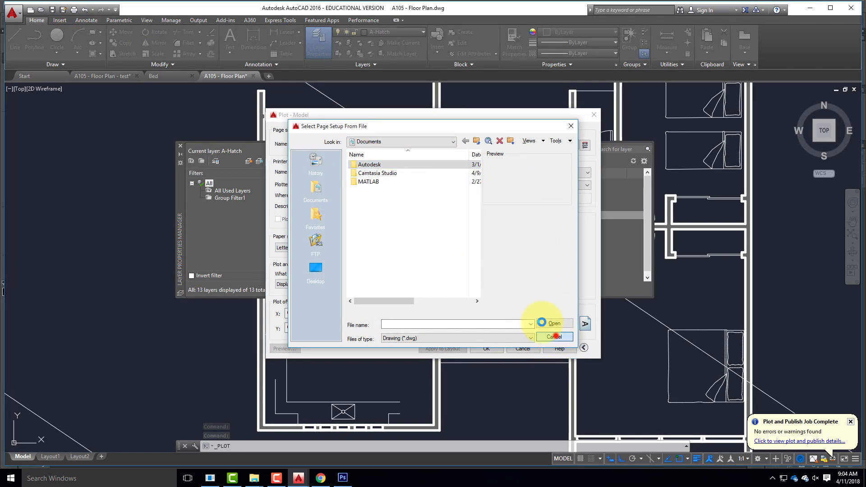
left_click(553, 334)
left_click(369, 144)
left_click(360, 157)
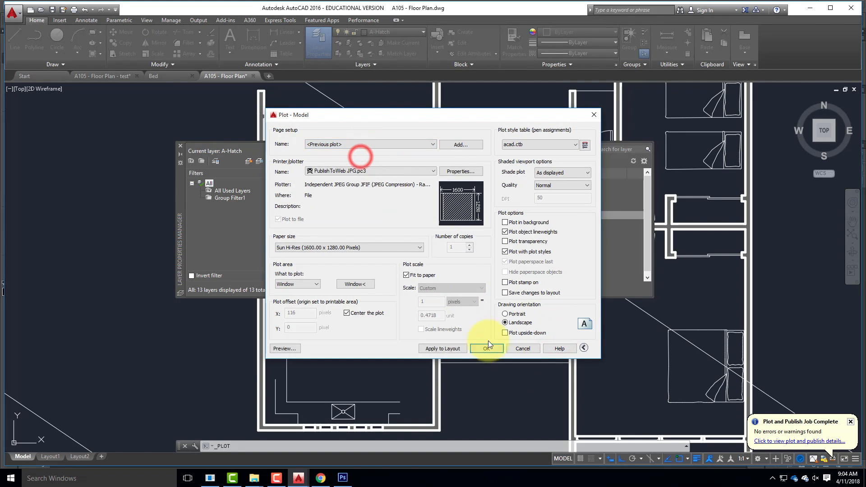
Plot the gray-hatched floor plan to a JPG file named A105 - Floor Plan-Model_04.
left_click(493, 349)
left_click(407, 181)
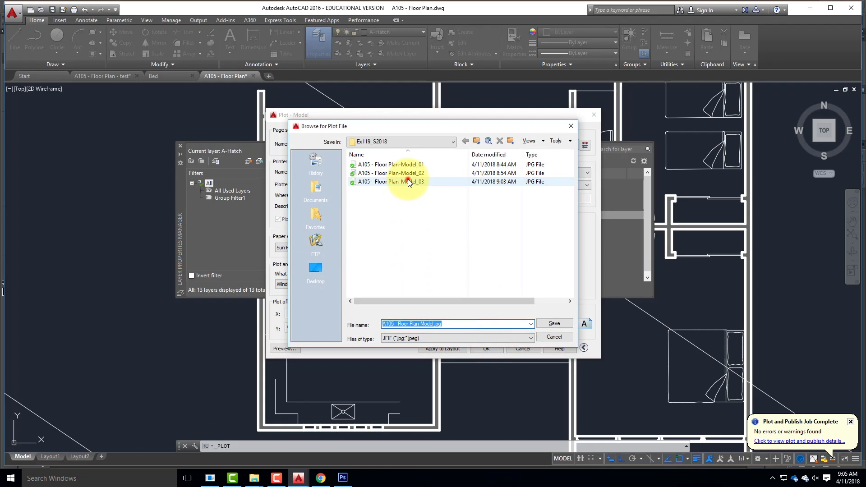
left_click(446, 324)
key("BackSpace")
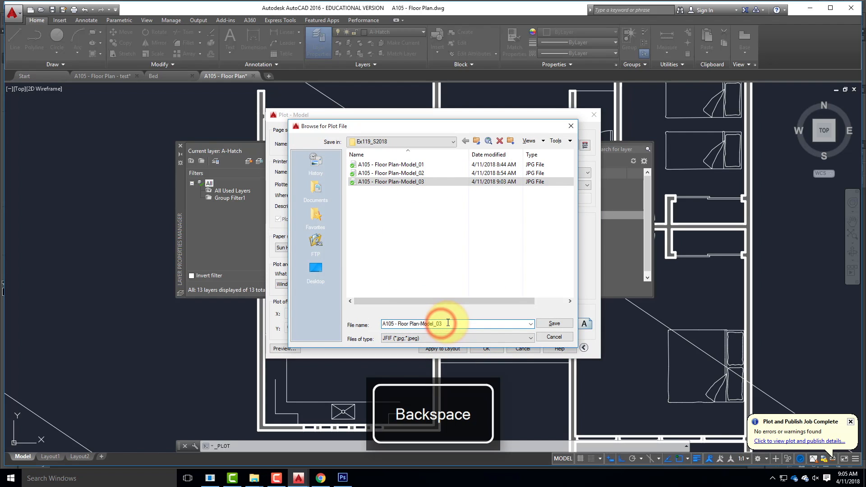
left_click(555, 323)
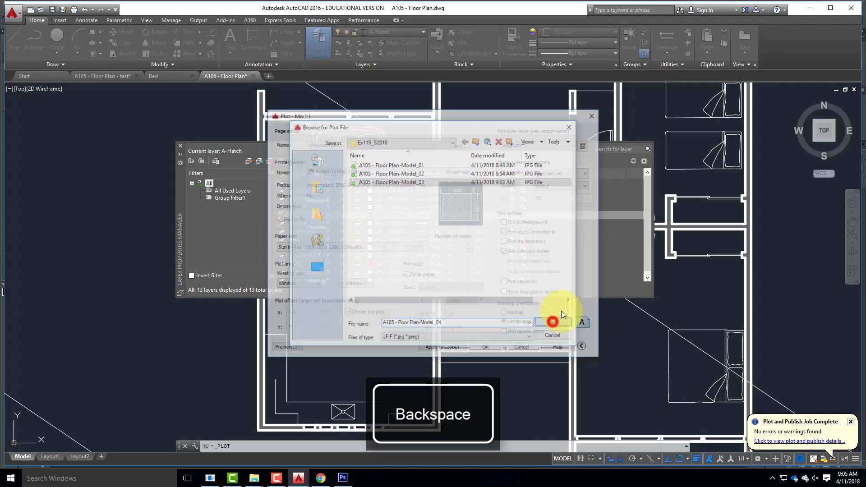
Open A105 - Floor Plan-Model_04 in Photoshop and compare its wall fill with the Model_03 plot.
left_click(342, 477)
left_click(25, 6)
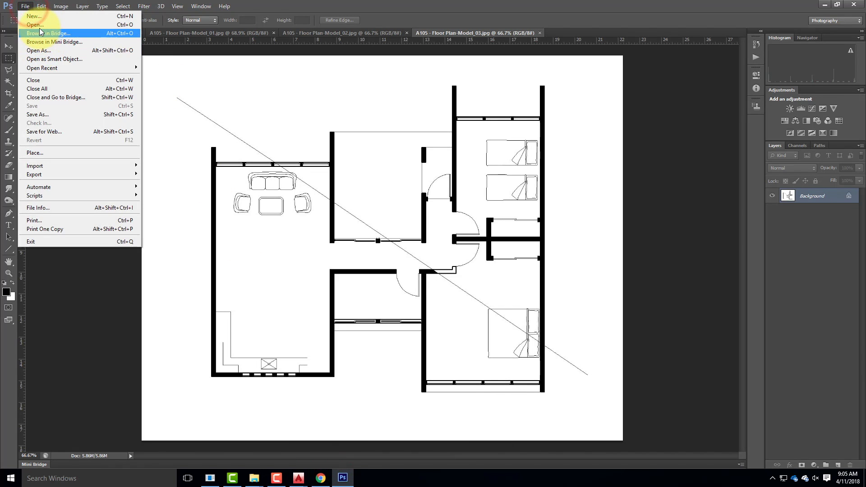
left_click(38, 24)
left_click(402, 218)
left_click(542, 328)
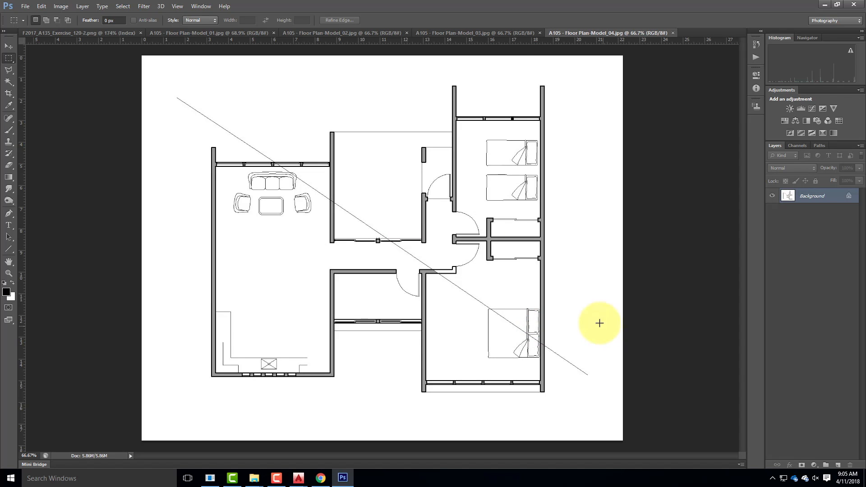
left_click(508, 34)
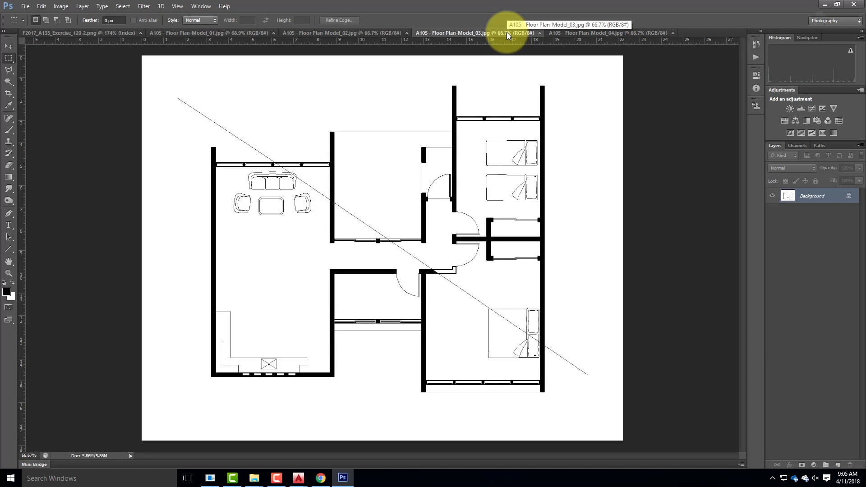
left_click(620, 33)
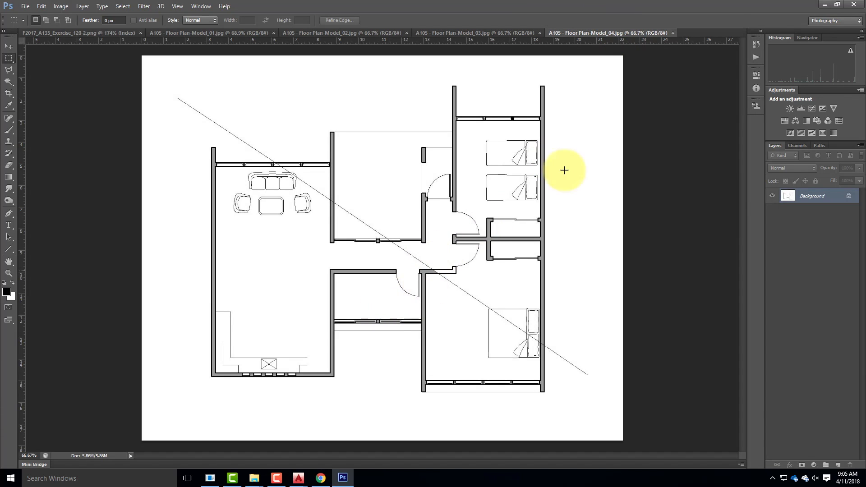
Return to the floor plan drawing in AutoCAD and close the Layer Properties Manager.
left_click(822, 4)
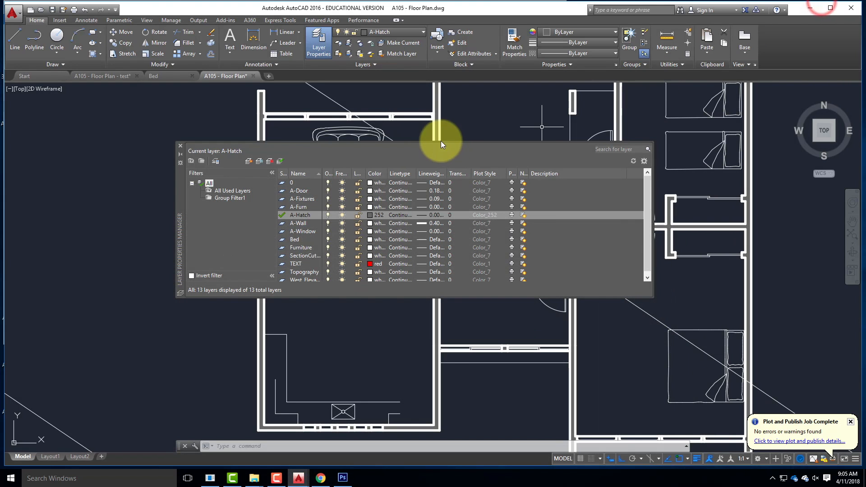
left_click(181, 146)
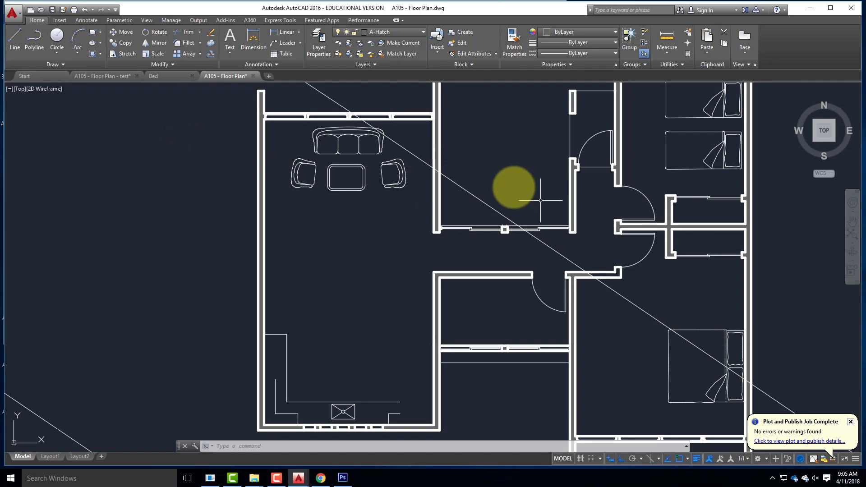
scroll(310, 242, "down", 1)
scroll(368, 163, "up", 2)
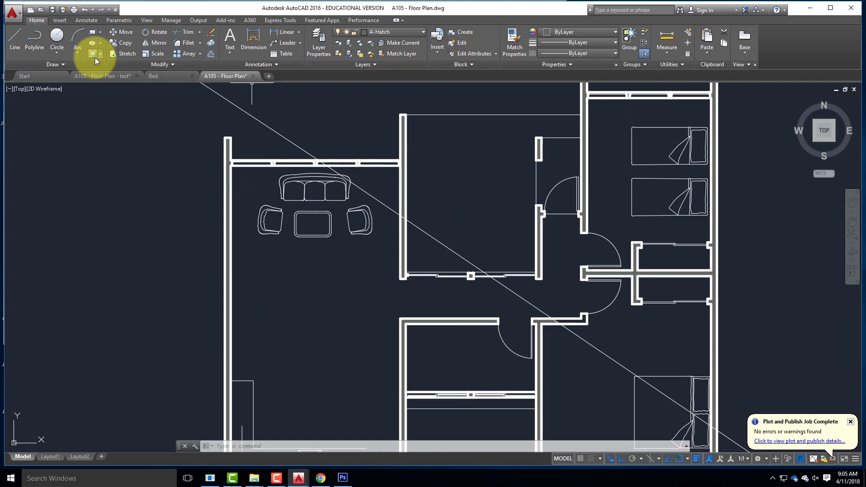
Trim the diagonal line inside the living room's window wall, using all objects as cutting edges.
left_click(185, 32)
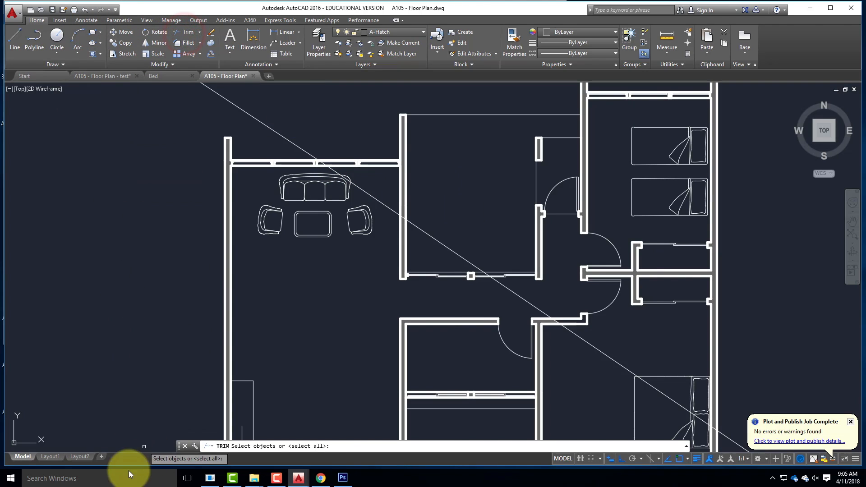
type("a")
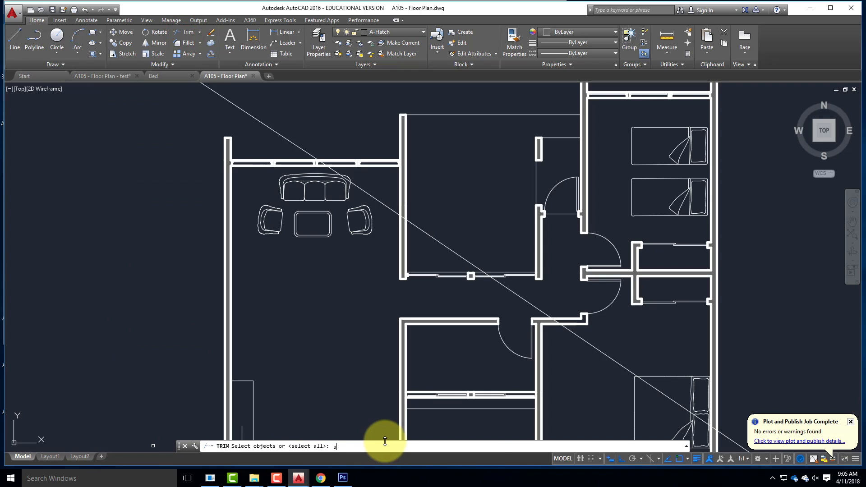
type("ll")
key("Return")
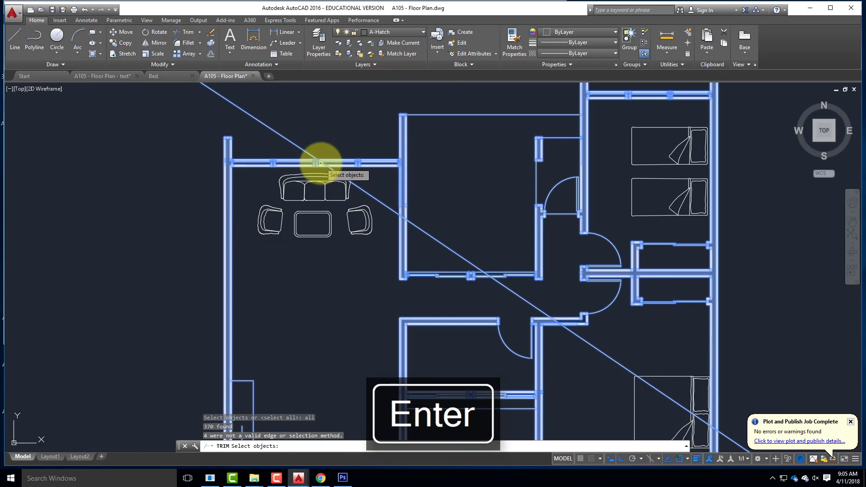
scroll(321, 163, "up", 6)
scroll(323, 161, "up", 4)
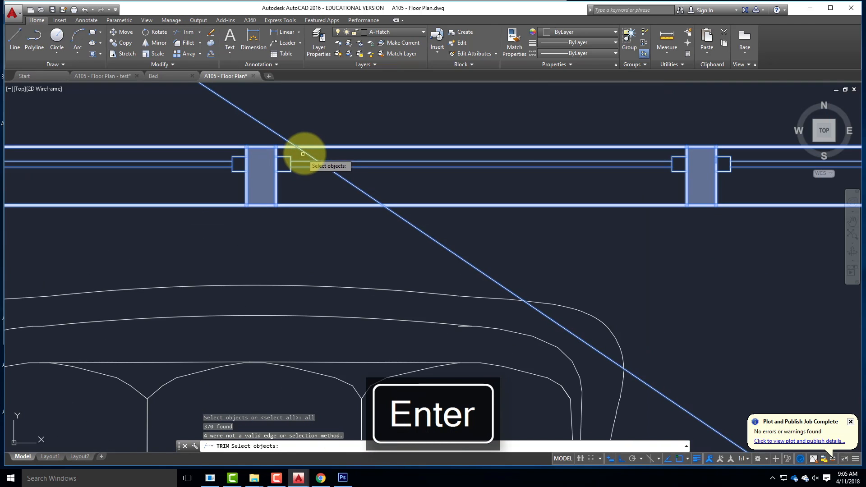
key("Return")
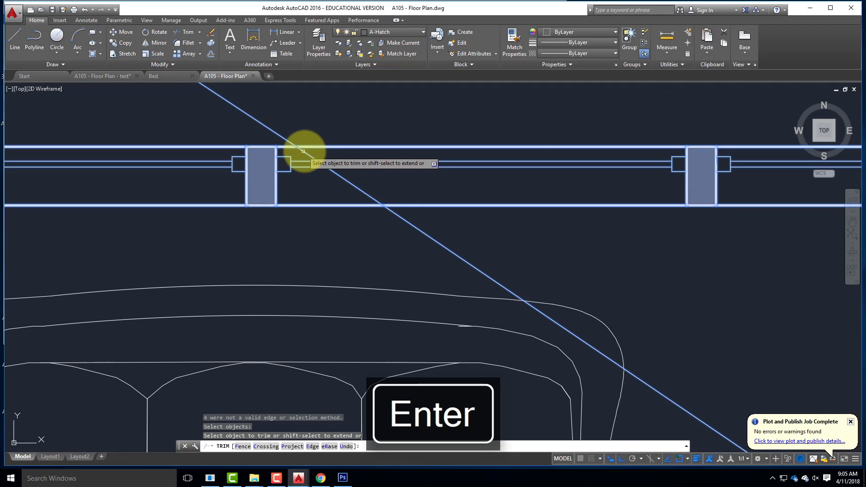
left_click(305, 154)
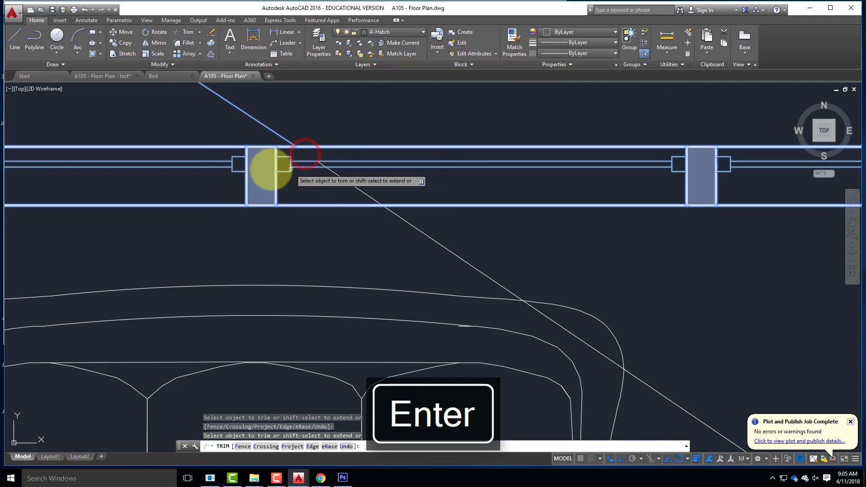
Try to trim the diagonal line where it crosses the lower bedroom's outer wall, and undo the accidental hatch trims.
scroll(242, 164, "down", 10)
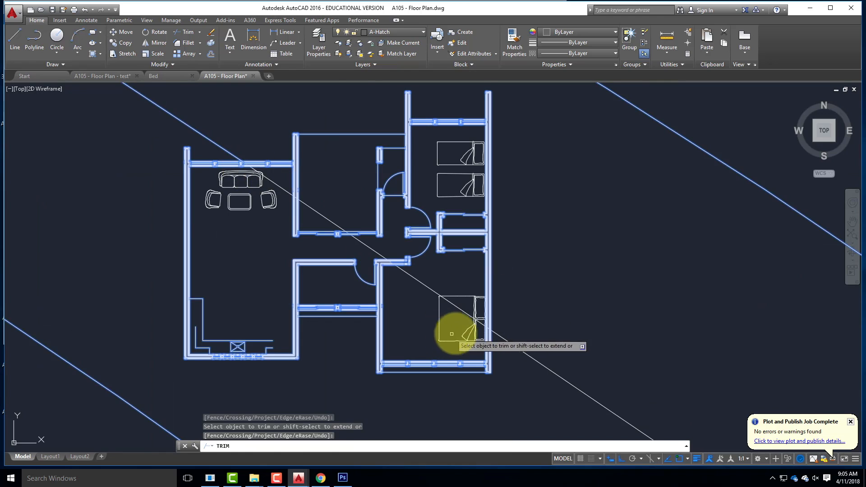
scroll(494, 330, "up", 12)
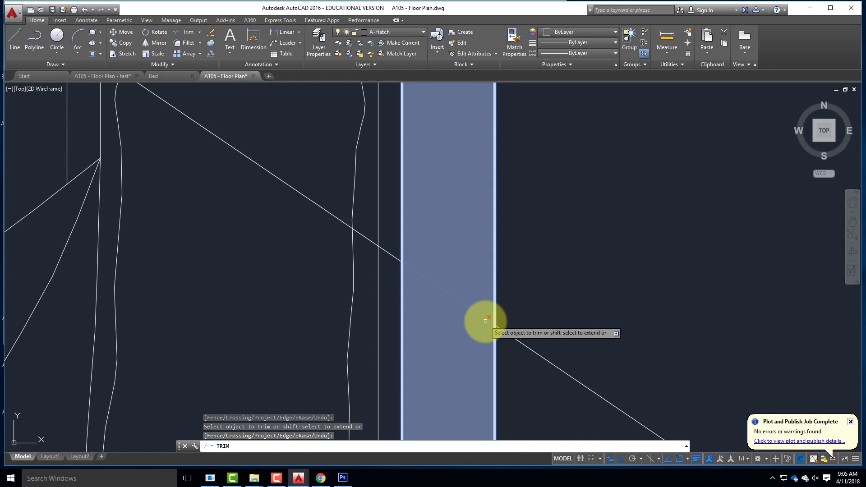
left_click(485, 322)
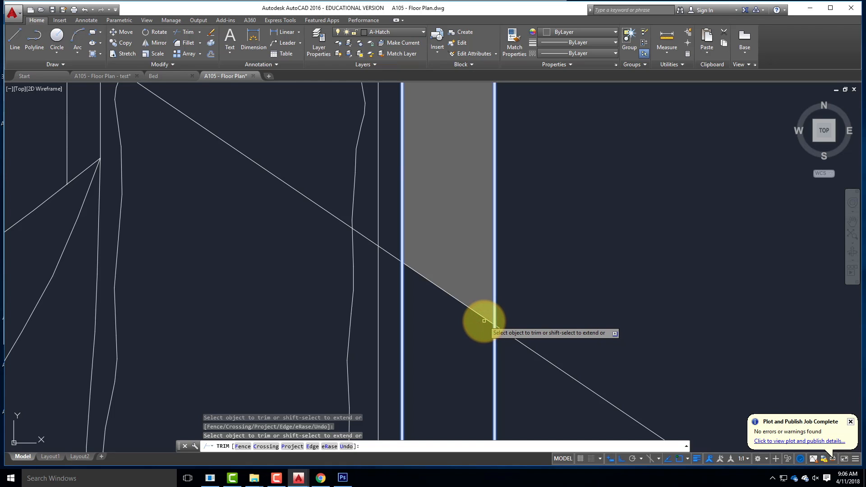
key("ctrl+z")
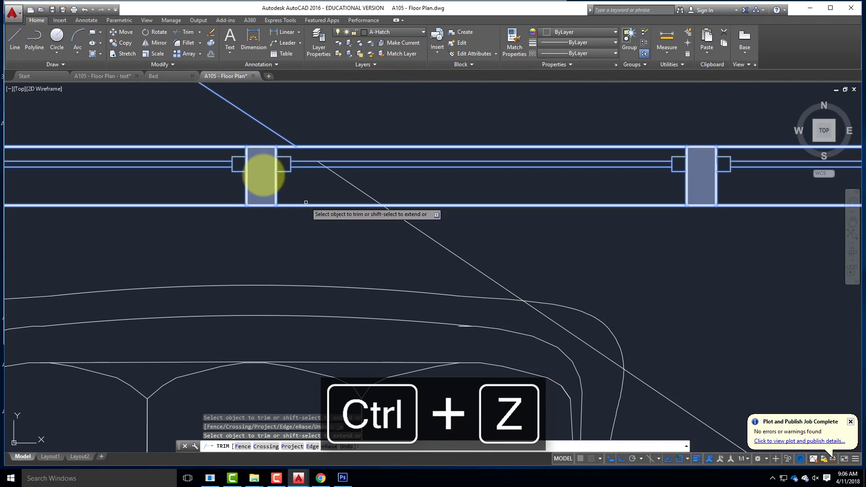
scroll(263, 174, "down", 6)
scroll(251, 203, "down", 8)
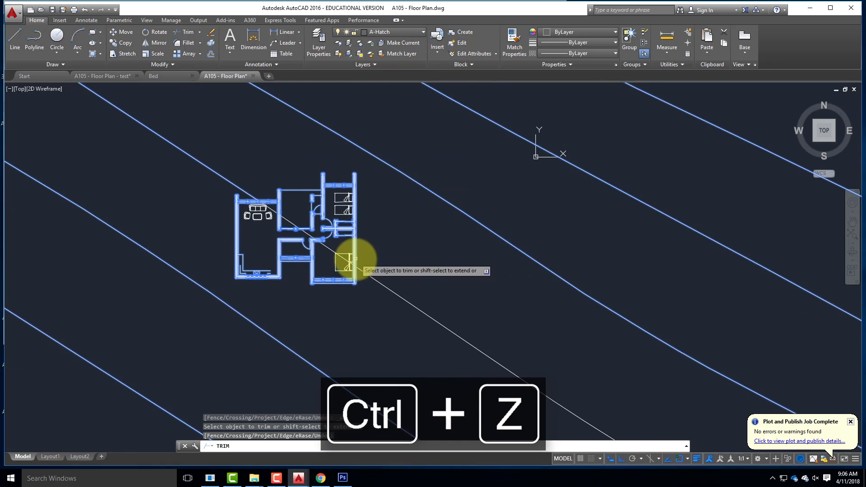
scroll(350, 266, "up", 6)
scroll(349, 279, "up", 10)
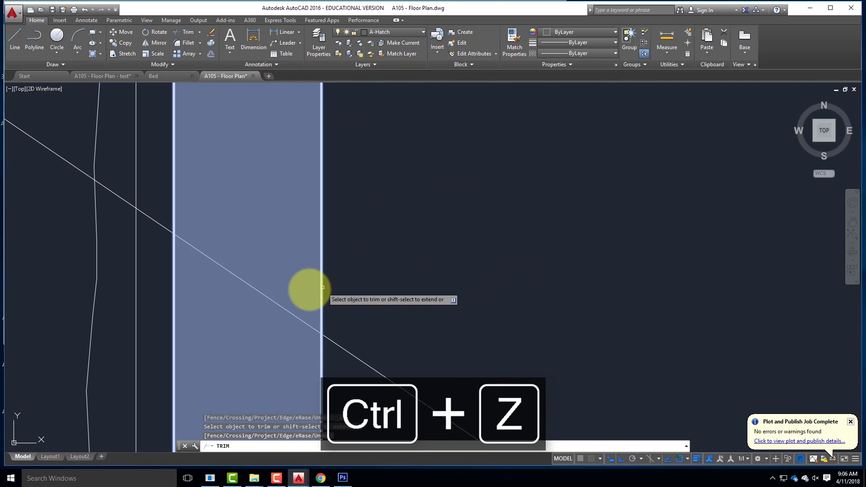
left_click(288, 311)
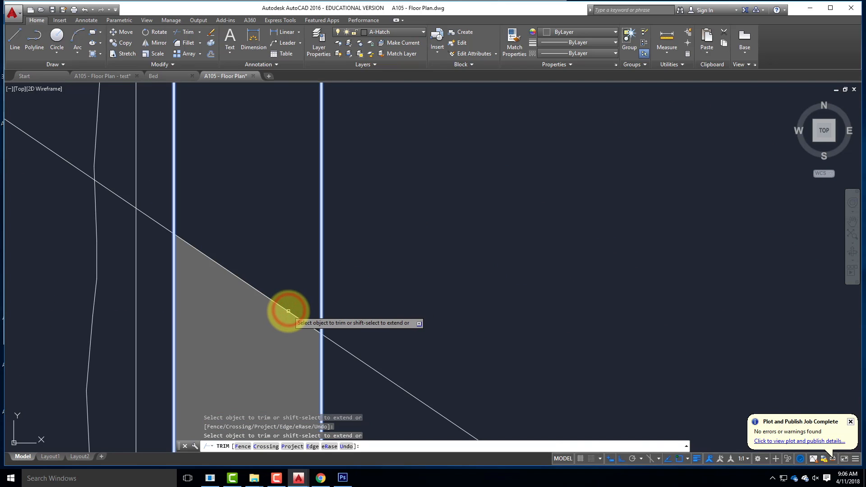
key("ctrl+z")
key("ctrl+z")
key("ctrl+z")
key("ctrl+z")
key("ctrl+z")
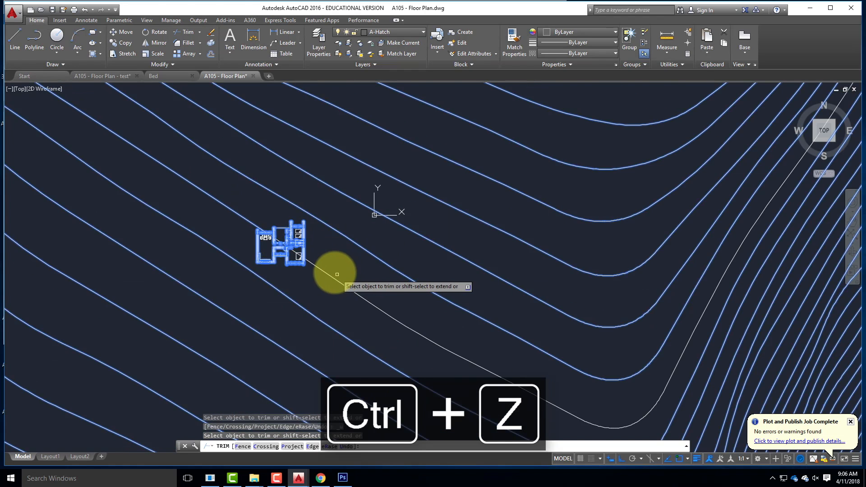
Trim the diagonal line inside the lower bedroom's outer wall and erase its remaining segment across the house interior.
scroll(240, 152, "up", 6)
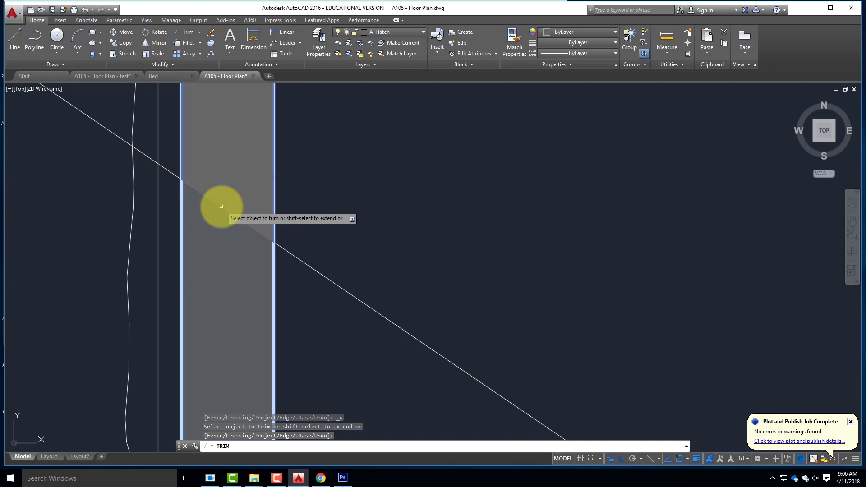
left_click(222, 207)
scroll(452, 280, "down", 6)
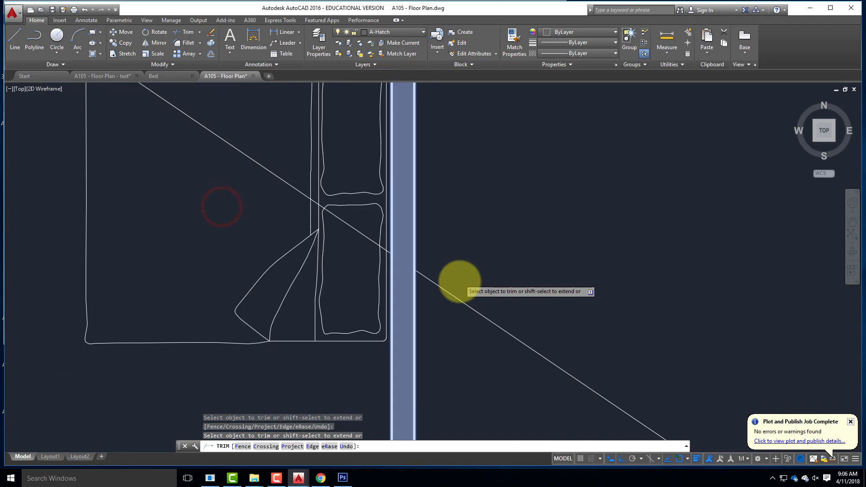
key("Return")
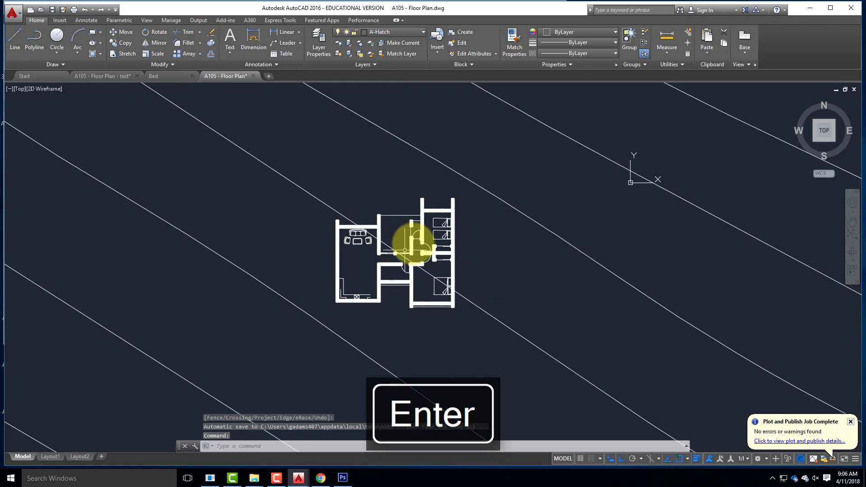
scroll(402, 249, "up", 5)
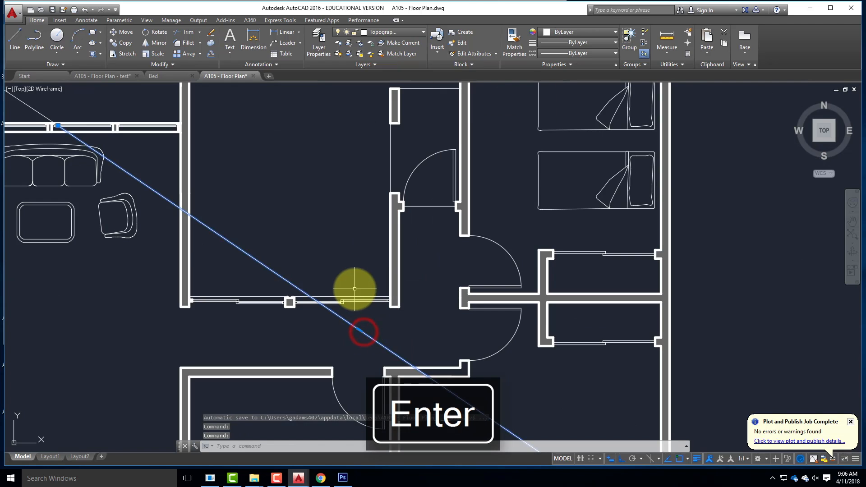
scroll(355, 288, "down", 4)
key("Delete")
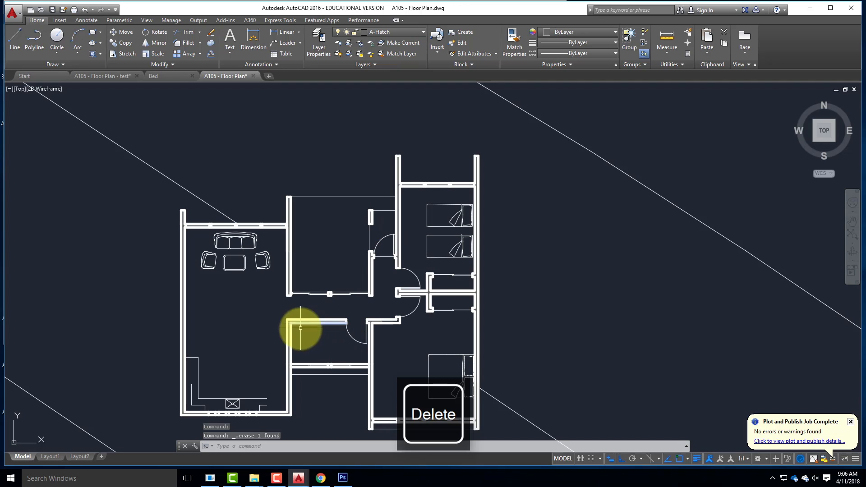
scroll(449, 241, "down", 4)
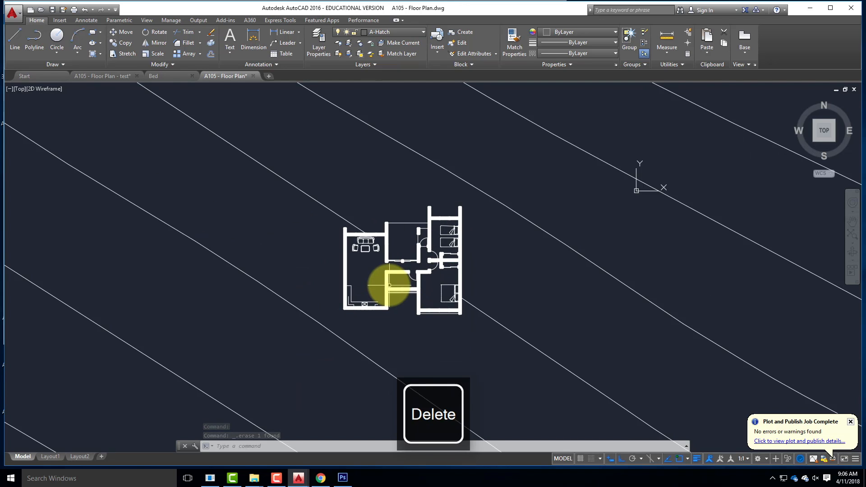
scroll(387, 285, "up", 4)
scroll(354, 194, "up", 2)
scroll(418, 193, "up", 1)
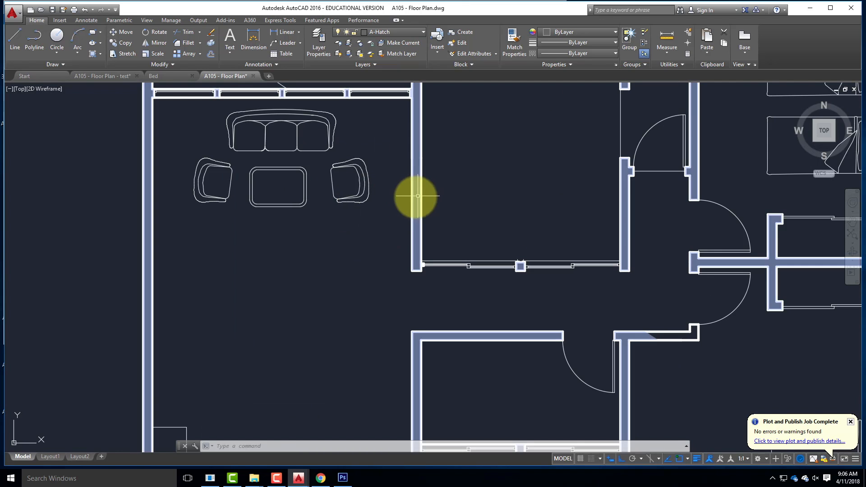
scroll(291, 220, "down", 1)
scroll(291, 220, "down", 2)
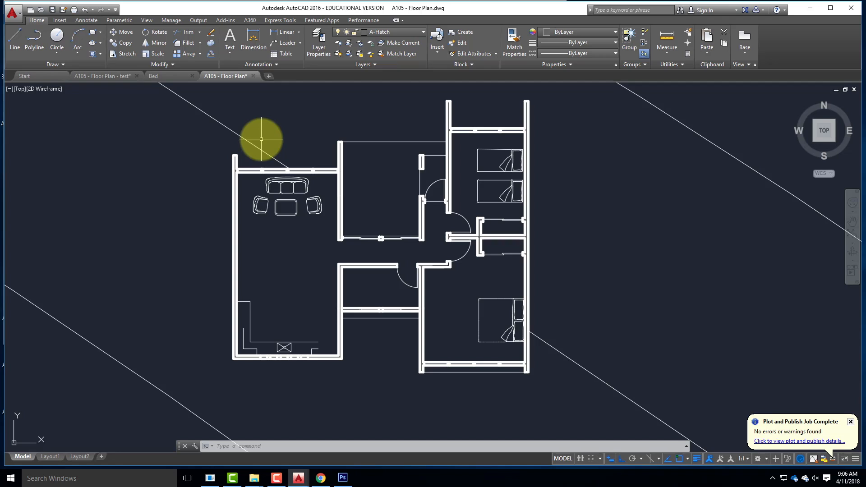
left_click(93, 52)
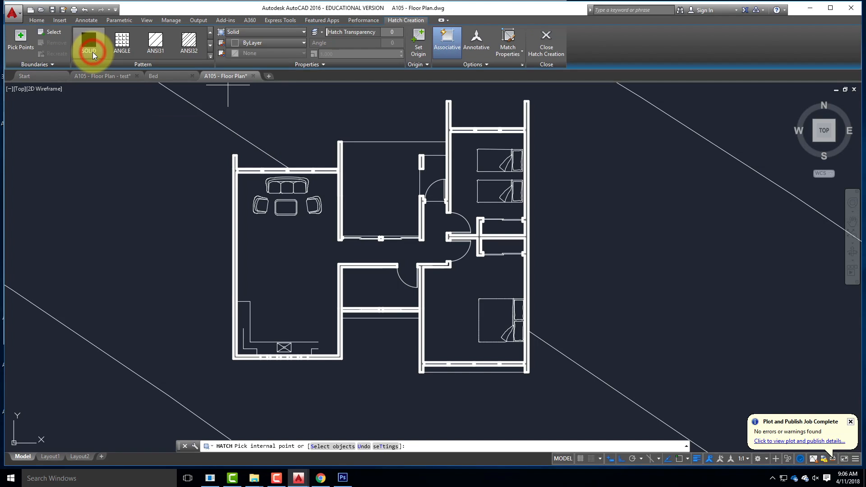
left_click(156, 41)
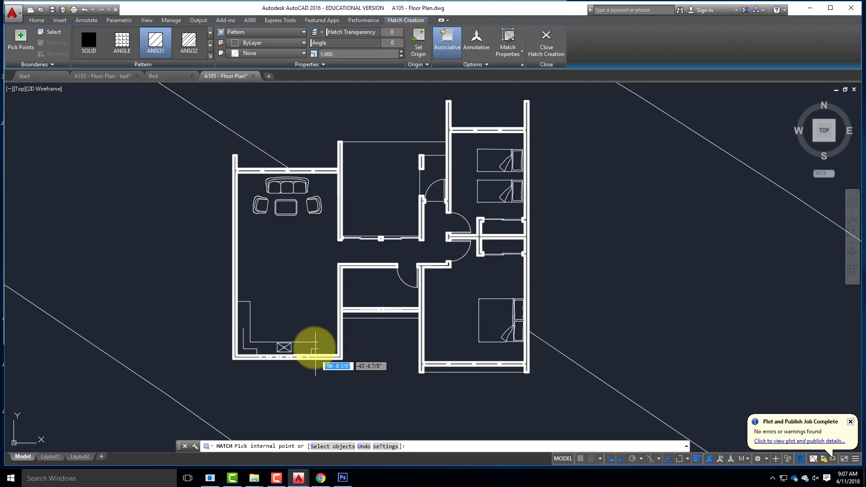
scroll(306, 352, "up", 8)
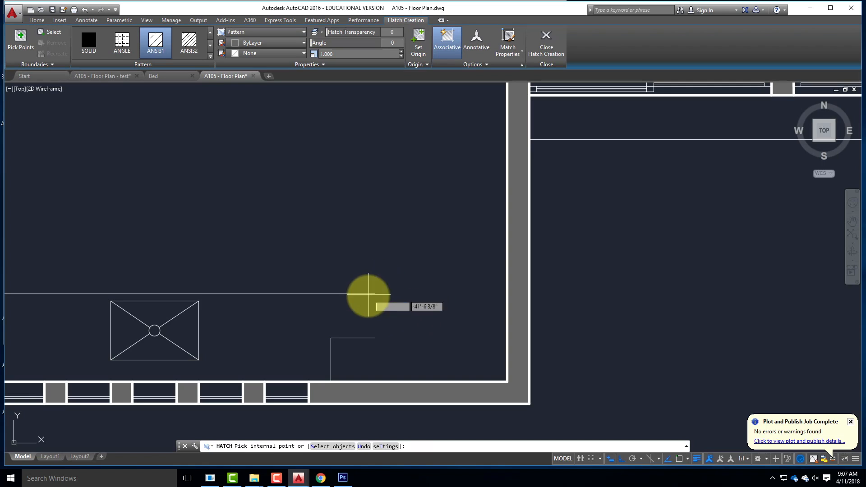
key("Escape")
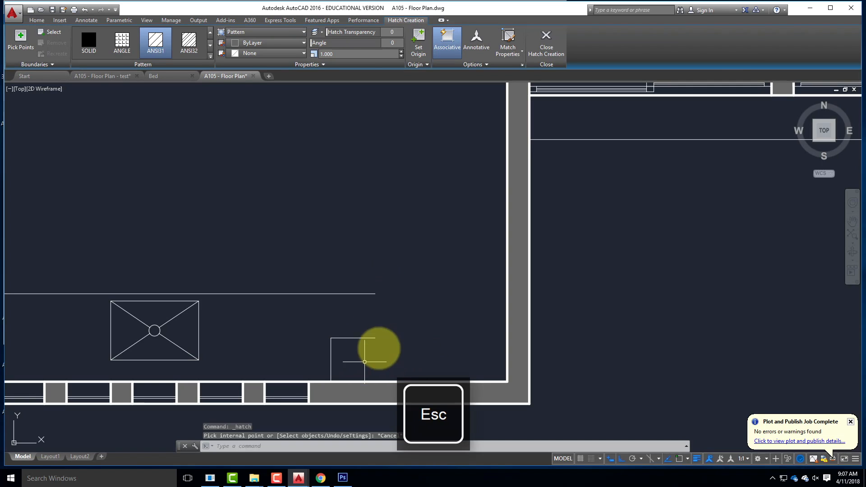
Draw a vertical line from the open end of the kitchen counter's front edge to the inner wall face.
left_click(13, 39)
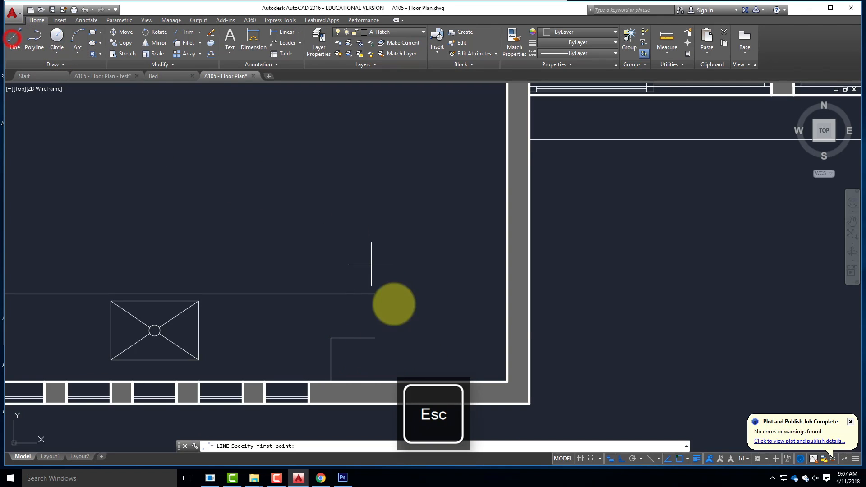
left_click(375, 295)
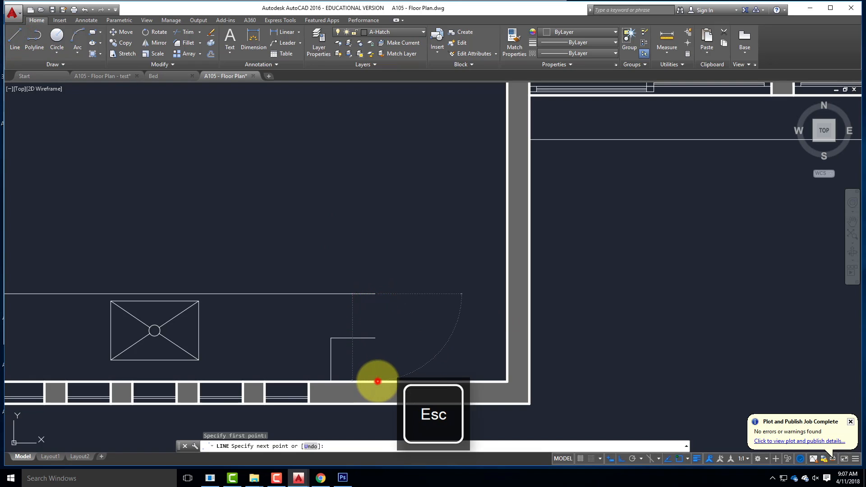
left_click(377, 381)
key("Return")
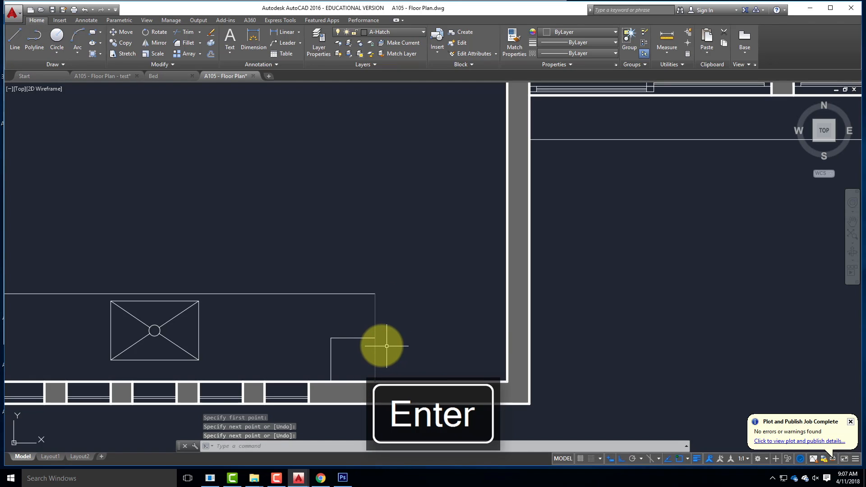
Move the new line at the kitchen counter's end to the A-Fixtures layer and clear the selection.
left_click(375, 344)
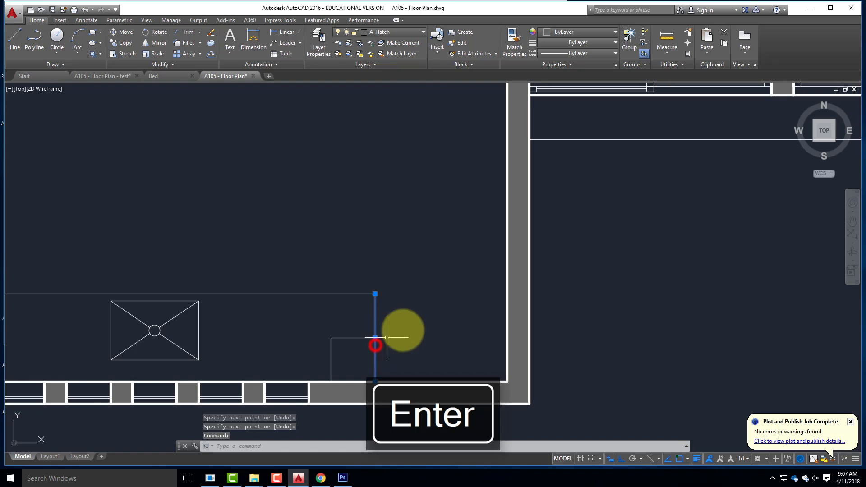
left_click(403, 30)
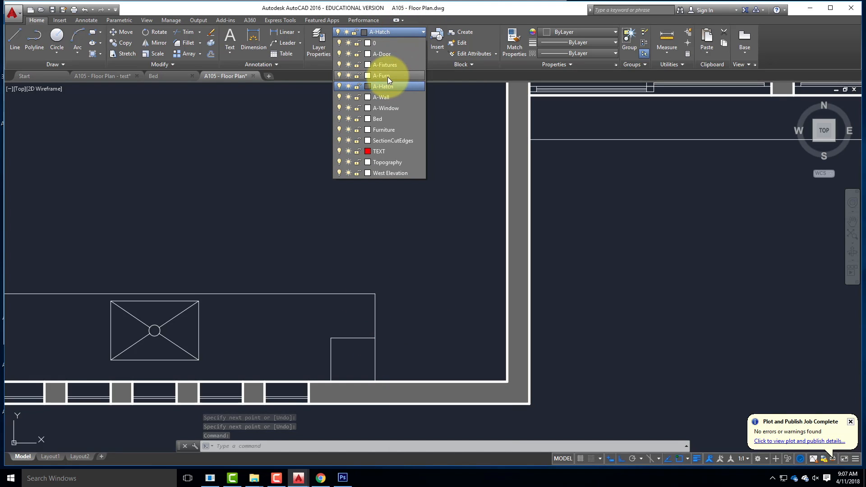
left_click(388, 64)
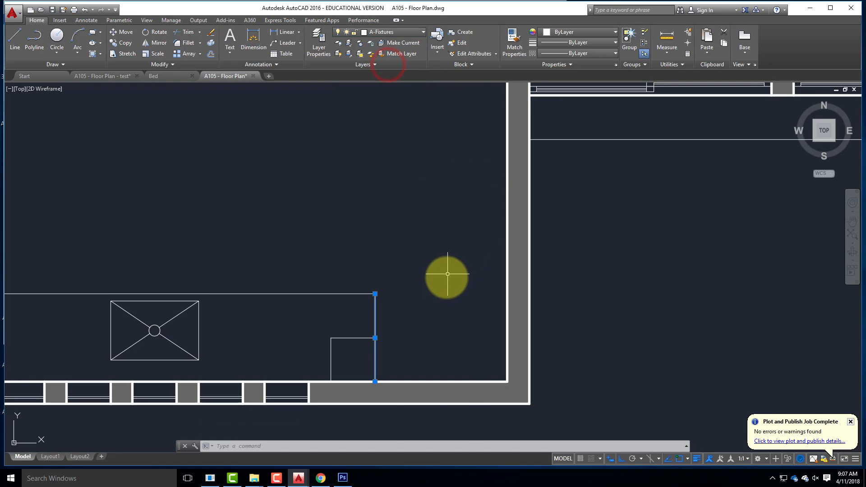
key("Escape")
Draw a short horizontal line closing the open upper end of the inner kitchen cabinet outline against the side wall.
scroll(467, 316, "down", 2)
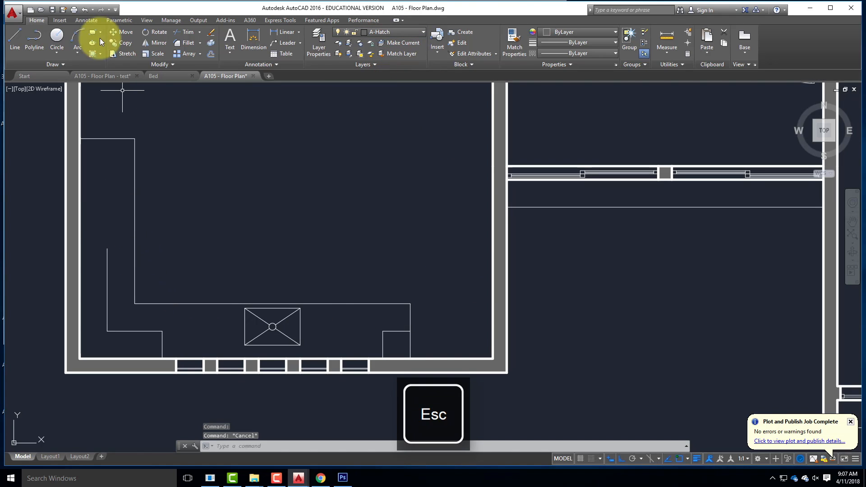
left_click(15, 36)
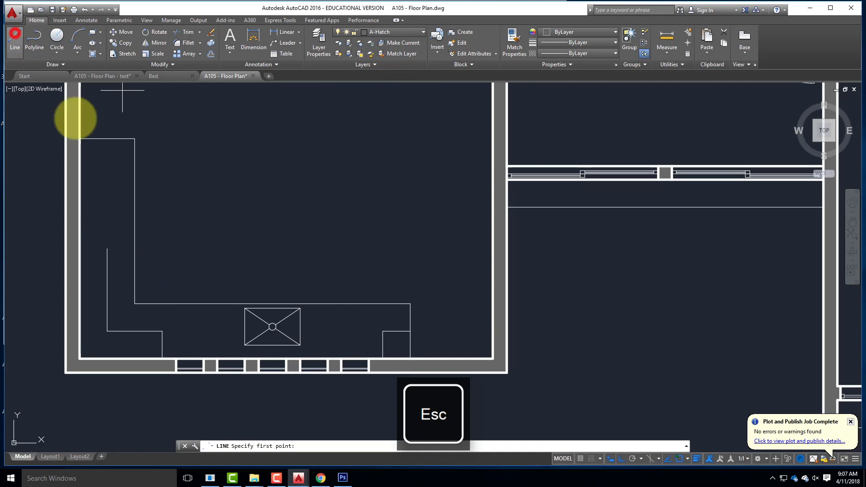
left_click(107, 248)
left_click(80, 248)
key("Return")
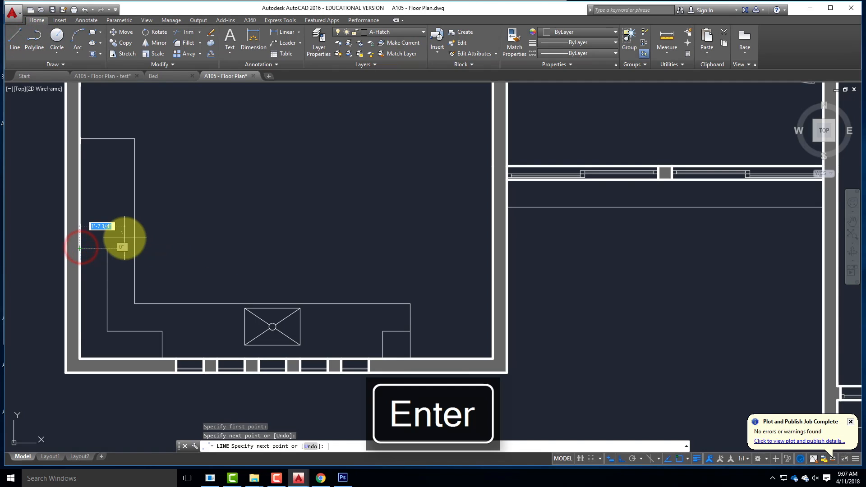
Move the inner kitchen cabinet's closing line and its adjoining vertical edge to the A-Fixtures layer and clear the selection.
left_click(122, 237)
left_click(96, 269)
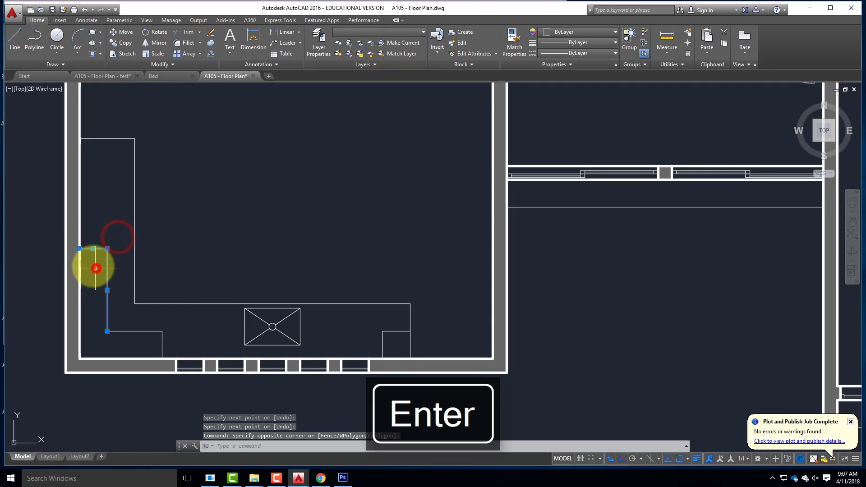
left_click(372, 31)
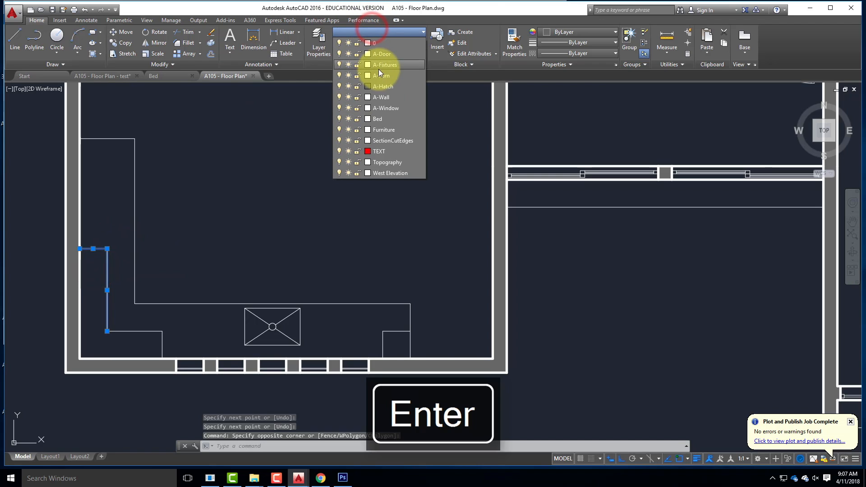
left_click(382, 67)
key("Escape")
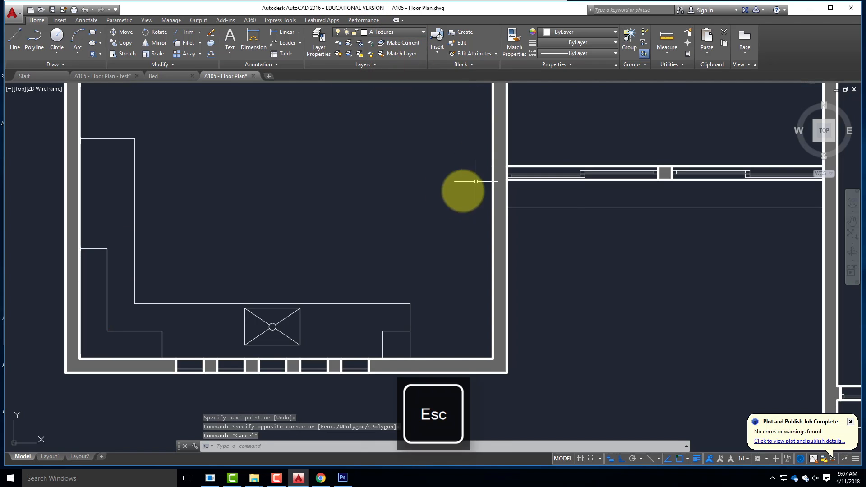
Examine the living room area and the outlines of the sofa and surrounding furniture.
scroll(262, 260, "down", 5)
scroll(251, 287, "down", 4)
scroll(294, 304, "up", 2)
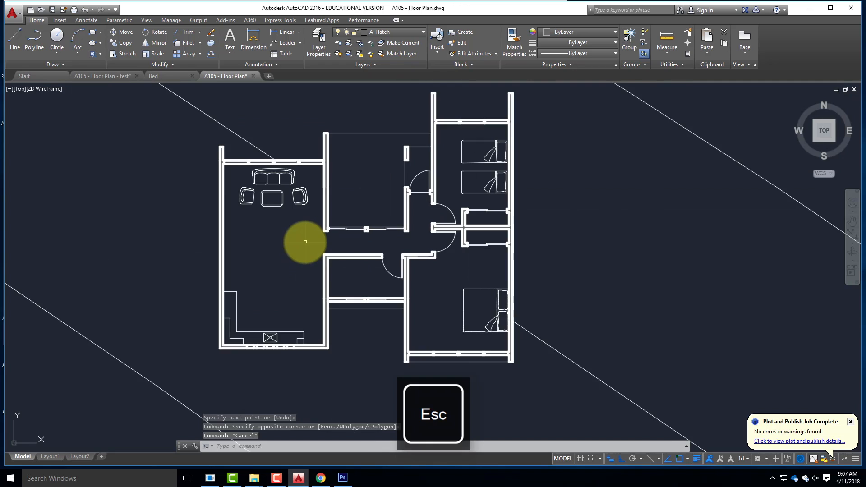
scroll(305, 242, "up", 2)
scroll(257, 120, "up", 6)
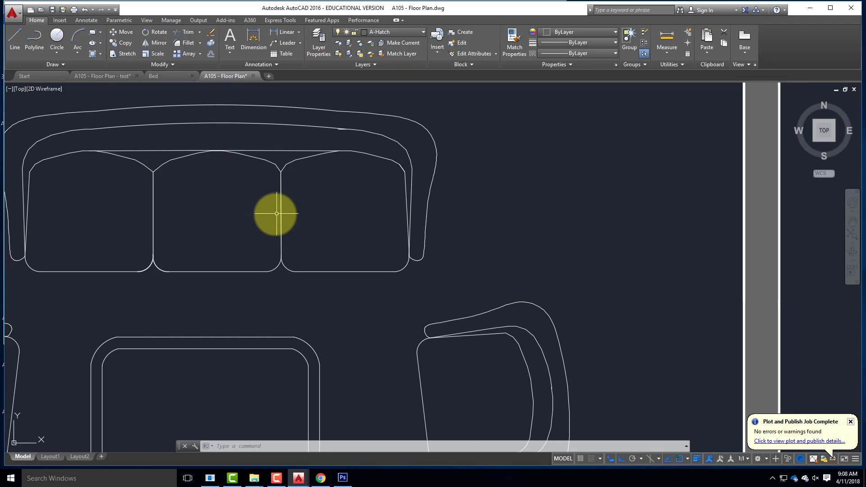
scroll(350, 136, "up", 4)
scroll(357, 139, "down", 5)
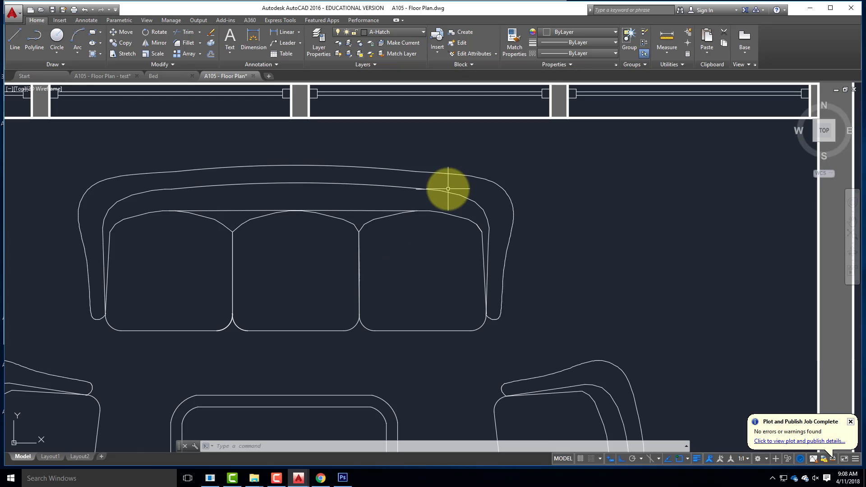
scroll(141, 96, "down", 6)
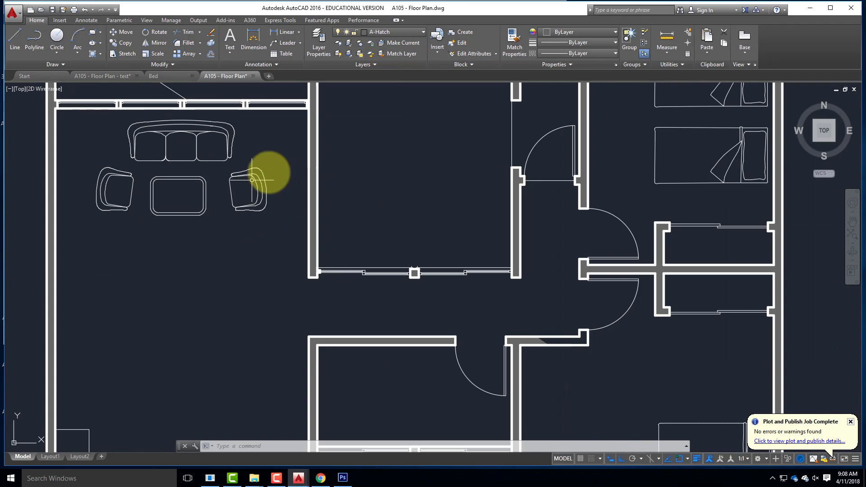
Start a hatch with the ANSI31 pattern and pick the living room and kitchen floor as its area.
left_click(95, 54)
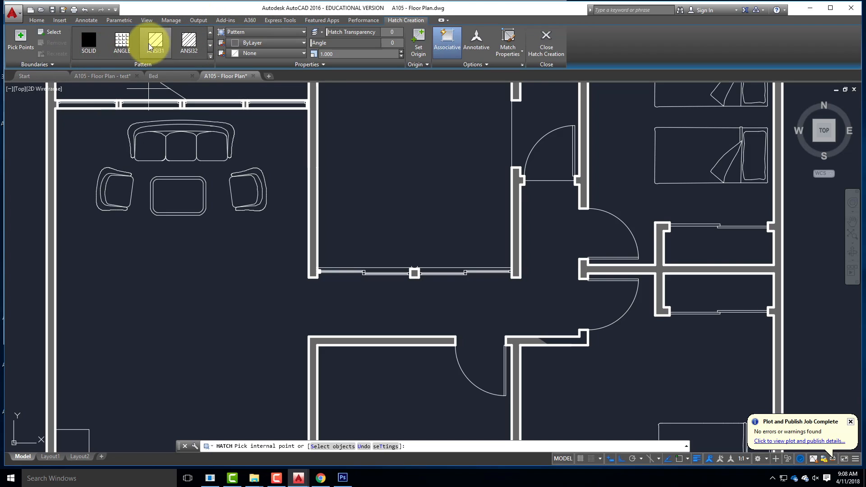
left_click(161, 42)
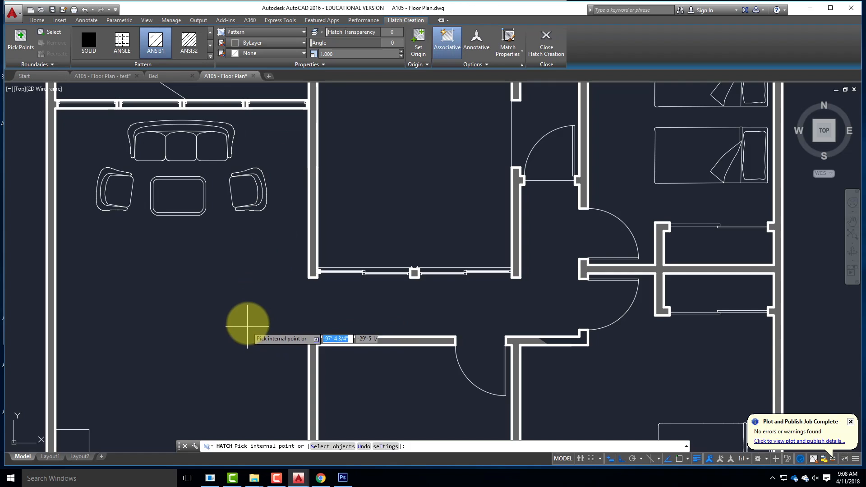
scroll(354, 174, "down", 3)
scroll(285, 245, "up", 1)
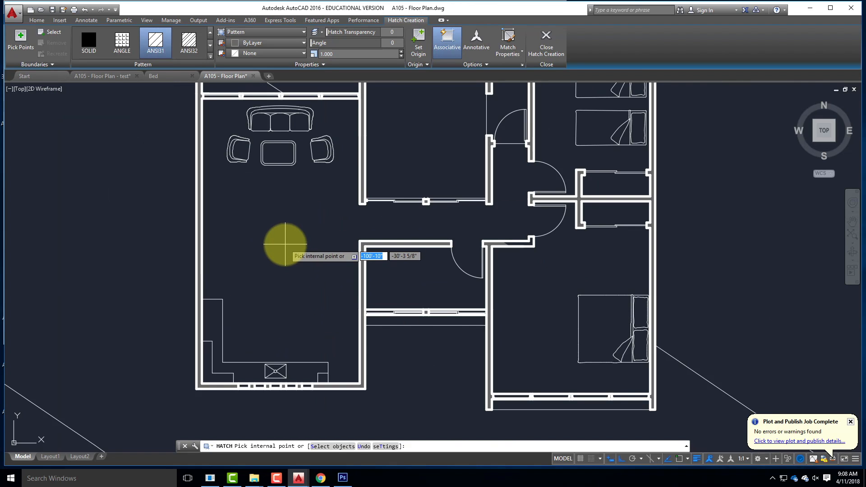
left_click(285, 245)
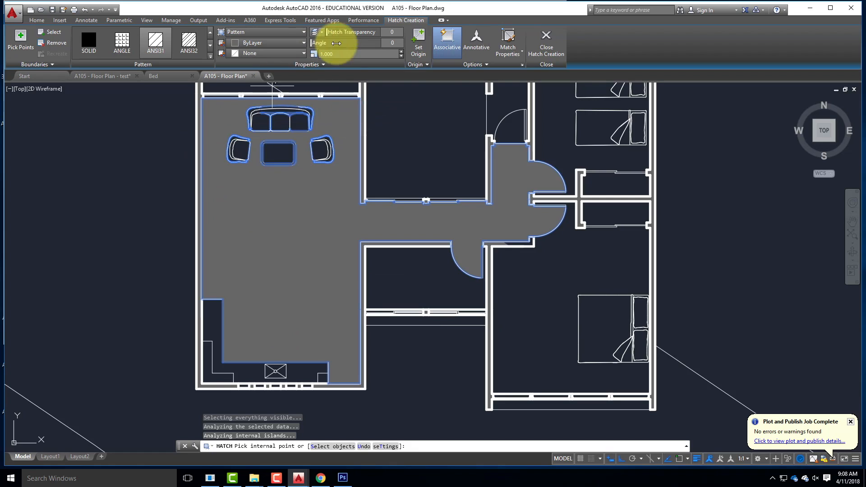
Inspect the hatch density up close and try a pattern scale of 10 for the floor hatch.
scroll(338, 247, "up", 2)
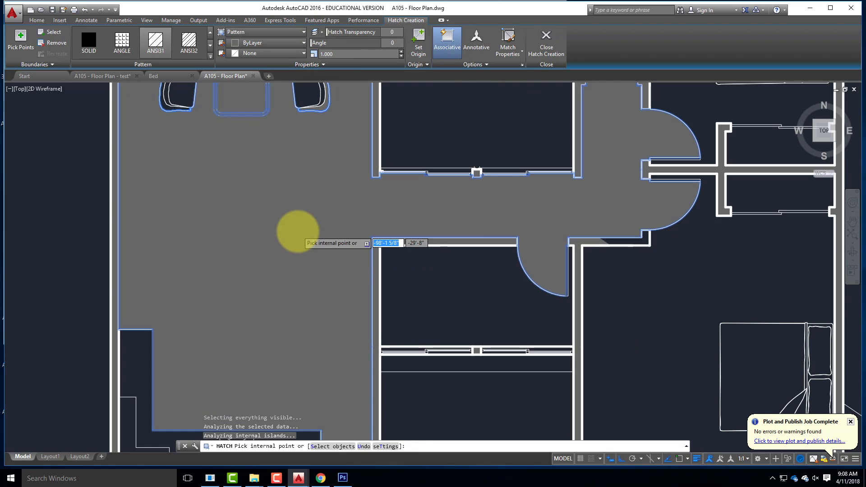
scroll(299, 231, "up", 8)
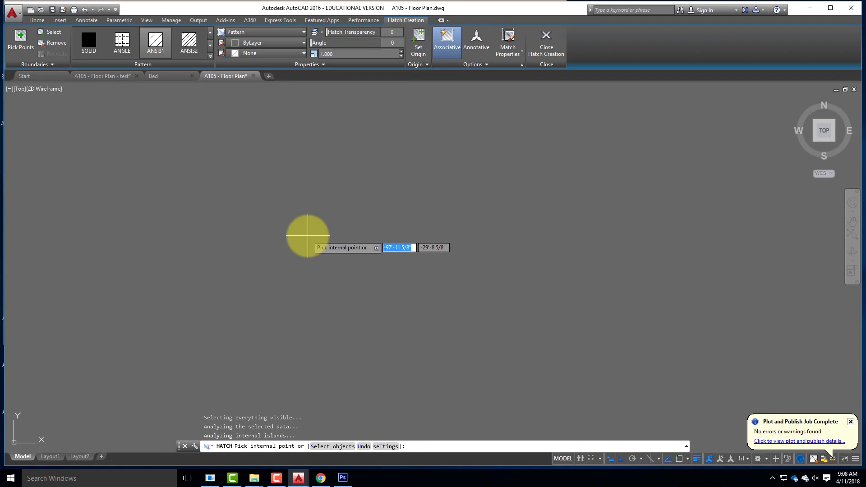
scroll(314, 283, "down", 5)
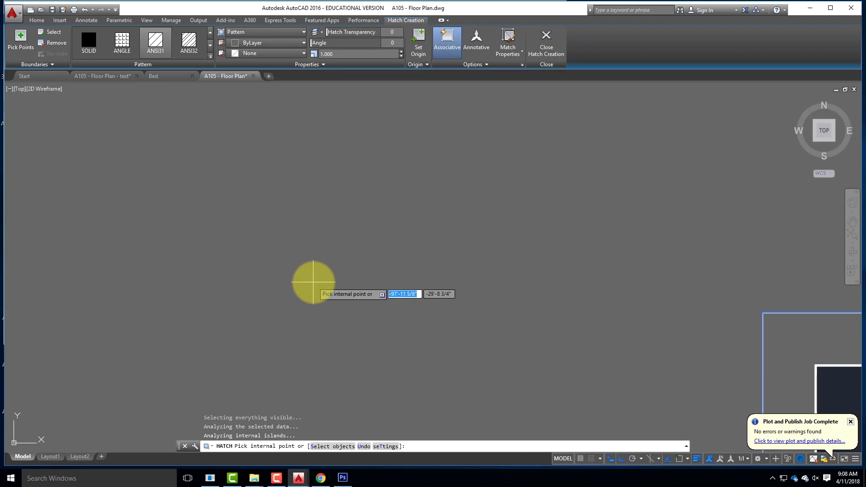
scroll(319, 265, "up", 4)
scroll(319, 265, "down", 4)
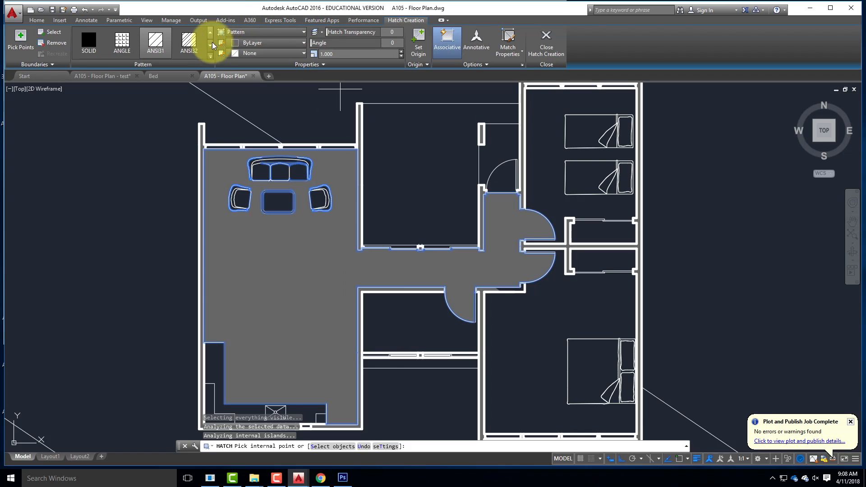
left_click(329, 53)
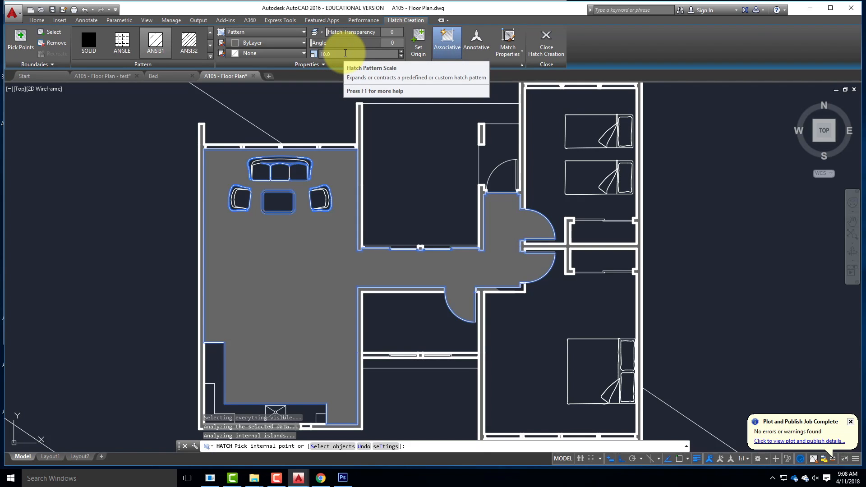
type("10.0")
key("Tab")
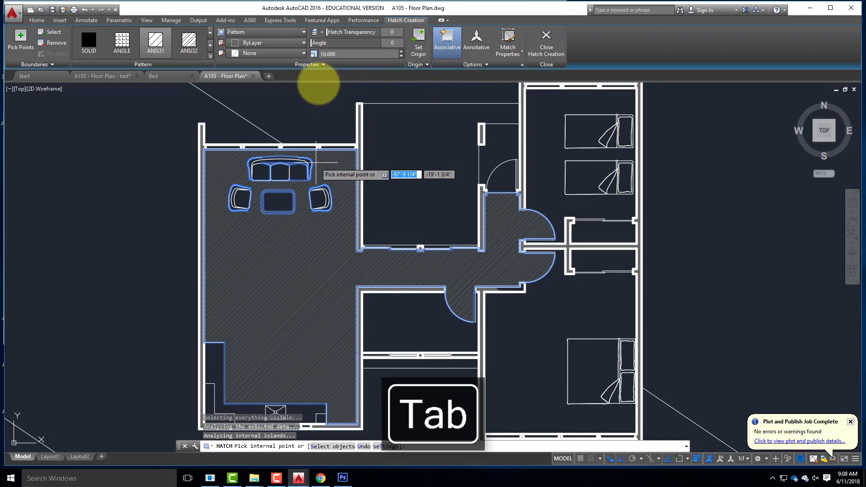
Try pattern scales of 20 and 30 for the floor hatch.
left_click(343, 53)
type("20")
key("Tab")
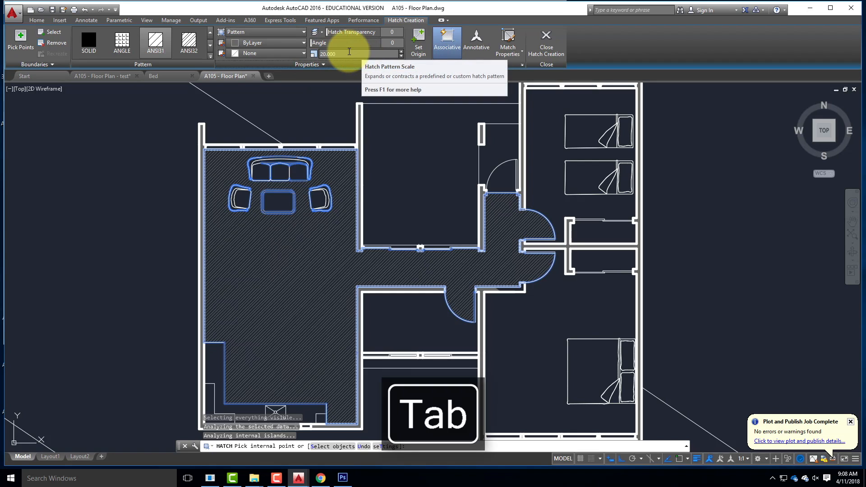
left_click(347, 53)
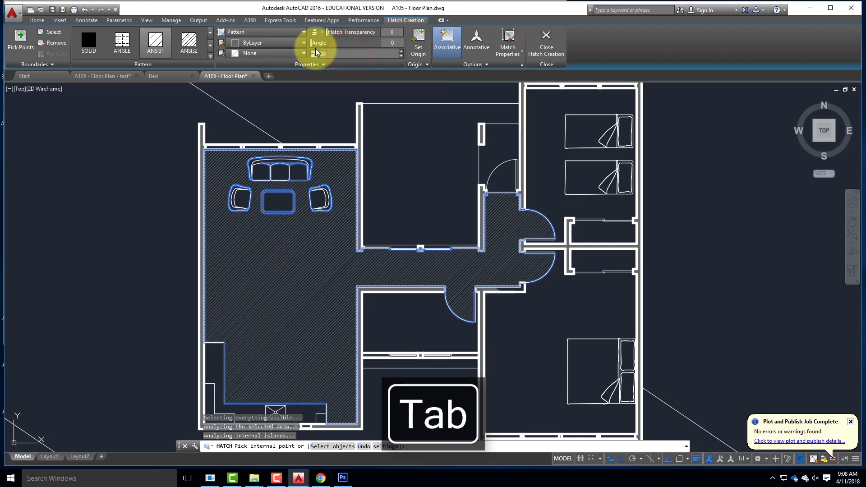
key("Tab")
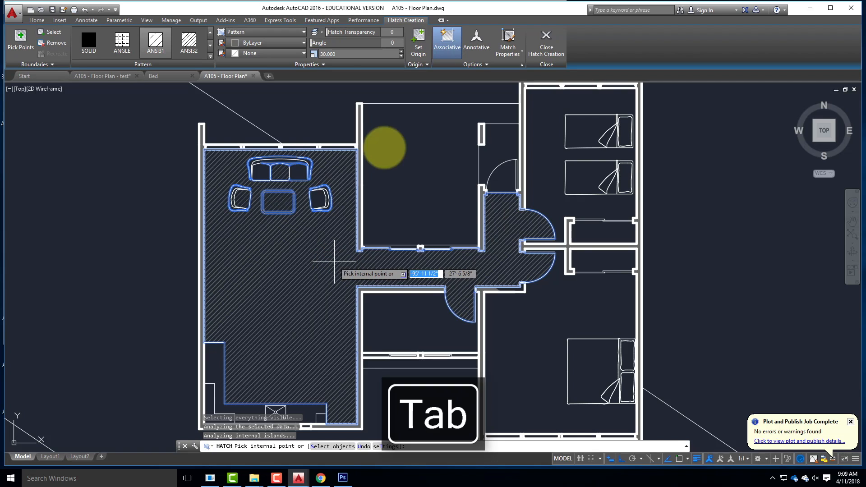
Set the floor hatch's scale to 40 and its angle to 45, and finish the hatch.
left_click(349, 53)
type("40")
key("Tab")
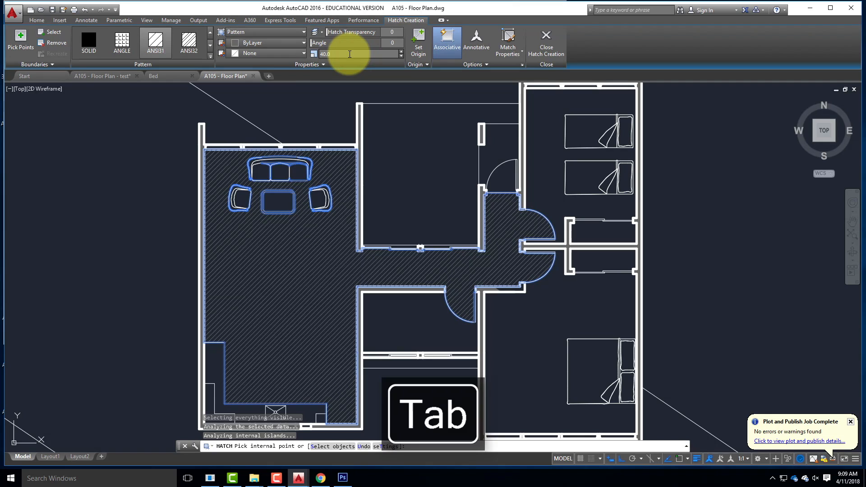
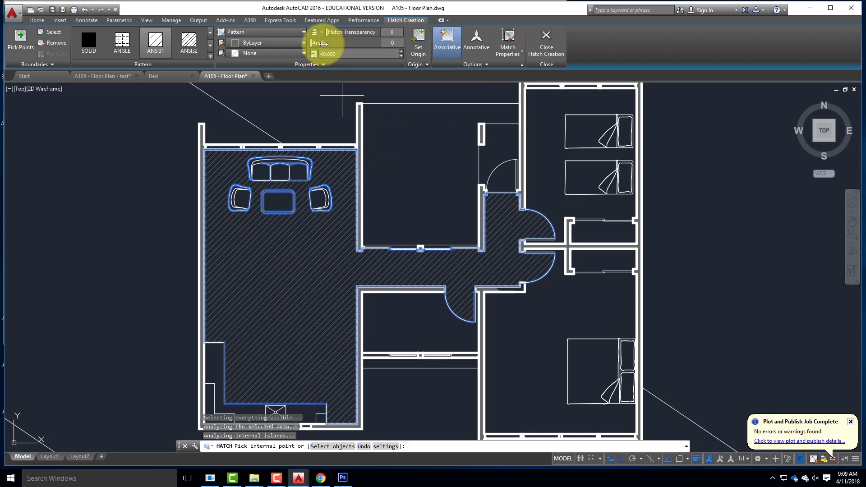
left_click(395, 41)
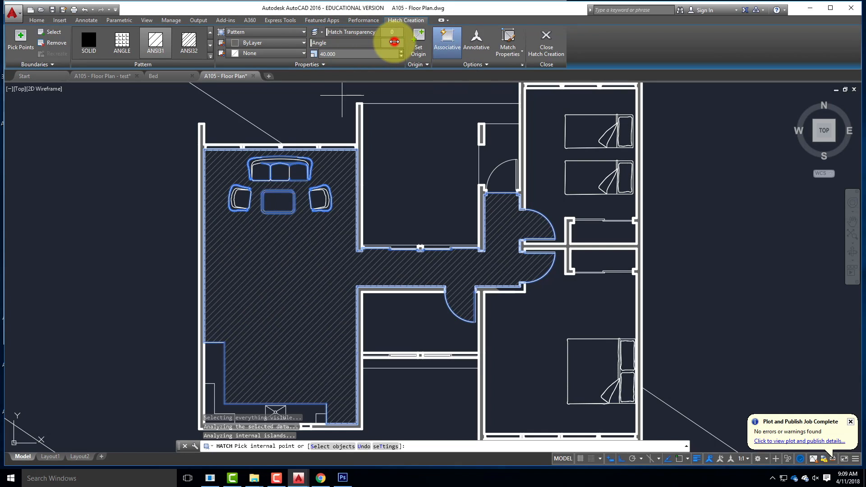
type("45")
key("Tab")
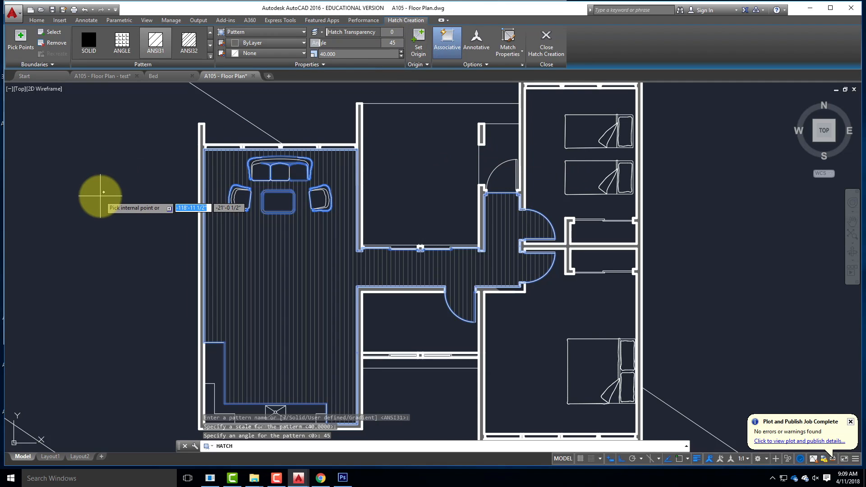
key("Return")
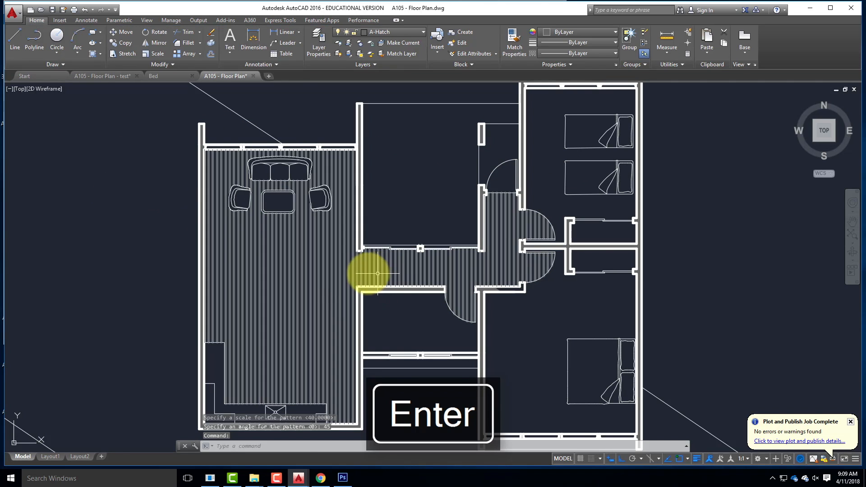
Draw a horizontal line across the door opening below the hallway, between the midpoints of the two wall ends.
scroll(366, 274, "up", 2)
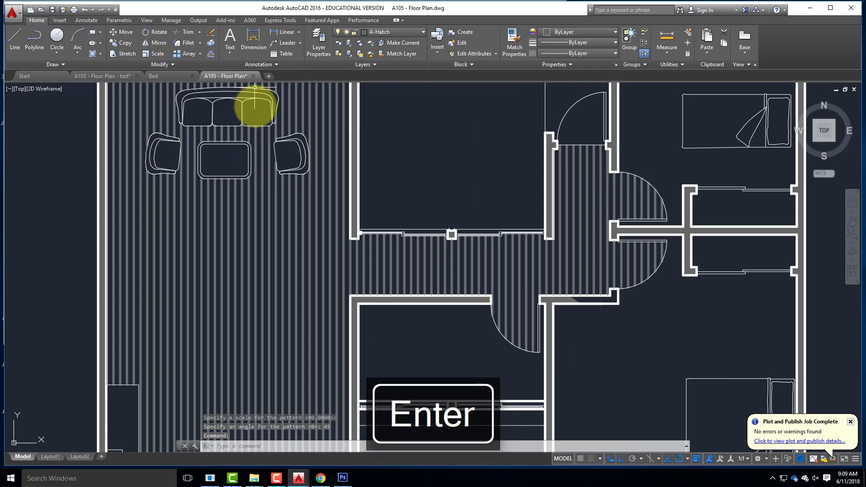
scroll(262, 178, "down", 2)
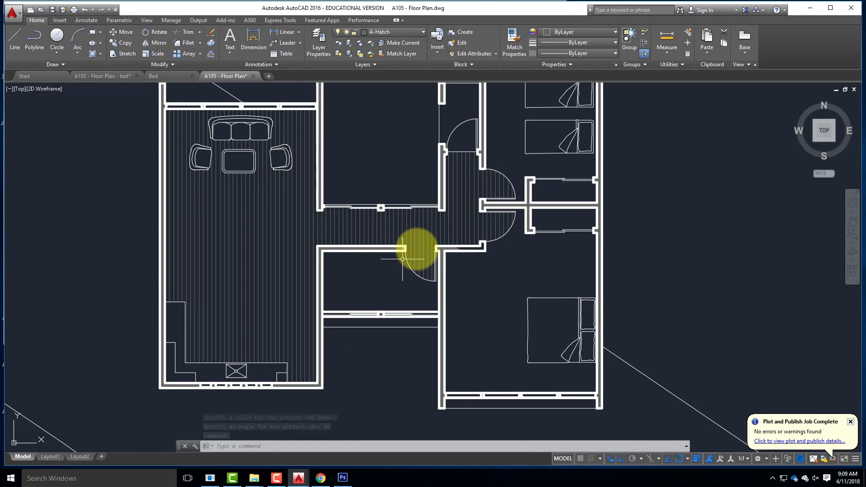
scroll(491, 184, "up", 2)
scroll(353, 280, "up", 3)
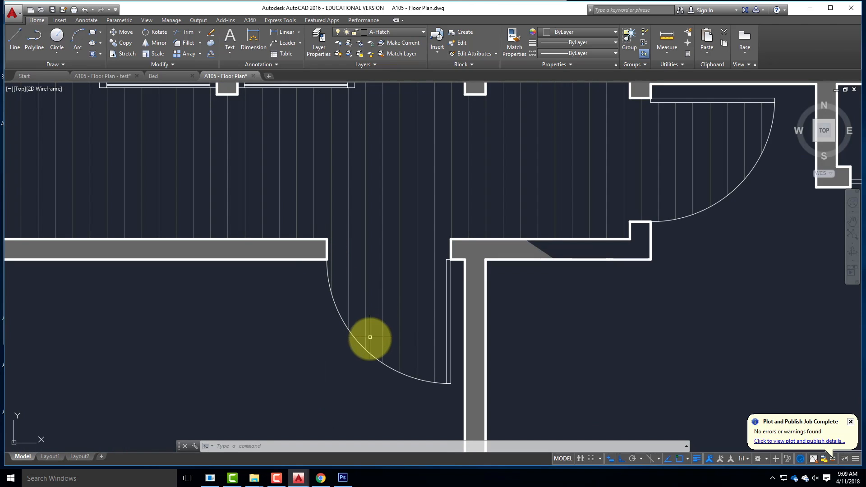
left_click(15, 34)
left_click(328, 250)
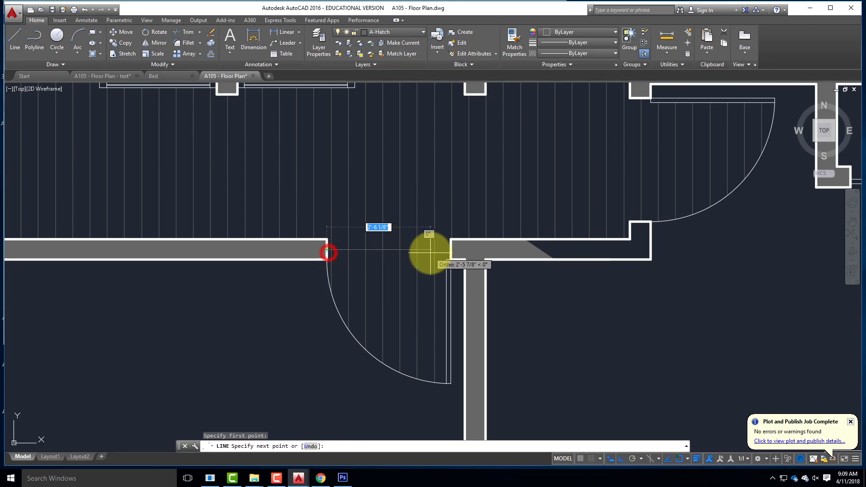
left_click(448, 250)
key("Return")
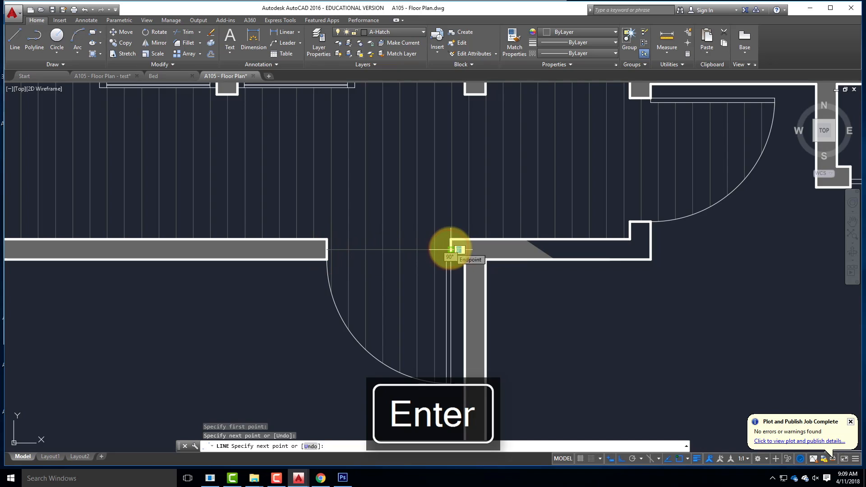
Create a new layer named NoPrint and set its color to green.
left_click(408, 250)
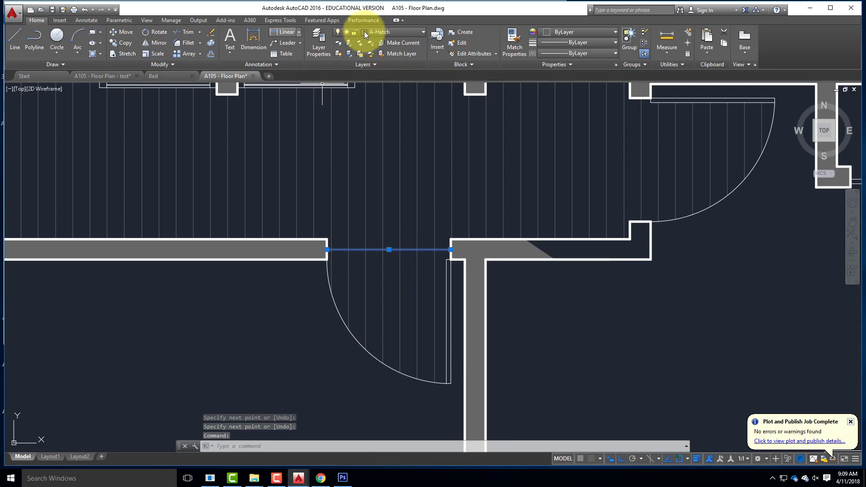
left_click(322, 37)
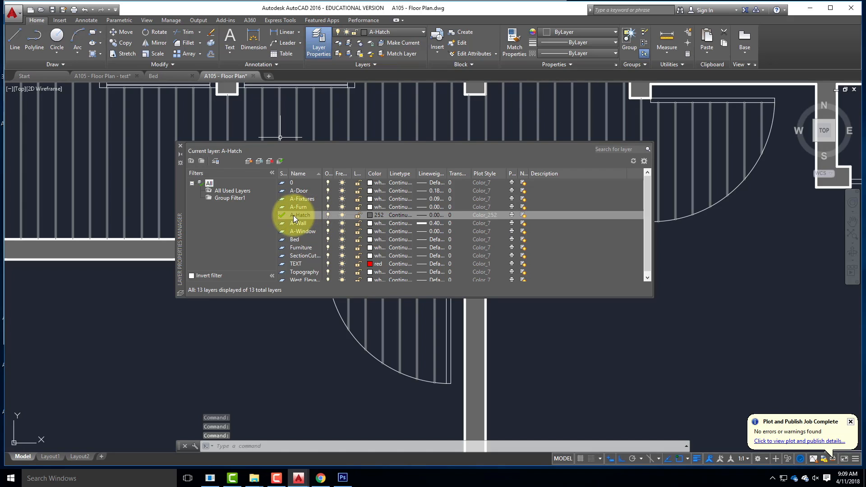
left_click(249, 162)
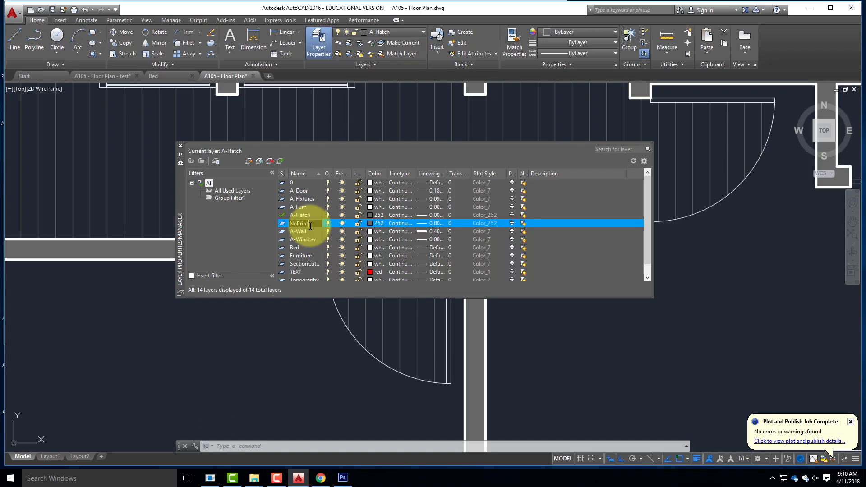
left_click(370, 223)
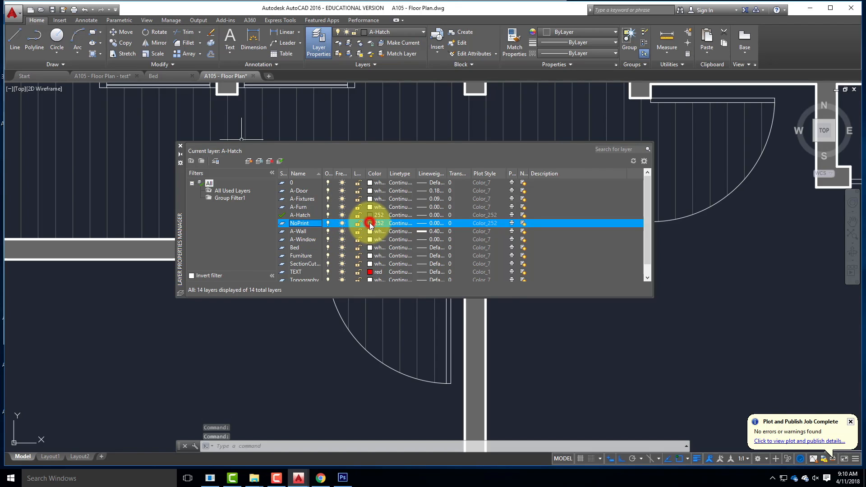
left_click(380, 260)
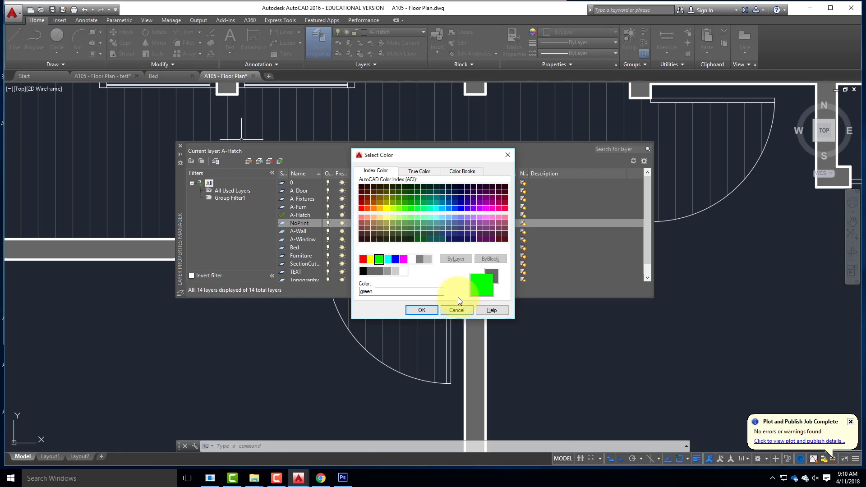
left_click(425, 311)
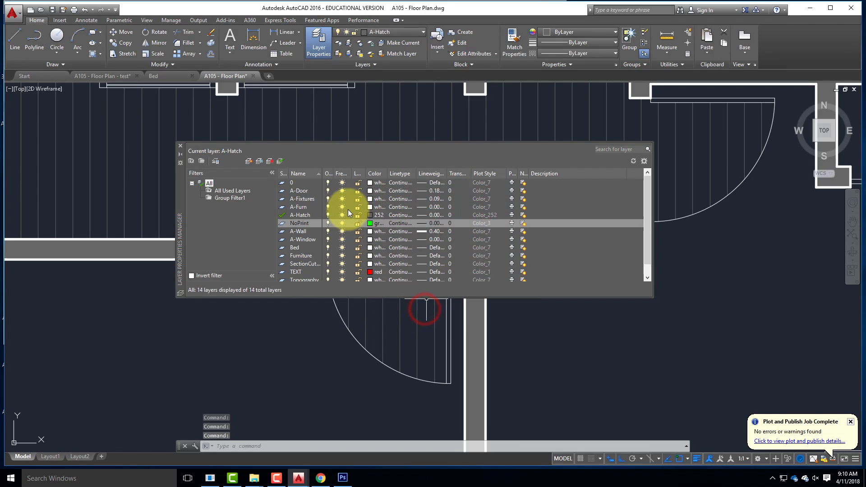
Turn off plotting for the NoPrint layer and close the layer properties.
left_click(512, 223)
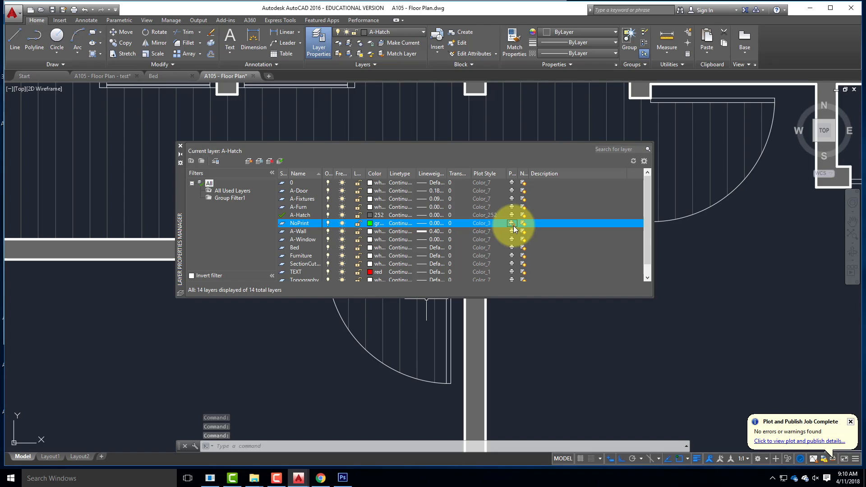
left_click(513, 227)
left_click(573, 338)
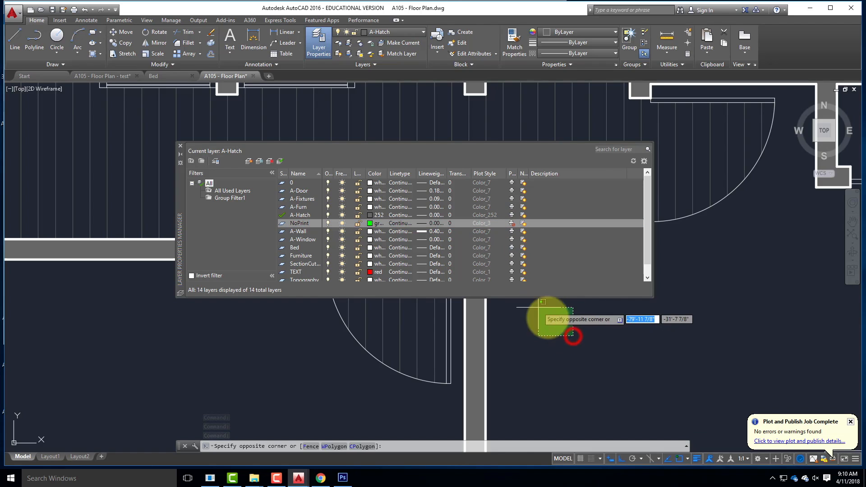
left_click(180, 146)
Move the horizontal line across the door opening below the hallway to the NoPrint layer.
left_click(395, 250)
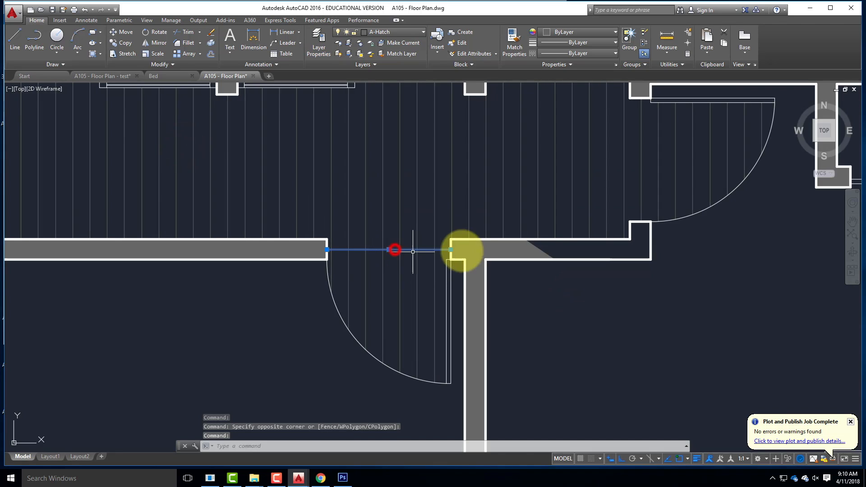
left_click(383, 32)
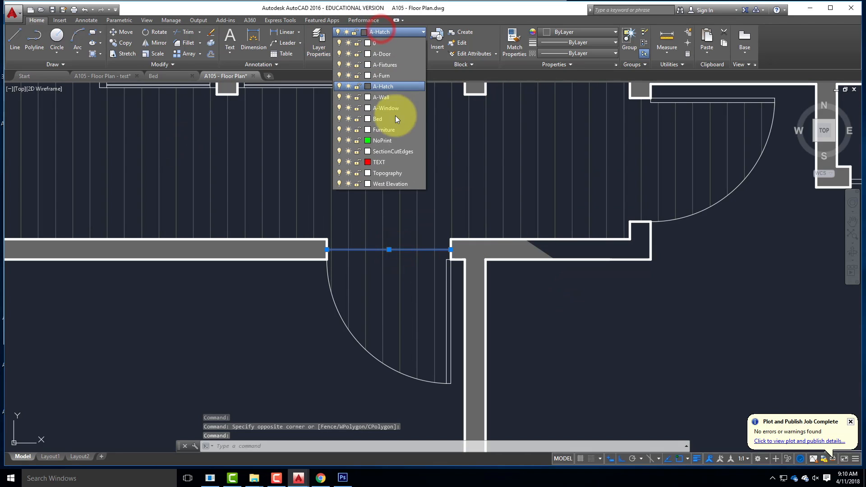
left_click(389, 142)
Draw a vertical line between the wall-end midpoints of the upper bedroom's door opening and assign it to the NoPrint layer.
left_click(15, 36)
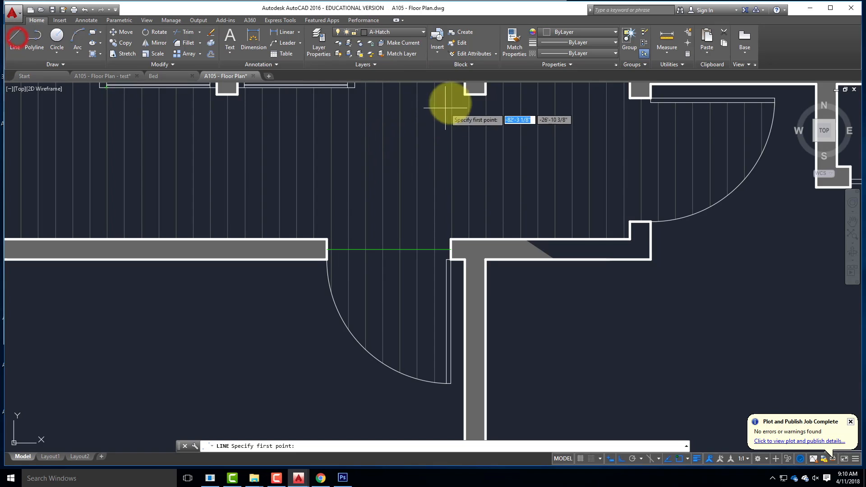
scroll(451, 253, "down", 6)
scroll(534, 197, "up", 4)
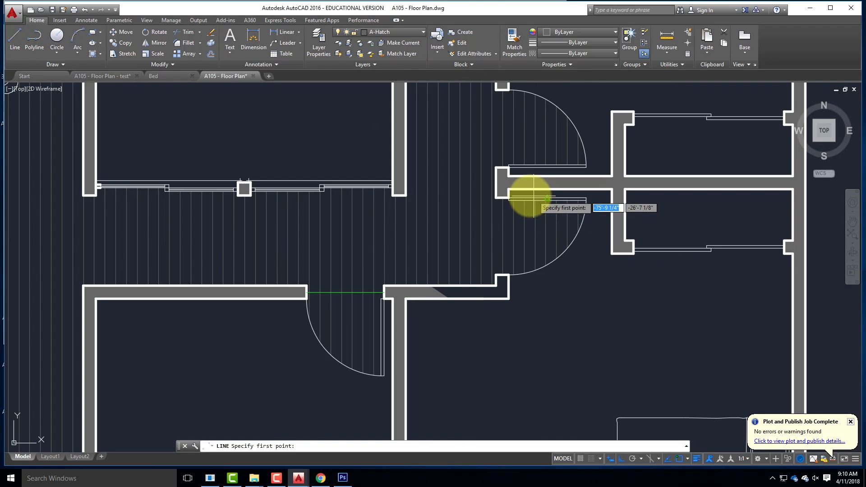
left_click(502, 89)
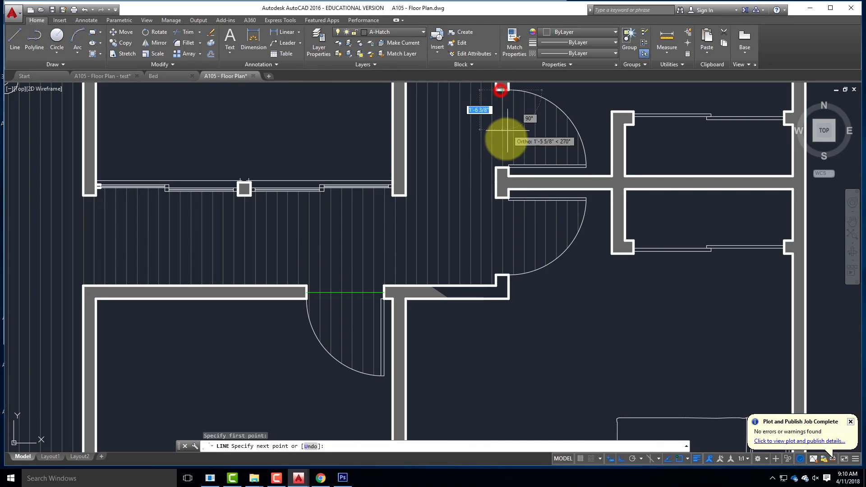
left_click(507, 171)
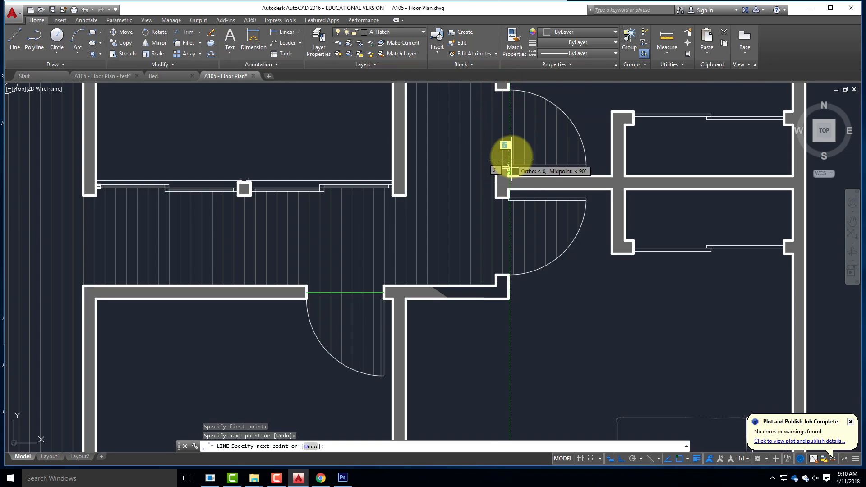
key("Return")
left_click(502, 134)
left_click(383, 31)
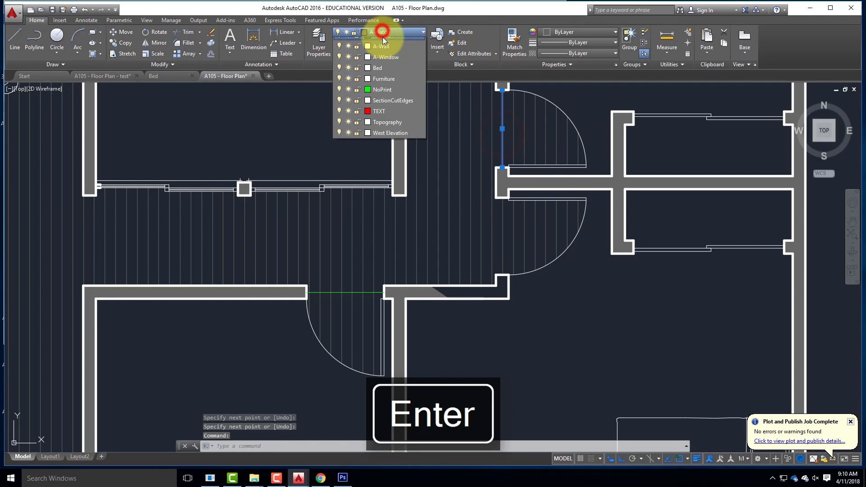
left_click(390, 139)
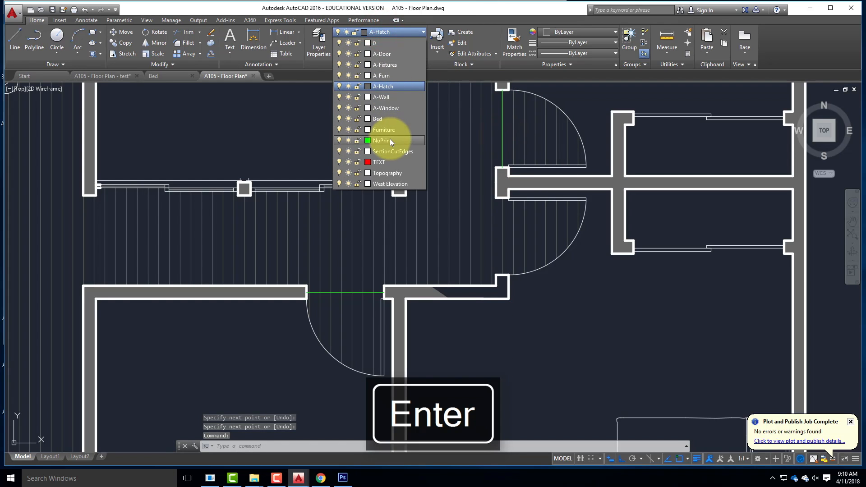
Draw a vertical line across the lower bedroom's door opening between the wall-end midpoints and put it on the NoPrint layer.
left_click(13, 42)
left_click(503, 198)
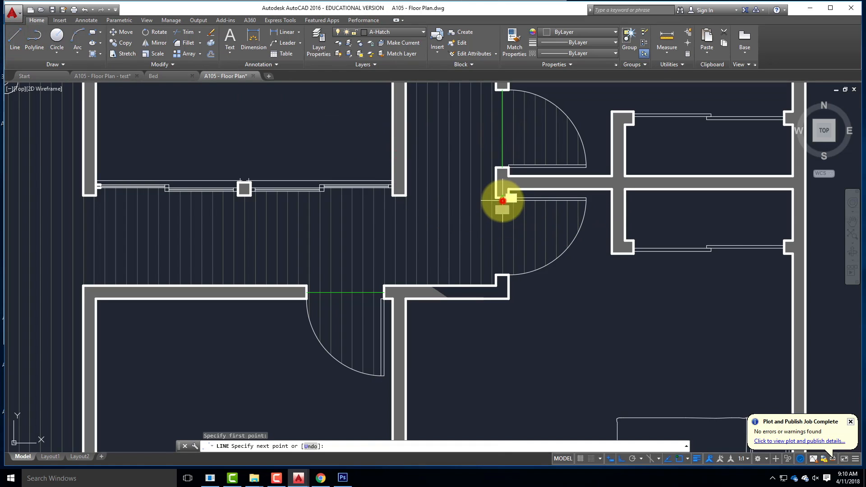
left_click(502, 276)
key("Return")
left_click(504, 246)
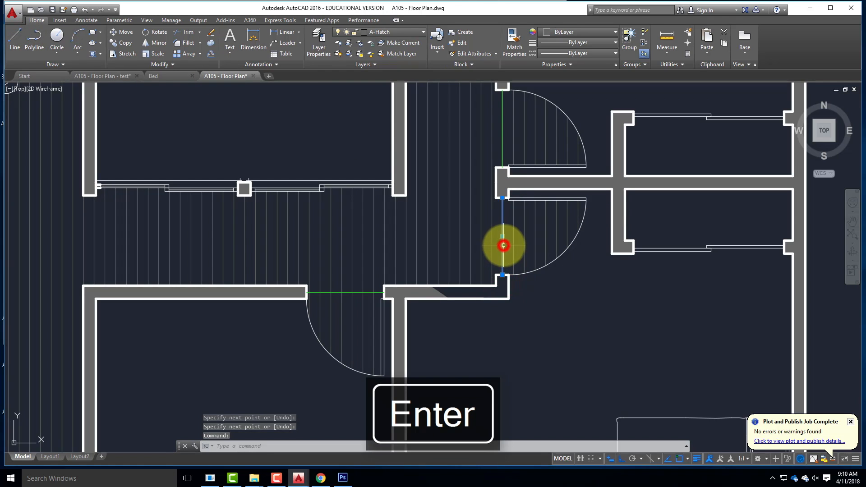
left_click(394, 31)
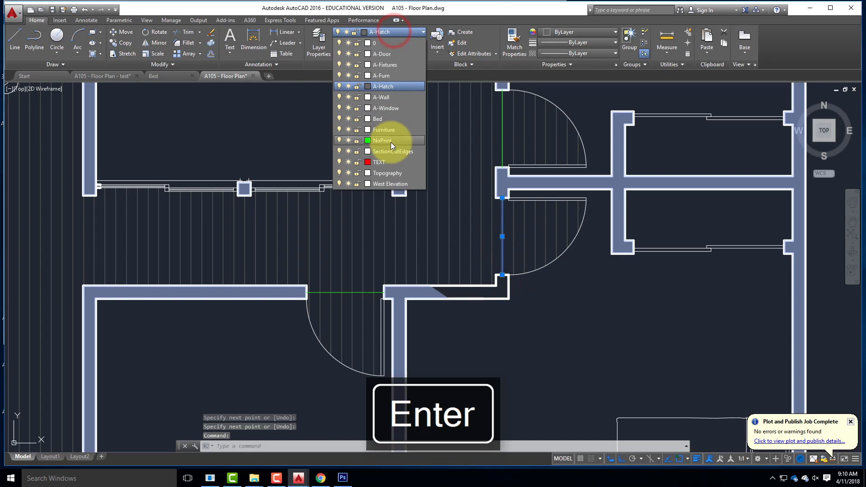
left_click(386, 139)
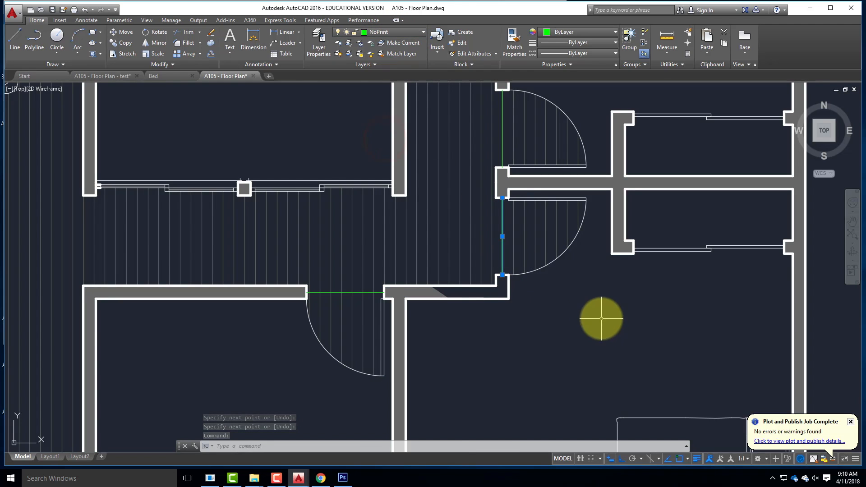
key("Escape")
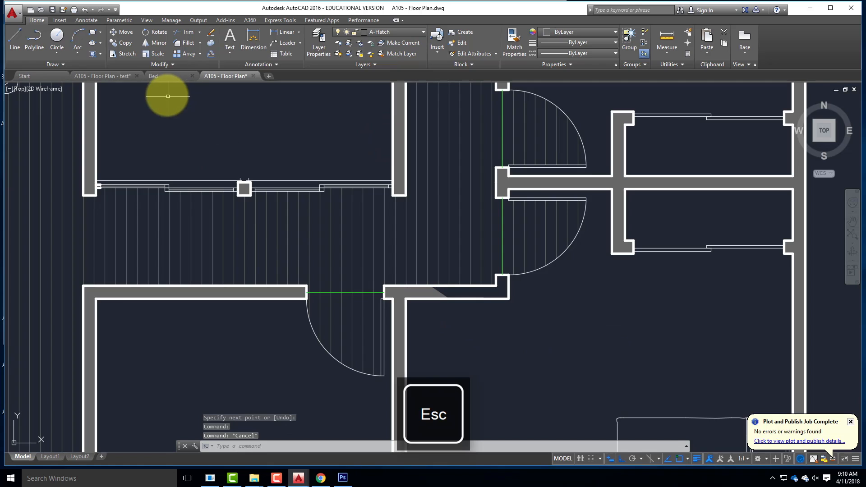
Trim the floor hatch out of the three door swings beyond the green boundary lines, using all objects as cutting edges.
left_click(185, 31)
key("Return")
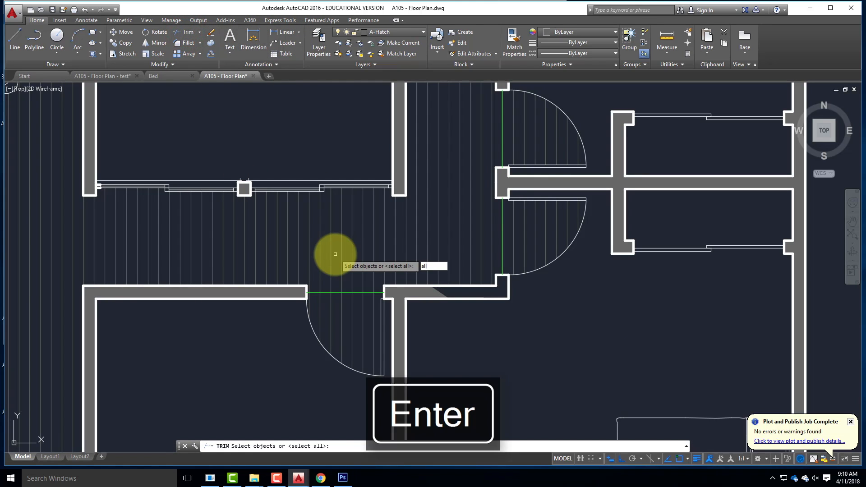
left_click(342, 308)
left_click(344, 309)
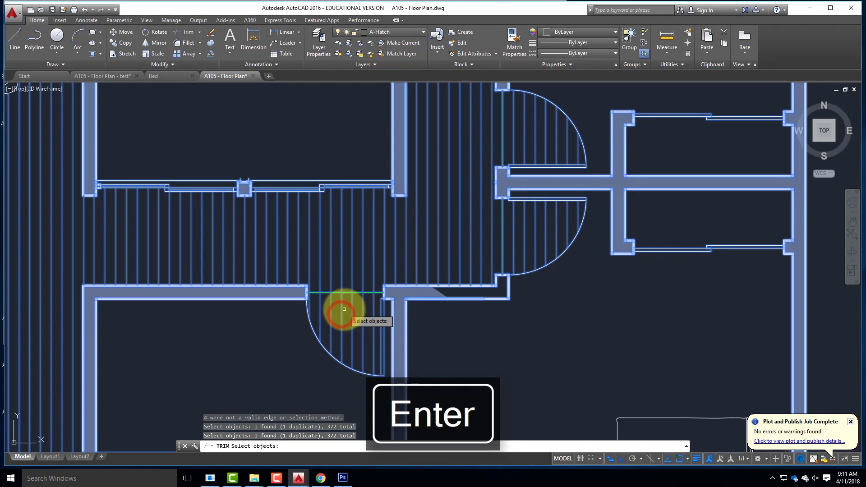
key("Return")
left_click(342, 311)
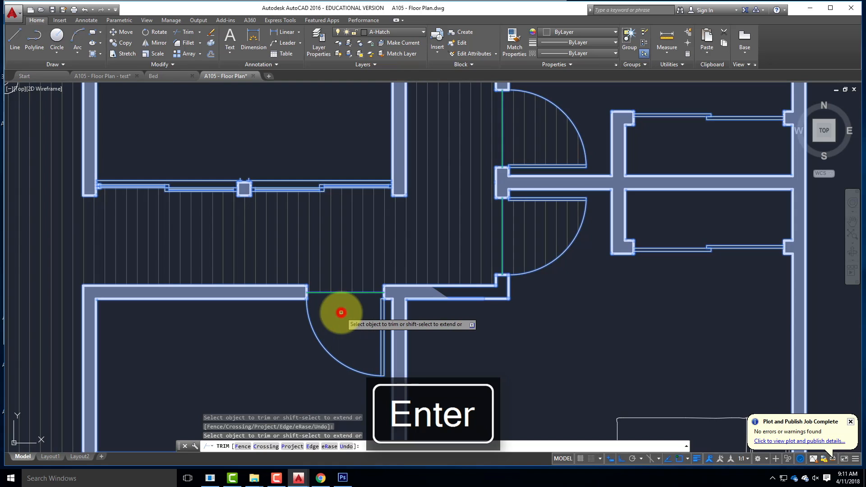
left_click(515, 217)
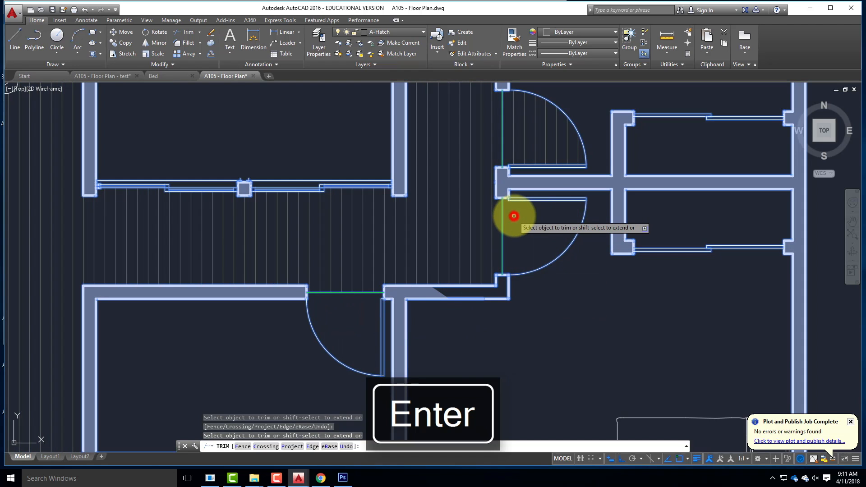
left_click(514, 134)
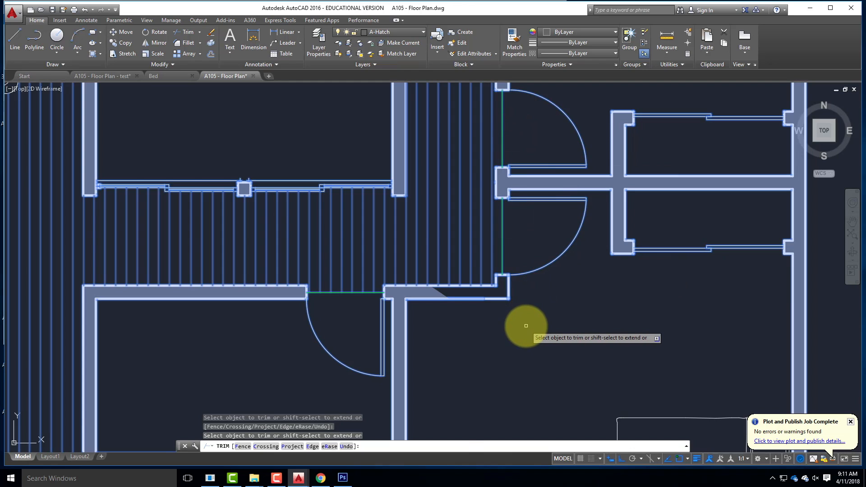
key("Escape")
Start an AR-B816C hatch in the open area above the hallway and in the adjoining entry space outside the door.
scroll(485, 356, "down", 6)
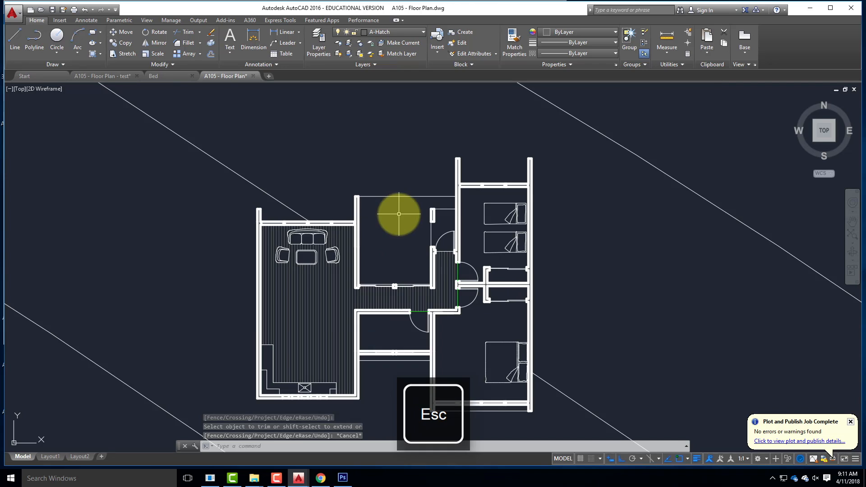
scroll(399, 214, "up", 2)
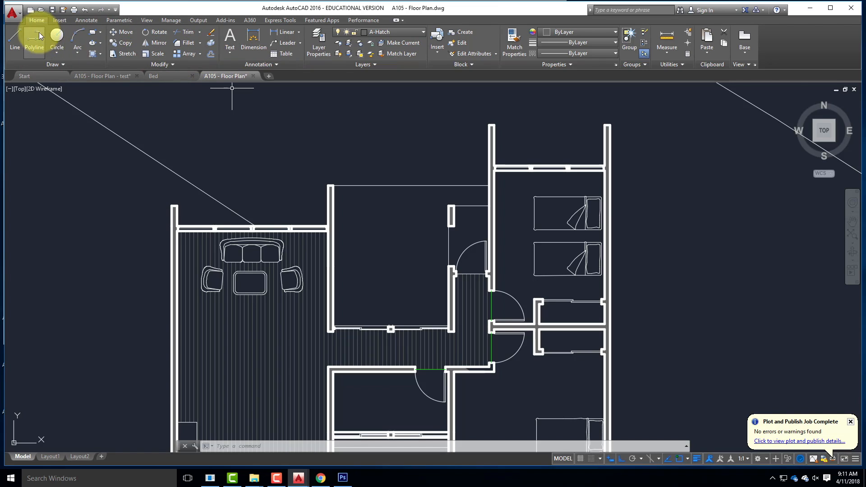
left_click(92, 55)
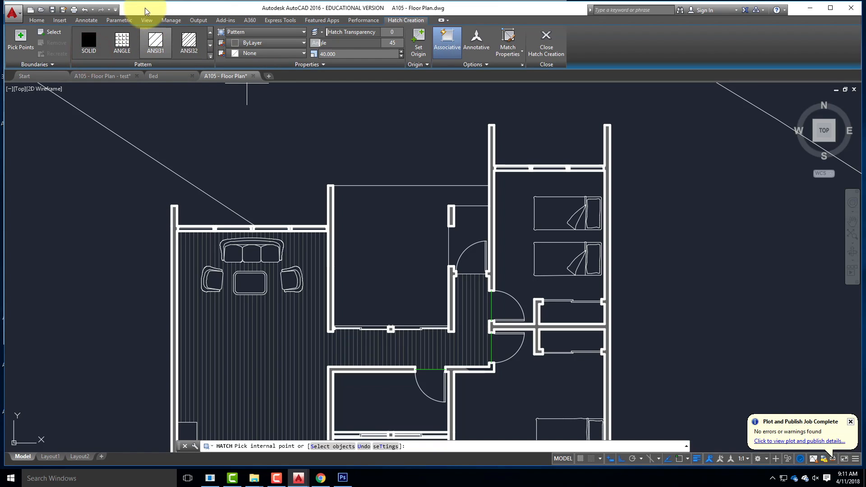
left_click(211, 57)
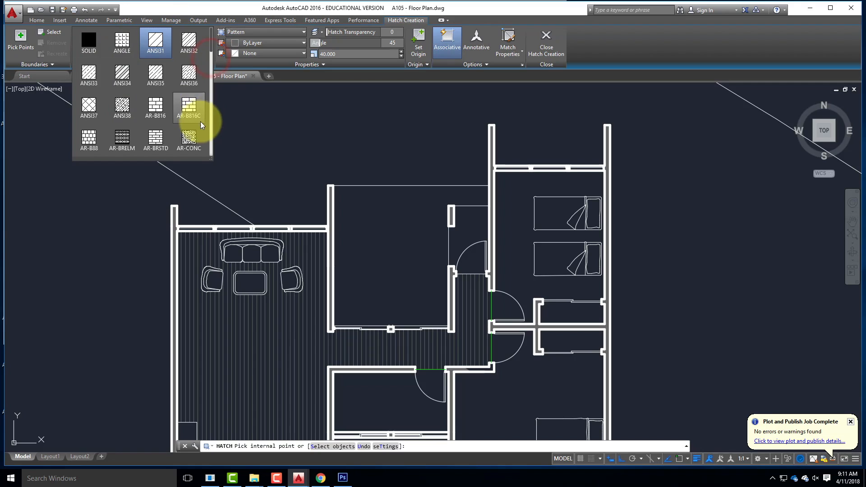
left_click(182, 106)
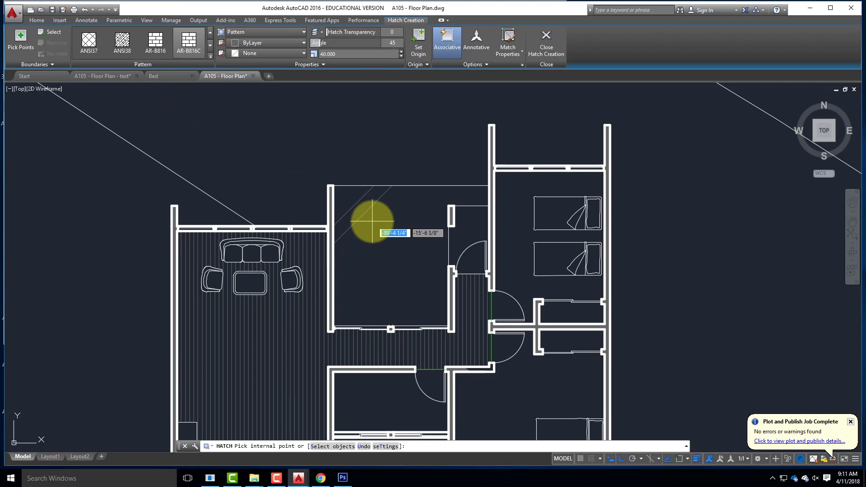
left_click(405, 254)
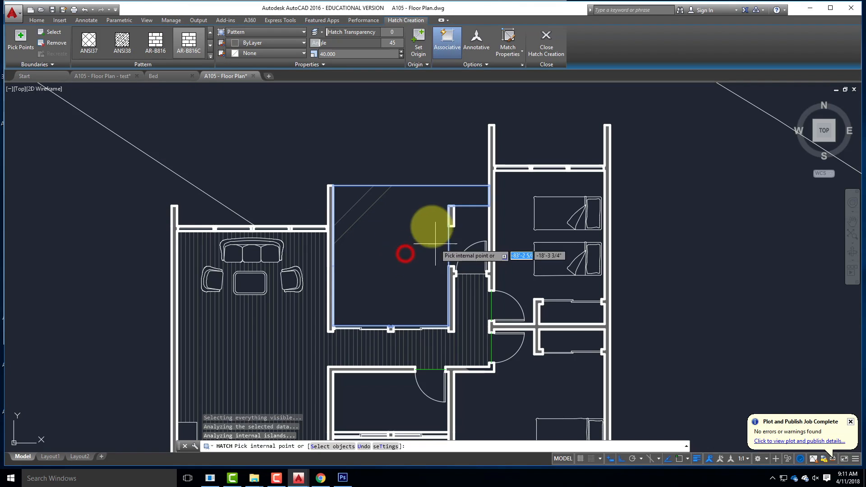
left_click(470, 232)
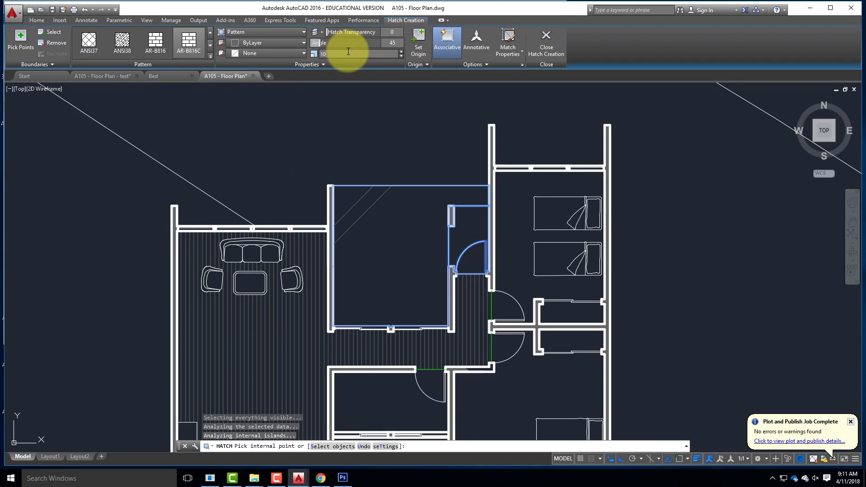
Try a scale of 10 for the AR-B816C hatch, and set it to 1.0 instead.
key("Tab")
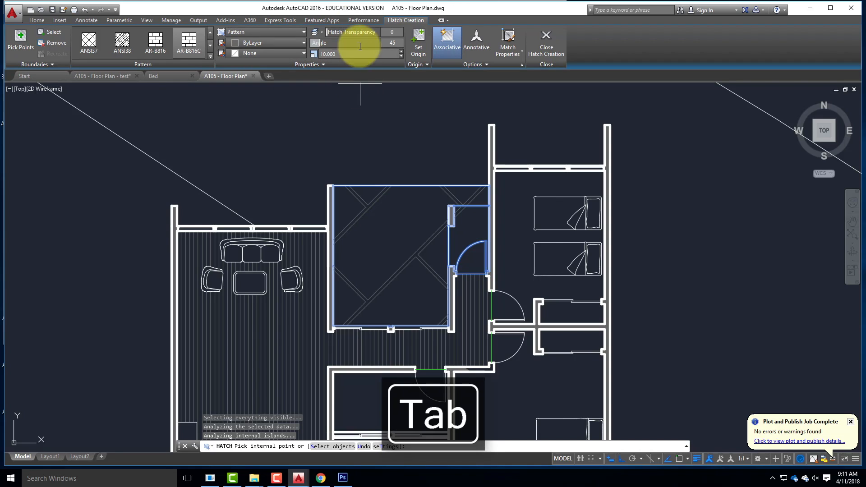
left_click_drag(344, 54, 302, 51)
type("1.0")
key("Tab")
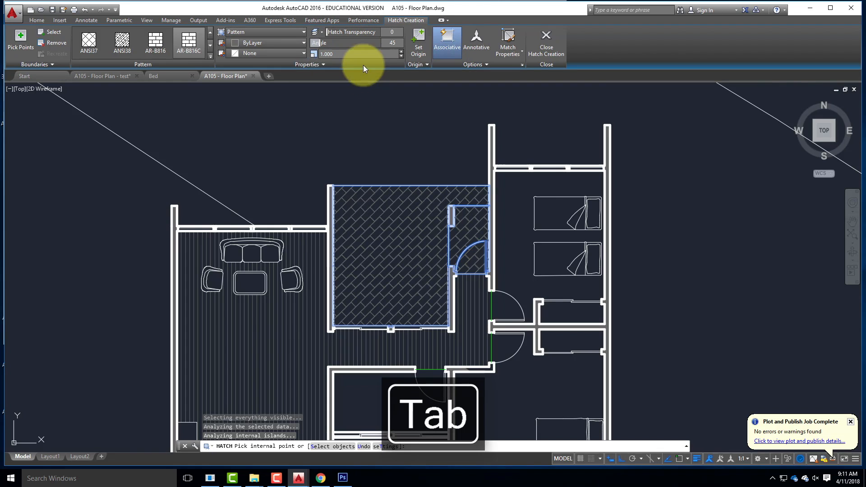
Try a scale of 2 for the AR-B816C hatch, and set it to 1.5 instead.
left_click_drag(362, 53, 314, 51)
type("2.")
key("Tab")
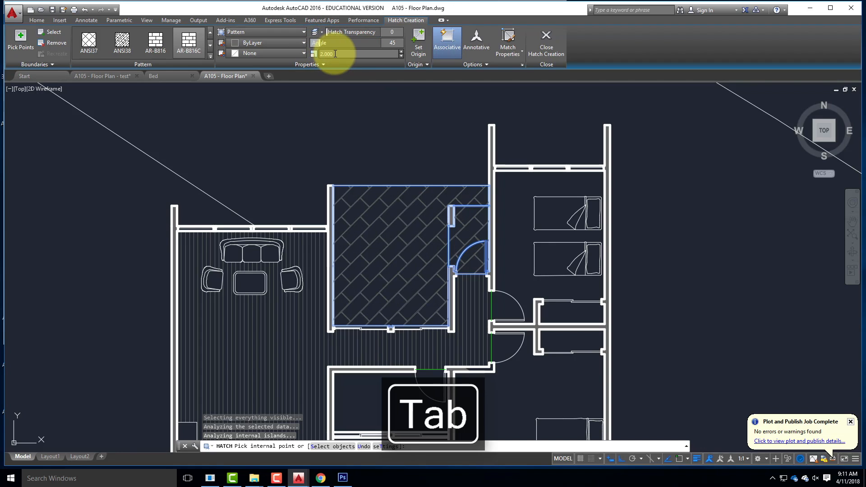
left_click(335, 53)
type("1.5")
key("Tab")
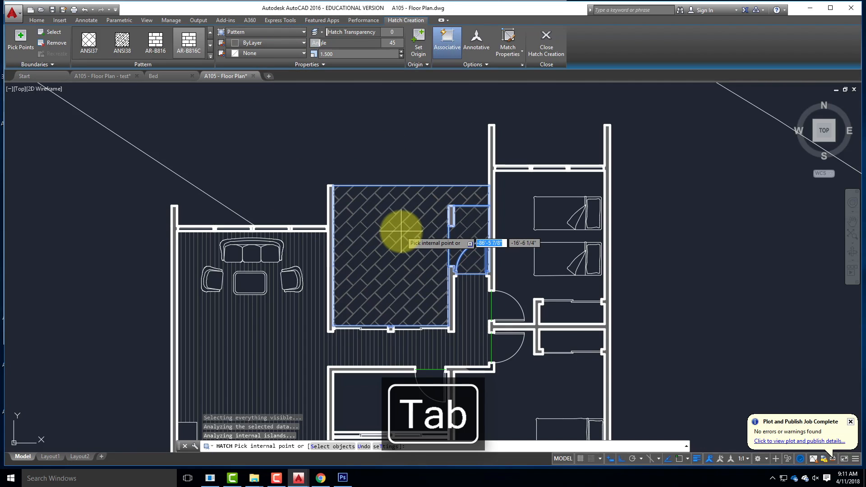
Set the AR-B816C hatch angle to 0 so the bricks run horizontally across the entry area.
left_click_drag(402, 43, 396, 39)
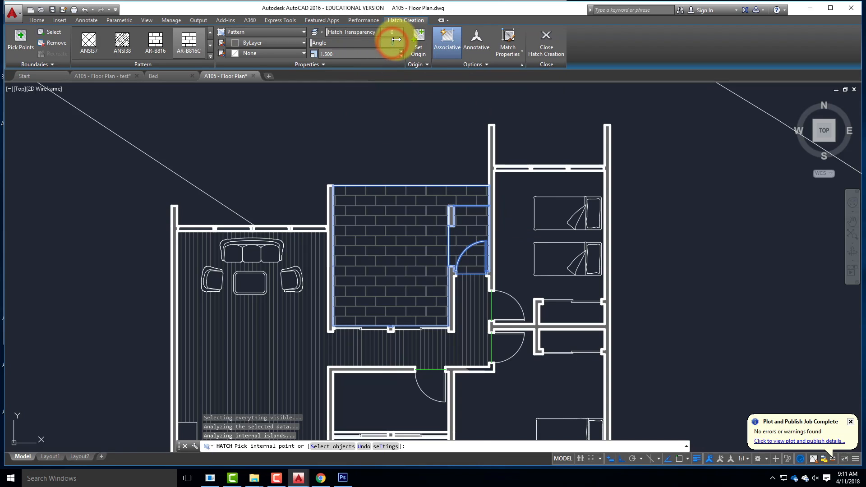
key("Tab")
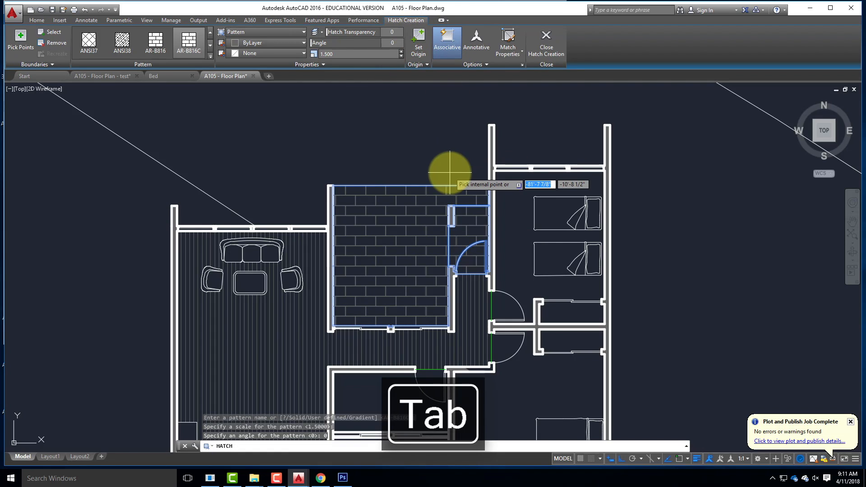
left_click(473, 257)
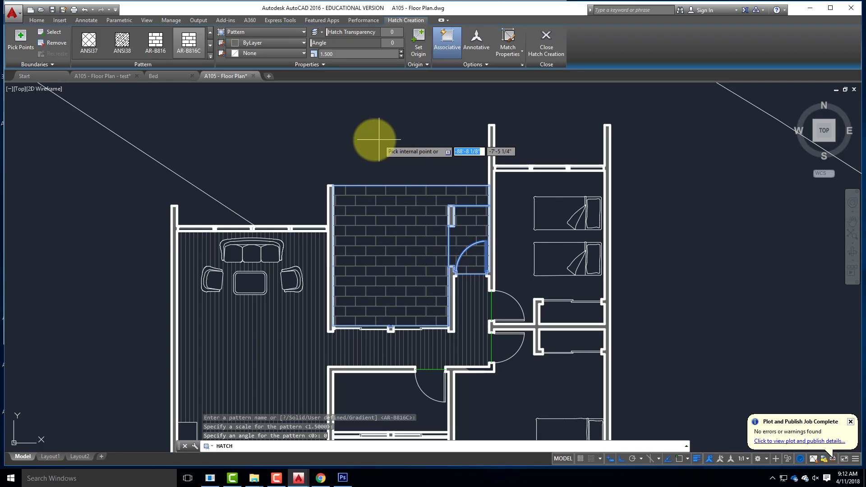
Start plotting the floor plan as a single sheet, reusing the previous plot's page setup.
scroll(283, 134, "down", 2)
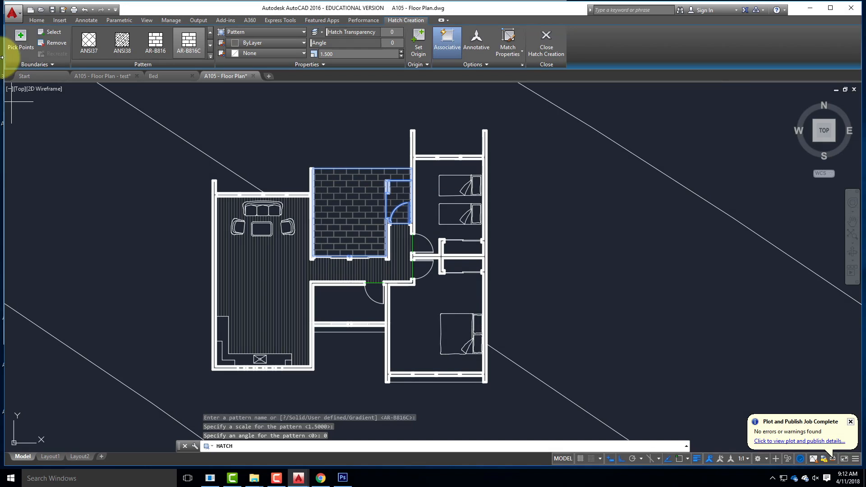
left_click(74, 10)
left_click(400, 261)
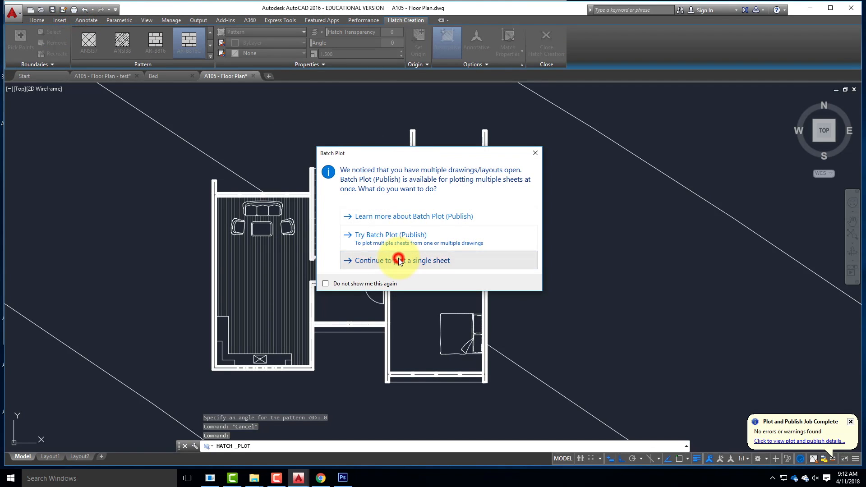
left_click(339, 144)
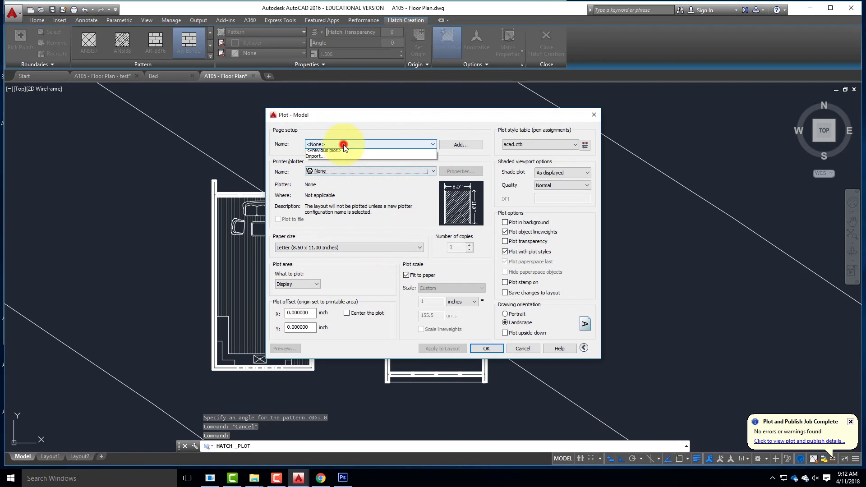
left_click(343, 156)
left_click(486, 350)
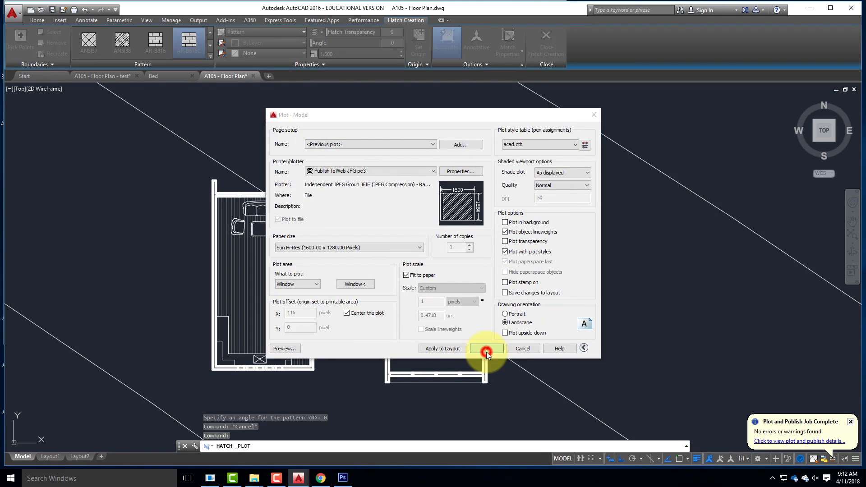
Save the plotted sheet as the JPG file A105 - Floor Plan-Model_05.
left_click(411, 190)
left_click(449, 324)
left_click(451, 323)
key("BackSpace")
type("5 - Floor Plan-Model_05")
left_click(558, 324)
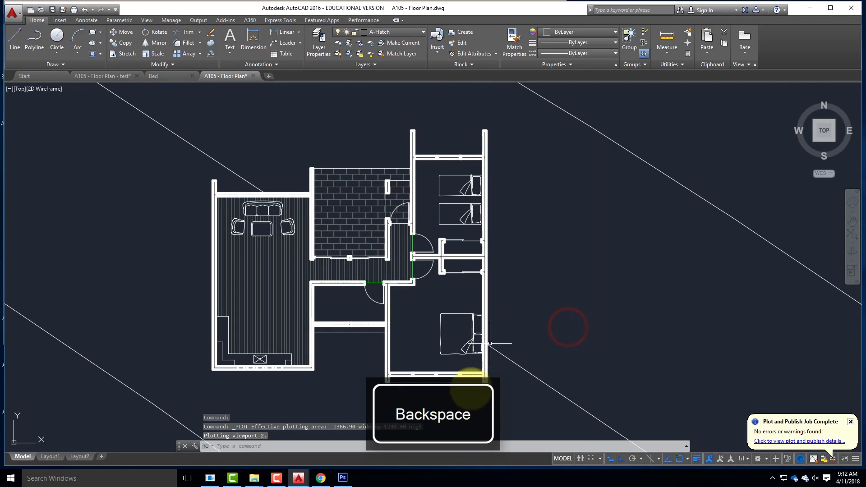
Switch to Photoshop and open the plotted image A105 - Floor Plan-Model_05.
left_click(343, 477)
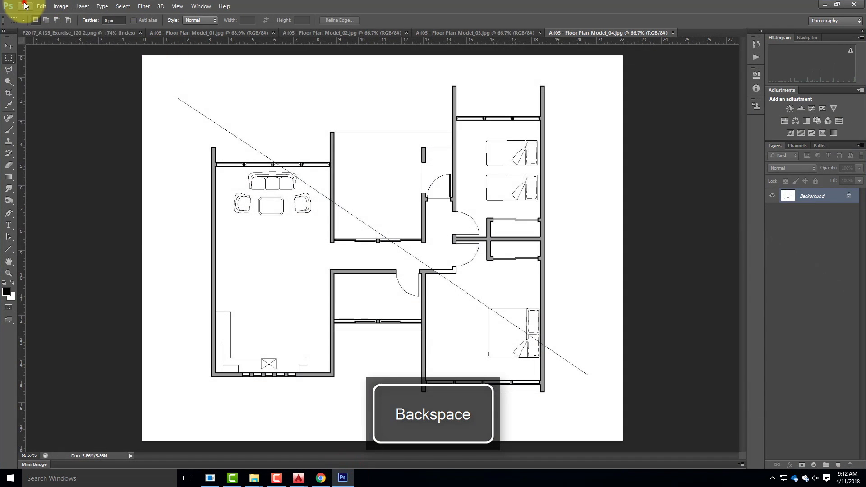
left_click(25, 6)
left_click(20, 22)
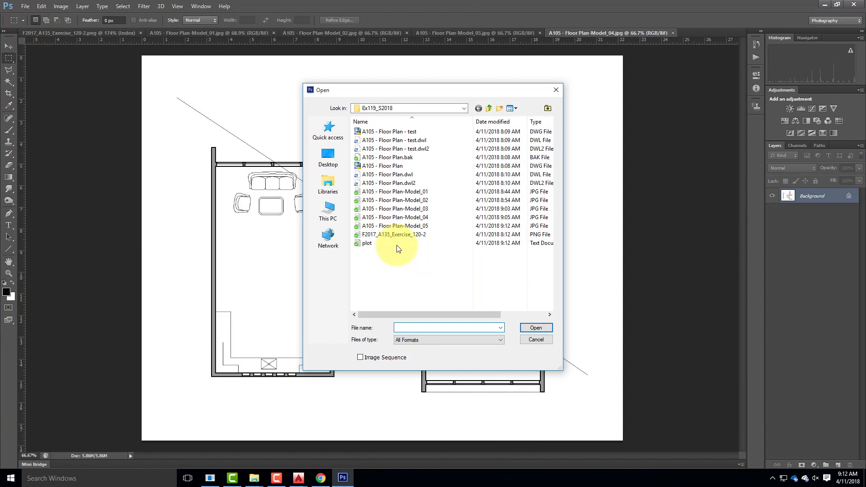
left_click(405, 228)
left_click(544, 328)
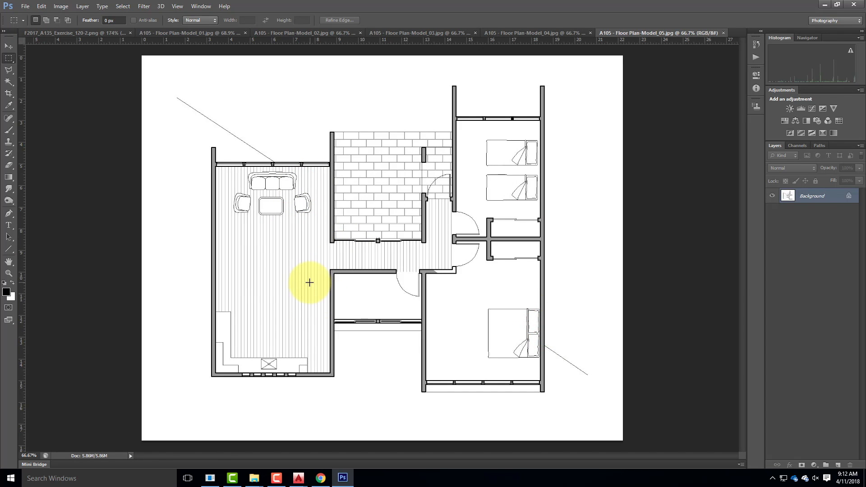
Examine the hatches in the Model_05 plot up close, and compare the plot with the lineweight guide and the Model_01 plot.
key("ctrl+equal")
key("ctrl+equal")
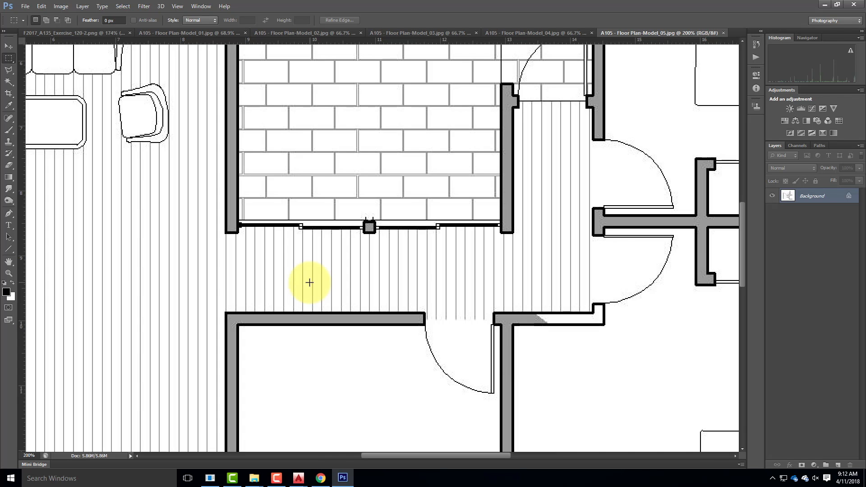
key("ctrl+0")
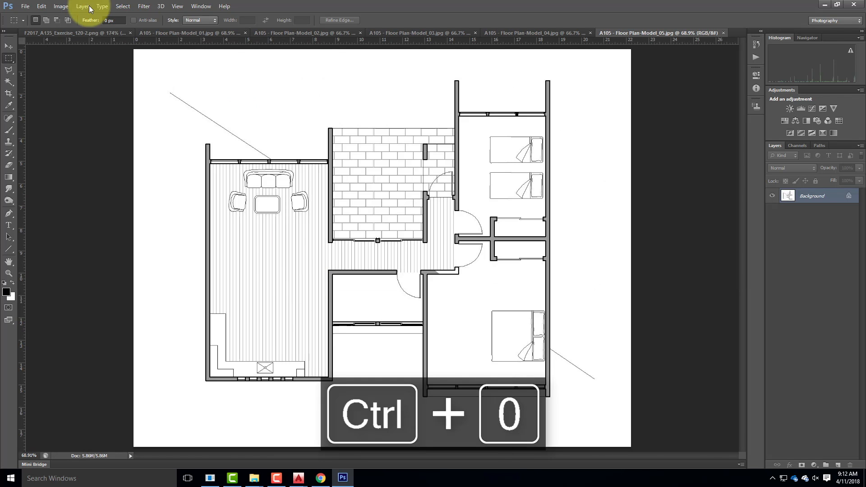
left_click(70, 31)
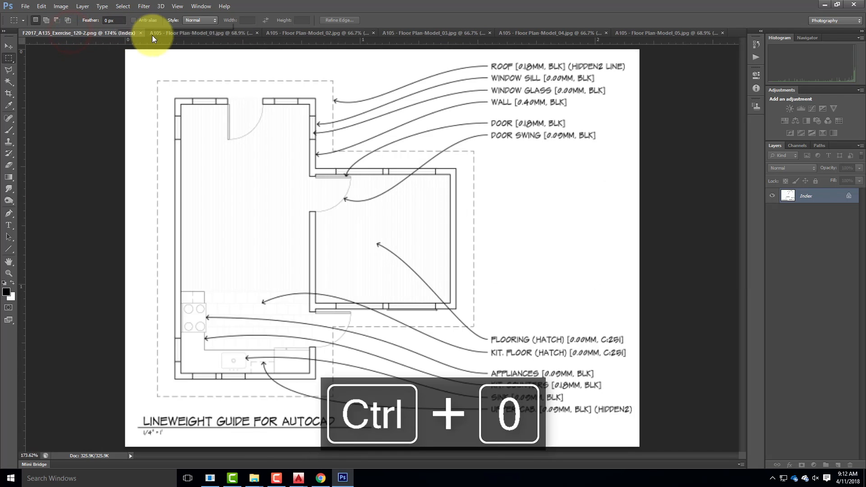
left_click(176, 32)
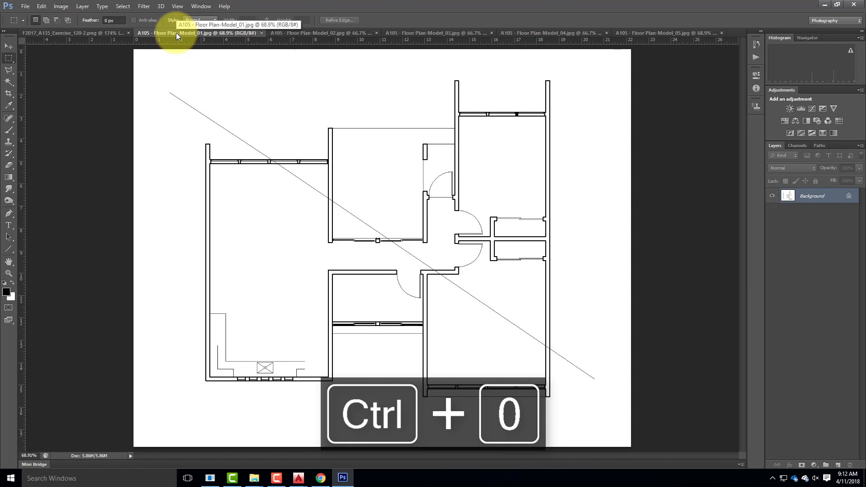
left_click(659, 32)
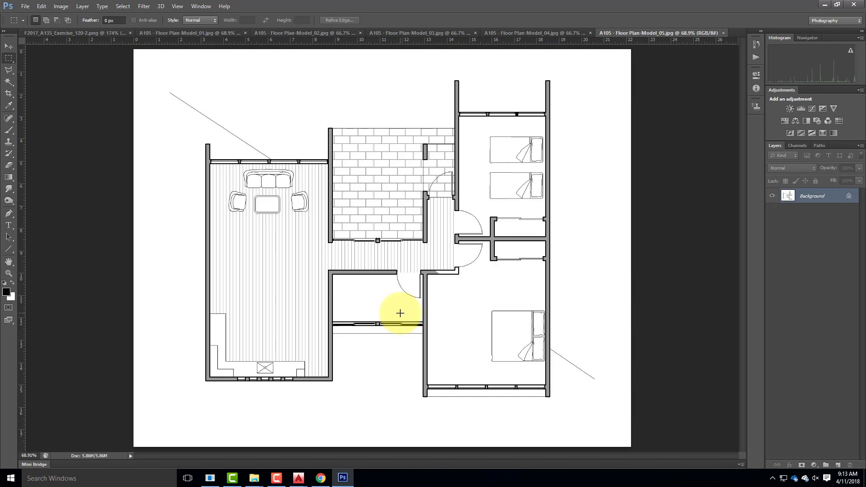
left_click(277, 477)
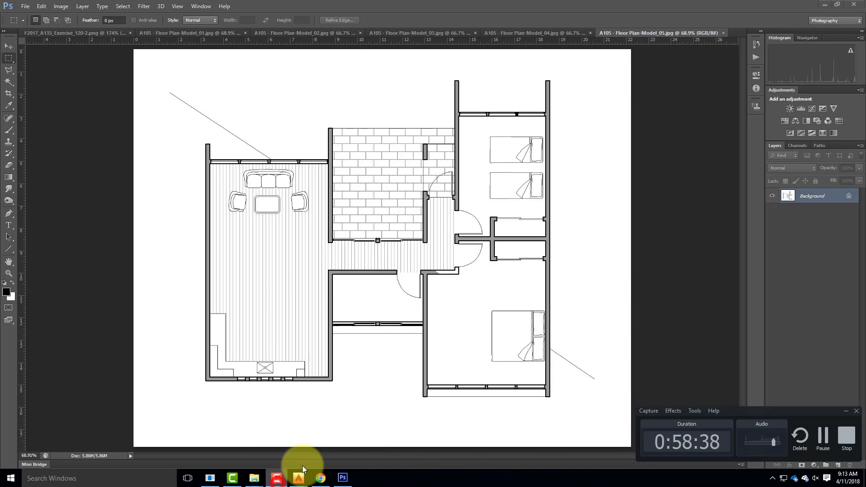